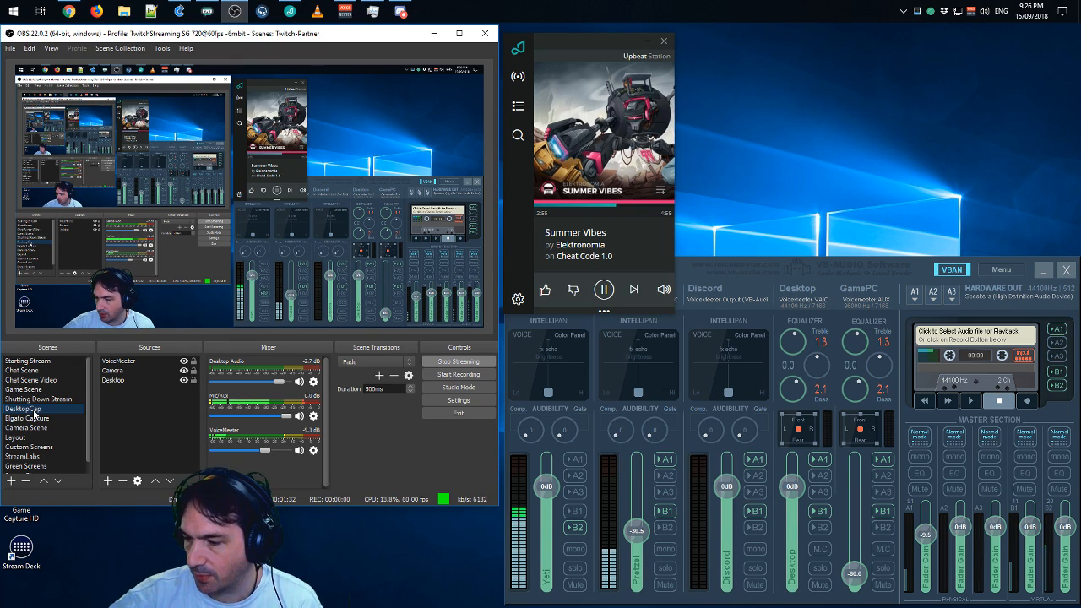
- Pause the music, reselect WDM: VoiceMeeter Output (VB-Audio Cable B) for Voicemeeter's Discord strip, and check the Pretzel strip's input device options
key("XF86AudioPlay")
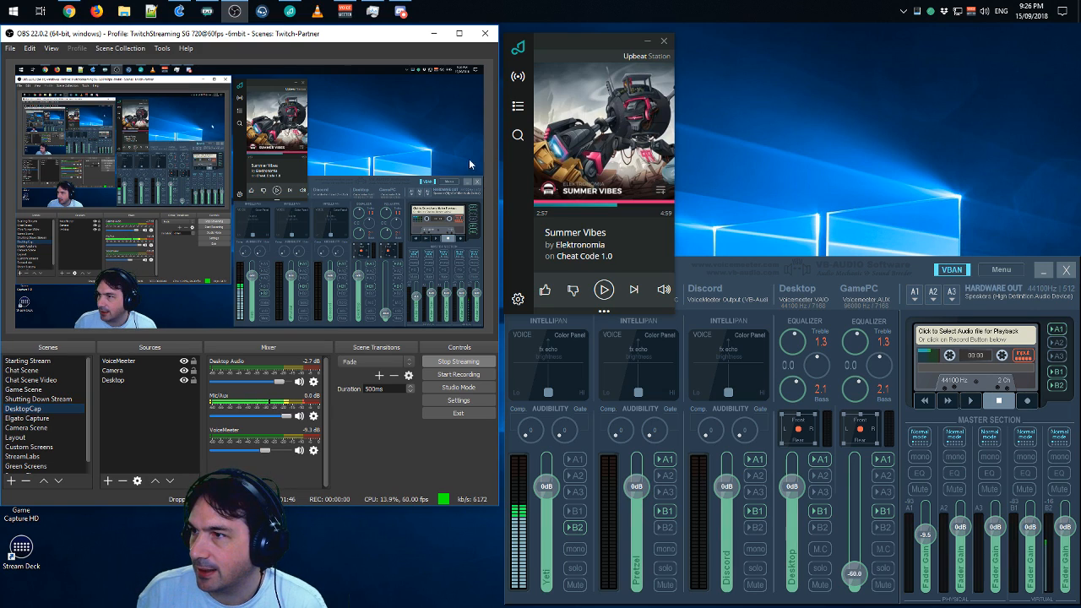
left_click(917, 266)
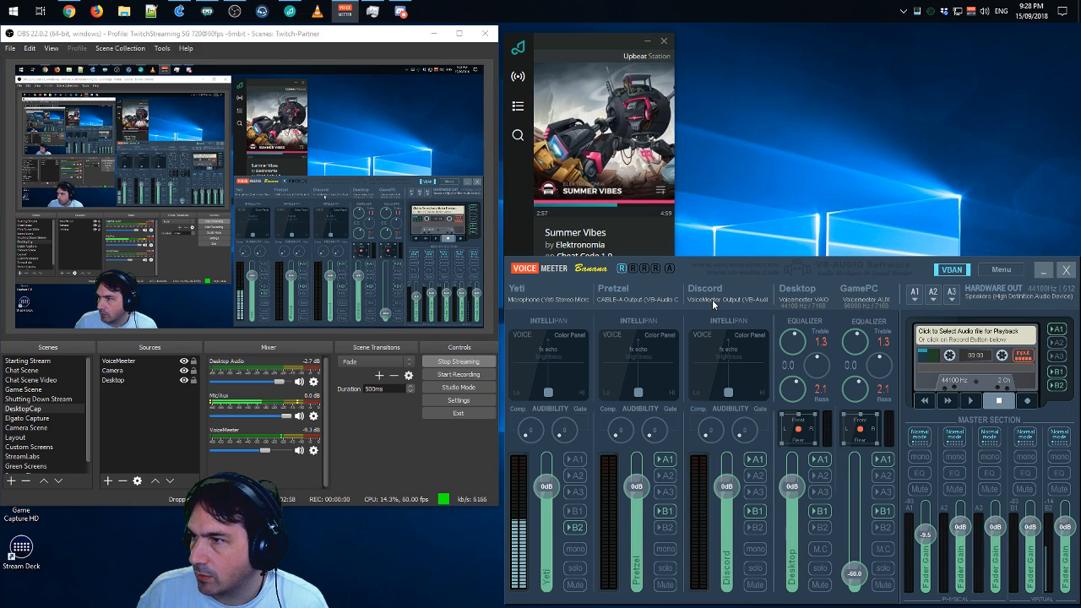
left_click(713, 300)
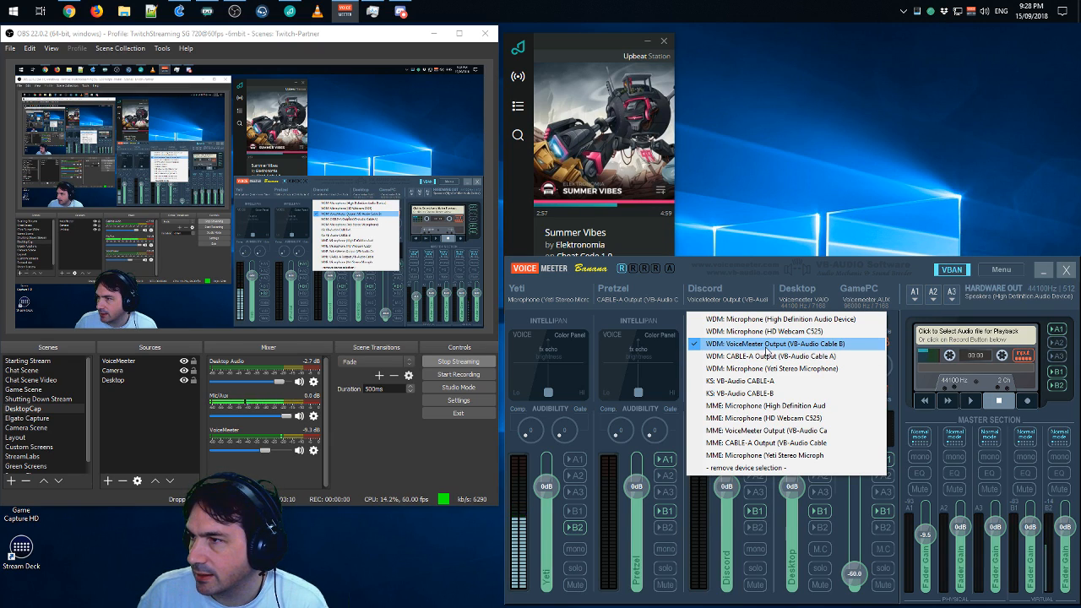
left_click(829, 344)
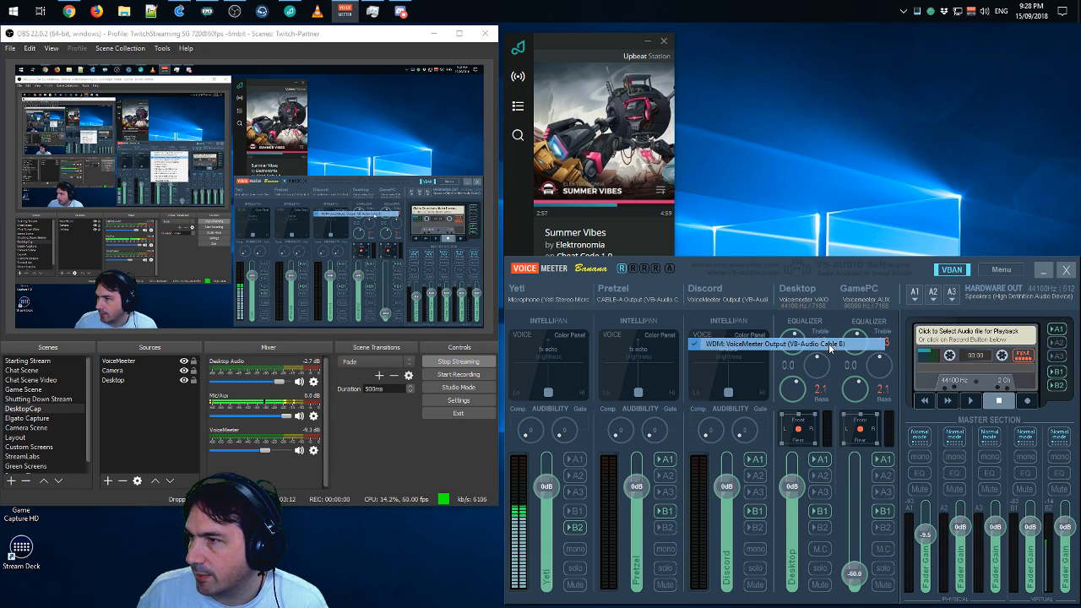
left_click(639, 299)
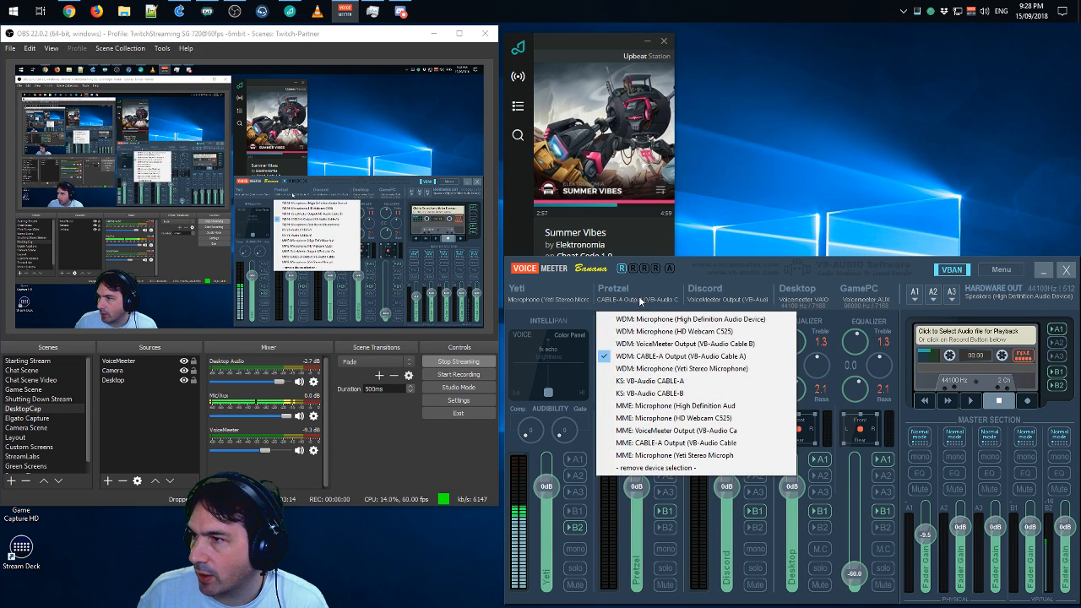
left_click(750, 277)
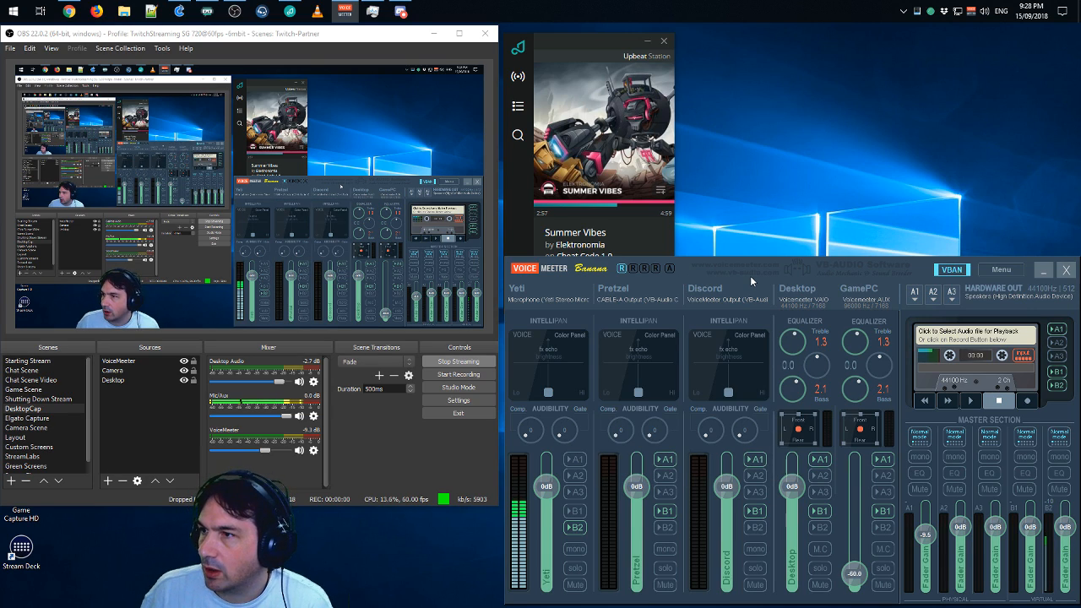
- Review the available audio output devices in the Pretzel music player's quick settings without changing the selection, and close the player
left_click(600, 39)
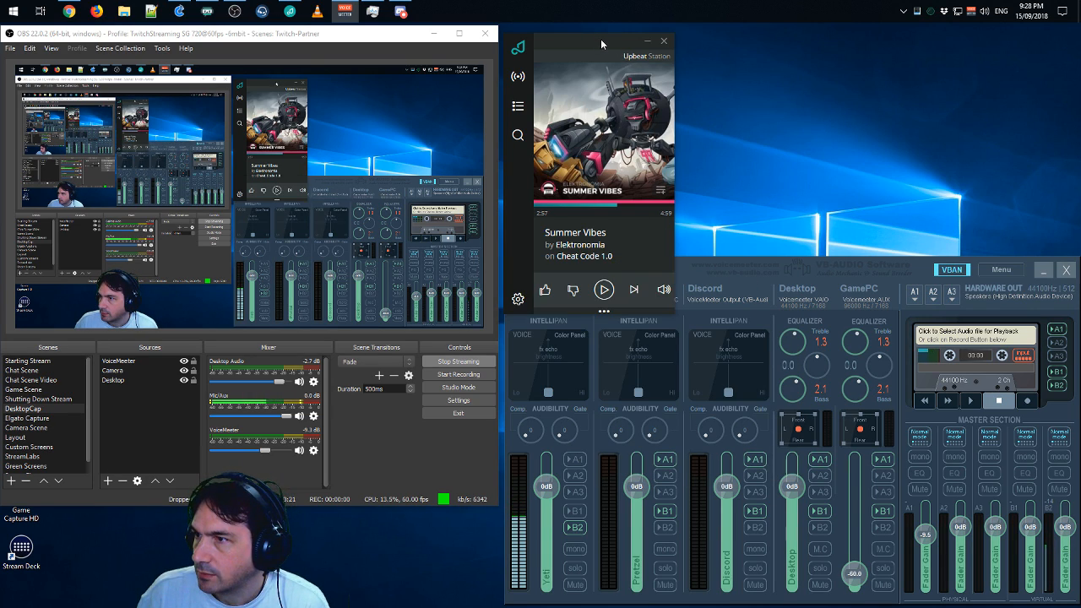
left_click(517, 300)
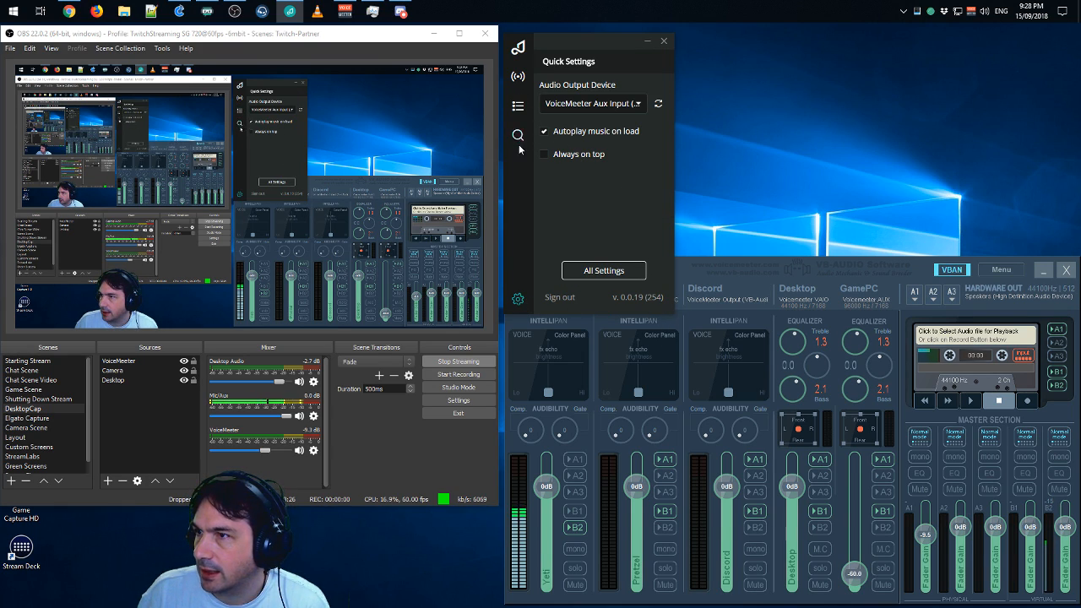
left_click(611, 107)
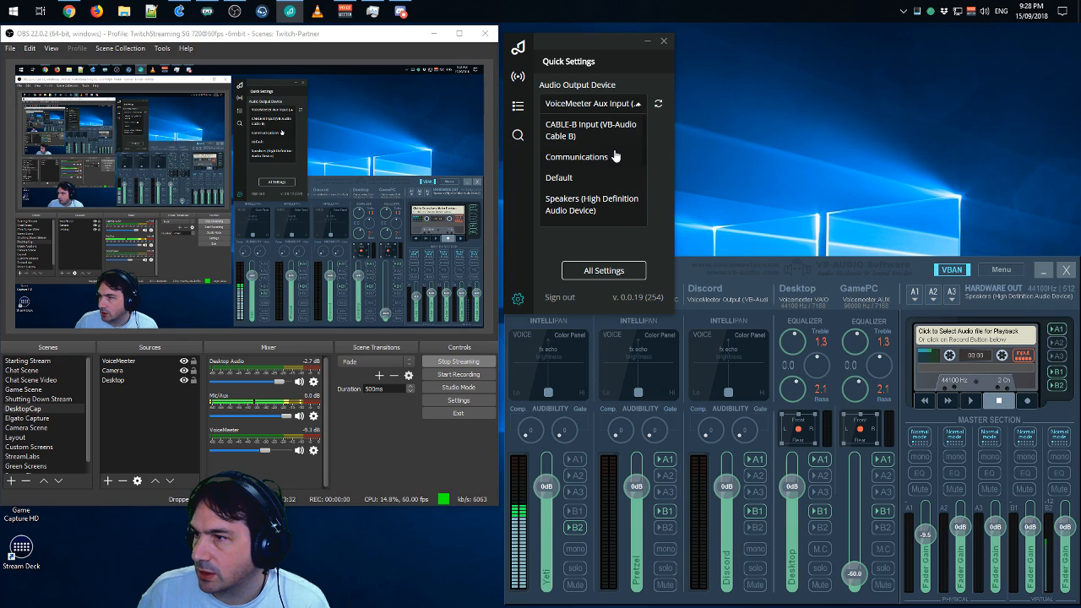
scroll(616, 156, "down", 2)
scroll(616, 156, "down", 2)
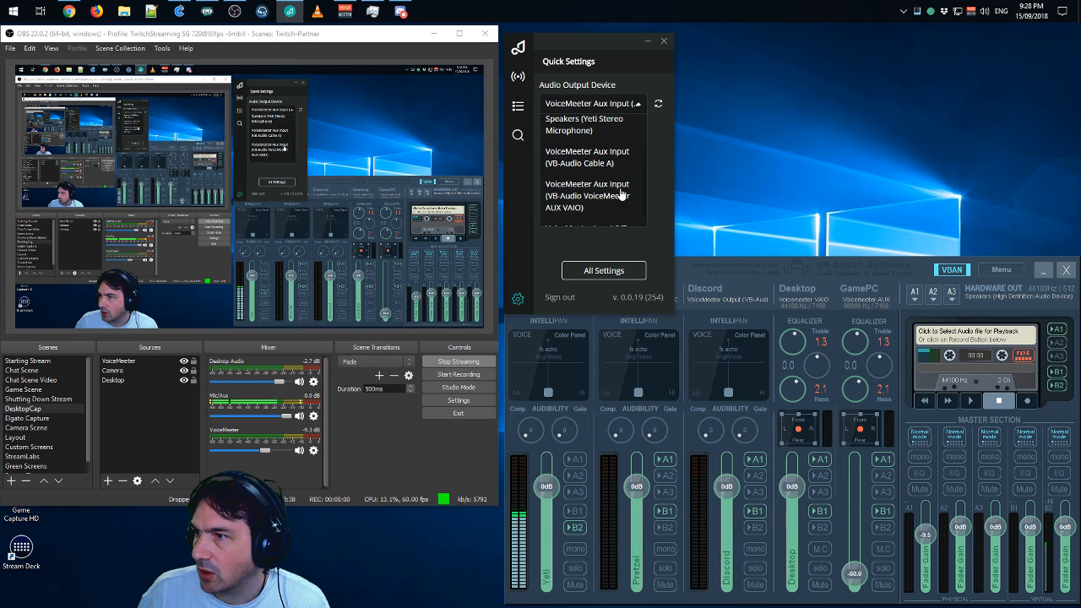
left_click(746, 121)
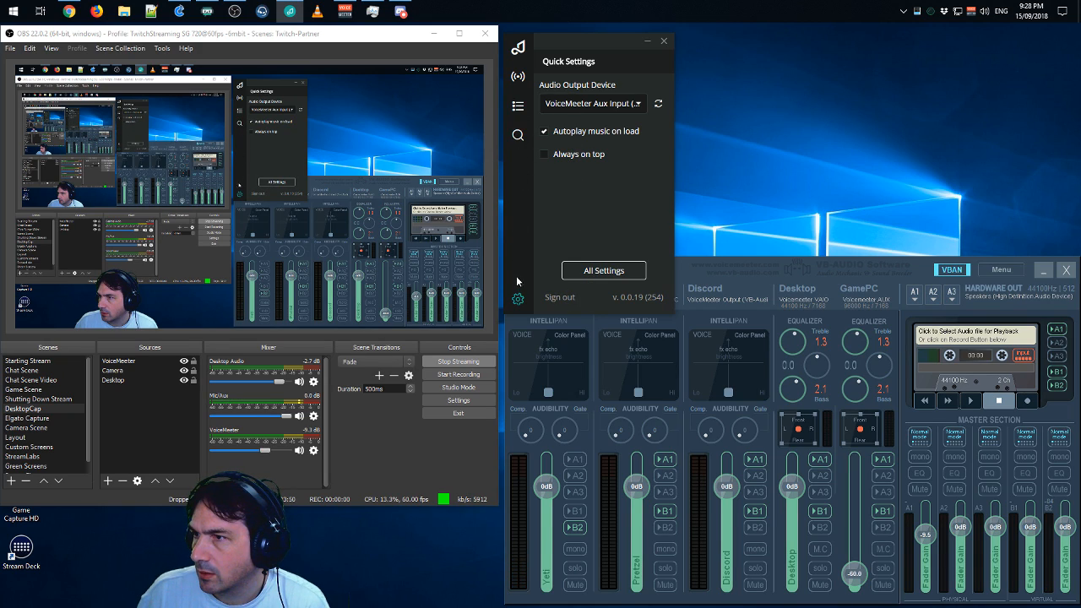
left_click(663, 41)
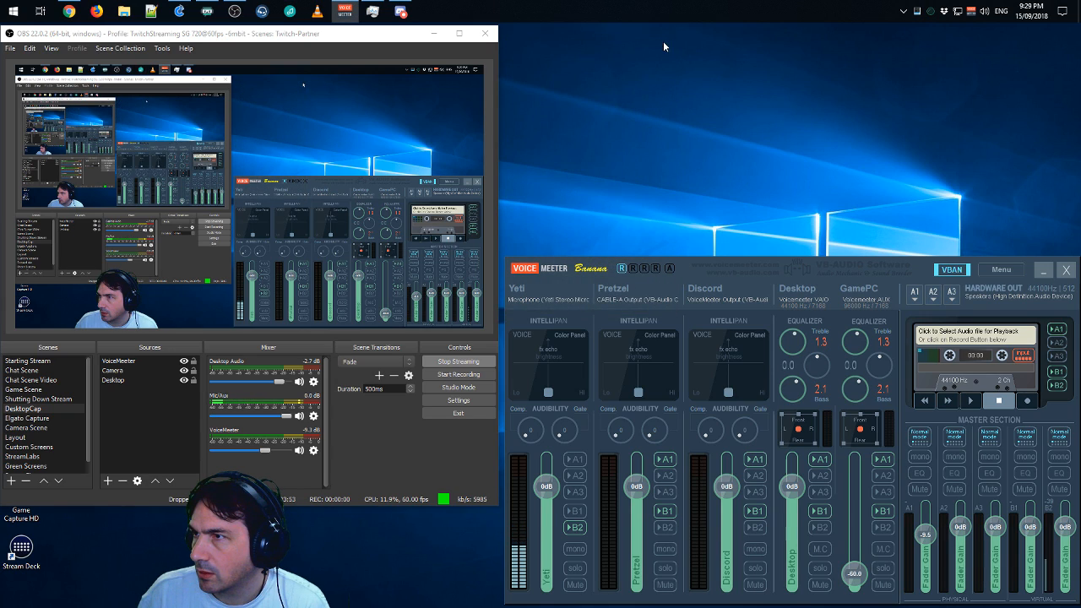
- Reopen the Pretzel music player and pause the track, and check the input device options of Voicemeeter's Discord strip
left_click(290, 12)
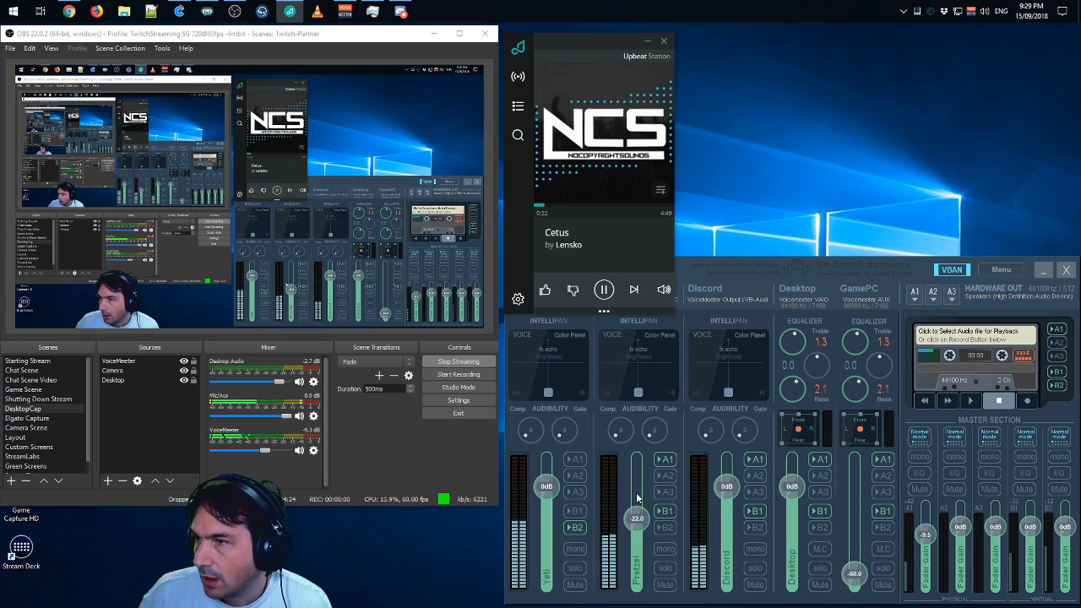
left_click(602, 297)
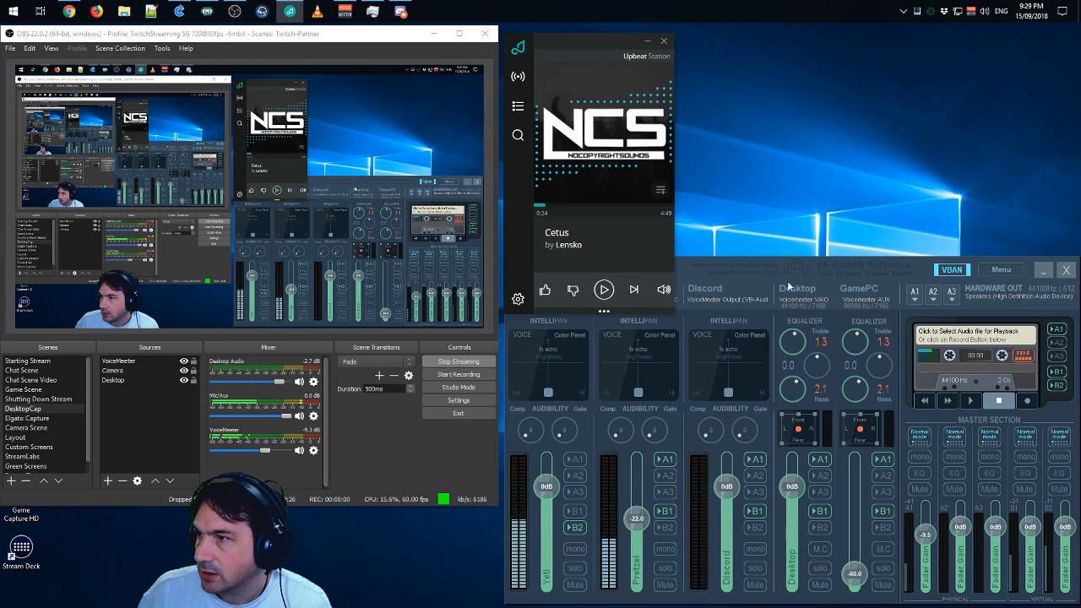
left_click(753, 291)
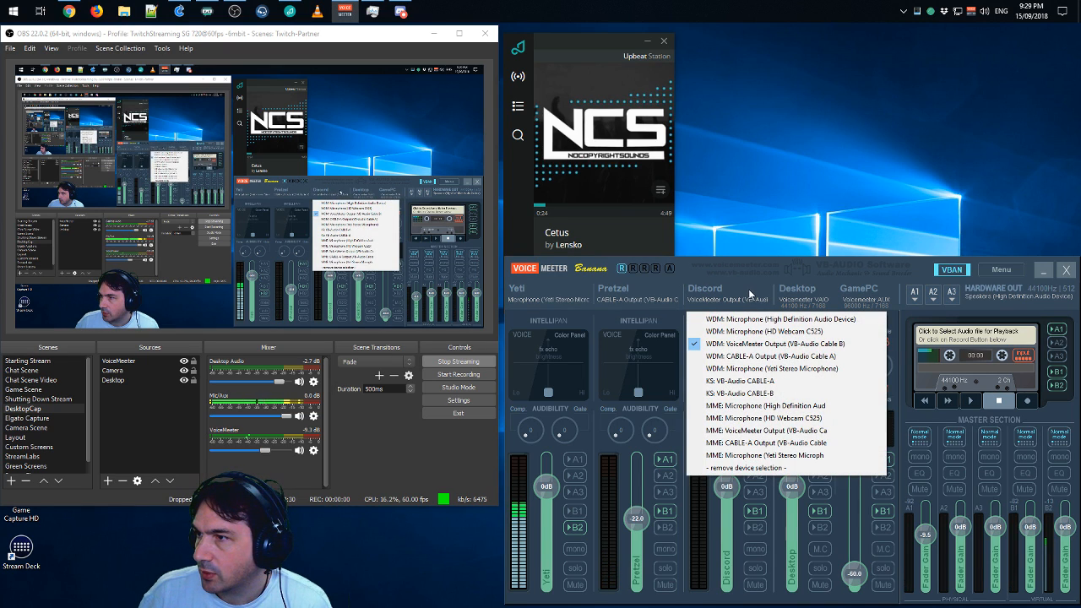
left_click(687, 269)
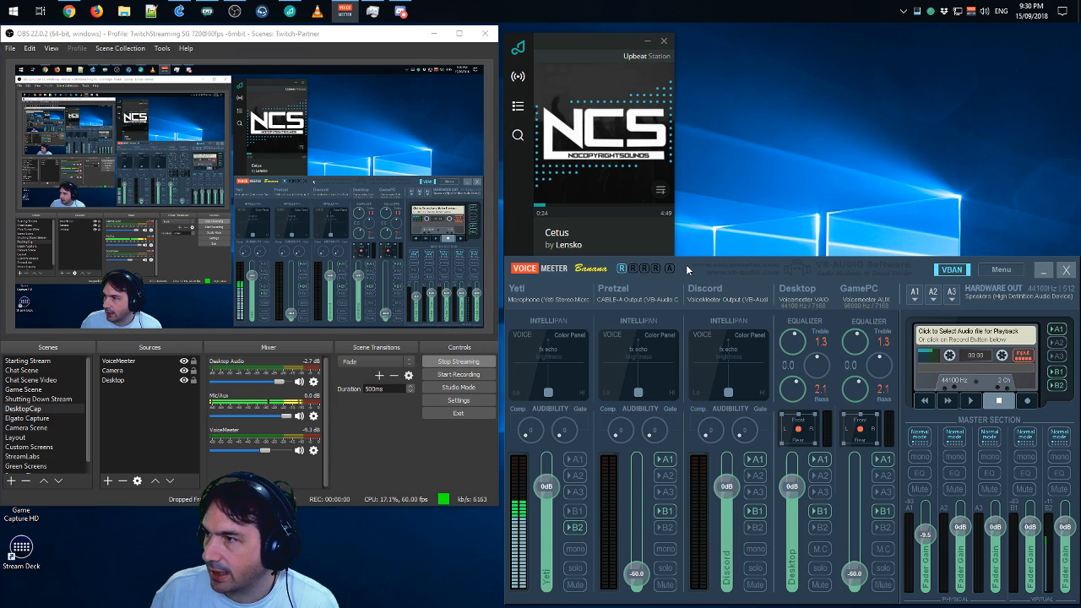
- Examine the nanoKONTROL2 assignments in Voicemeeter's M.I.D.I. mapping, close it, and return to the Pretzel strip's gain fader
left_click(998, 270)
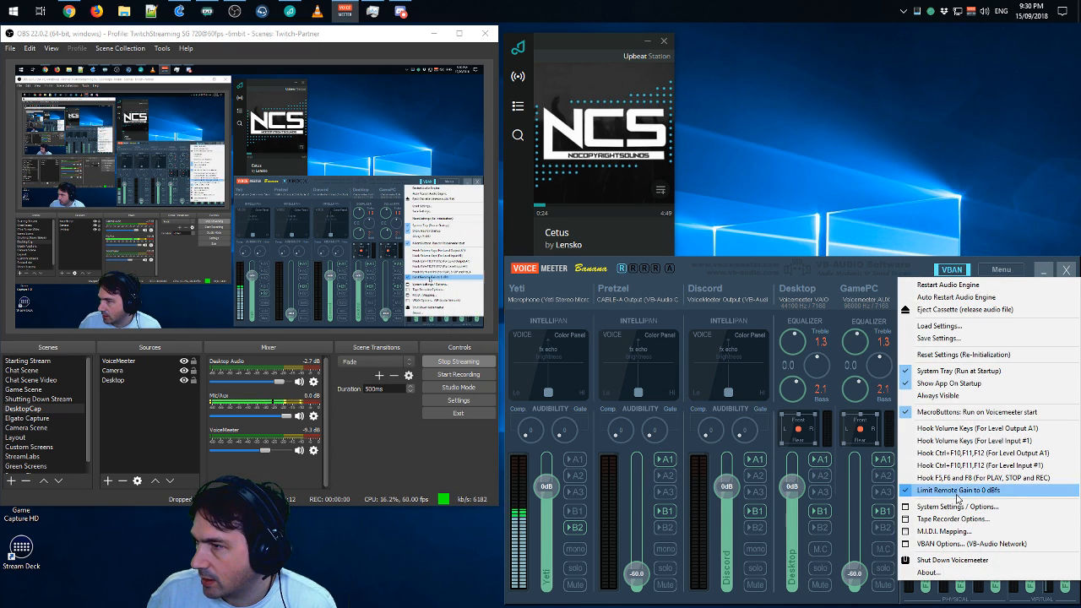
left_click(963, 531)
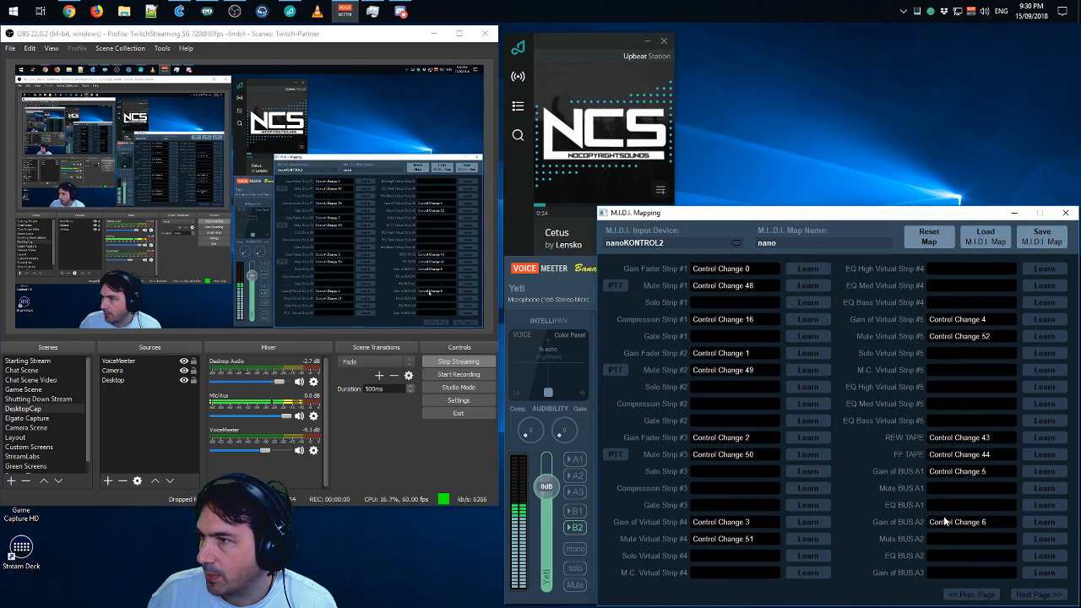
left_click(1067, 214)
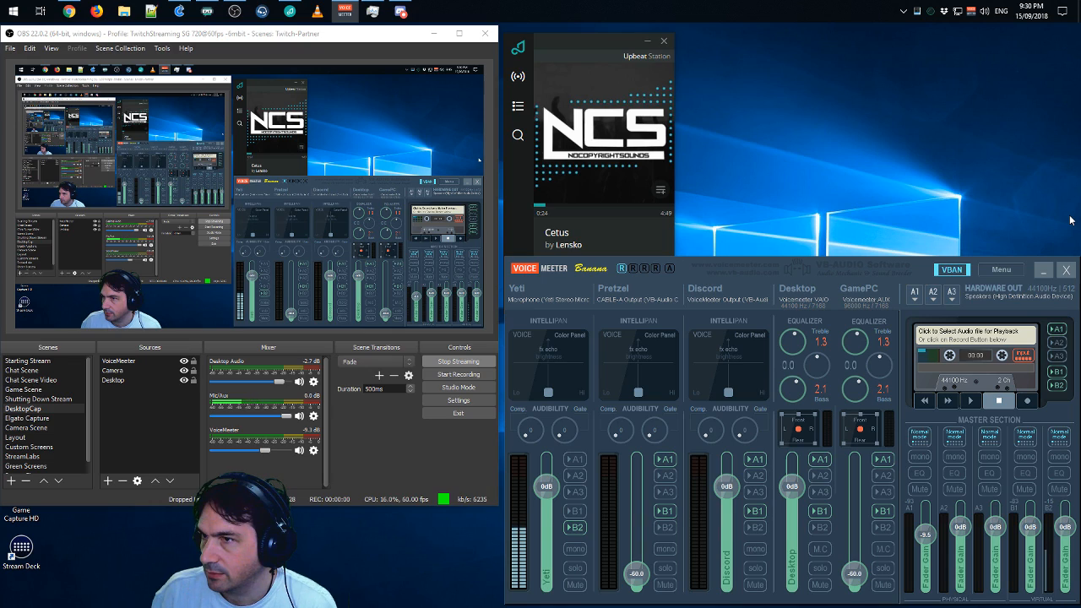
mouse_move(626, 574)
left_mouse_down()
mouse_move(640, 494)
mouse_move(636, 587)
left_mouse_up()
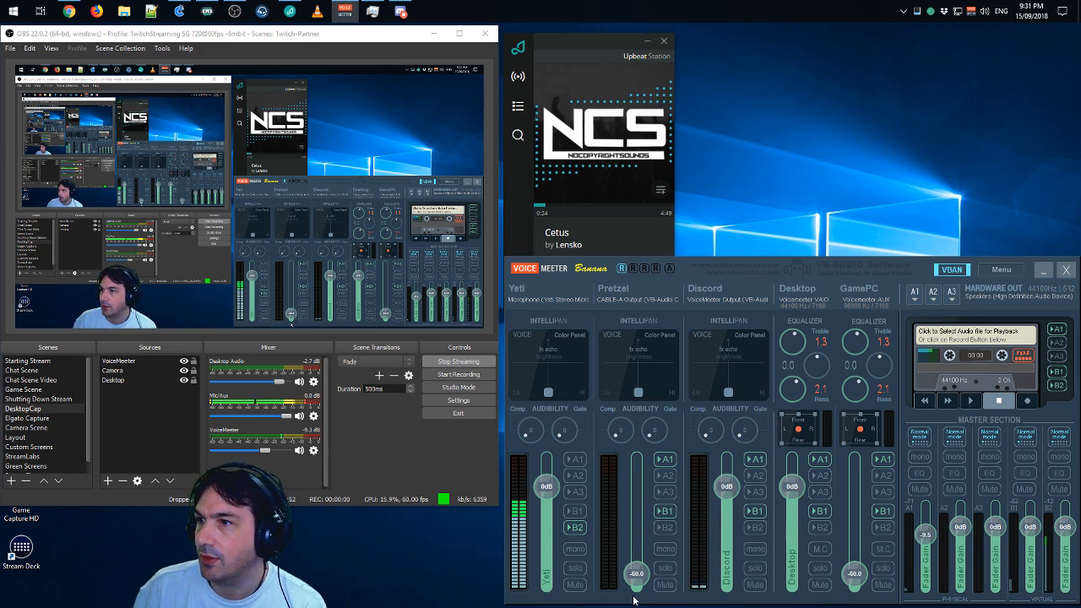
left_click(12, 15)
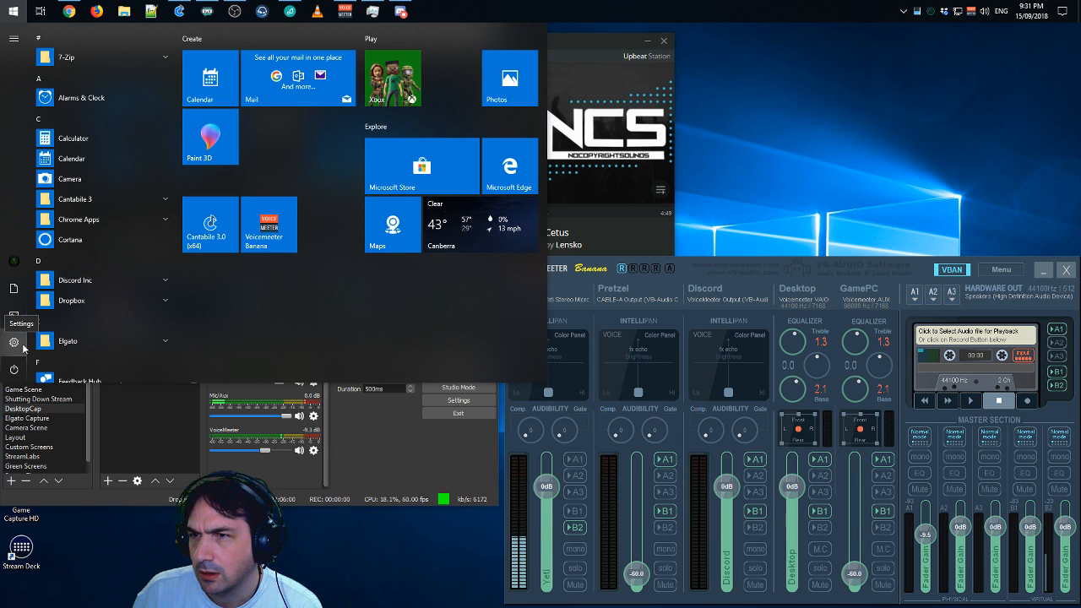
left_click(23, 347)
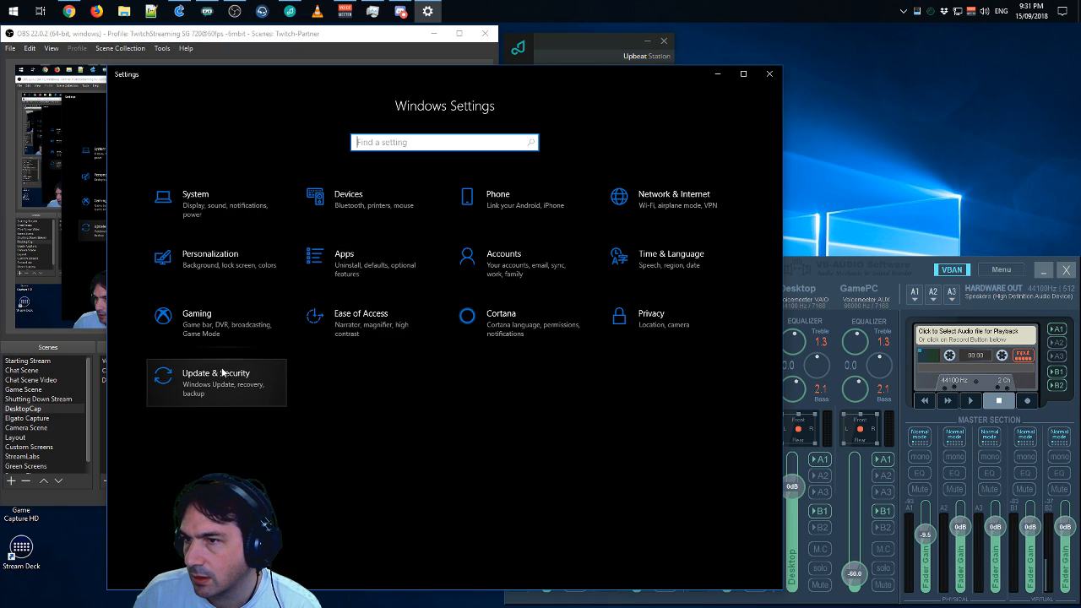
left_click(212, 214)
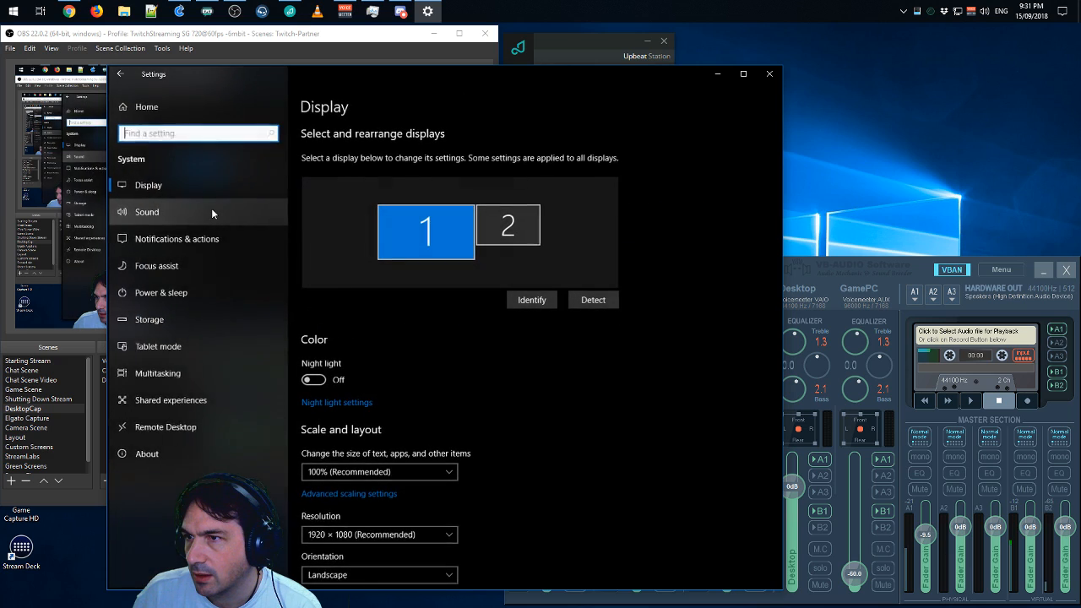
left_click(769, 73)
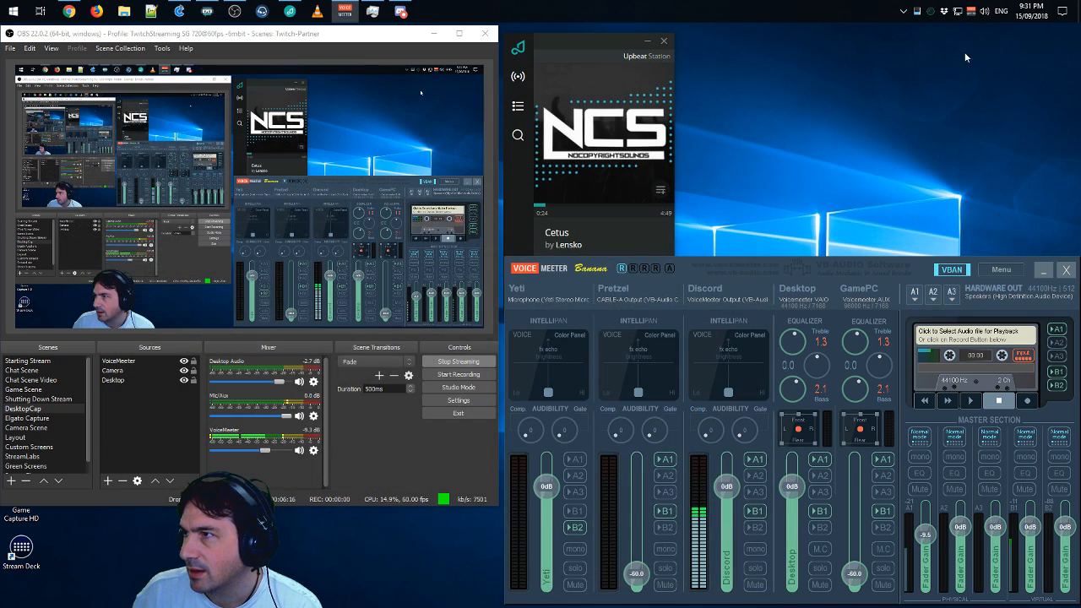
- Review the default output and input devices in the Windows Sound settings, and close the settings
right_click(982, 11)
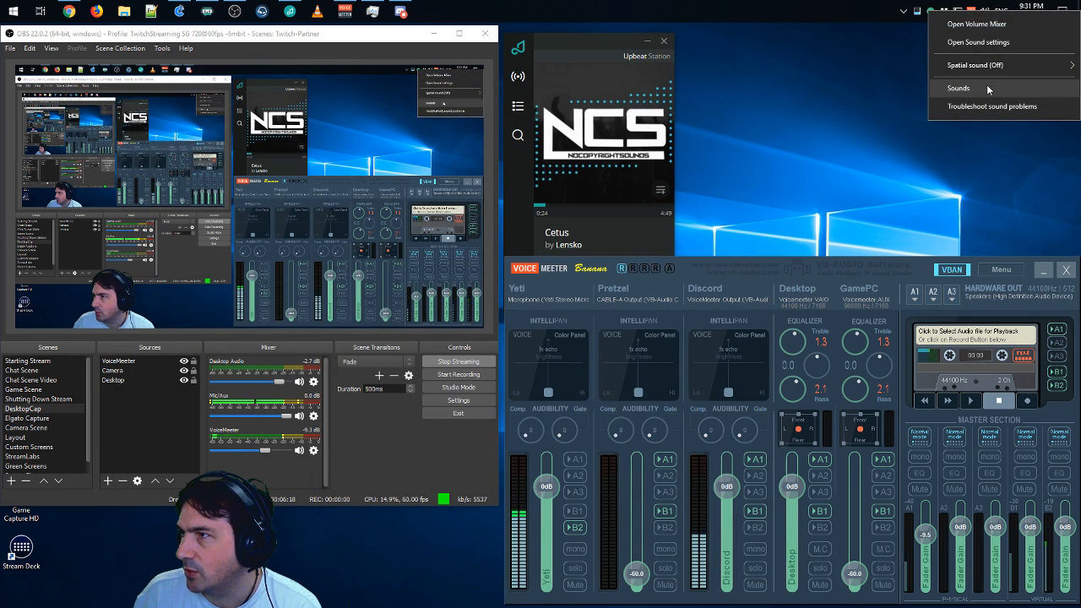
left_click(996, 42)
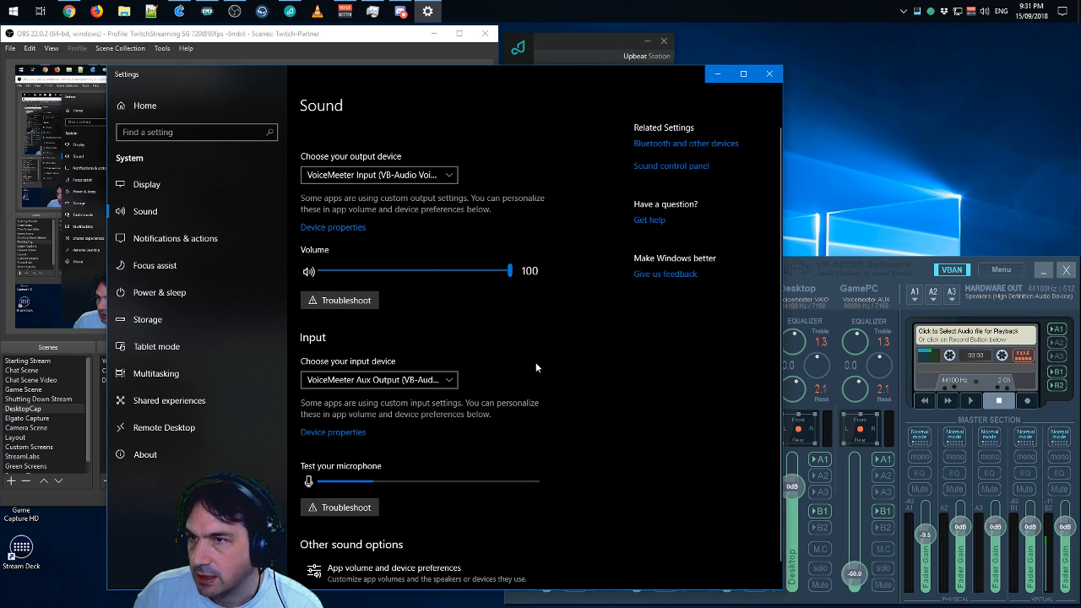
scroll(585, 395, "down", 1)
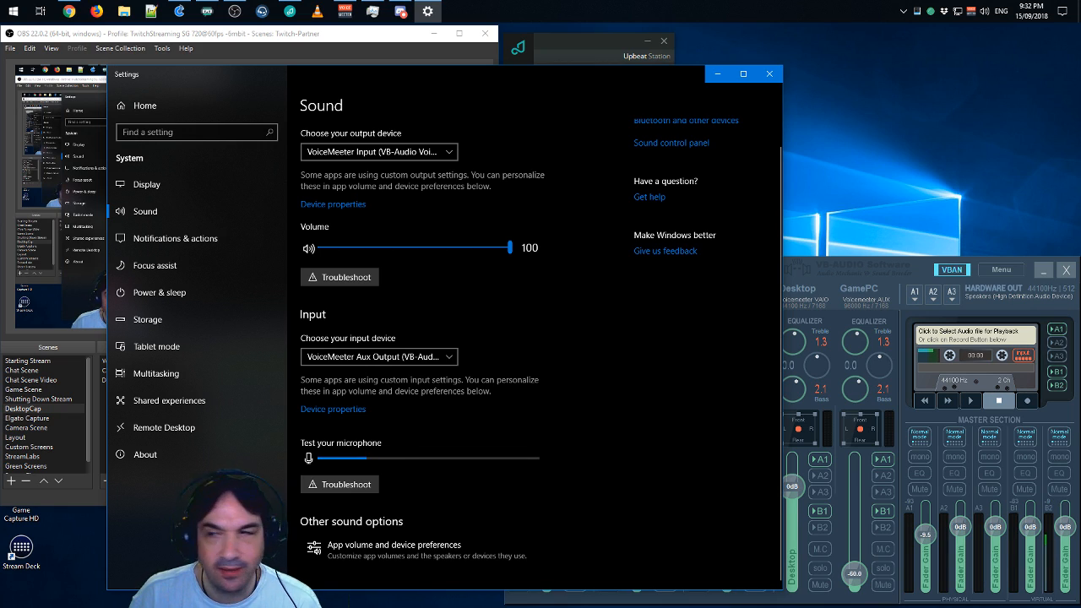
left_click(769, 74)
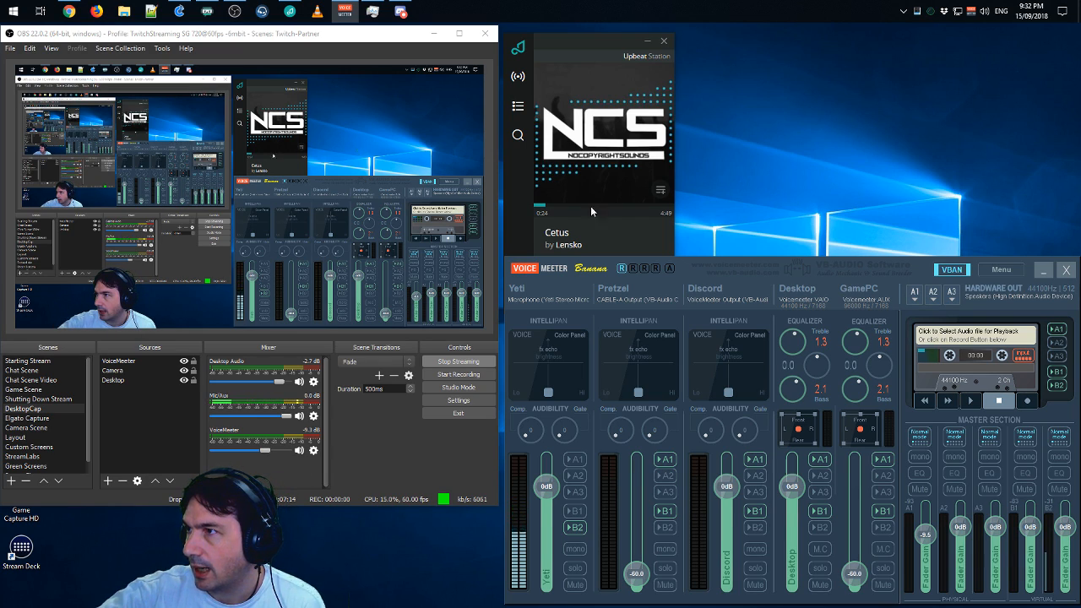
- Check the input and output devices in Discord's Voice & Video settings, close them, and return to Voicemeeter
left_click(930, 12)
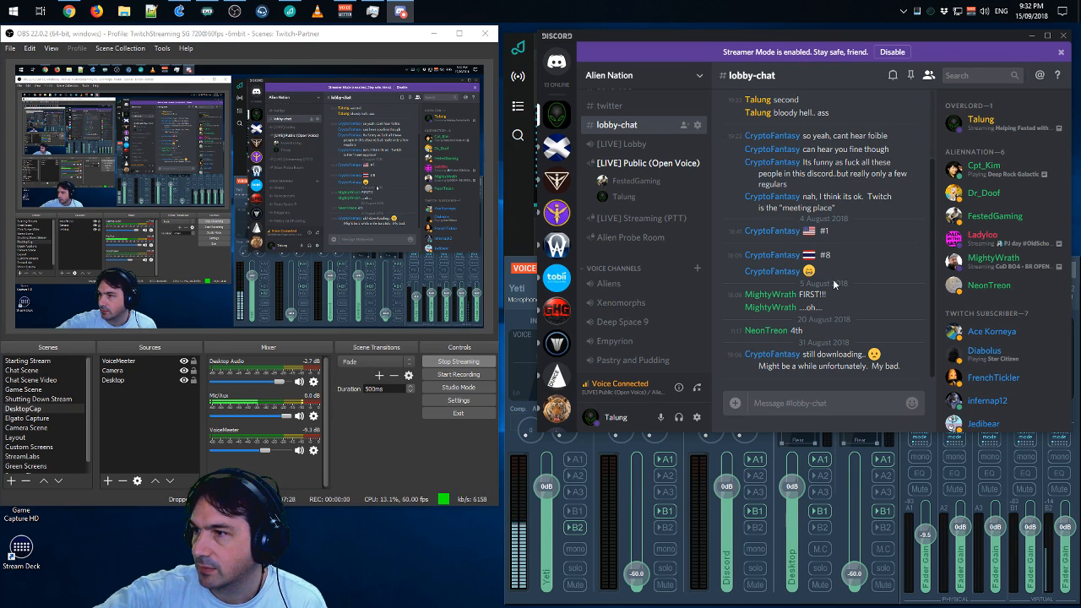
left_click(697, 417)
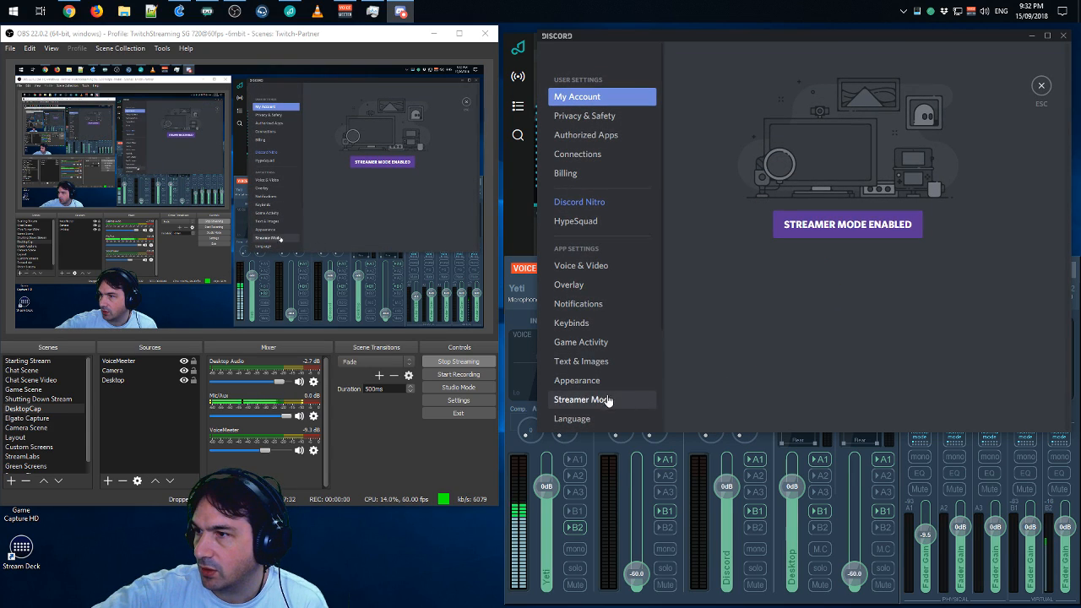
left_click(581, 267)
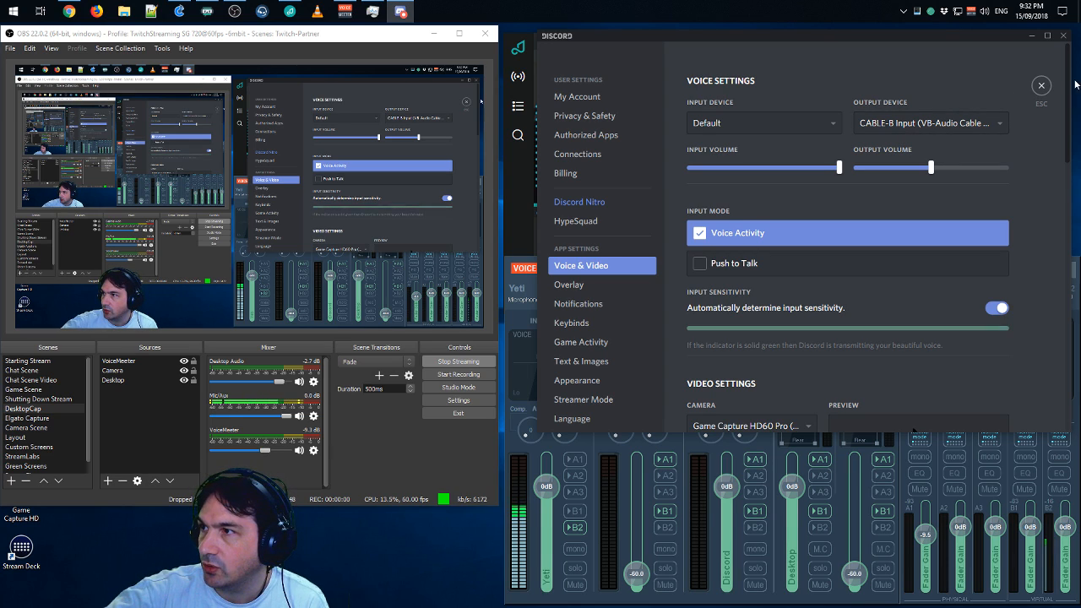
left_click(1041, 88)
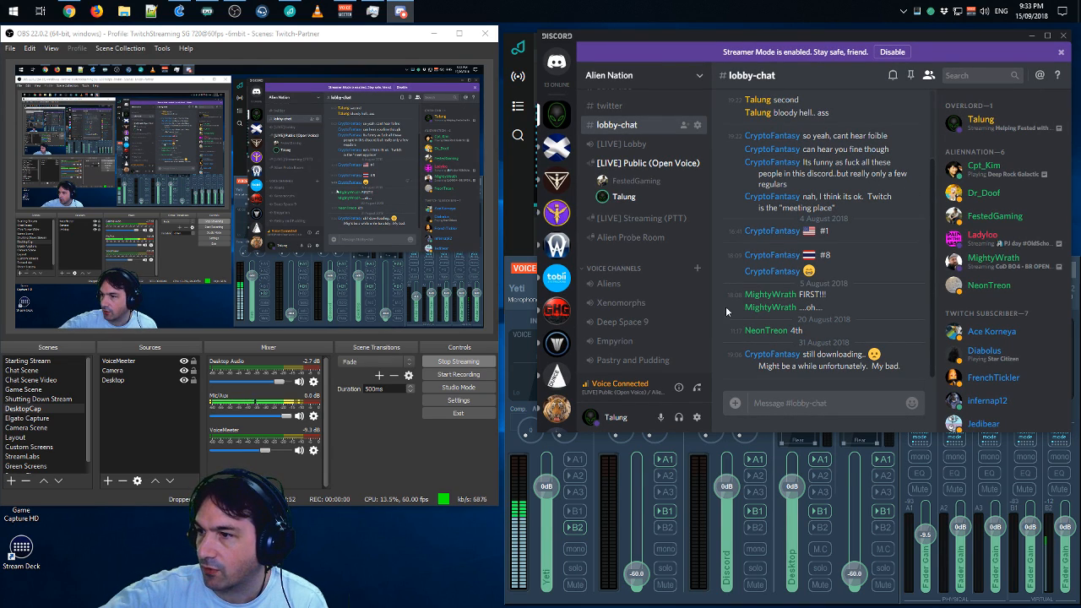
left_click(661, 603)
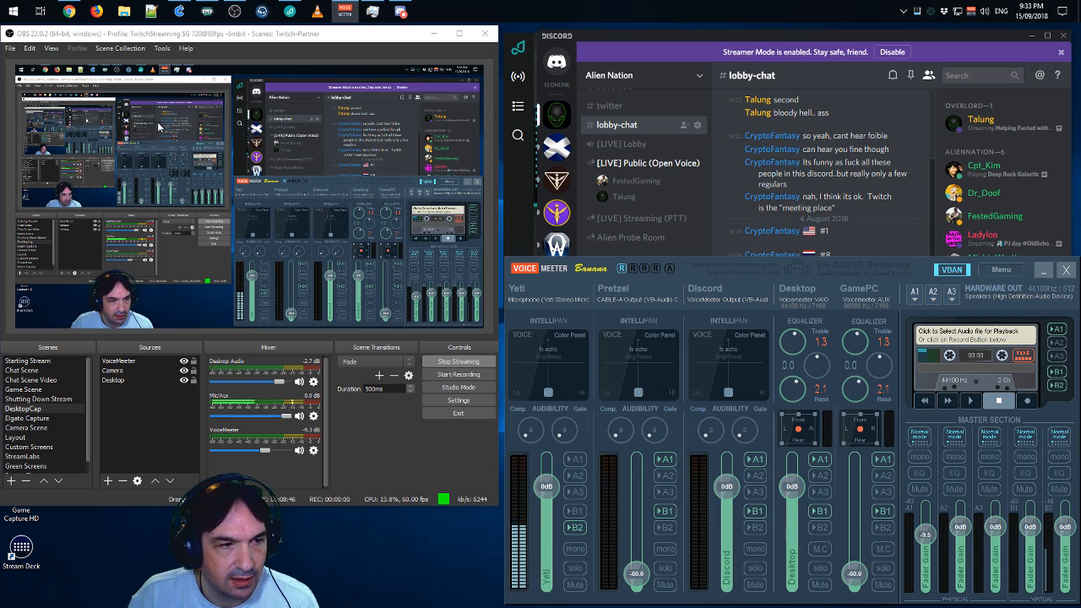
- Examine the per-app output and input assignments in the Windows App volume and device preferences
right_click(15, 8)
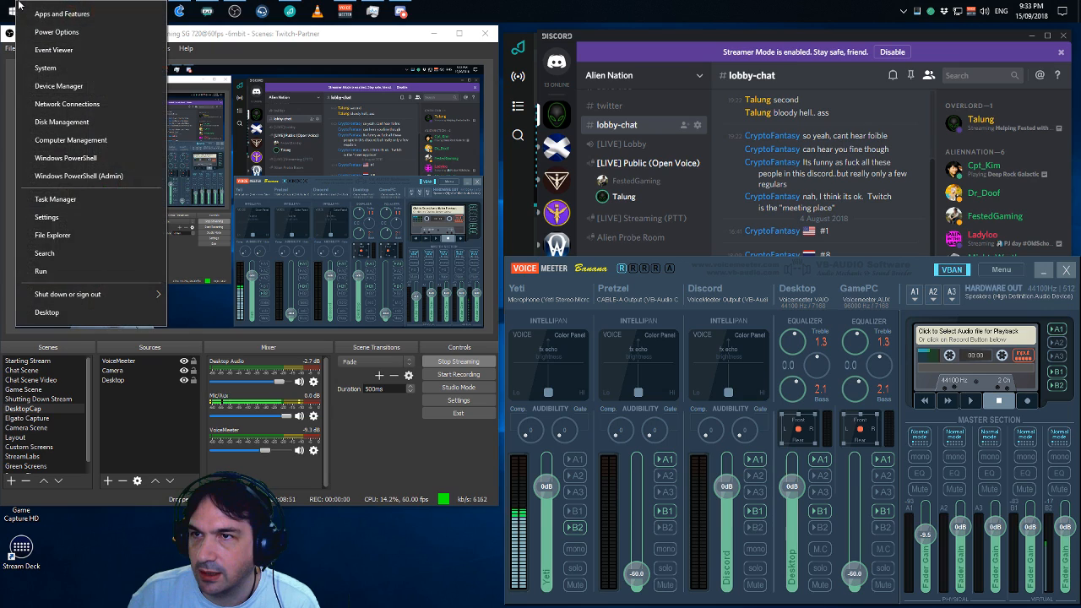
right_click(984, 11)
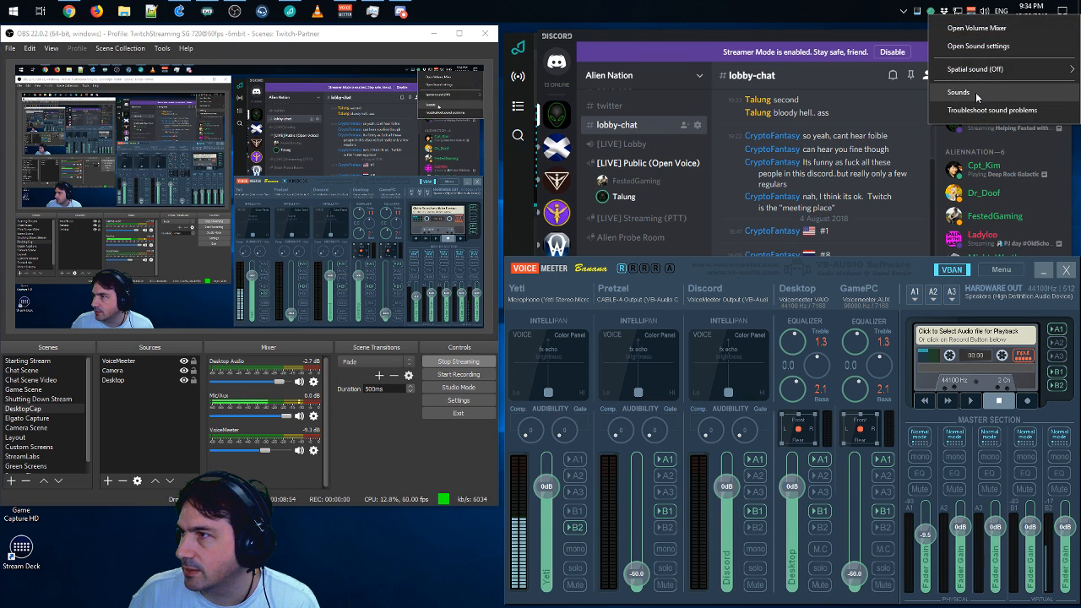
left_click(967, 45)
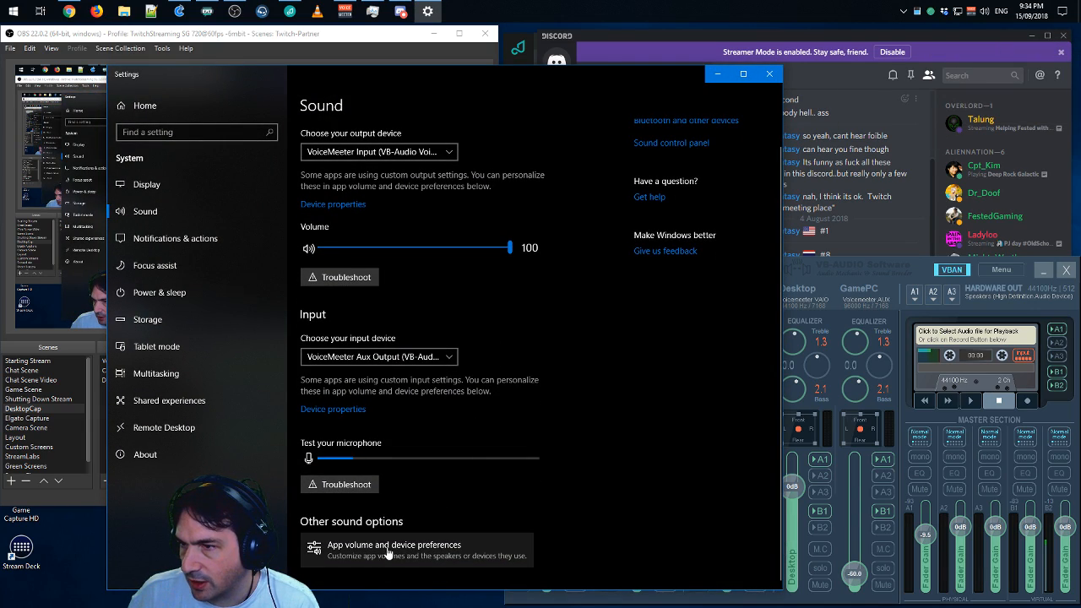
left_click(387, 547)
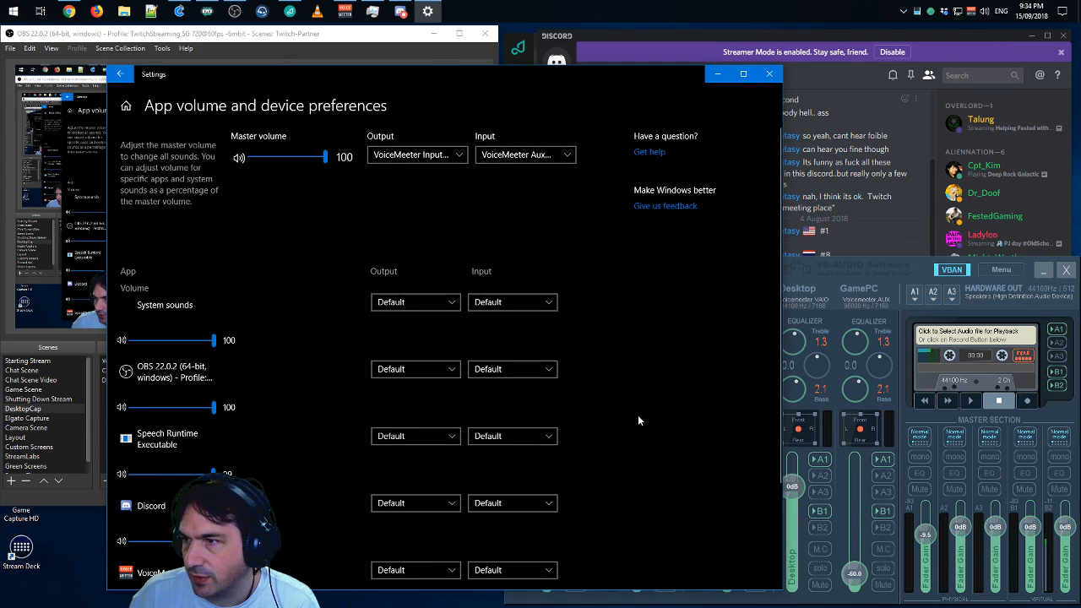
scroll(639, 293, "down", 2)
scroll(639, 292, "down", 2)
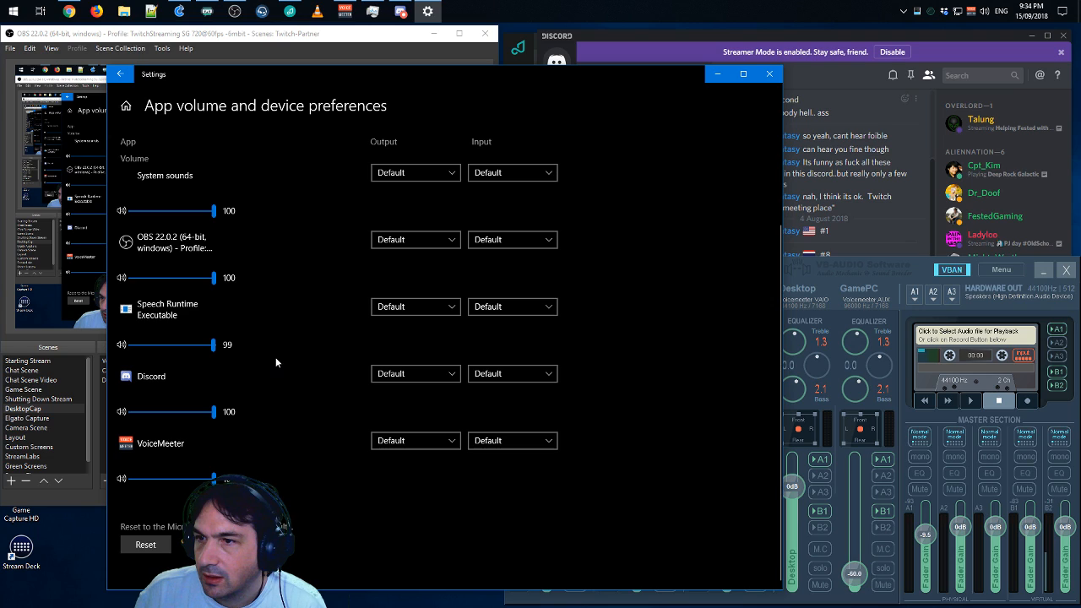
scroll(275, 357, "up", 4)
scroll(321, 334, "down", 2)
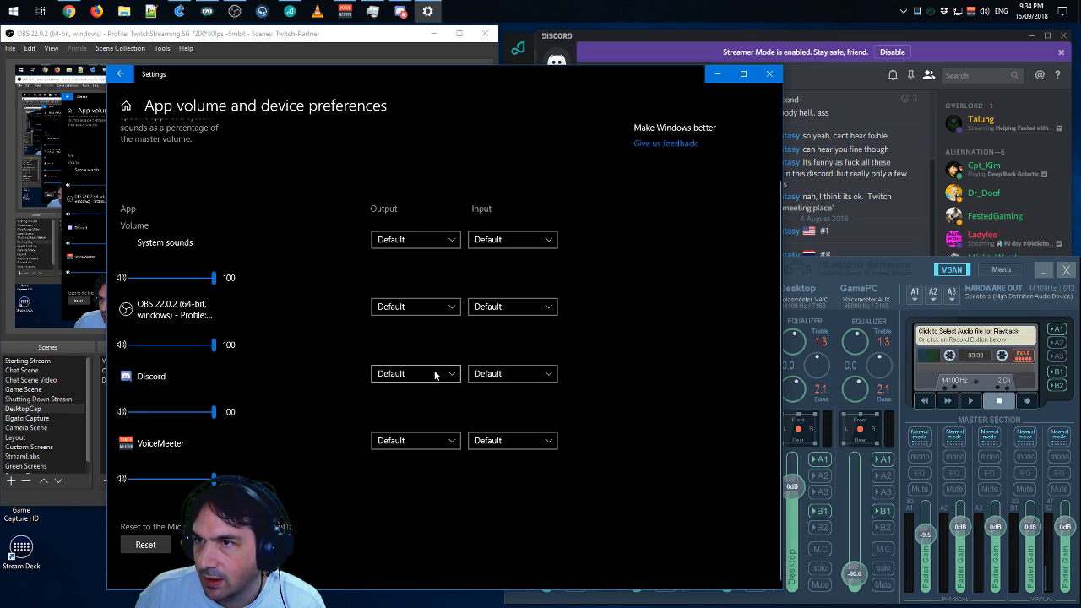
scroll(528, 358, "up", 1)
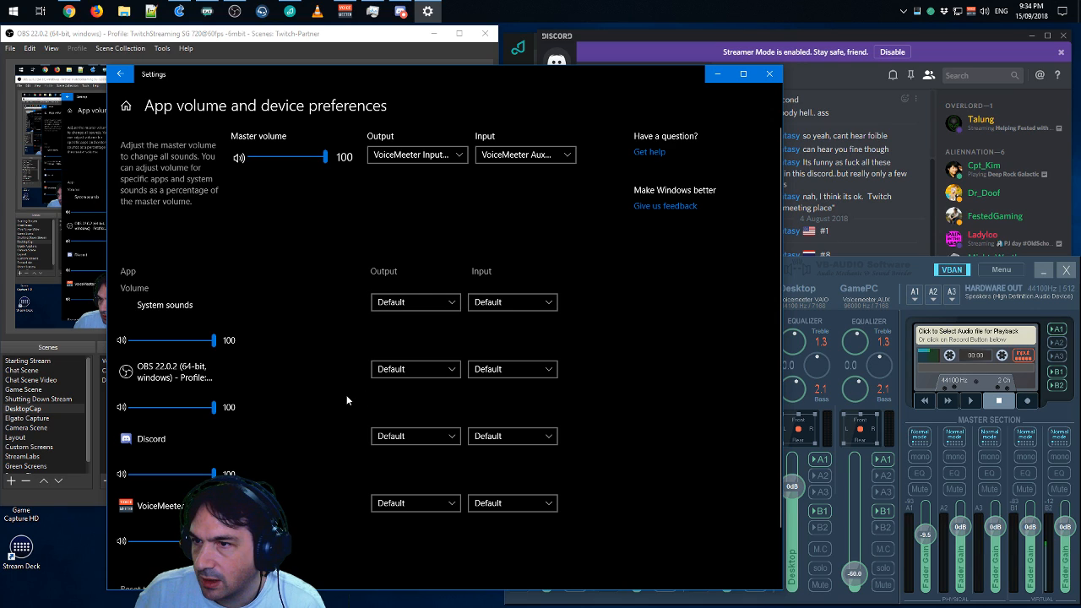
- Check the output device options for OBS without changing the selection, and close the Windows settings
left_click(437, 370)
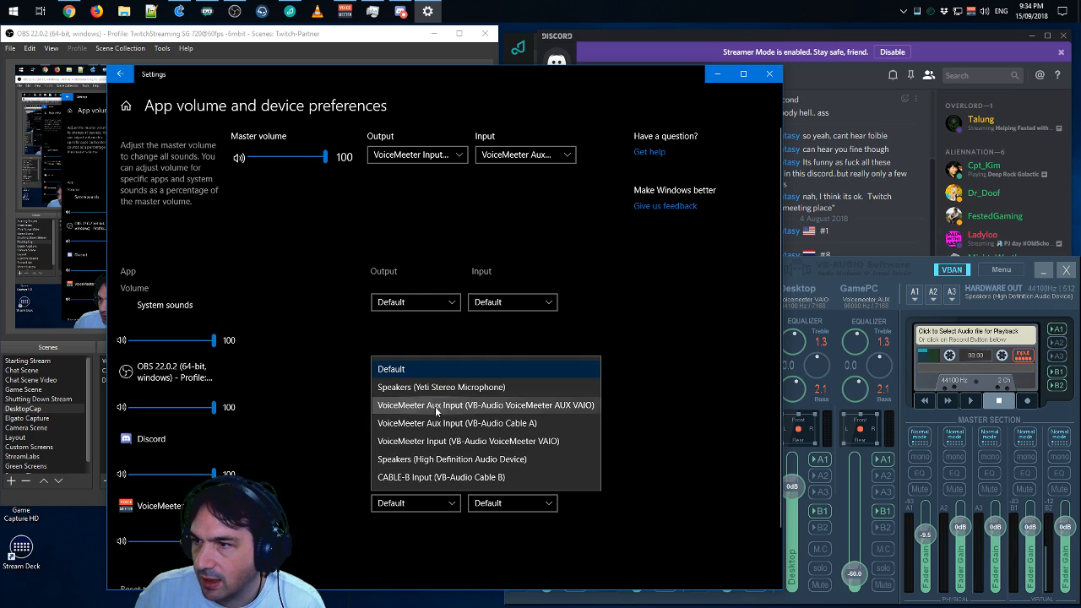
left_click(668, 369)
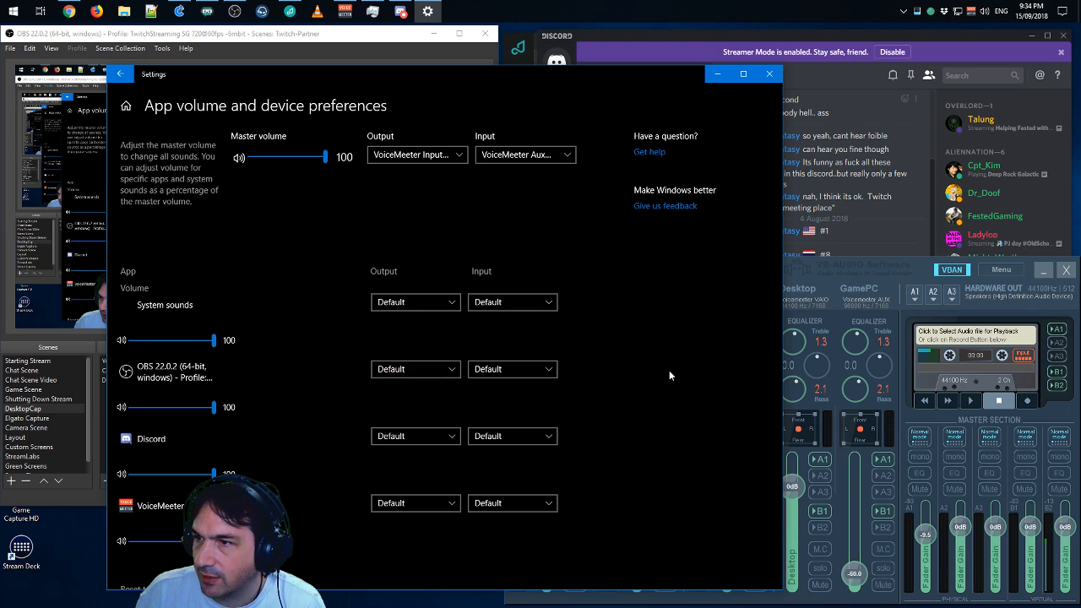
left_click(768, 76)
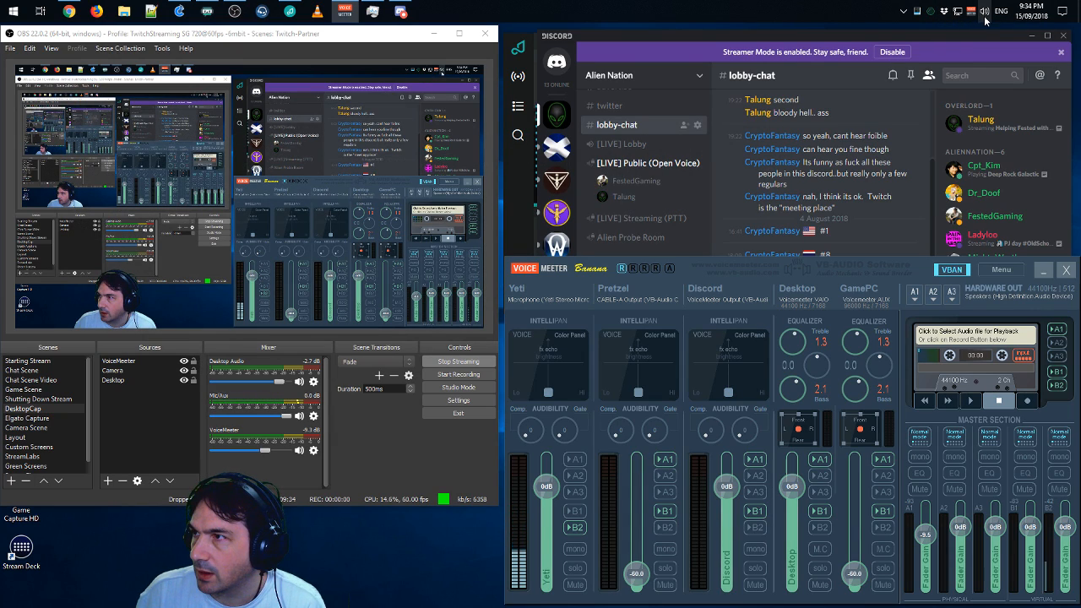
- Open the classic Windows Sound dialog, move it clear of the screen edge, and review its playback devices
right_click(984, 21)
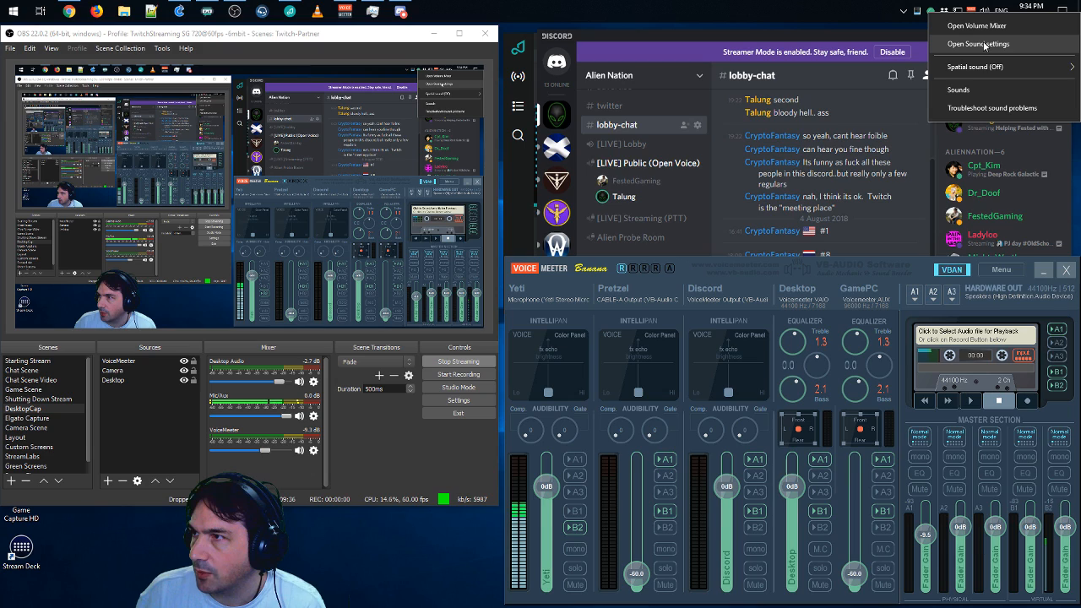
left_click(984, 92)
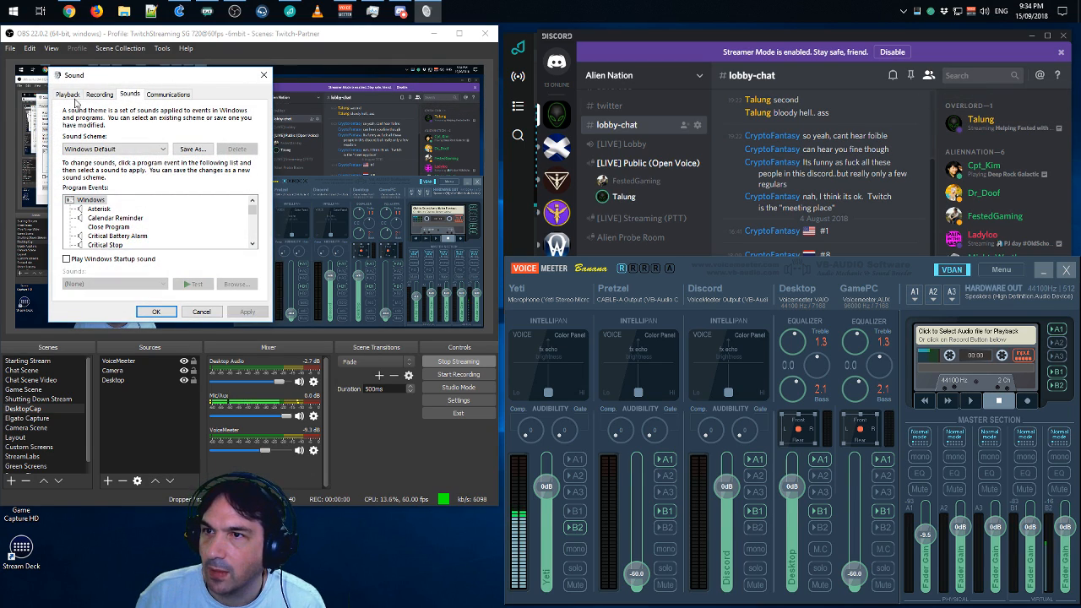
left_click(67, 93)
left_click_drag(169, 77, 298, 105)
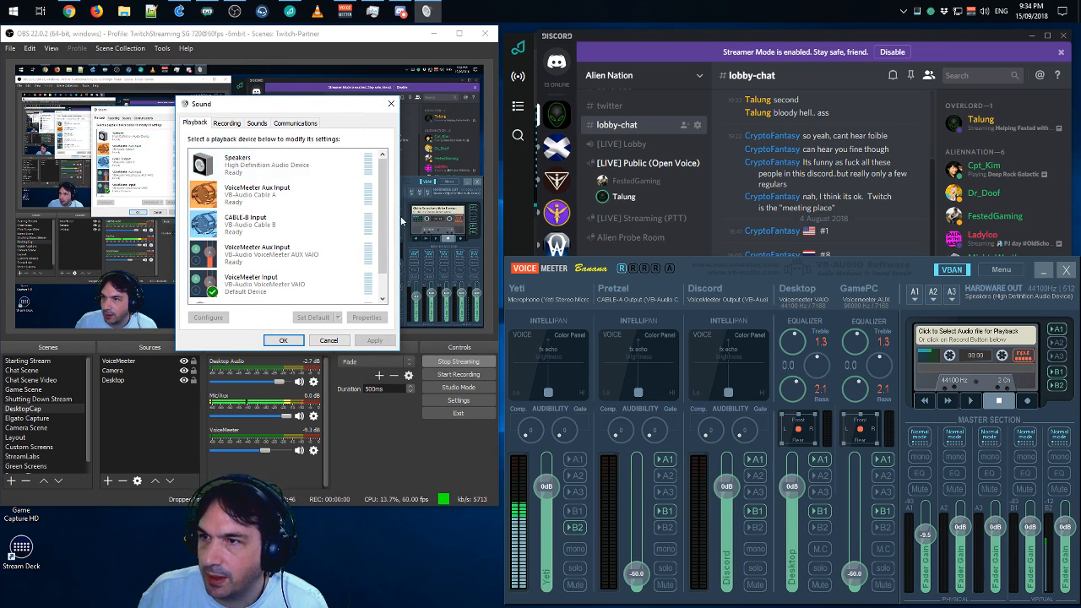
scroll(384, 199, "down", 1)
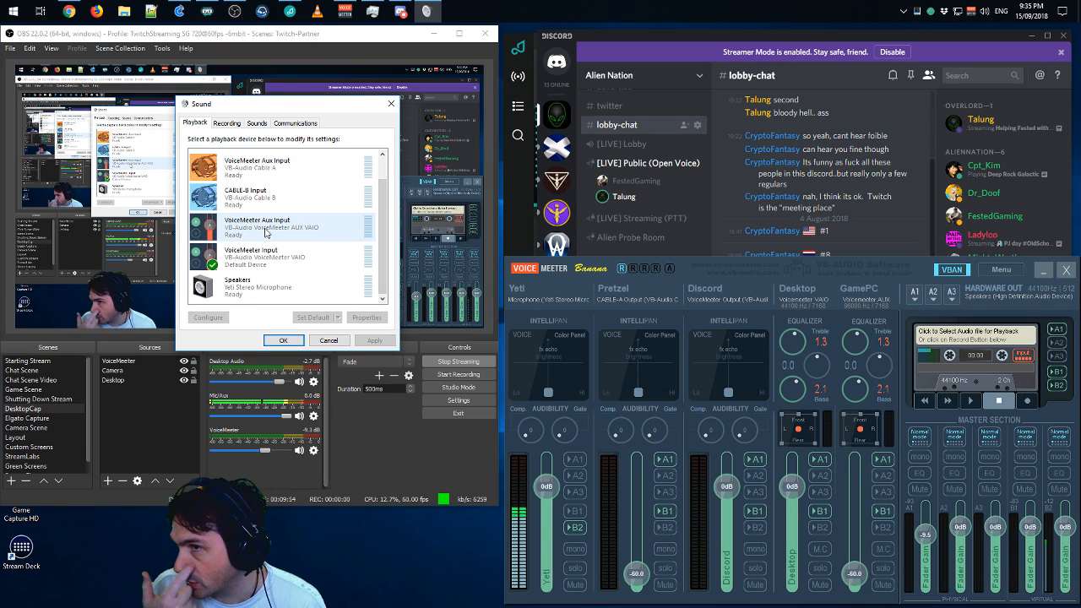
left_click(226, 124)
left_click(197, 123)
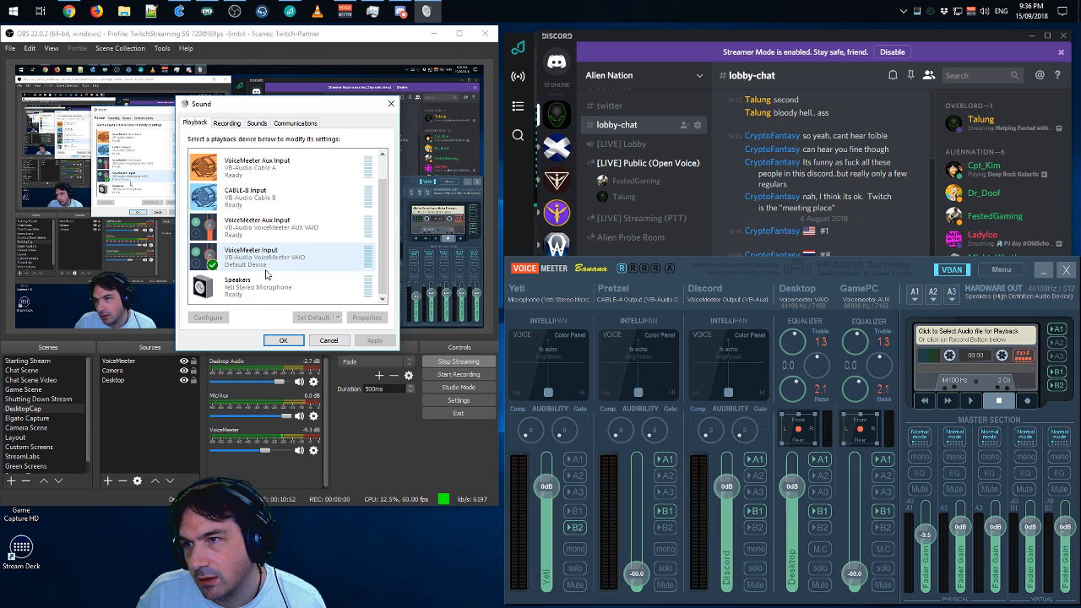
- Examine the virtual cable and VoiceMeeter outputs among the recording devices in the Sound dialog
left_click(225, 123)
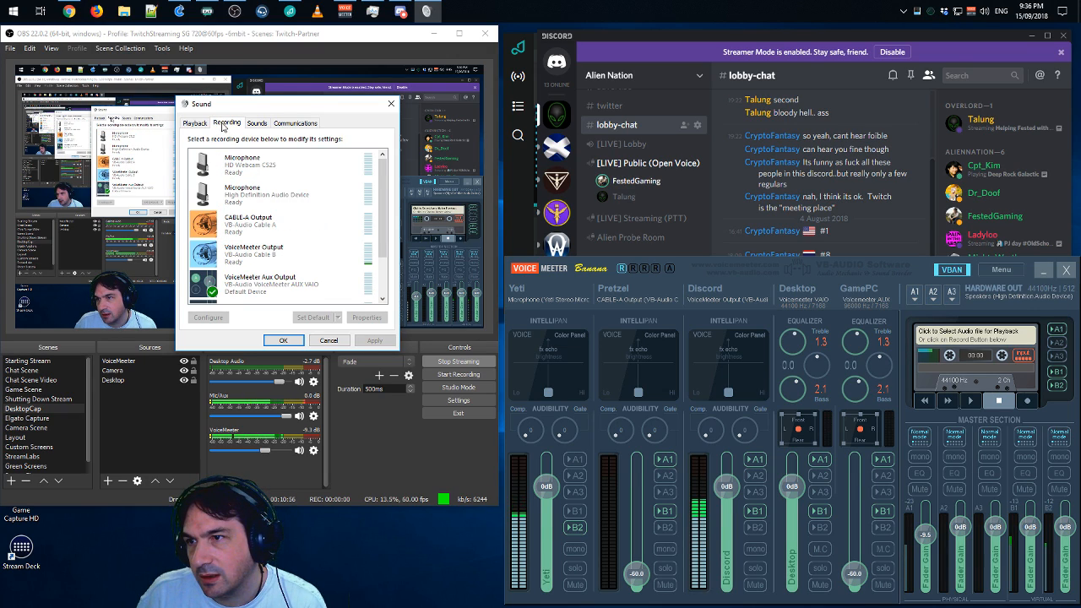
scroll(378, 244, "down", 2)
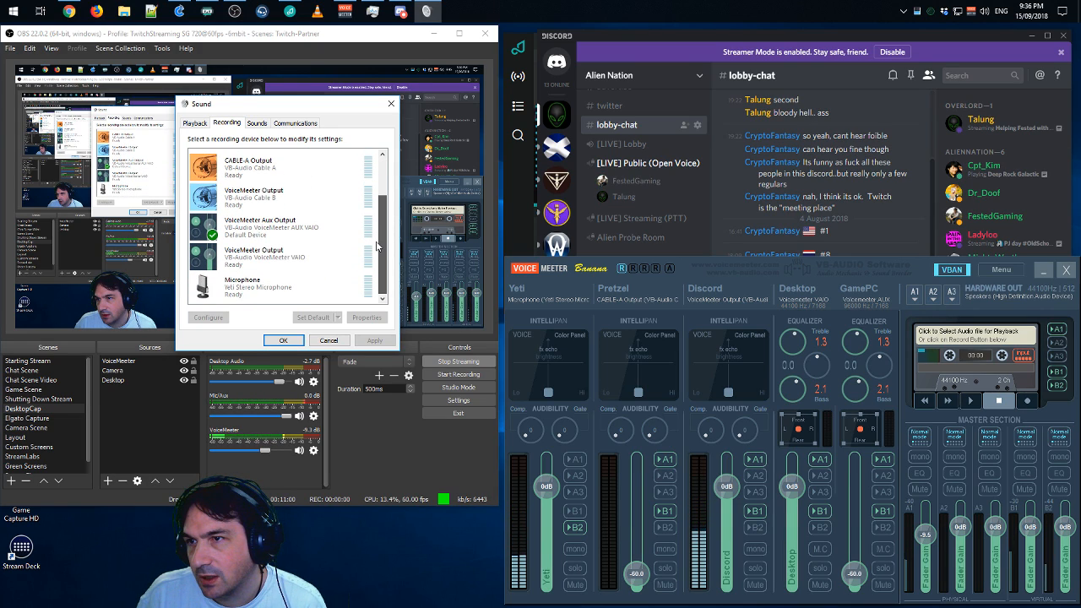
scroll(377, 245, "up", 1)
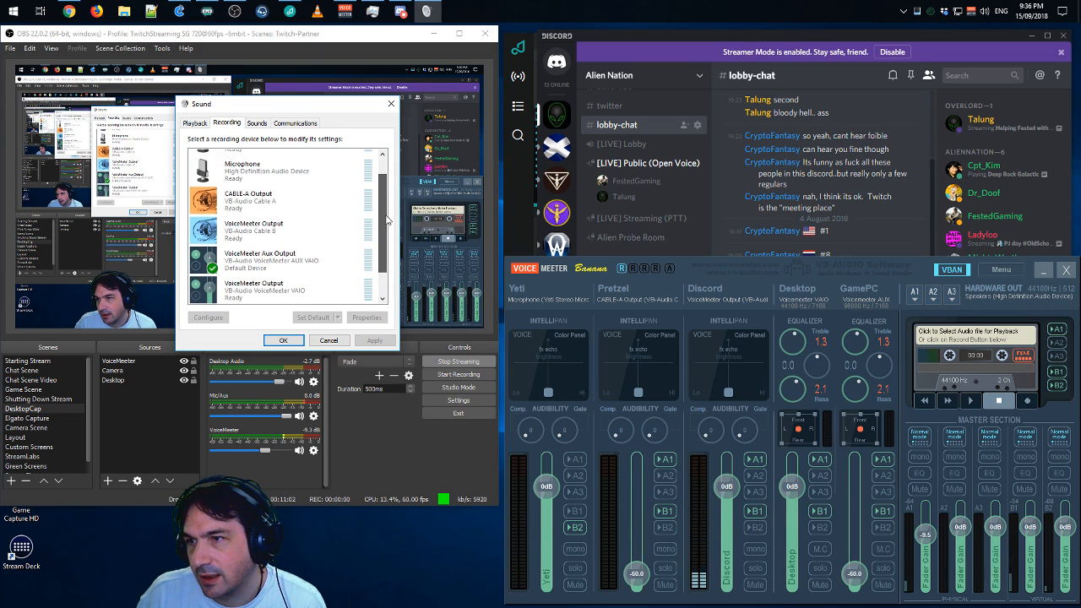
scroll(388, 220, "down", 1)
scroll(387, 224, "up", 2)
scroll(388, 232, "down", 2)
scroll(389, 239, "down", 1)
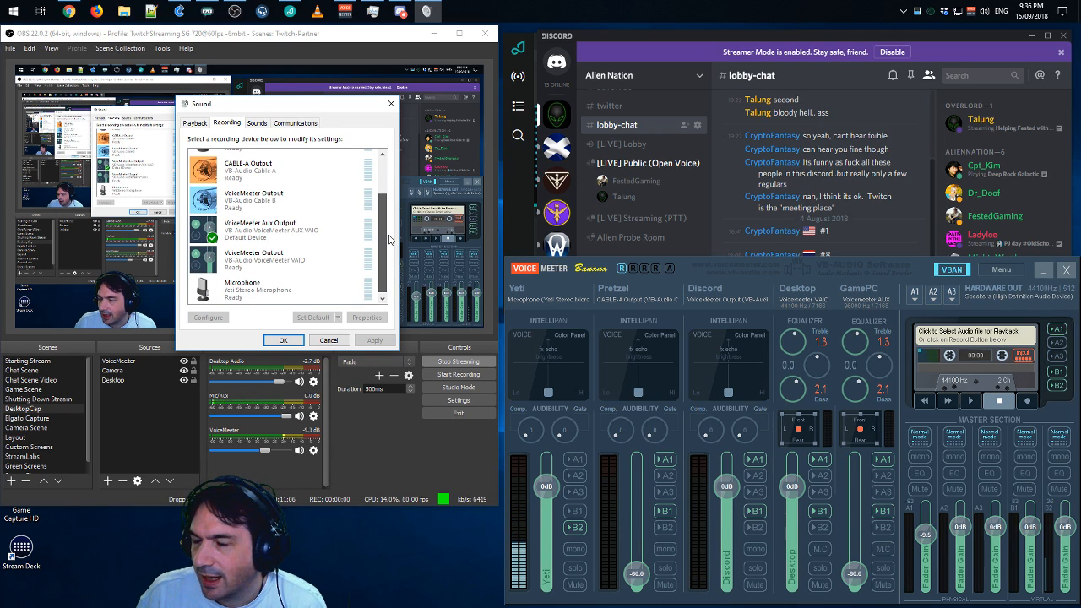
scroll(390, 228, "up", 1)
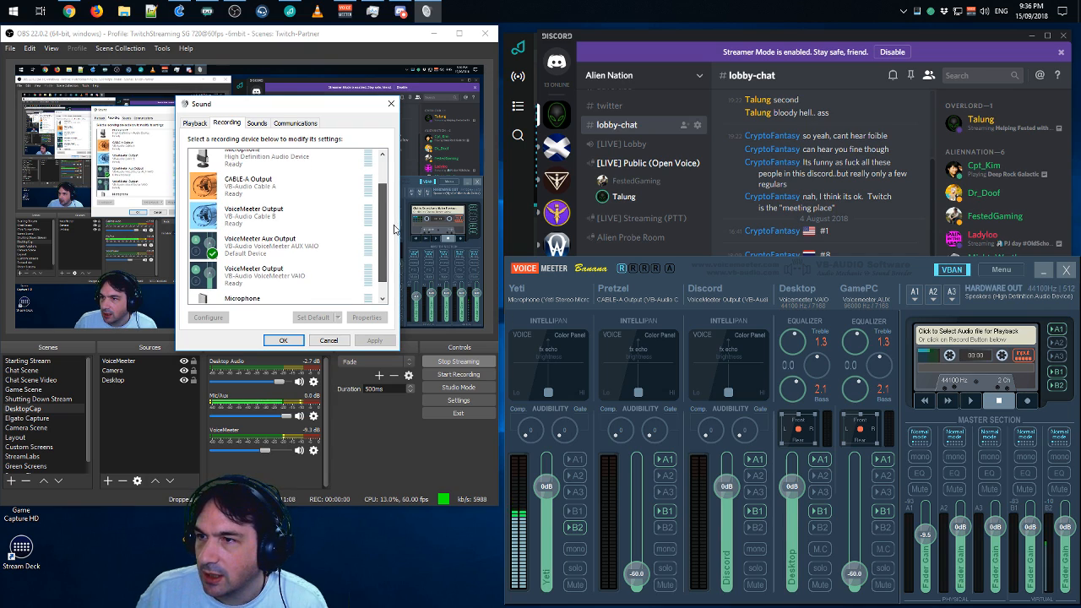
scroll(392, 225, "down", 1)
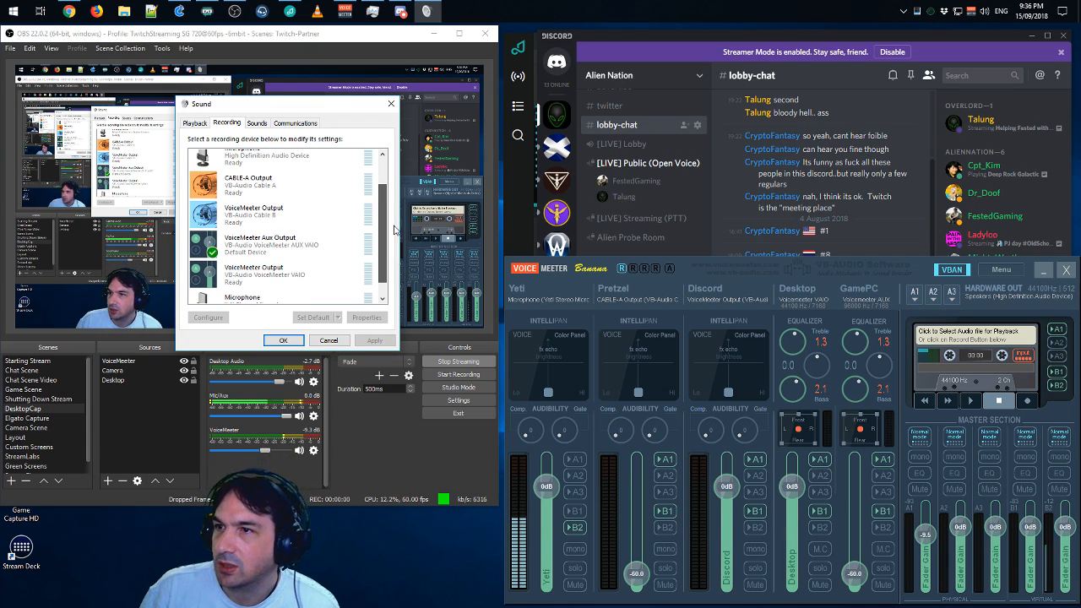
scroll(391, 240, "up", 1)
scroll(391, 240, "down", 2)
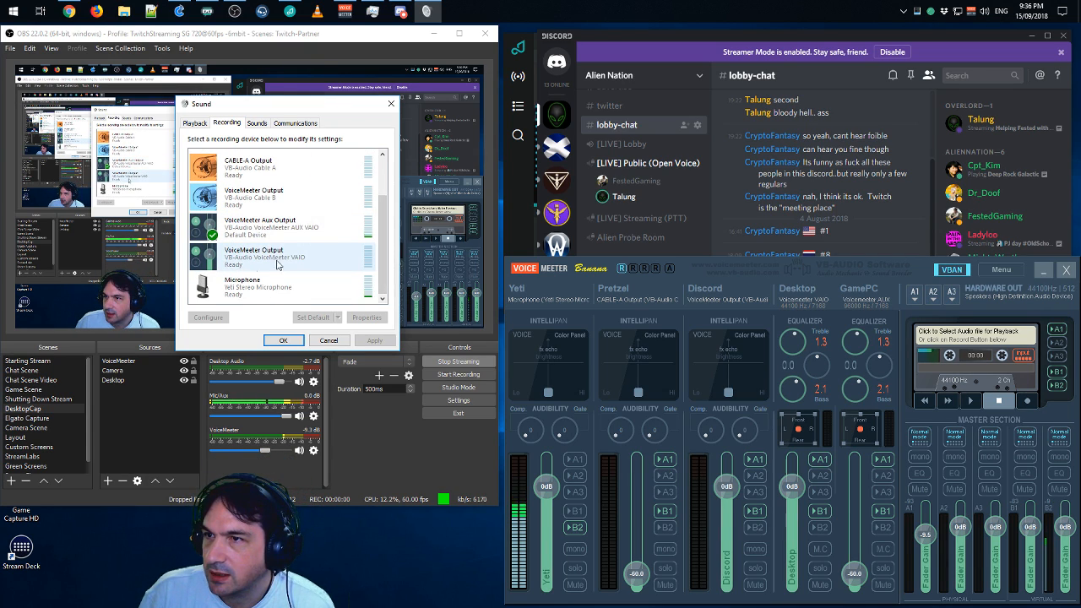
- Rename the VB-Audio Cable A playback device as "CABLE-A Input" in its properties
left_click(195, 124)
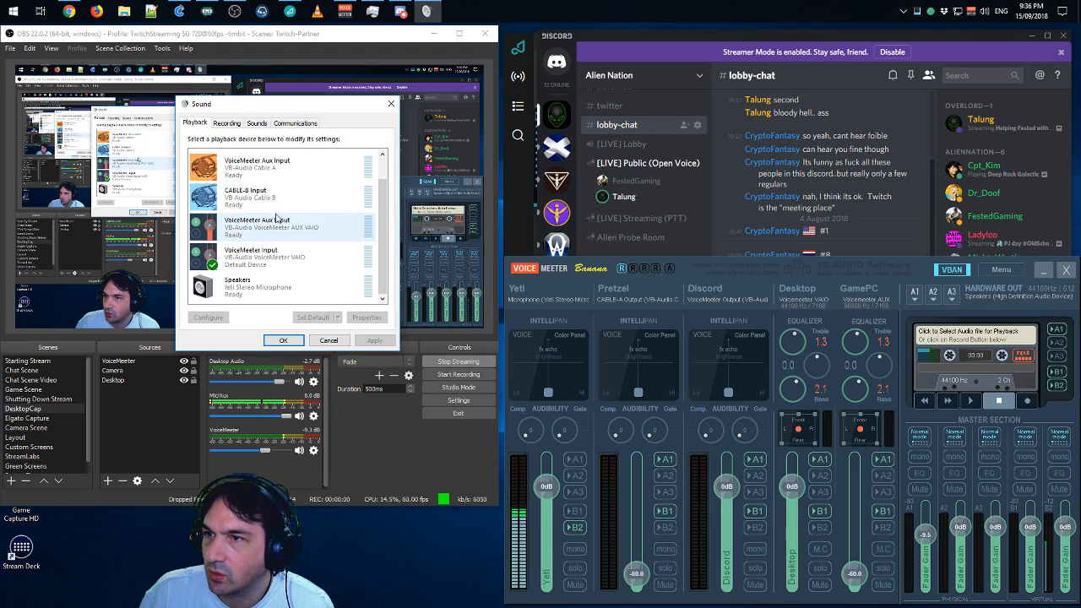
right_click(264, 170)
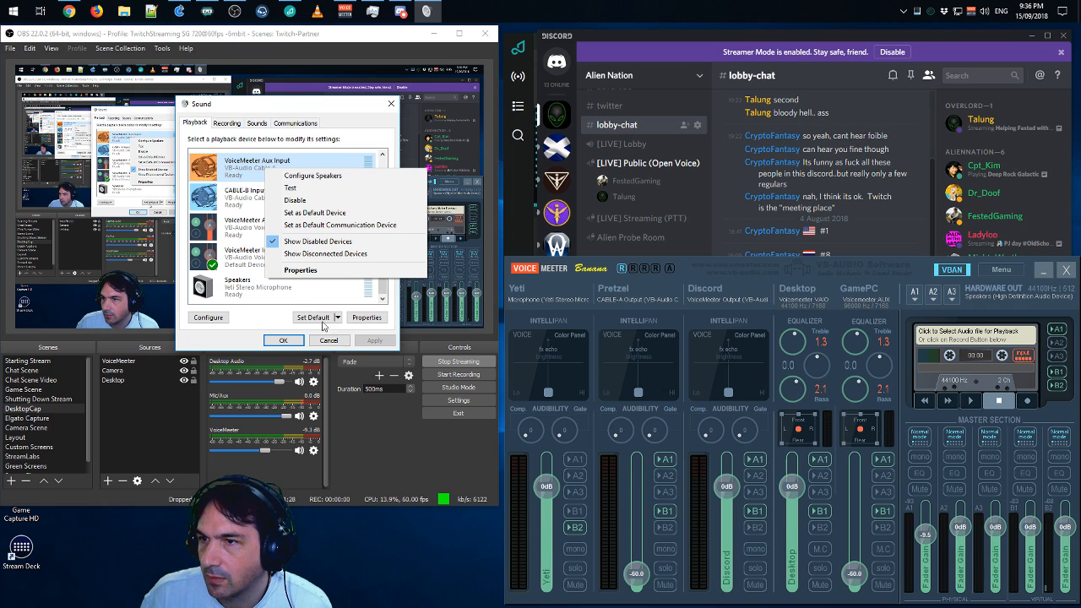
left_click(371, 317)
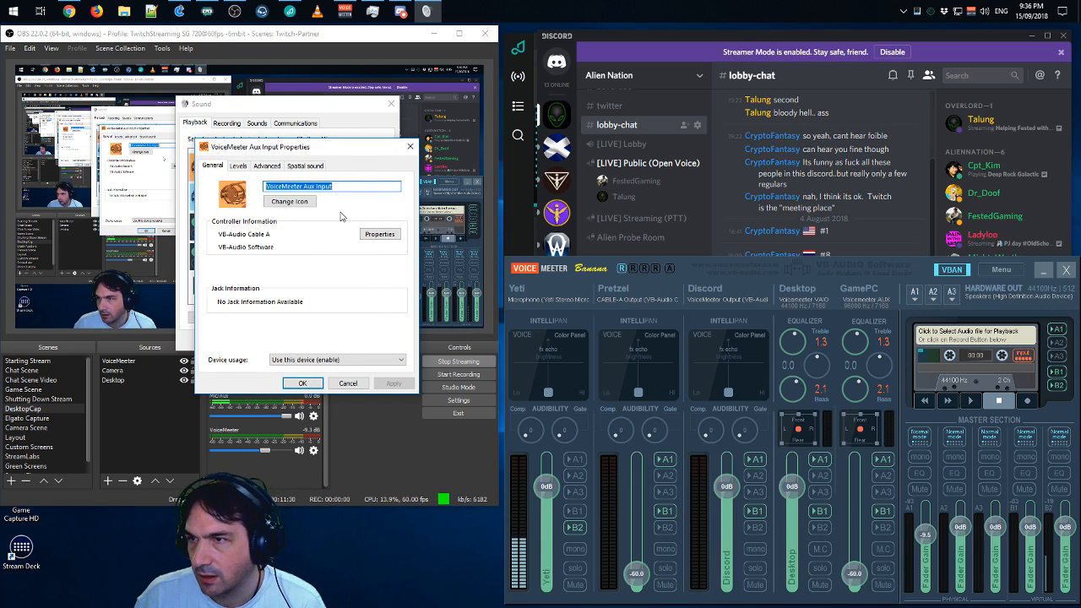
left_click_drag(318, 149, 476, 200)
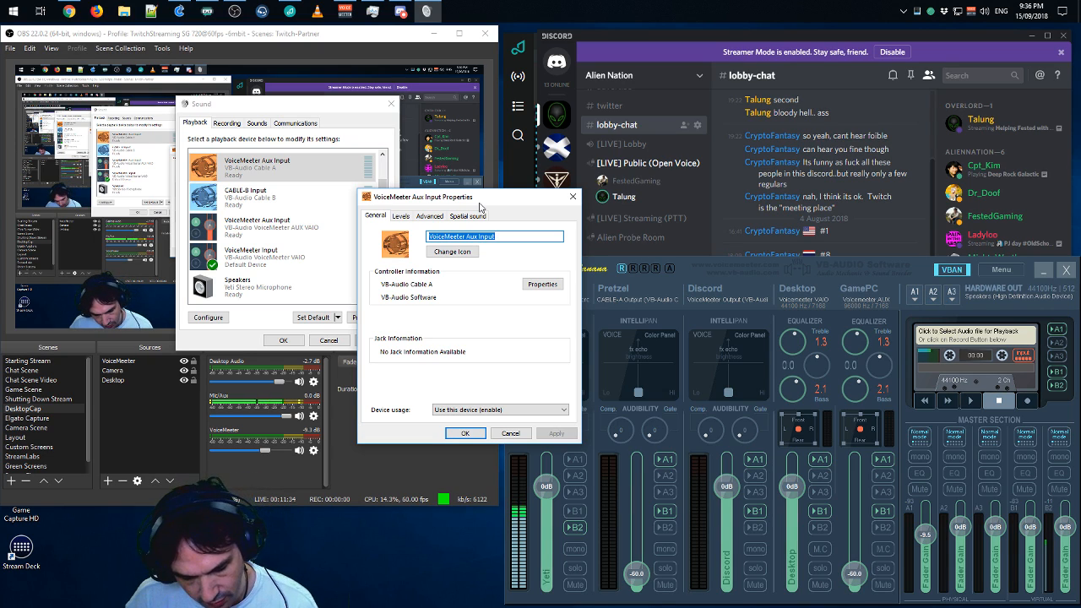
type("CABLE")
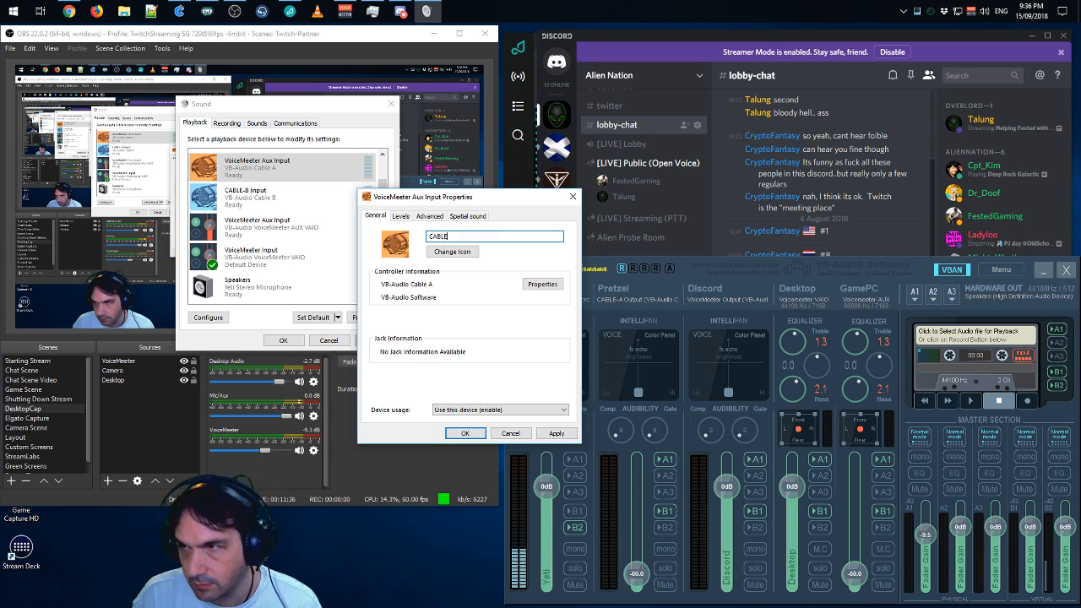
type("-A")
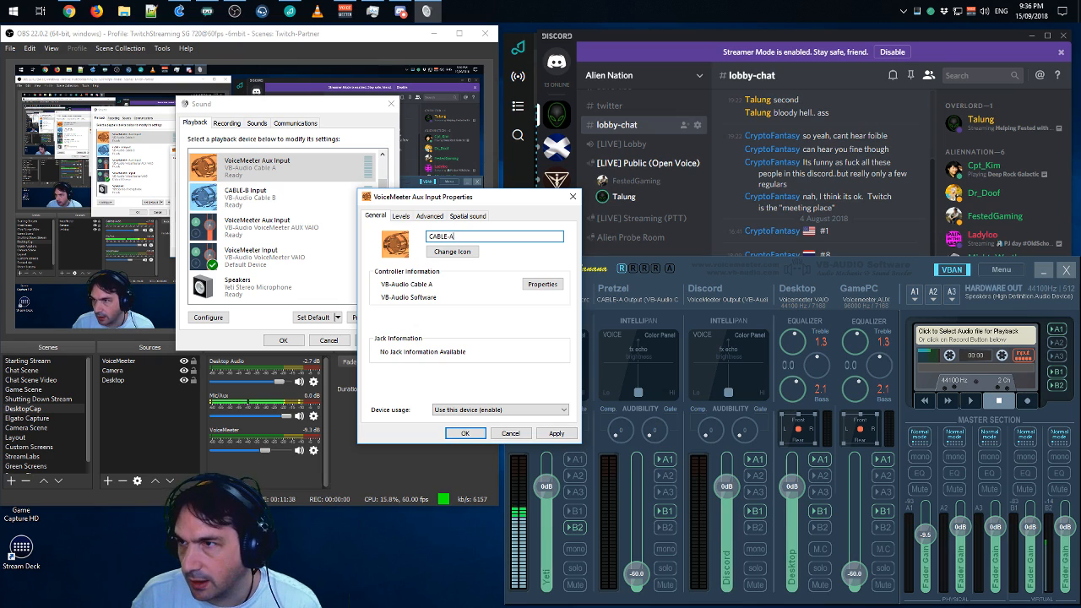
type(" Input")
key("Return")
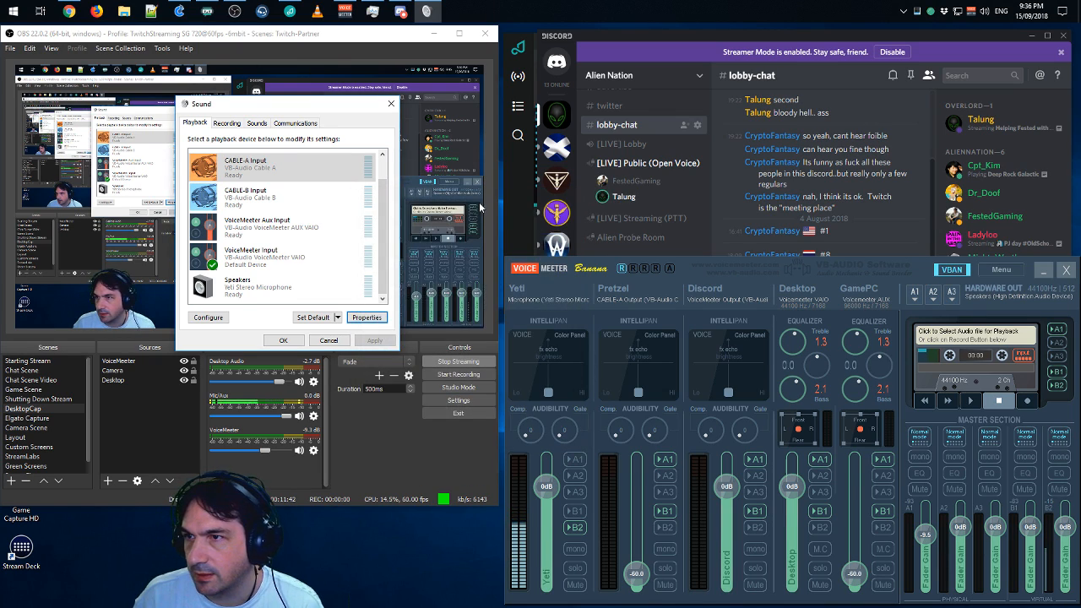
- Rename the VB-Audio Cable B recording device as "CABLE-B Output" in its properties
left_click(228, 123)
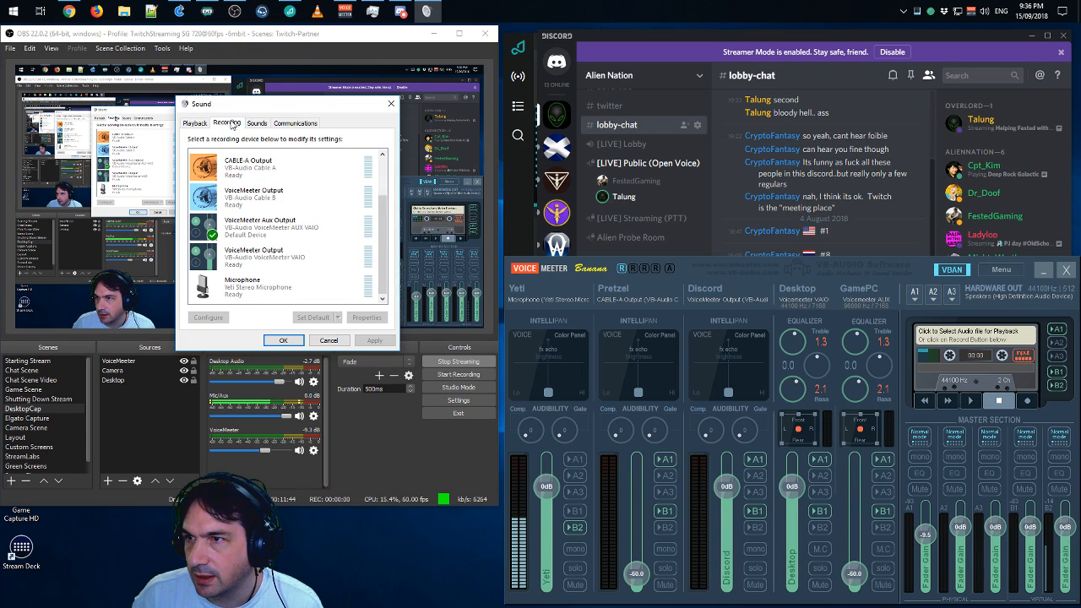
left_click(281, 203)
right_click(282, 204)
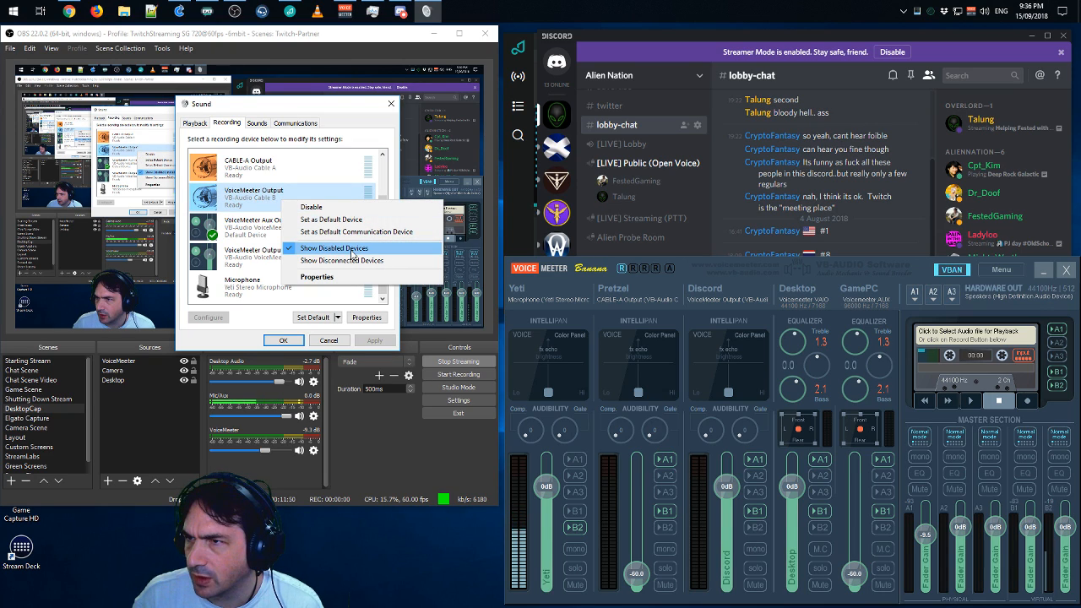
left_click(365, 320)
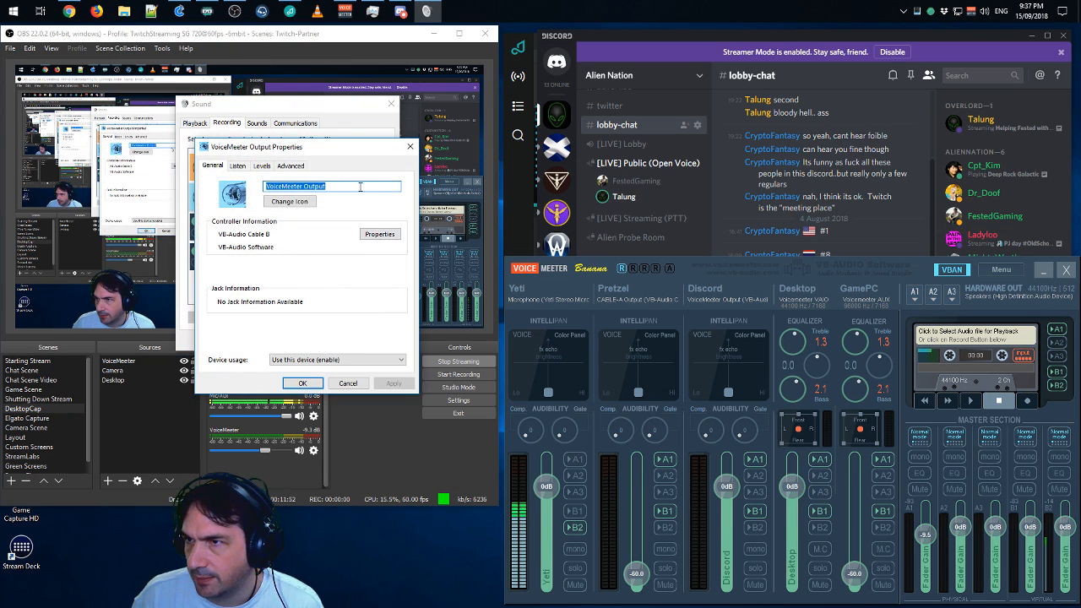
type("Cabl")
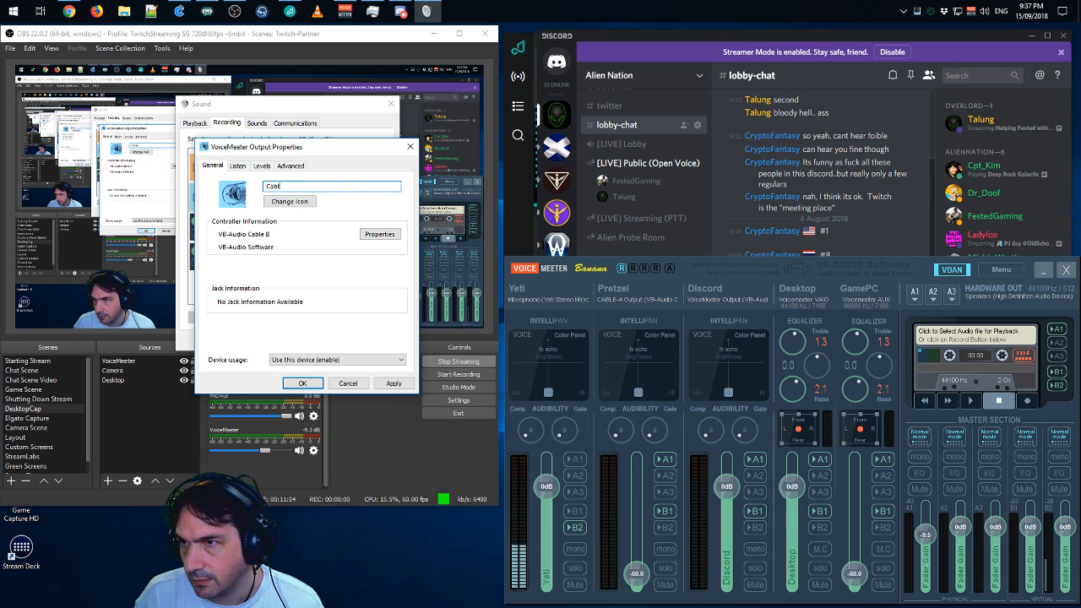
type("BLE_B")
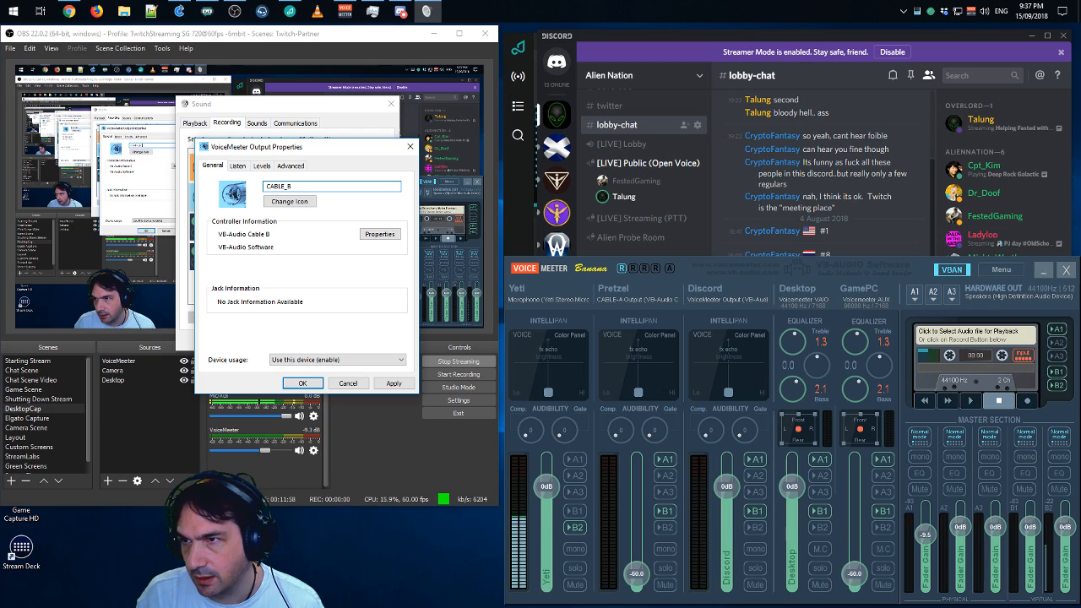
key("BackSpace")
key("BackSpace")
type("-")
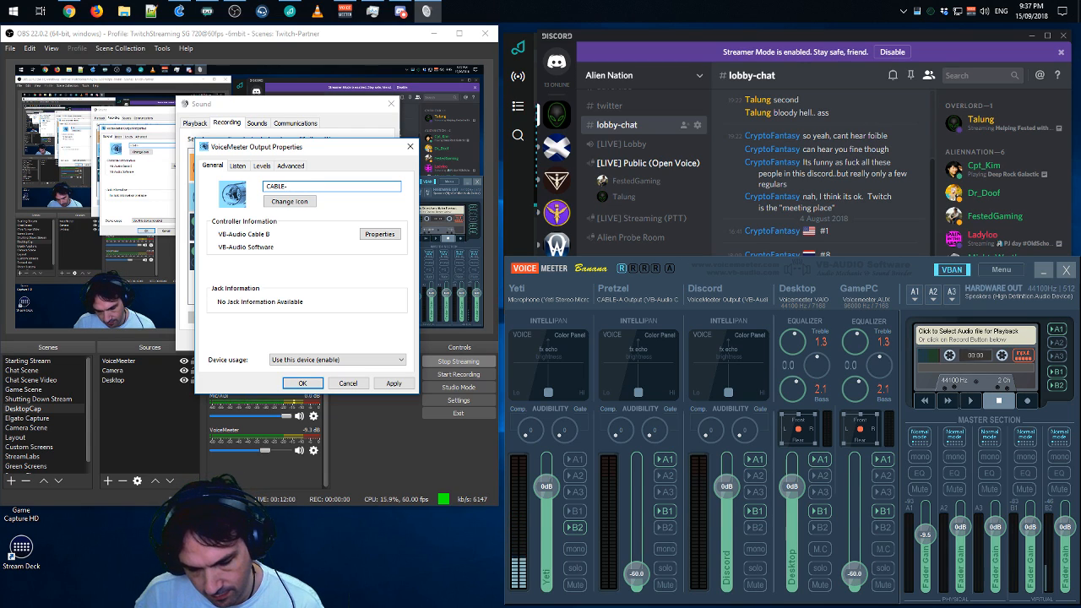
type("B Outpu")
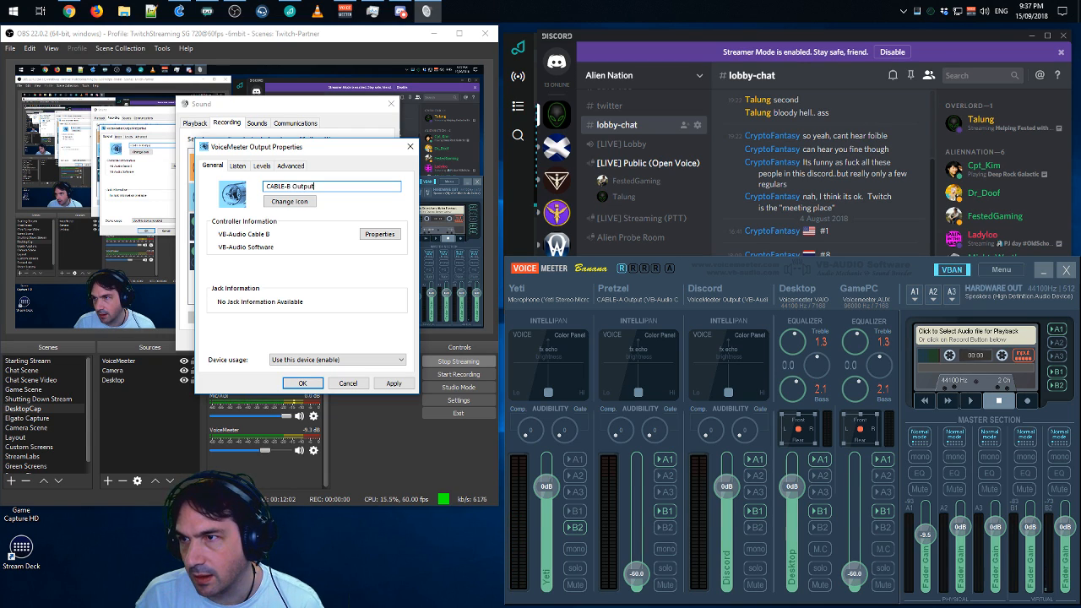
type("t")
key("Return")
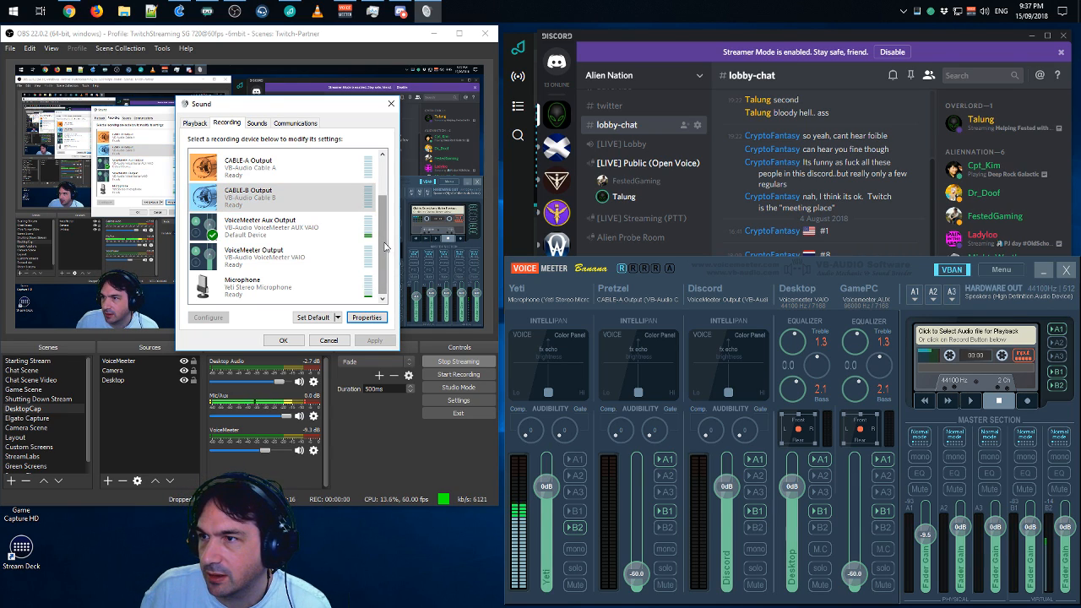
- Set the Discord strip's input in VoiceMeeter to WDM: CABLE-B Output (VB-Audio Cable B), and look over the Windows recording devices
scroll(384, 246, "up", 2)
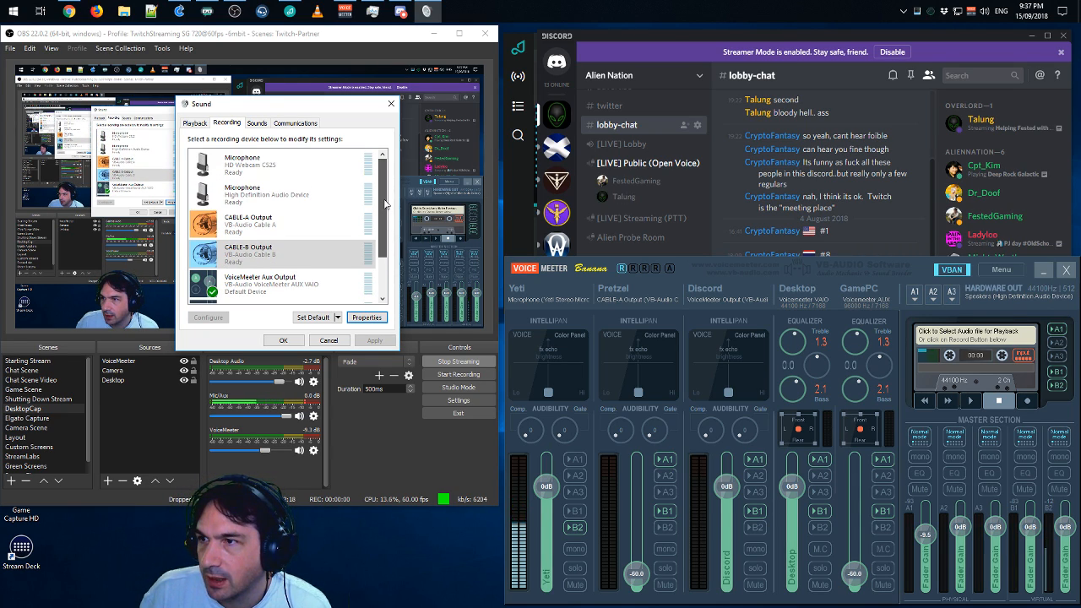
scroll(387, 209, "down", 2)
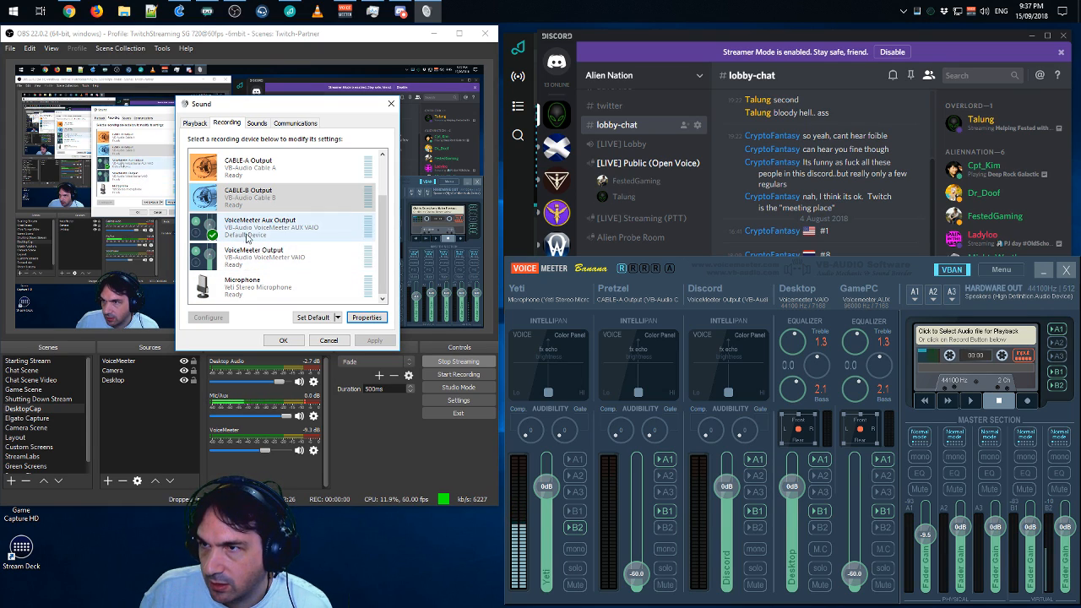
scroll(260, 245, "up", 2)
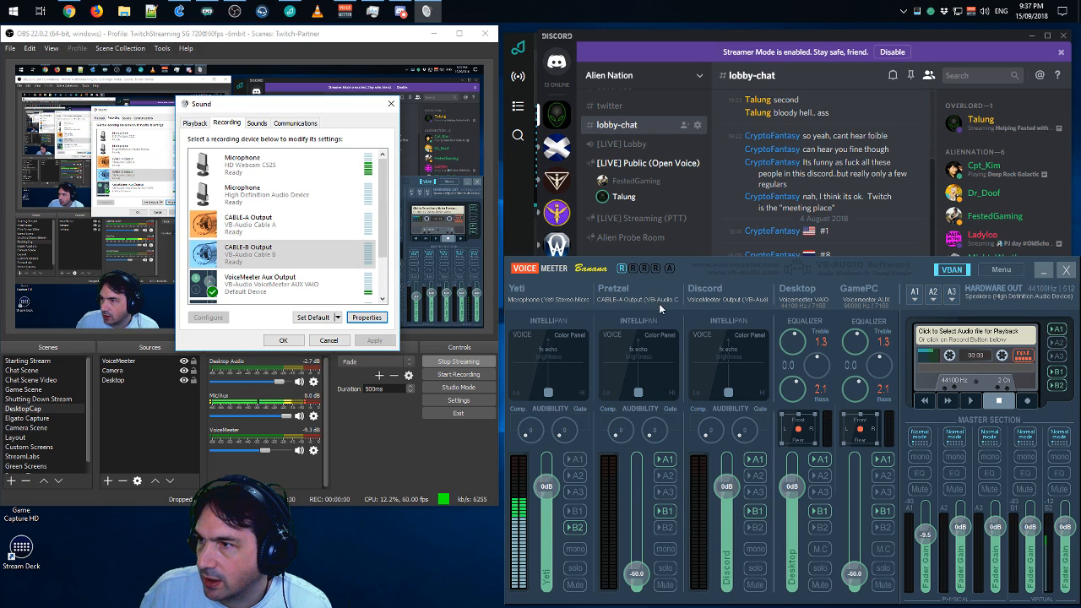
left_click(725, 299)
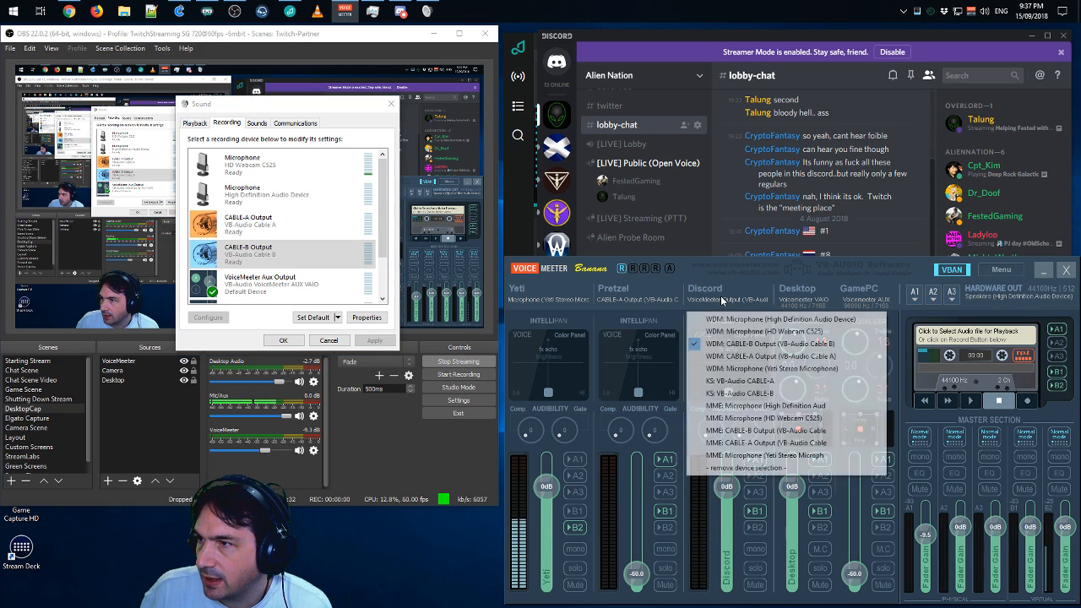
left_click(739, 345)
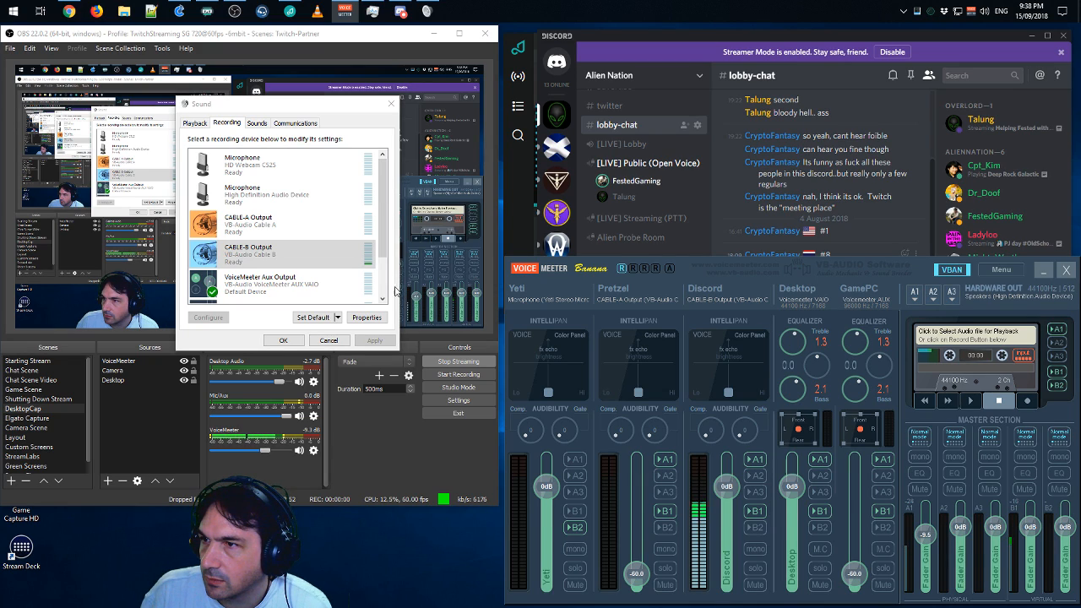
scroll(379, 290, "down", 2)
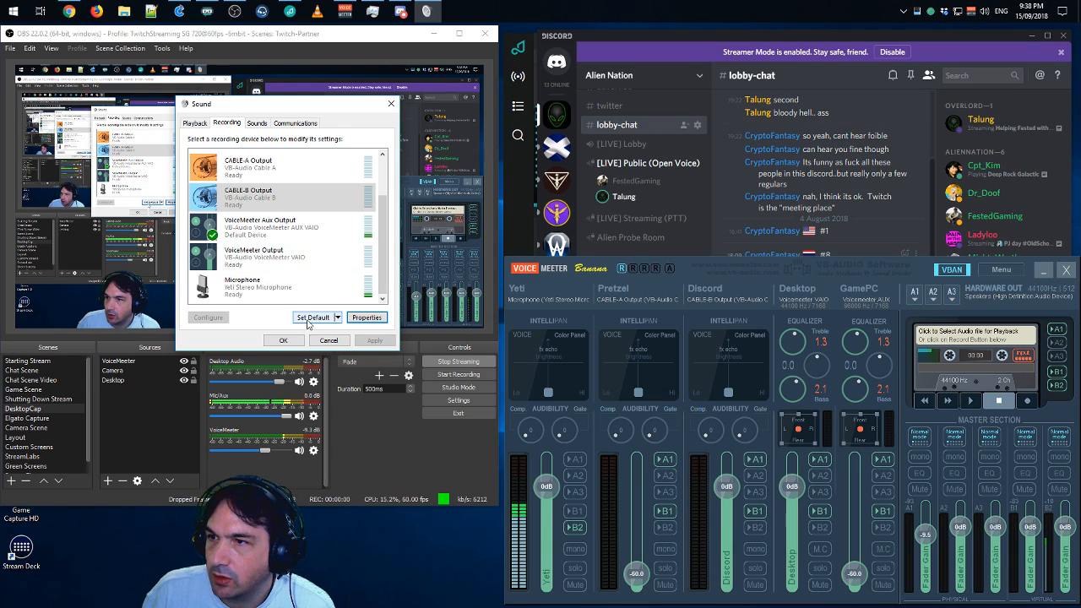
mouse_move(385, 259)
left_mouse_down()
mouse_move(388, 222)
mouse_move(394, 263)
mouse_move(397, 223)
mouse_move(393, 254)
left_mouse_up()
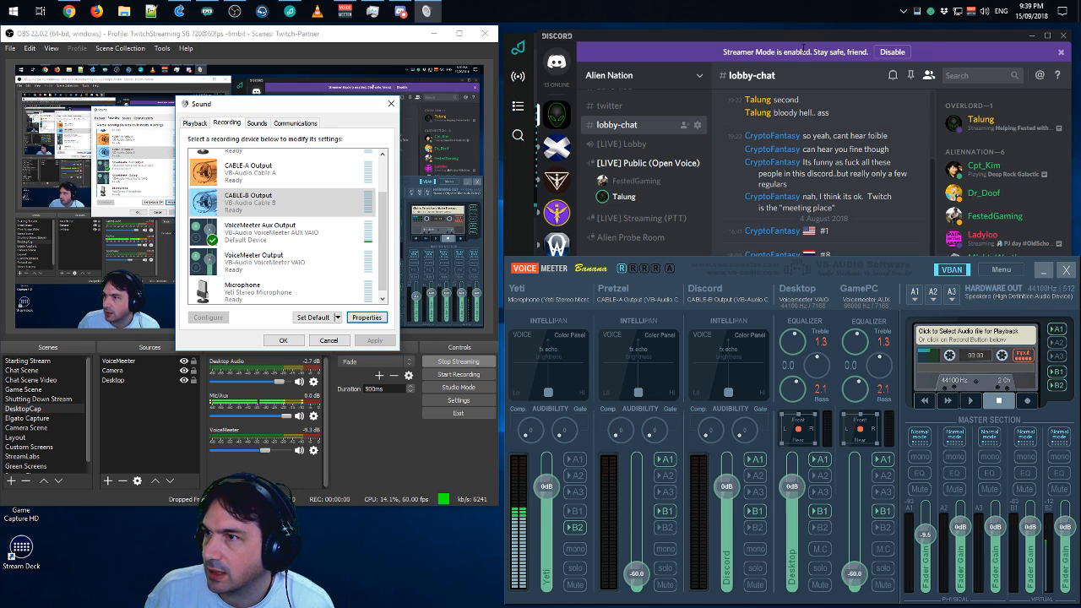
- Open the app volume and device preferences from the Windows sound settings
left_click(981, 19)
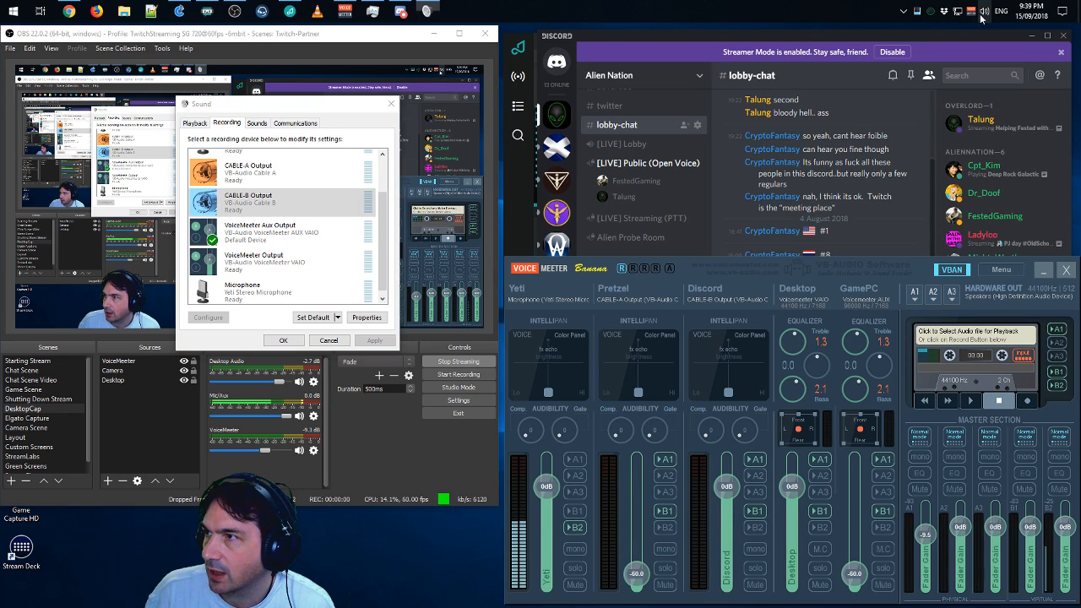
right_click(981, 18)
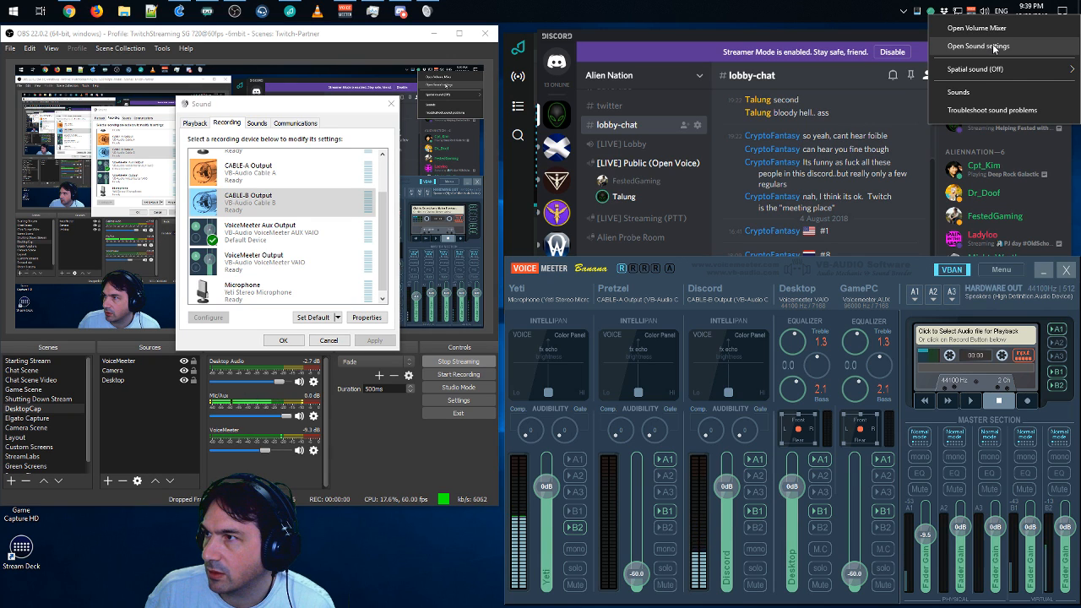
left_click(993, 47)
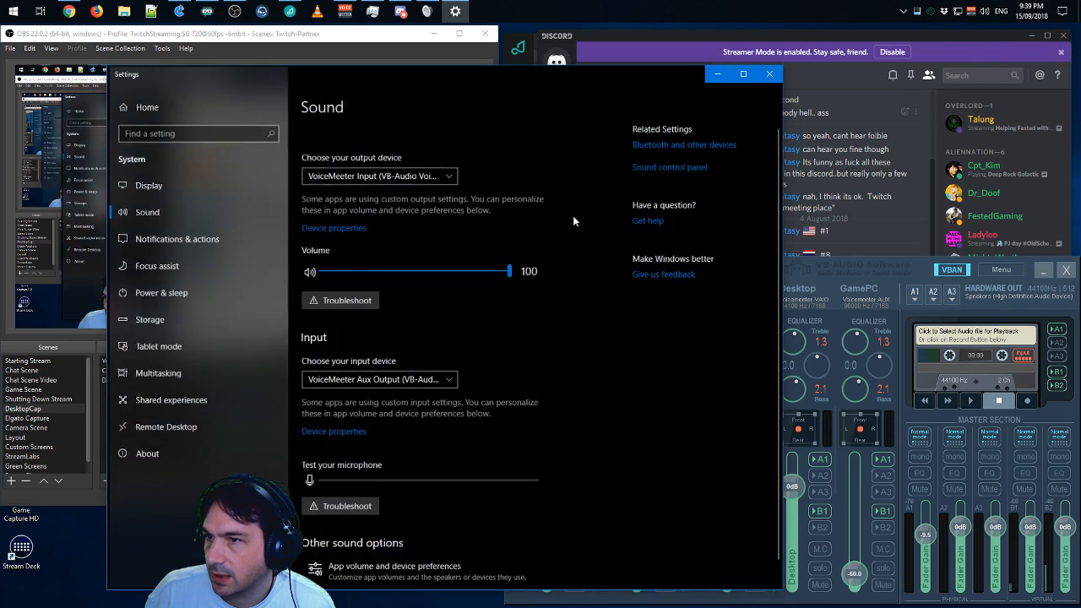
scroll(519, 359, "down", 1)
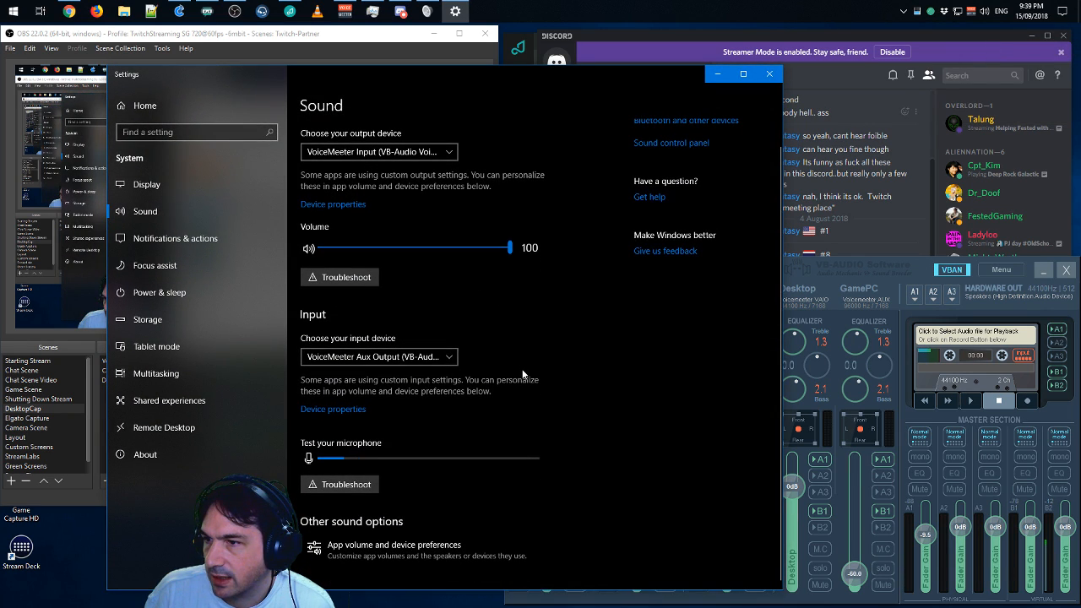
left_click(368, 550)
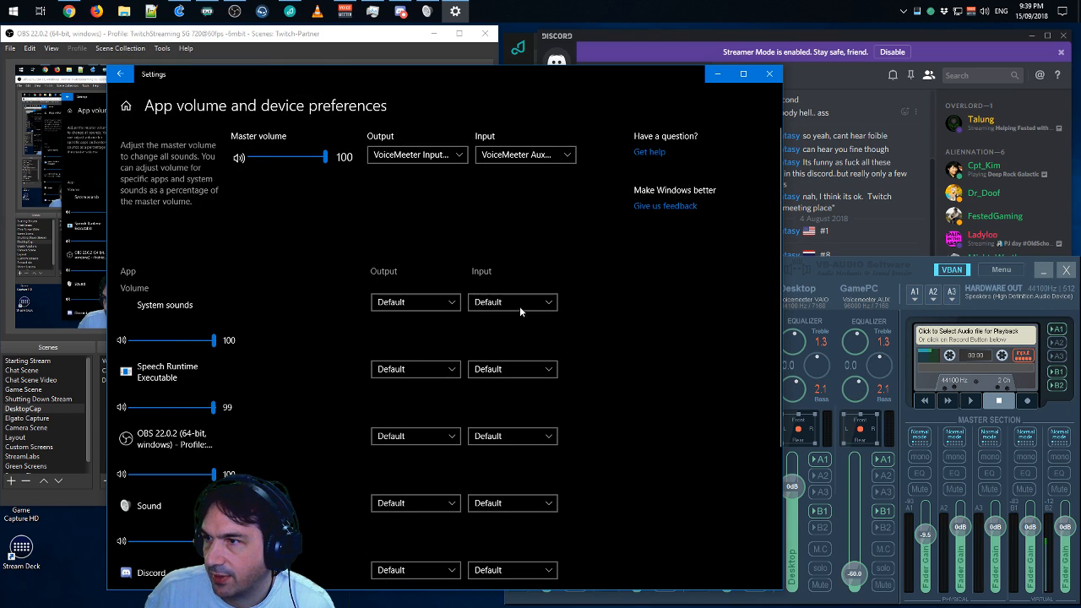
- Check the output device choices for system sounds, the master output and Discord without changing them, and close the Windows settings
left_click(439, 307)
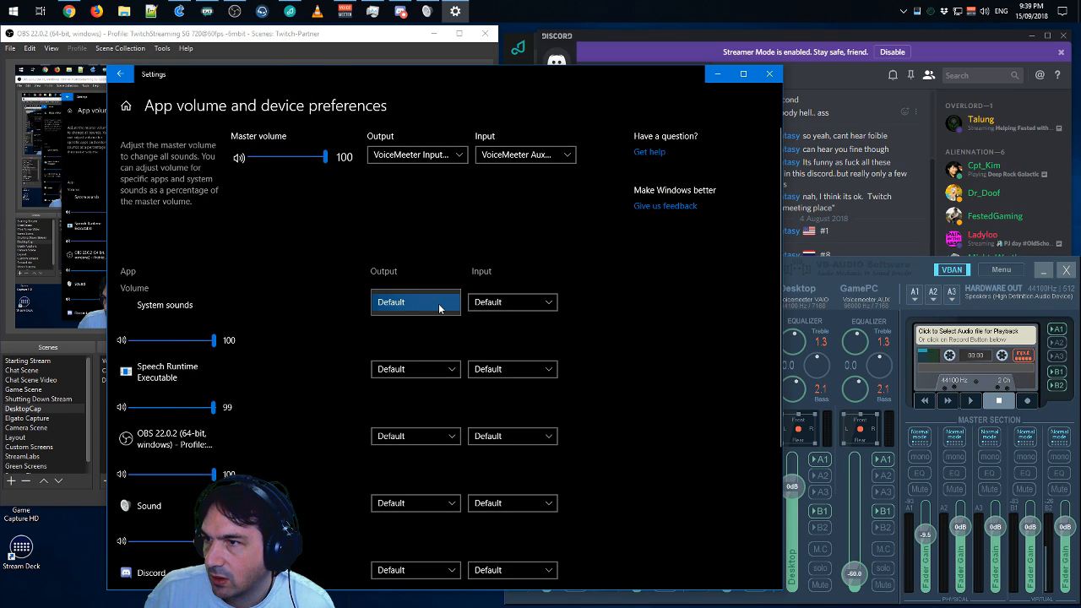
left_click(444, 335)
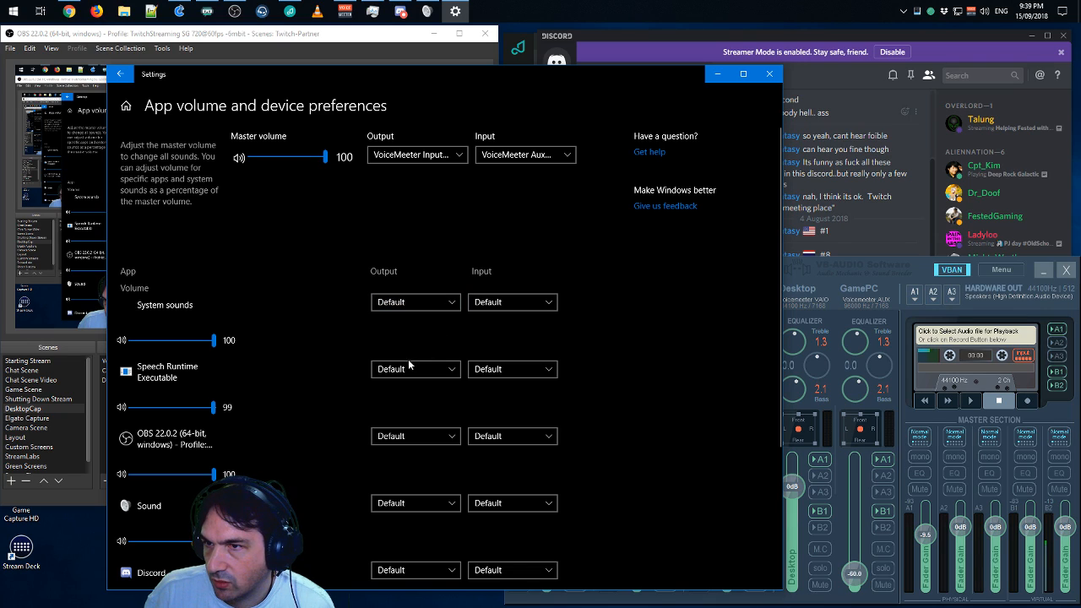
left_click(438, 157)
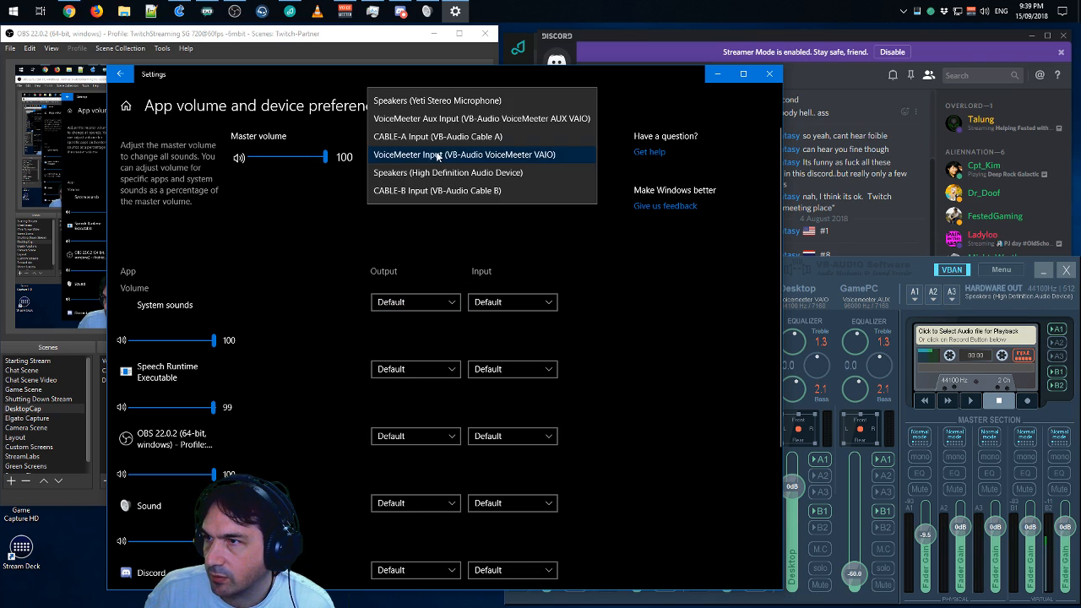
left_click(437, 155)
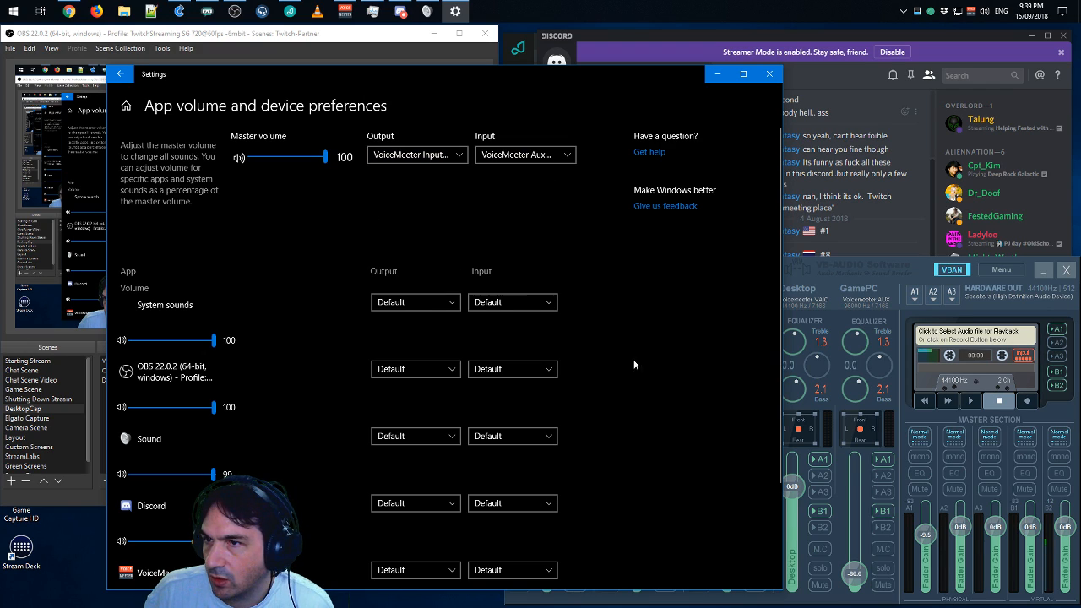
scroll(285, 444, "down", 3)
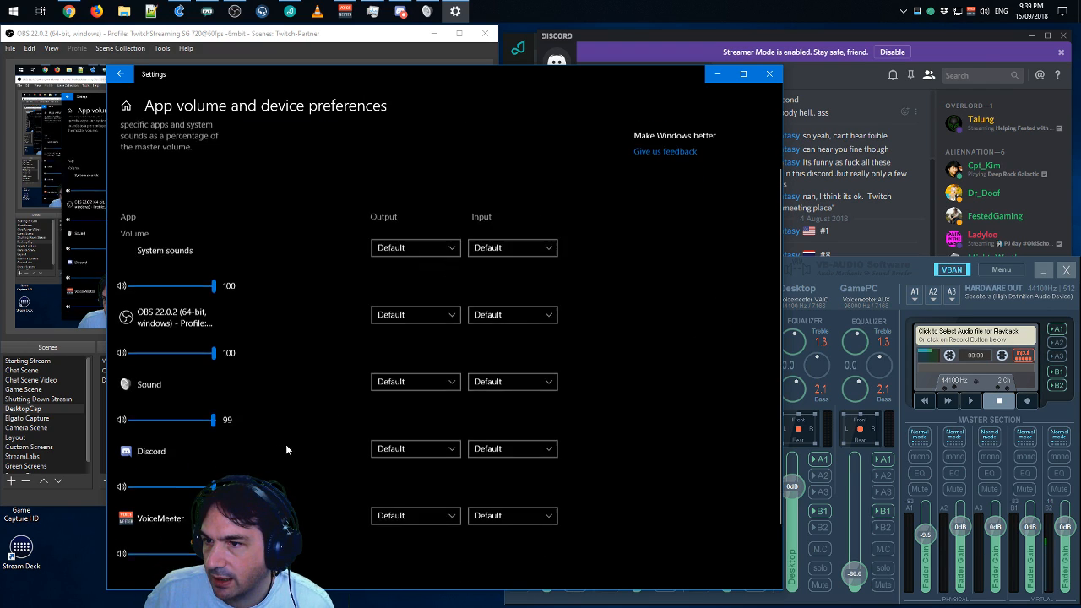
left_click(434, 376)
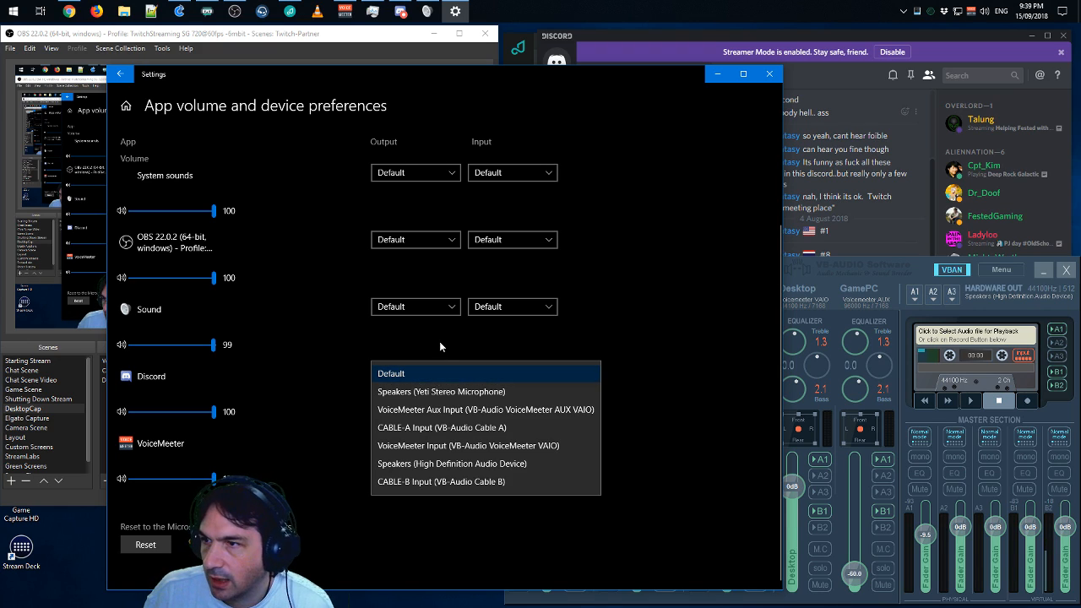
left_click(439, 341)
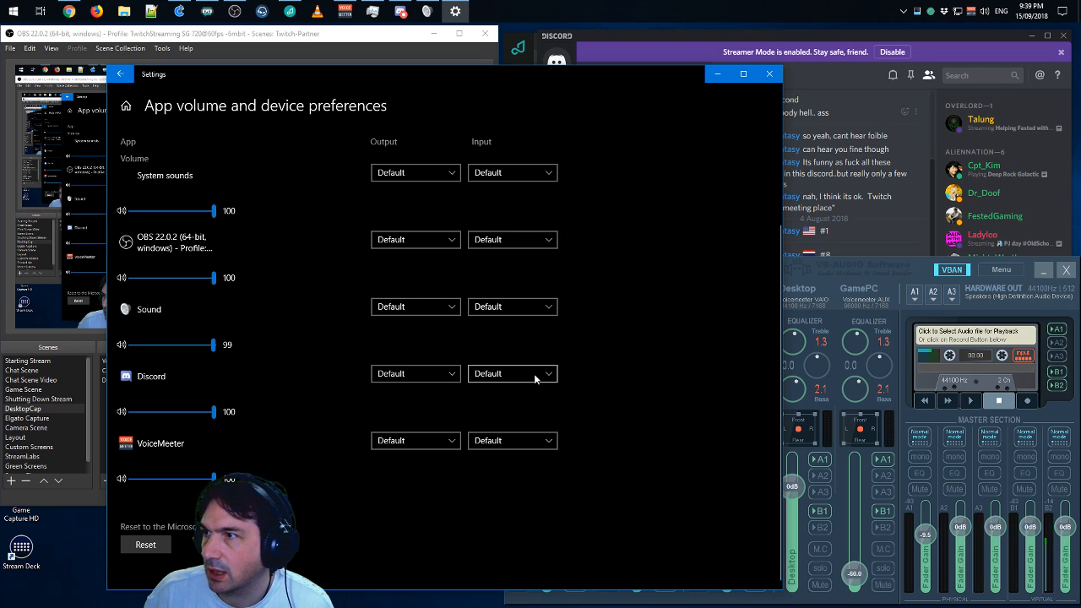
left_click(768, 75)
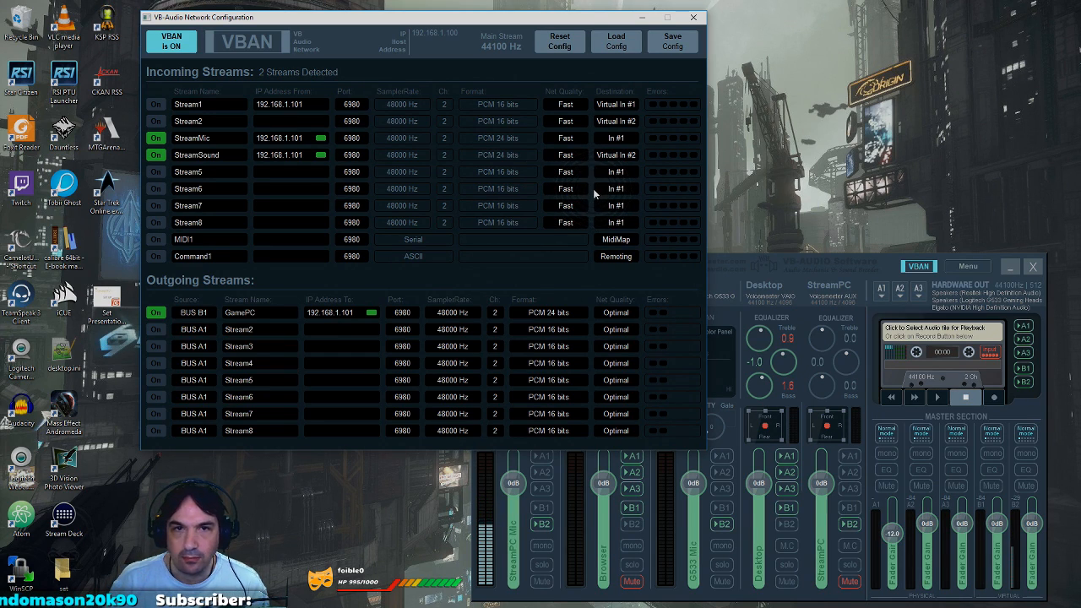
- Move the VB-Audio Network Configuration window aside to view the VoiceMeeter strips, and bring it fully back onto the screen
left_click(840, 255)
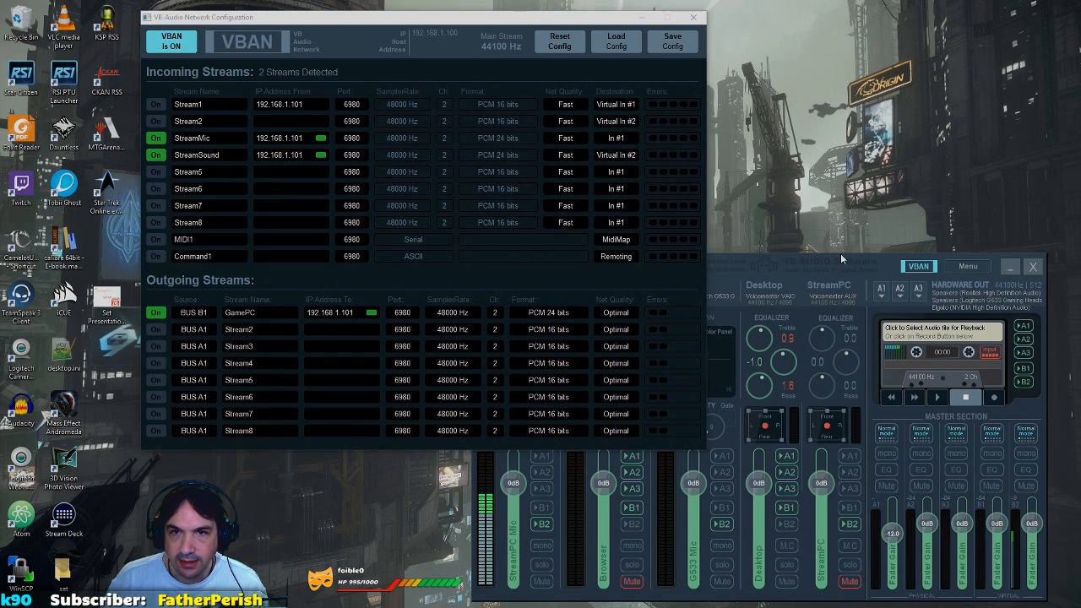
left_click_drag(581, 33, 328, 41)
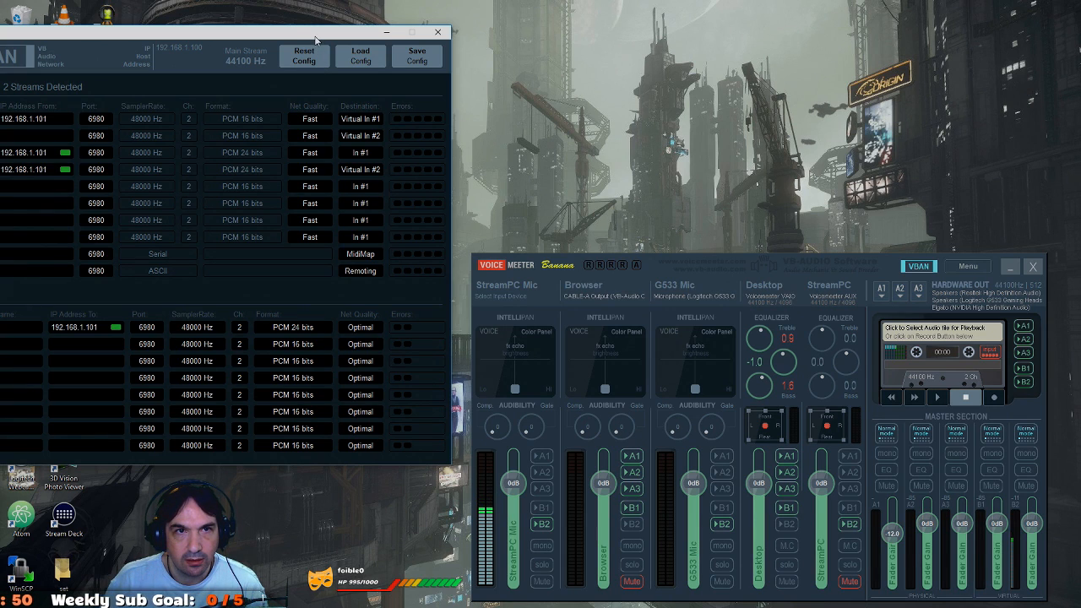
left_click_drag(315, 40, 480, 52)
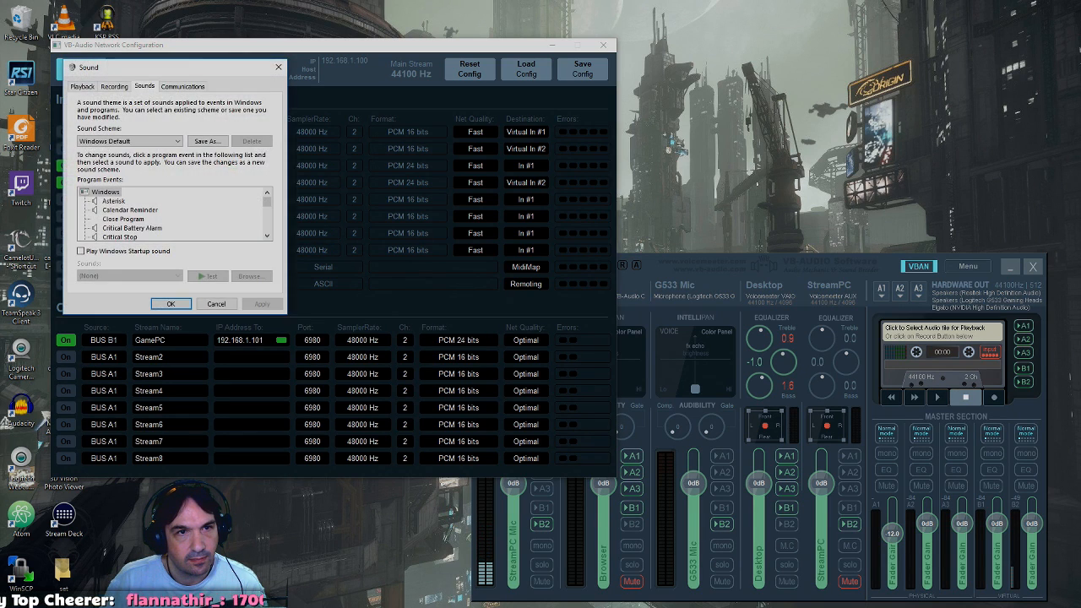
- Move the Sound dialog clear of the VBAN window and review the virtual cable and VoiceMeeter playback and recording devices
left_click_drag(155, 75, 827, 33)
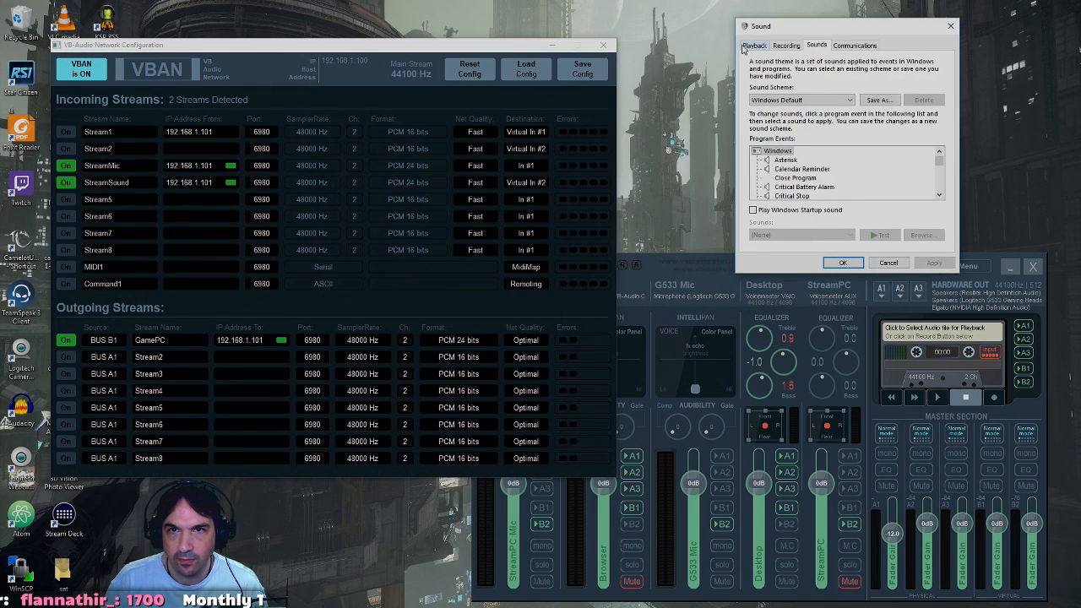
left_click(754, 45)
left_click_drag(936, 144, 948, 216)
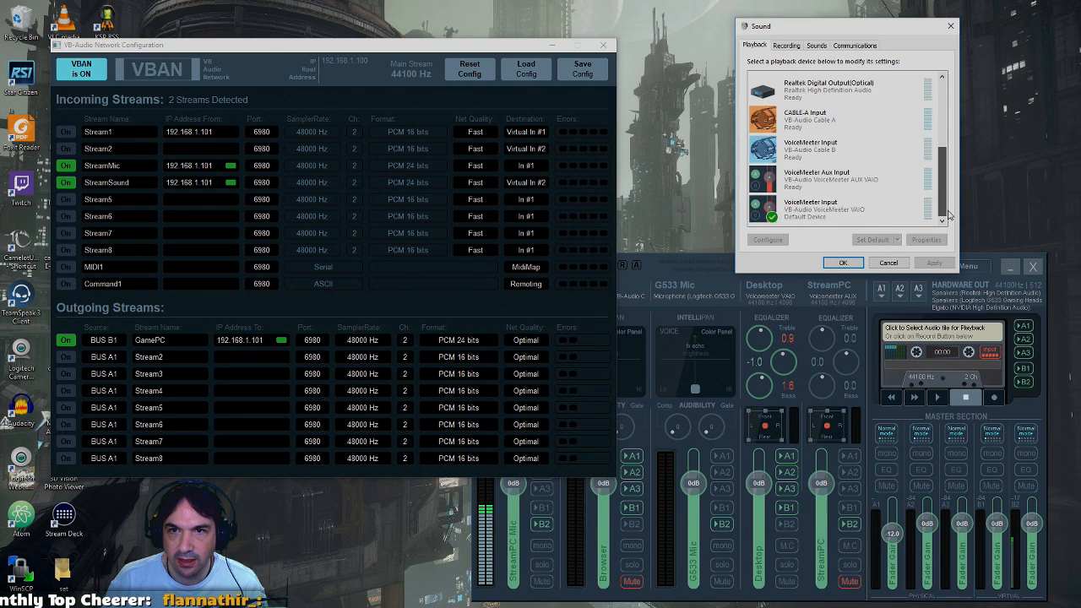
key("ctrl+Tab")
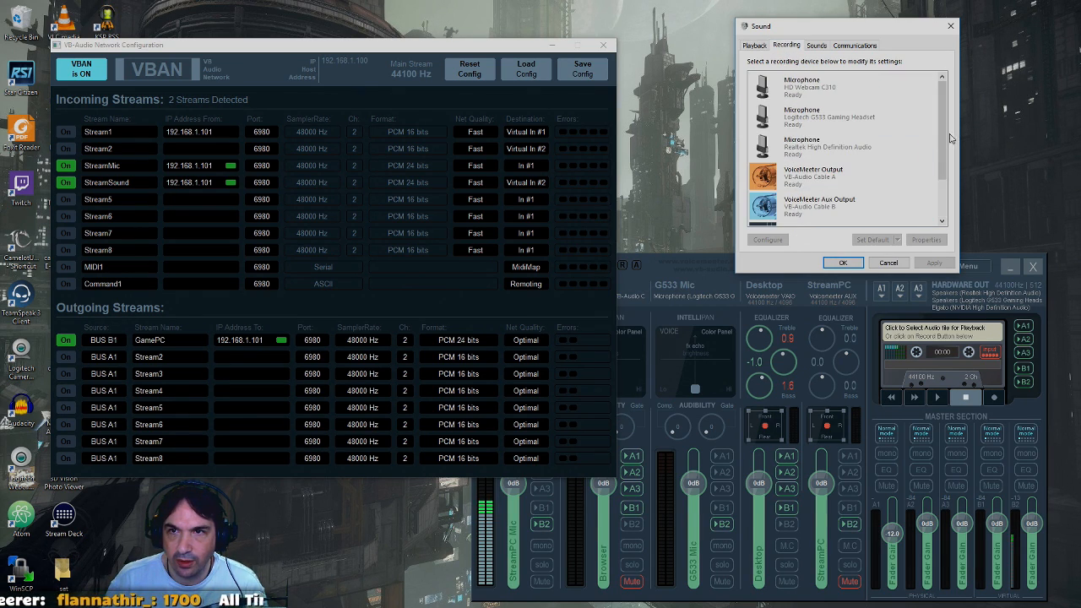
left_click_drag(943, 147, 942, 190)
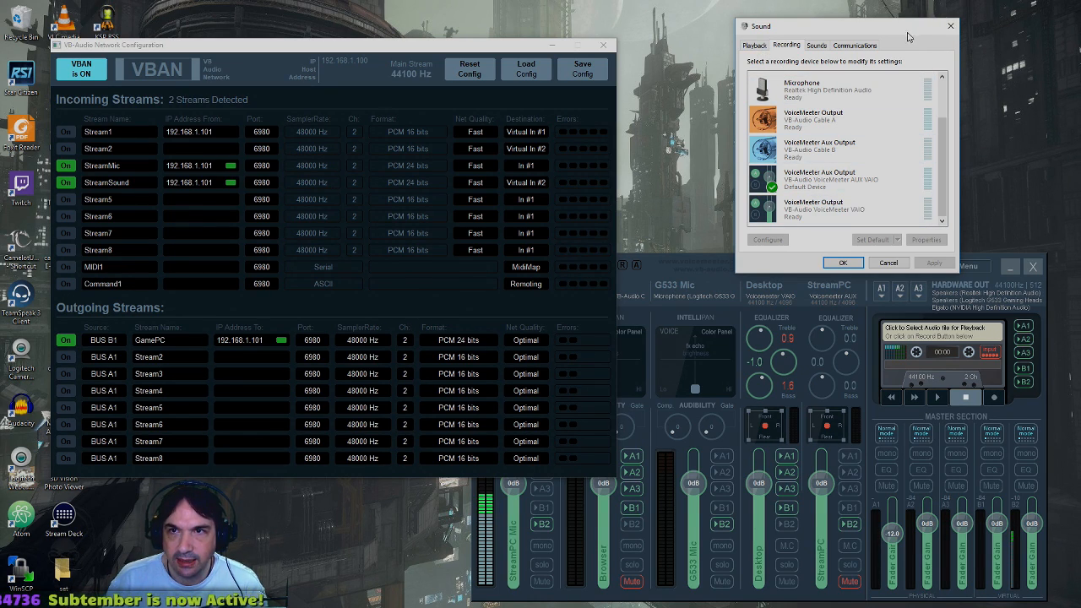
- Close the Sound dialog and reposition the VoiceMeeter window beside the VBAN configuration
left_click(951, 27)
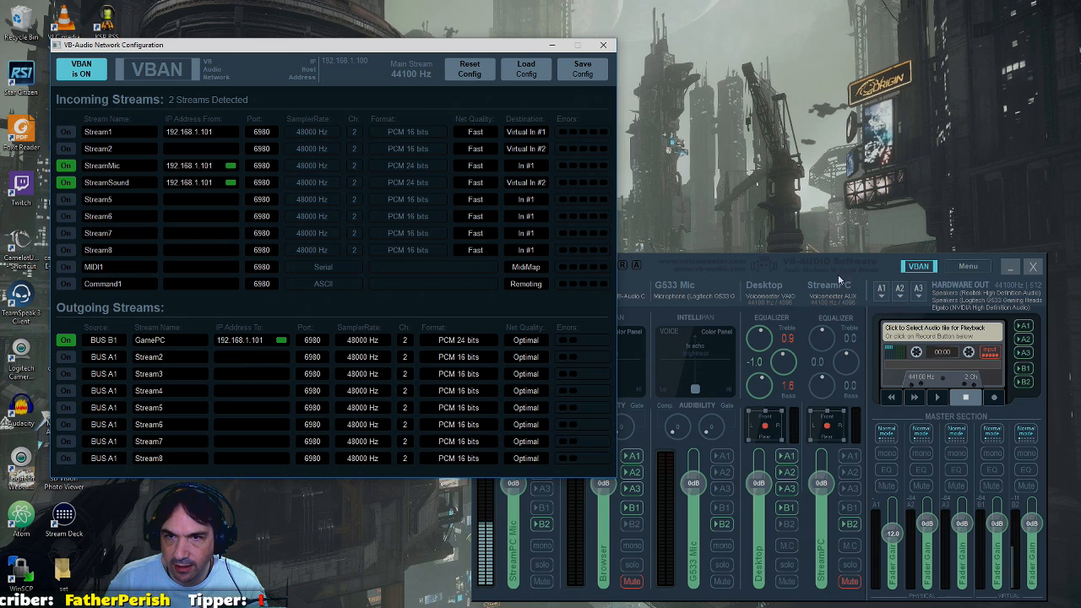
mouse_move(886, 266)
left_mouse_down()
mouse_move(902, 260)
mouse_move(903, 270)
left_mouse_up()
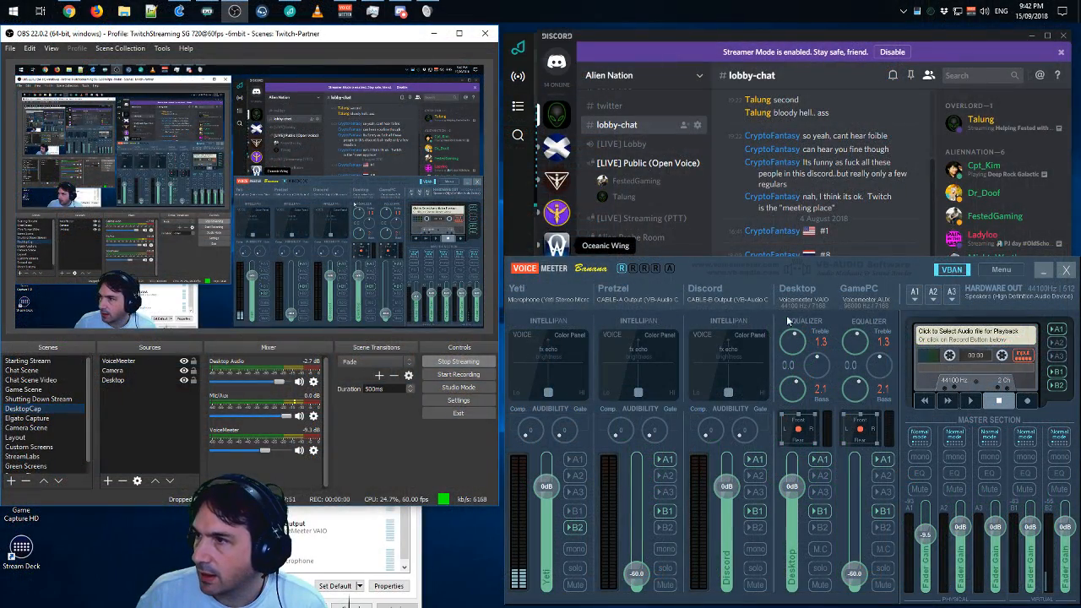
- On the streaming PC, review the device choices for hardware outputs A1, A2 and A3 without changing them
left_click(915, 292)
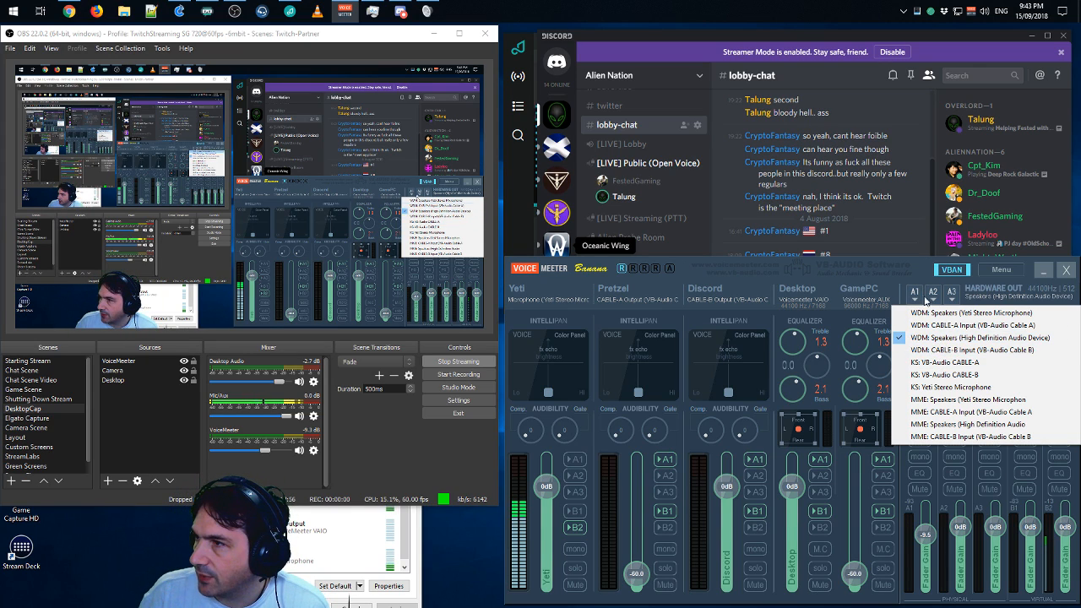
left_click(910, 276)
left_click(932, 293)
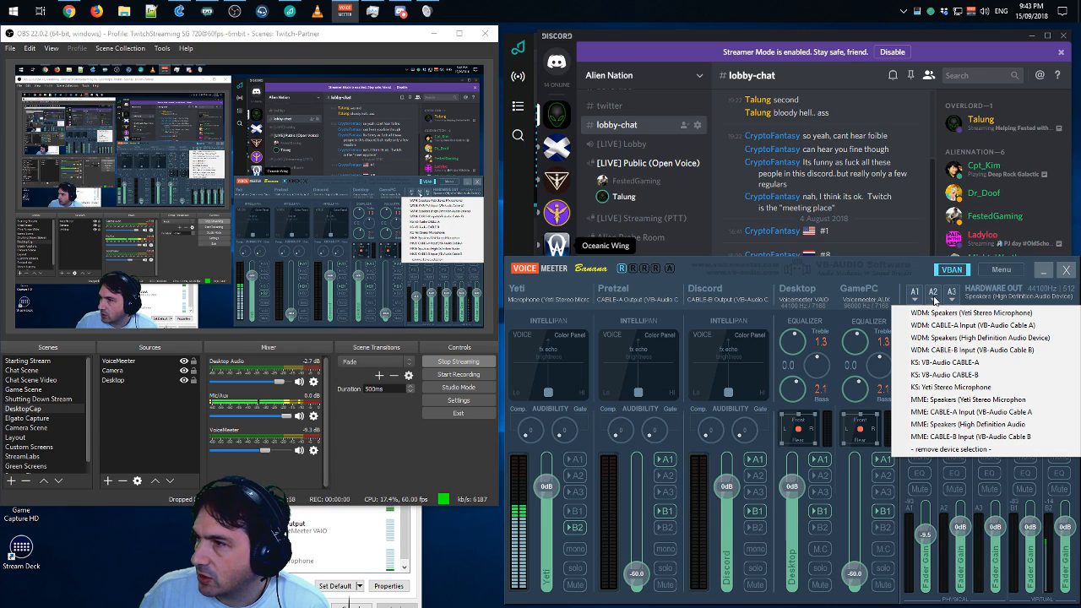
left_click(932, 294)
left_click(932, 294)
left_click(951, 297)
left_click(951, 297)
left_click(915, 273)
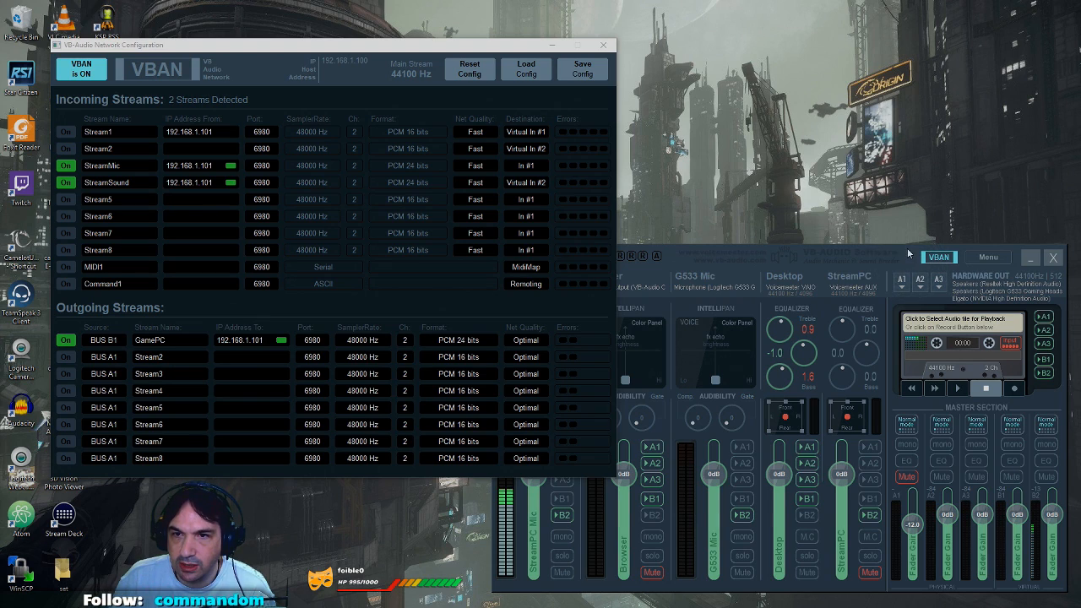
- On the gaming PC, check which devices are assigned to hardware outputs A1, A2 and A3 without changing them
left_click(901, 279)
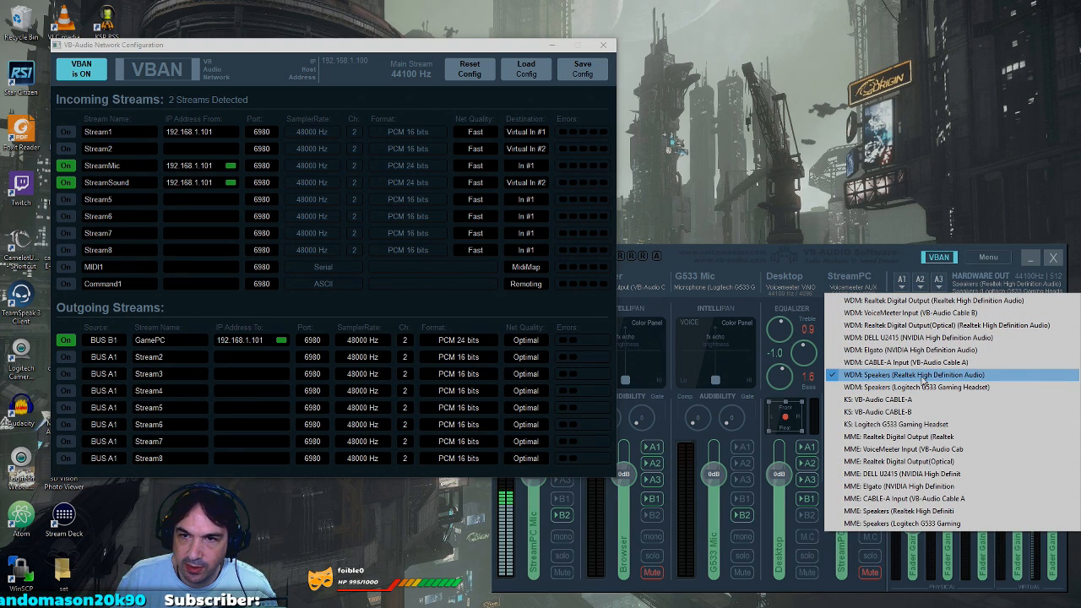
left_click(920, 281)
left_click(920, 282)
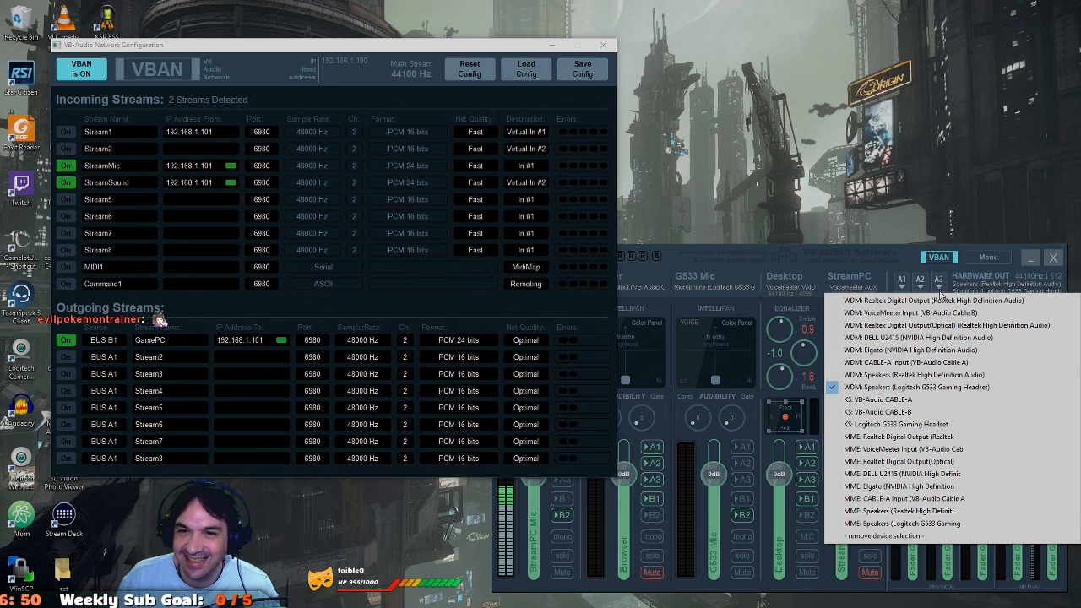
left_click(939, 283)
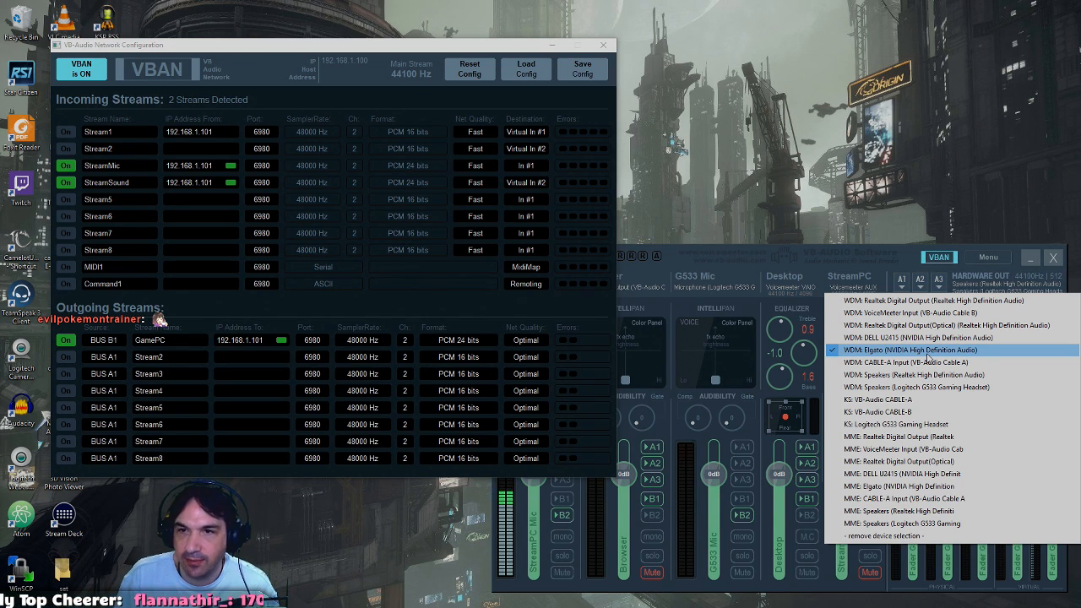
left_click(946, 271)
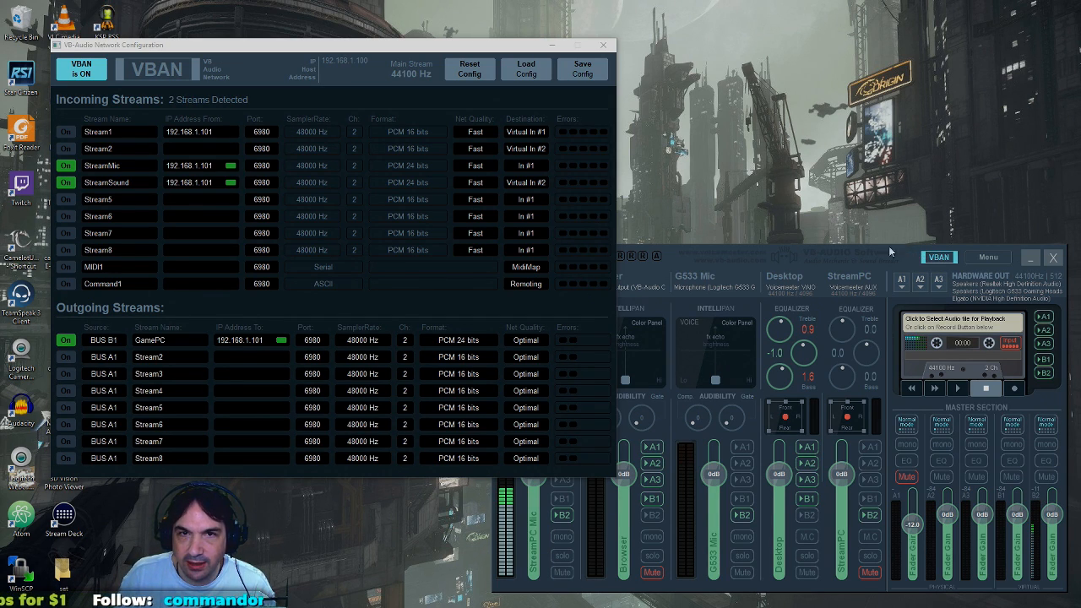
- Close the VBAN configuration and review the virtual cable and VoiceMeeter playback devices in the repositioned Sound dialog
left_click(603, 45)
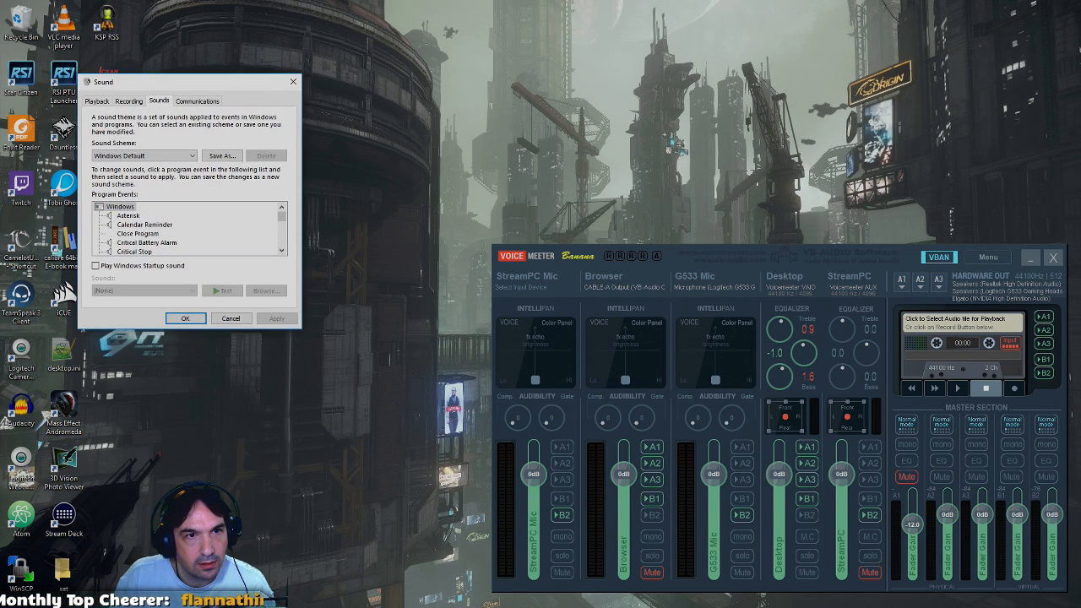
left_click(95, 102)
left_click_drag(168, 84, 287, 46)
left_click_drag(404, 136, 407, 245)
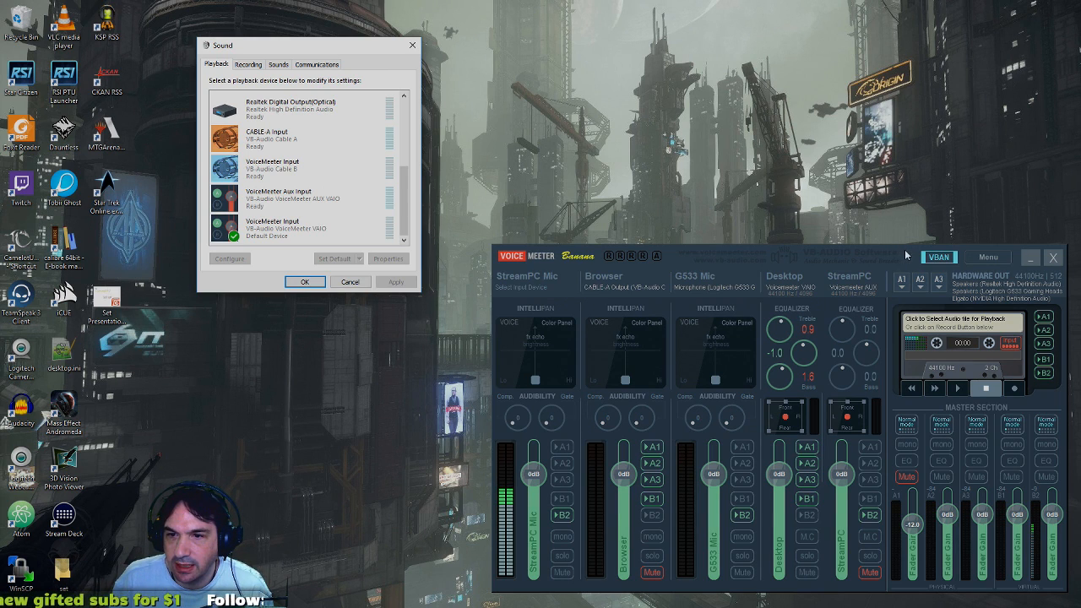
- Move the VoiceMeeter window higher on the desktop, review its incoming and outgoing VBAN streams, and close the VBAN configuration
left_click_drag(906, 257, 893, 154)
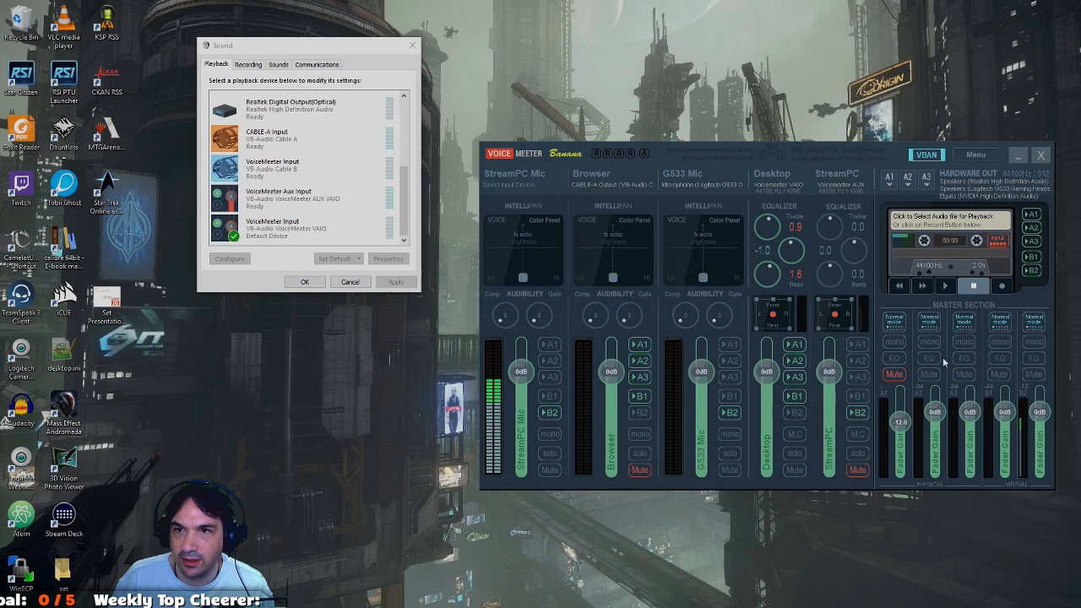
left_click(926, 154)
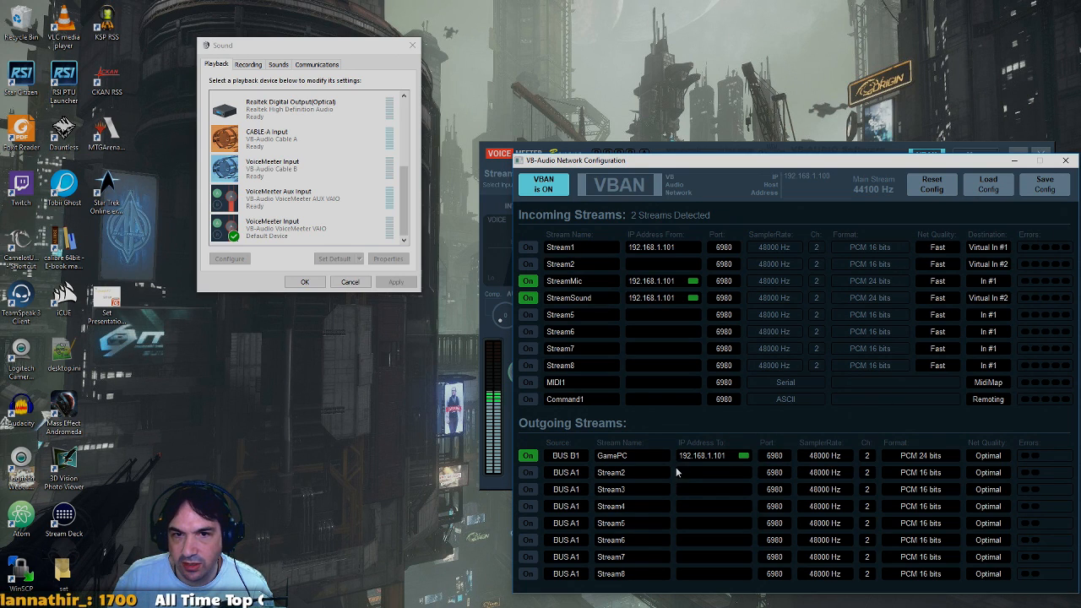
left_click(1066, 161)
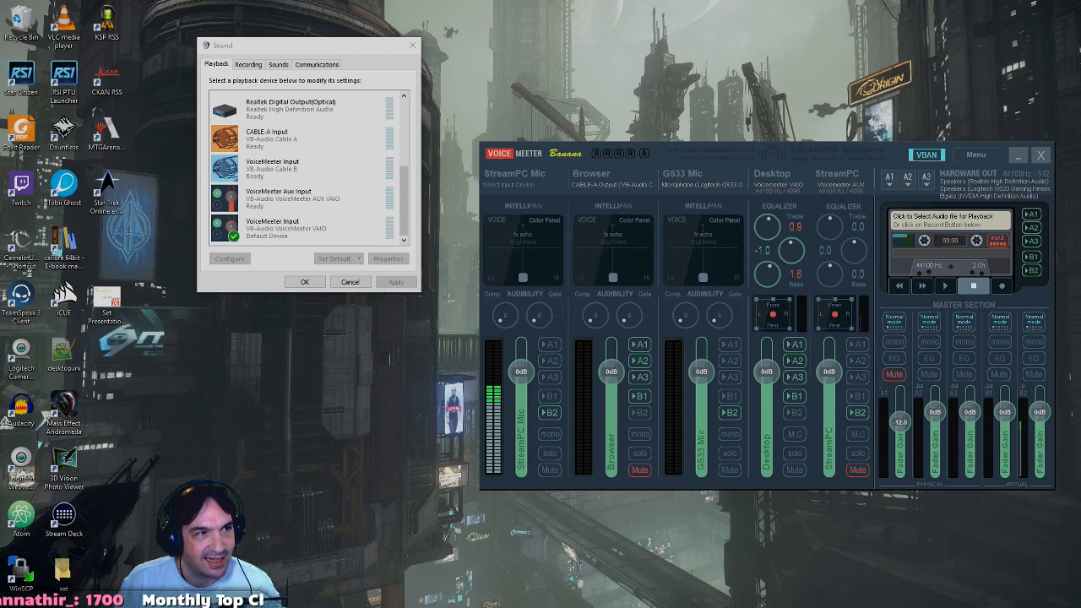
- Bring Discord onto this screen, open the Alien Nation server, and view the Voice & Video input and output devices beside VoiceMeeter
left_click_drag(2, 184, 717, 72)
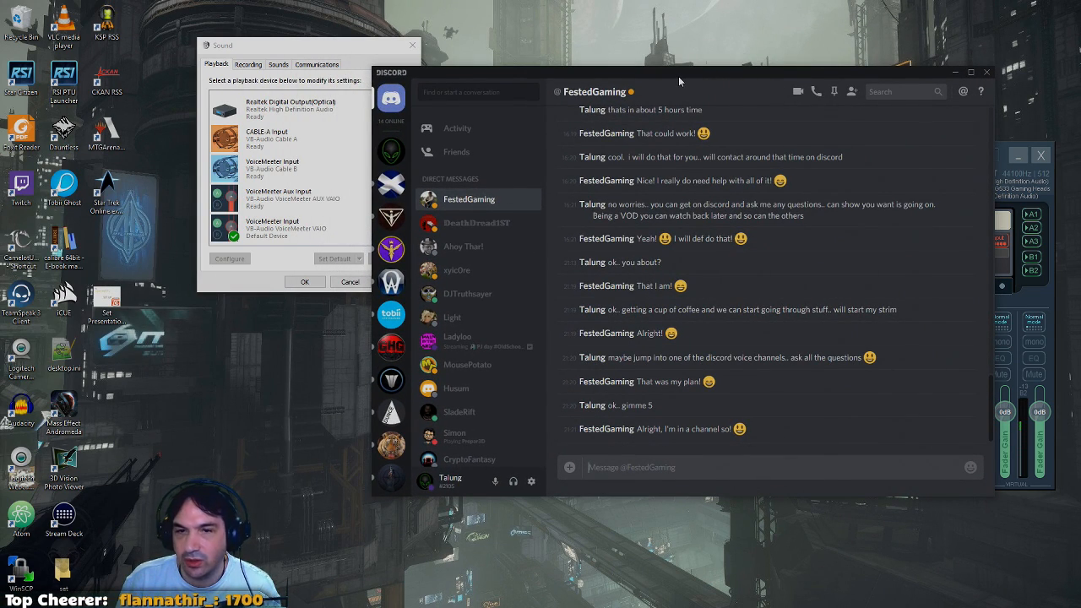
left_click(391, 152)
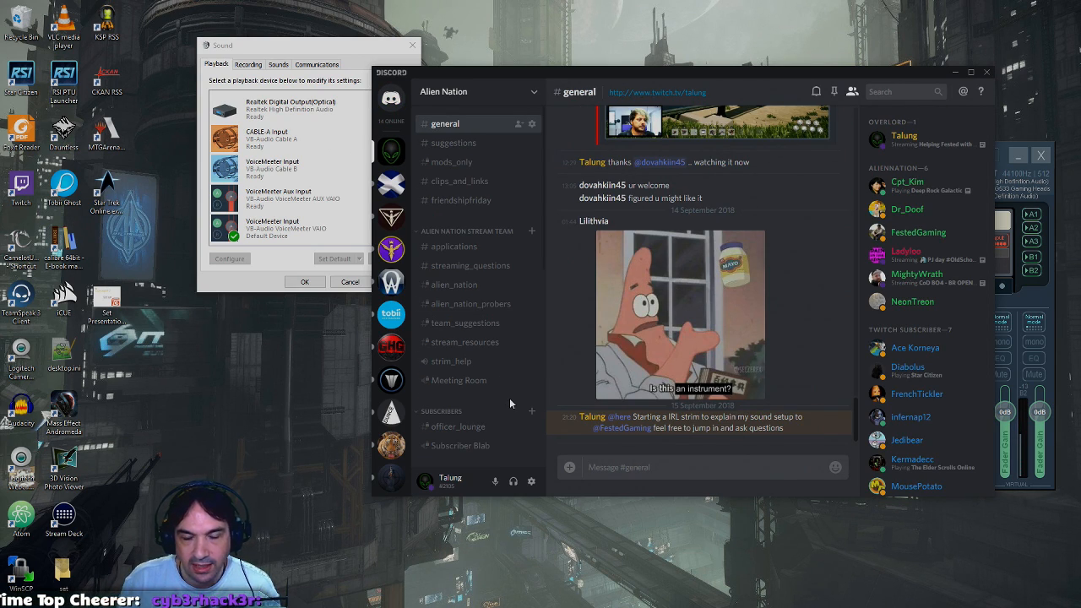
left_click(531, 482)
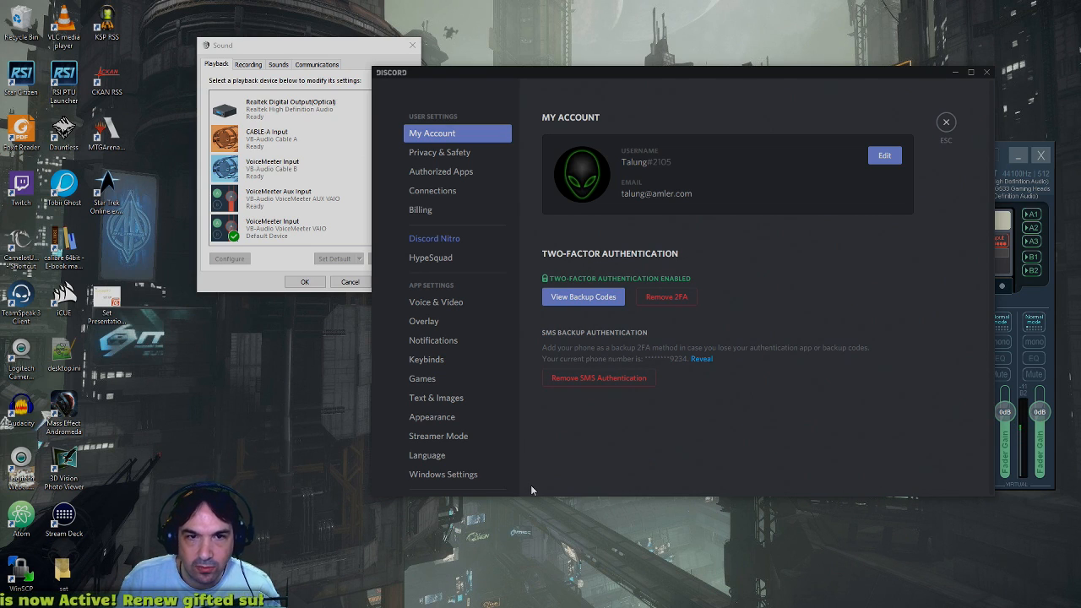
left_click(452, 301)
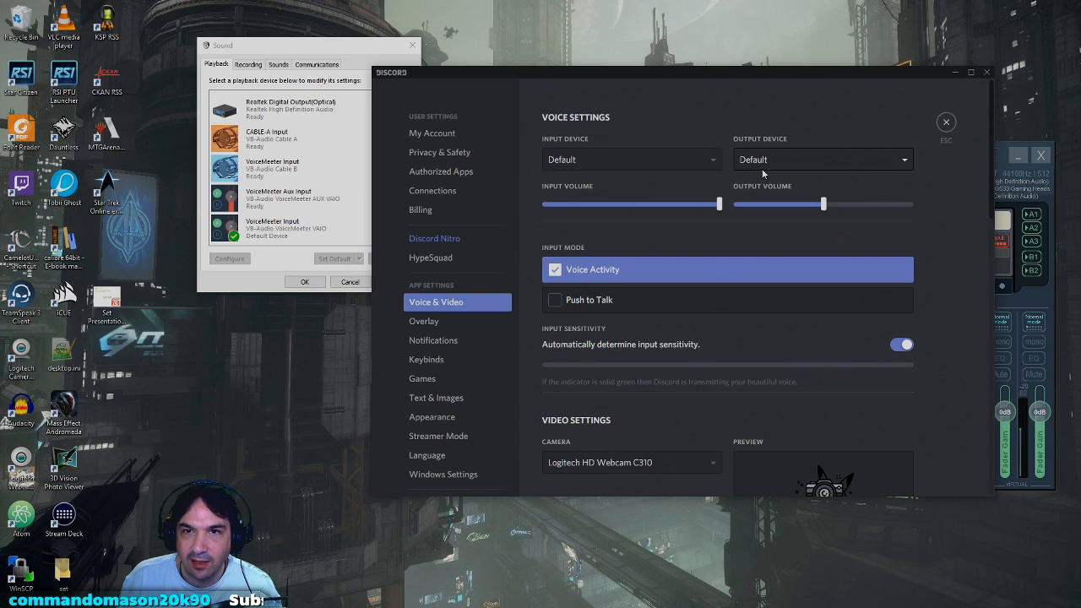
left_click_drag(805, 76, 620, 78)
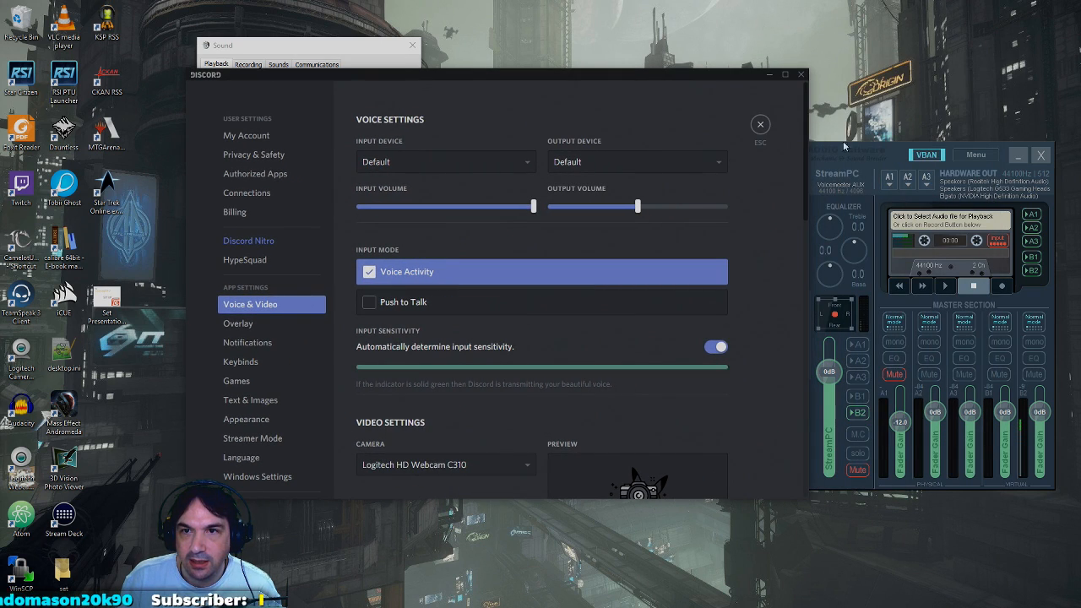
- Bring VoiceMeeter and the Sound dialog in front of Discord and review the virtual cable and VoiceMeeter recording devices
left_click(893, 154)
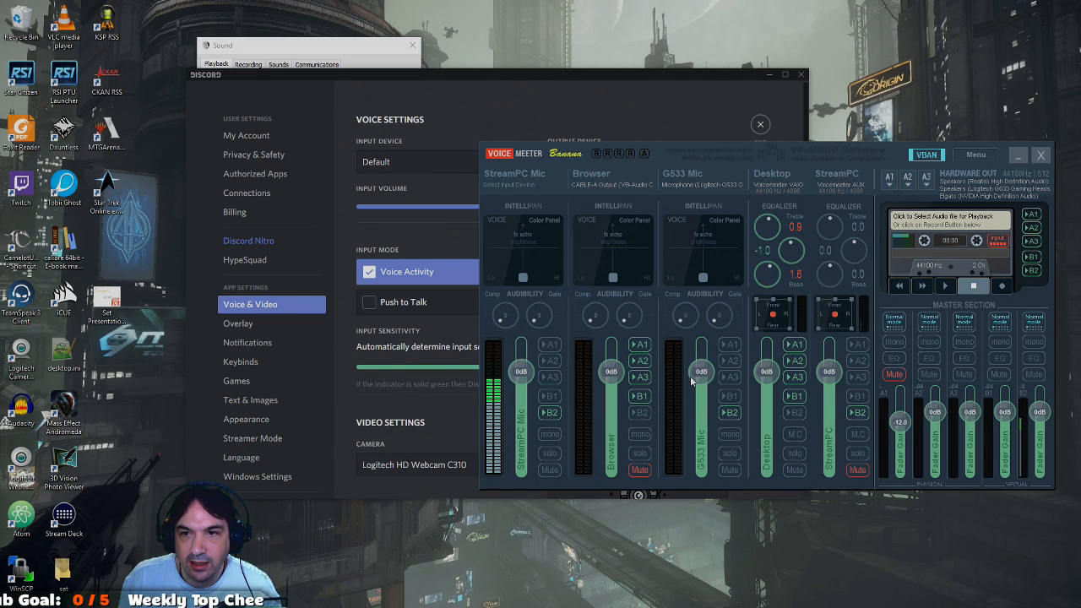
left_click_drag(289, 48, 542, 23)
left_click(500, 40)
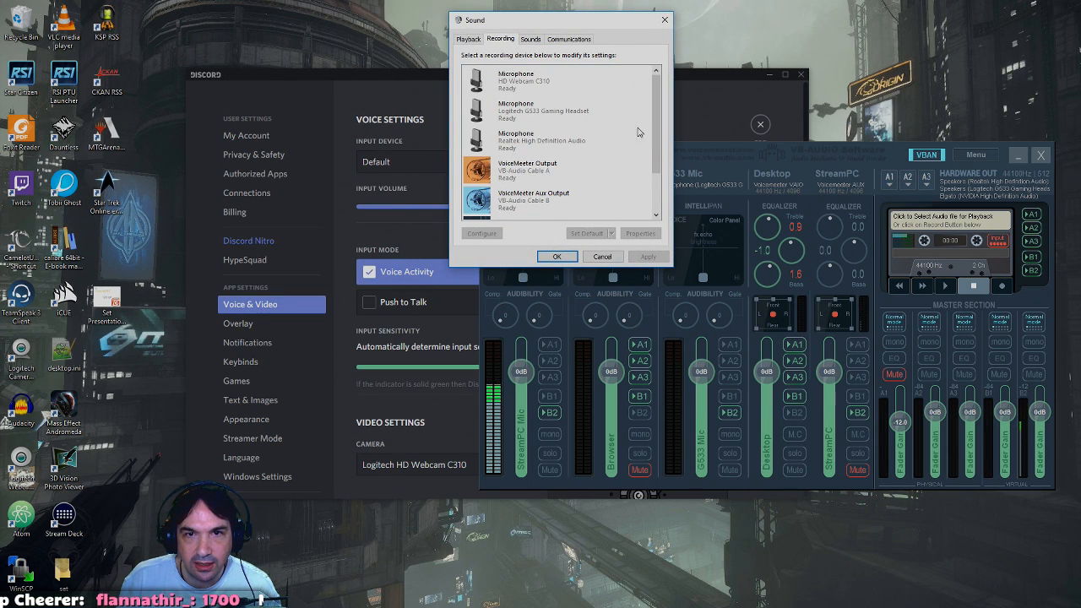
scroll(661, 137, "down", 2)
scroll(663, 135, "up", 2)
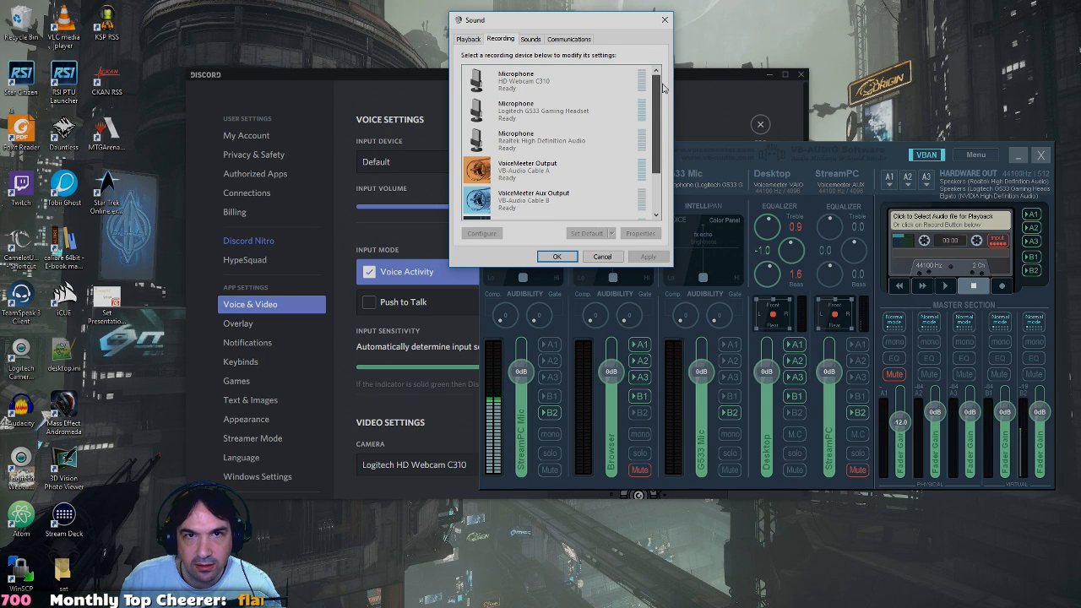
scroll(660, 127, "down", 2)
left_click(519, 179)
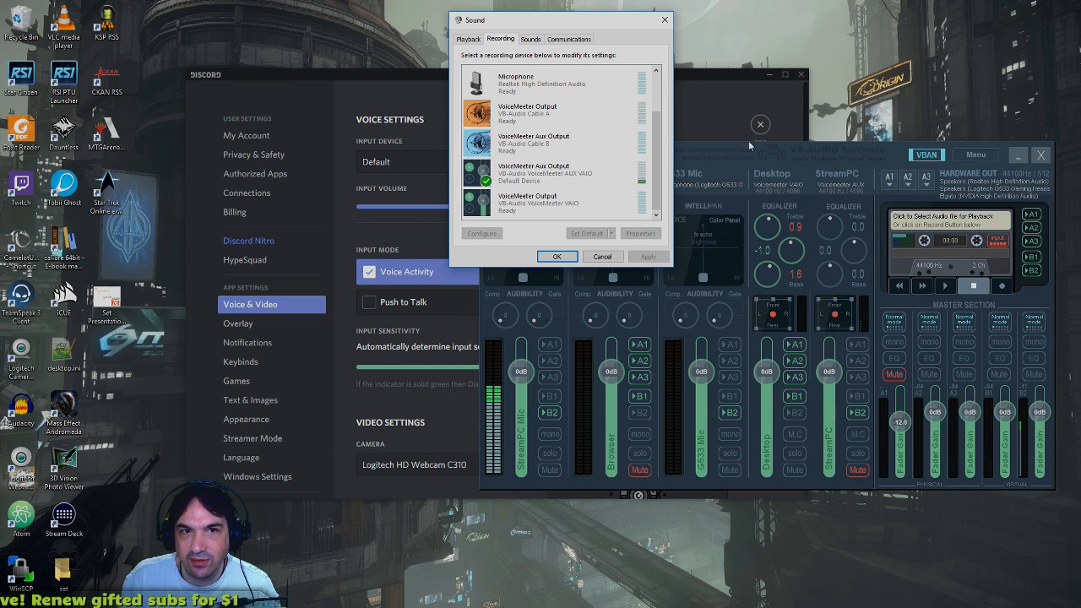
- Close the Discord settings and bring the Sound dialog and VoiceMeeter back to the front
left_click(709, 76)
left_click(760, 123)
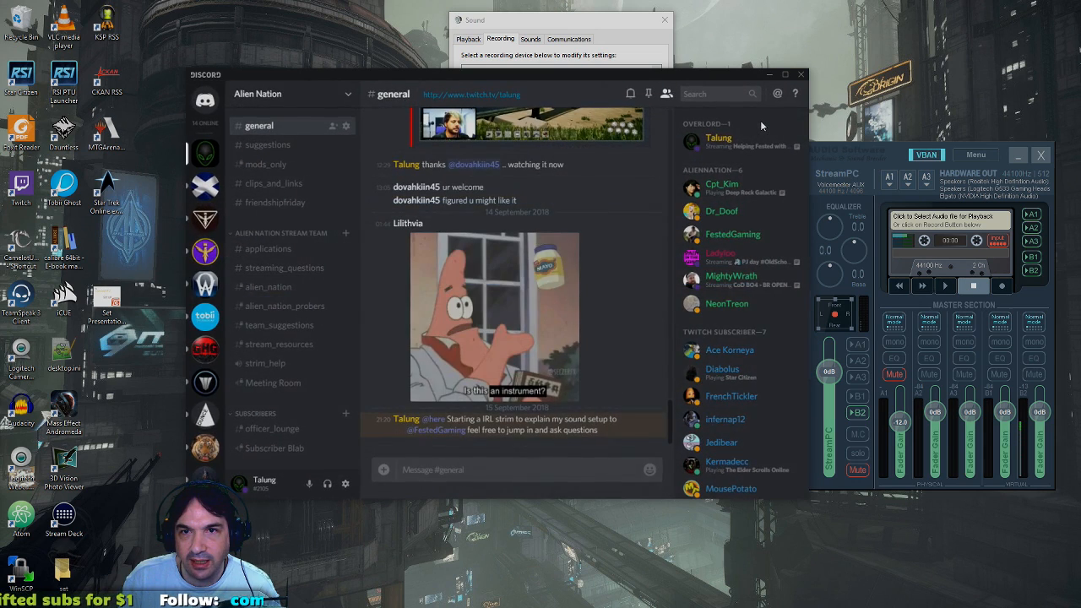
left_click(605, 21)
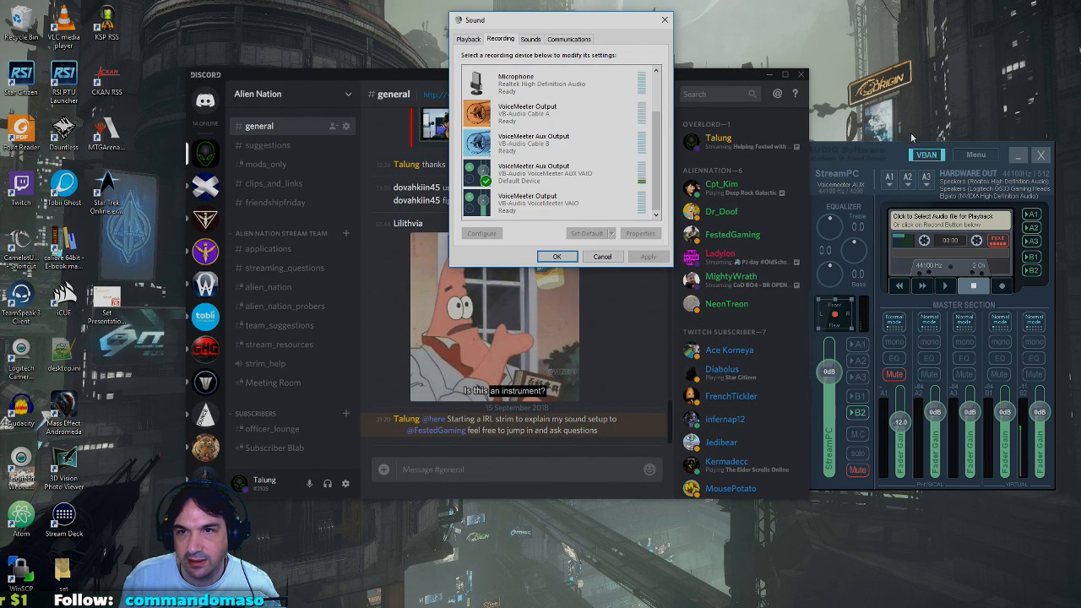
left_click(900, 157)
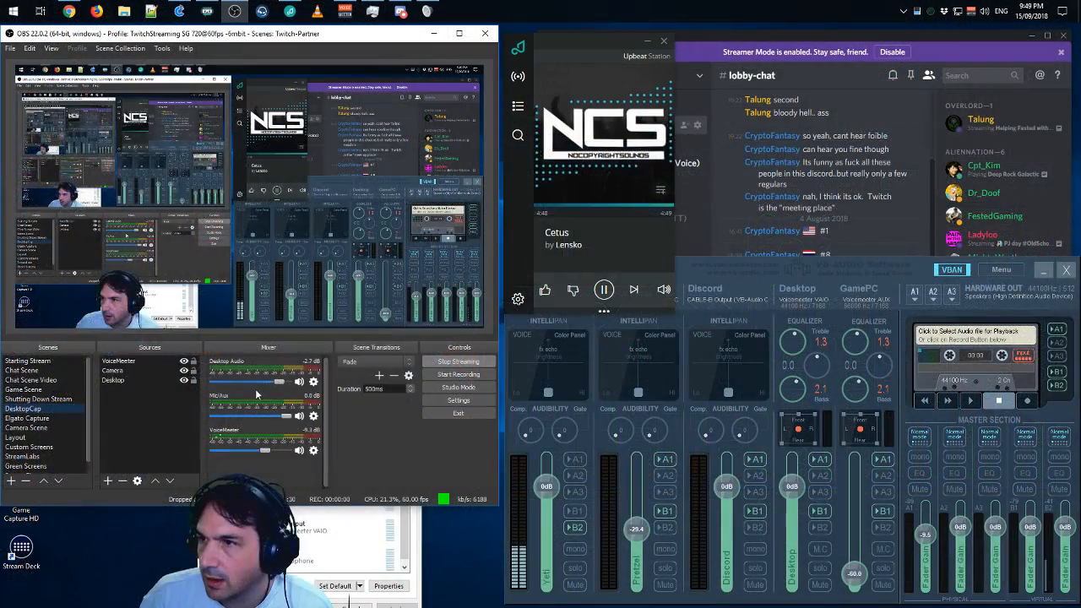
- On the streaming PC, bring VoiceMeeter in front of Pretzel and check the hidden notification-area icons
left_click(882, 259)
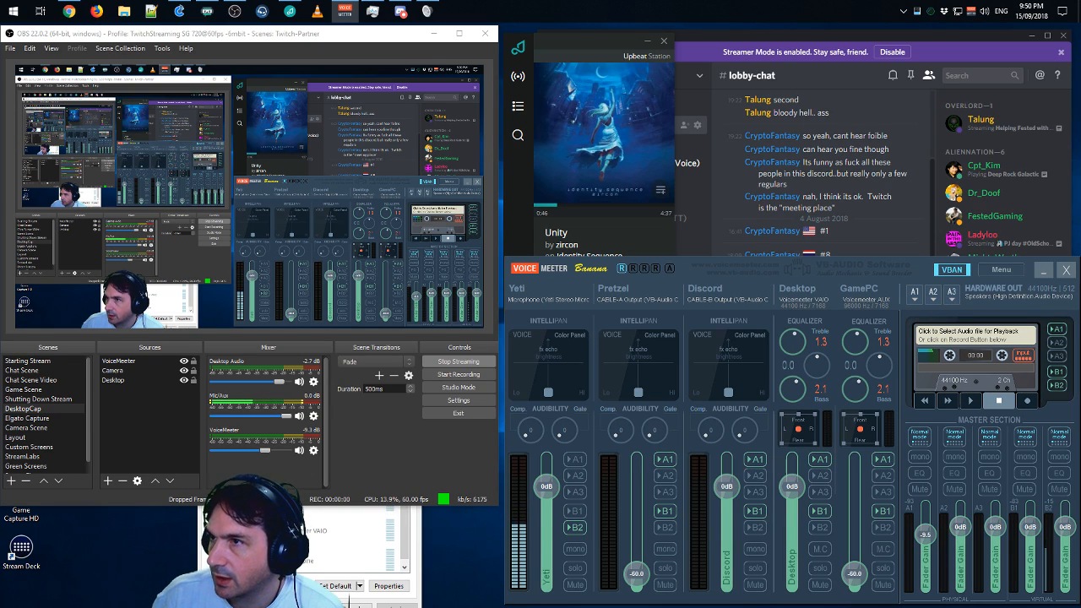
left_click(905, 12)
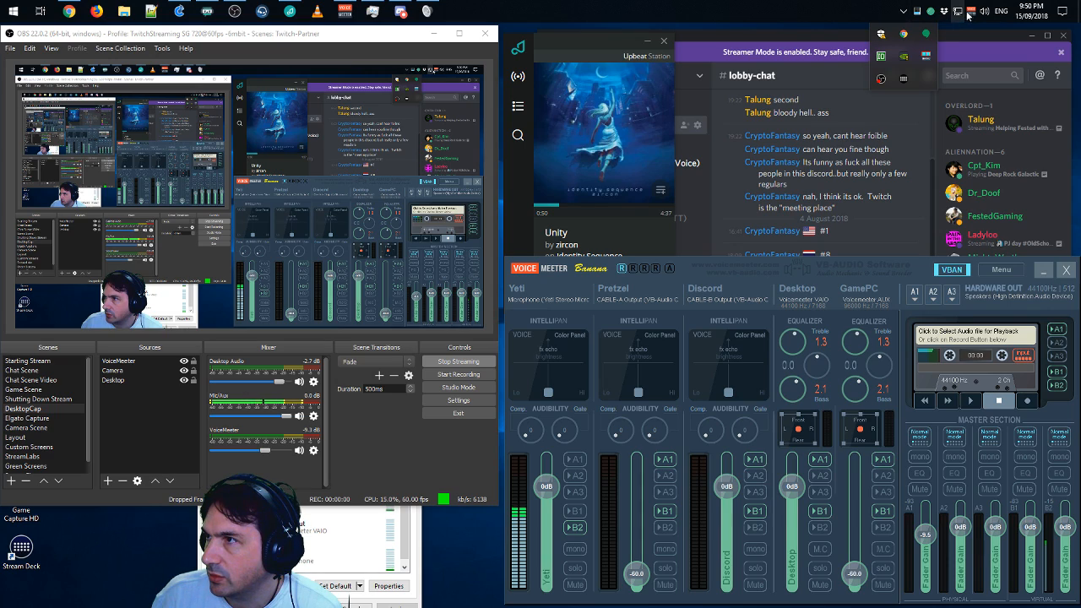
left_click(878, 12)
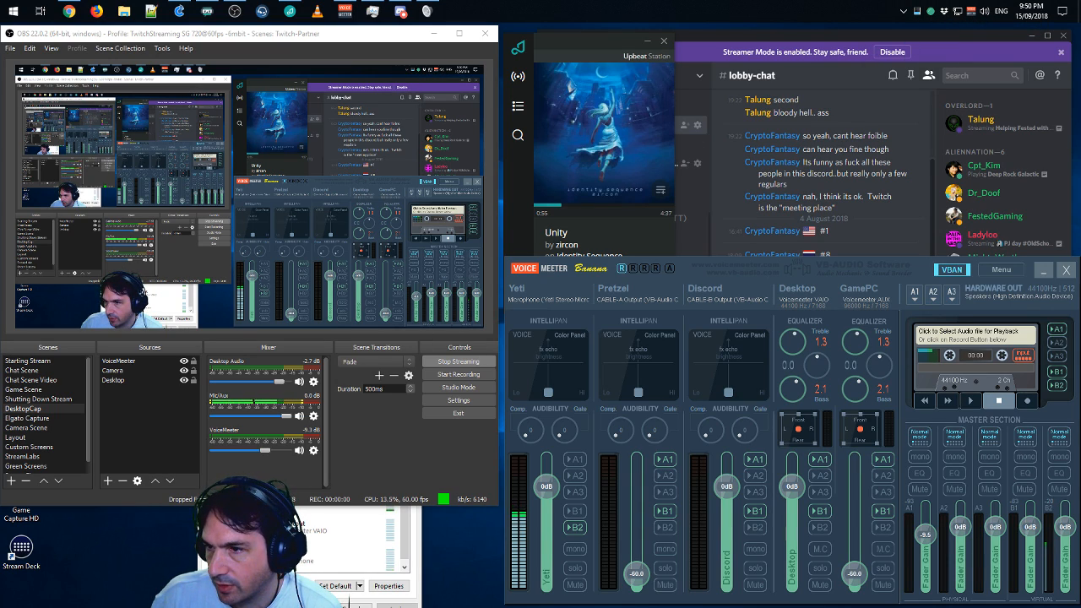
- Bring up the streaming PC's Sound dialog and compare the cable and VoiceMeeter activity between playback and recording devices
left_click(353, 575)
left_click_drag(315, 377, 314, 353)
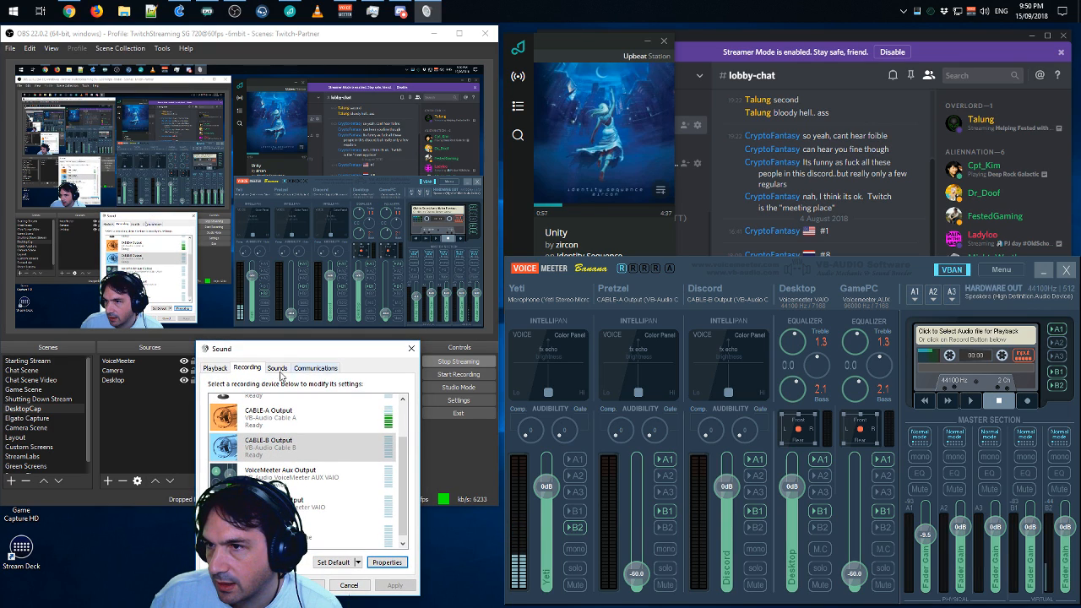
left_click(214, 368)
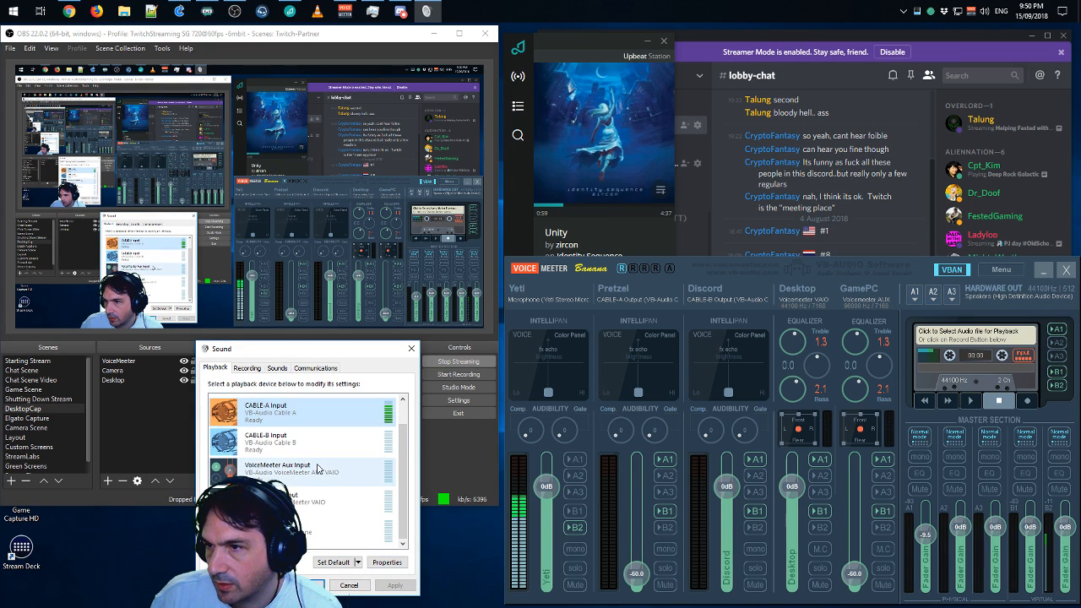
left_click(247, 368)
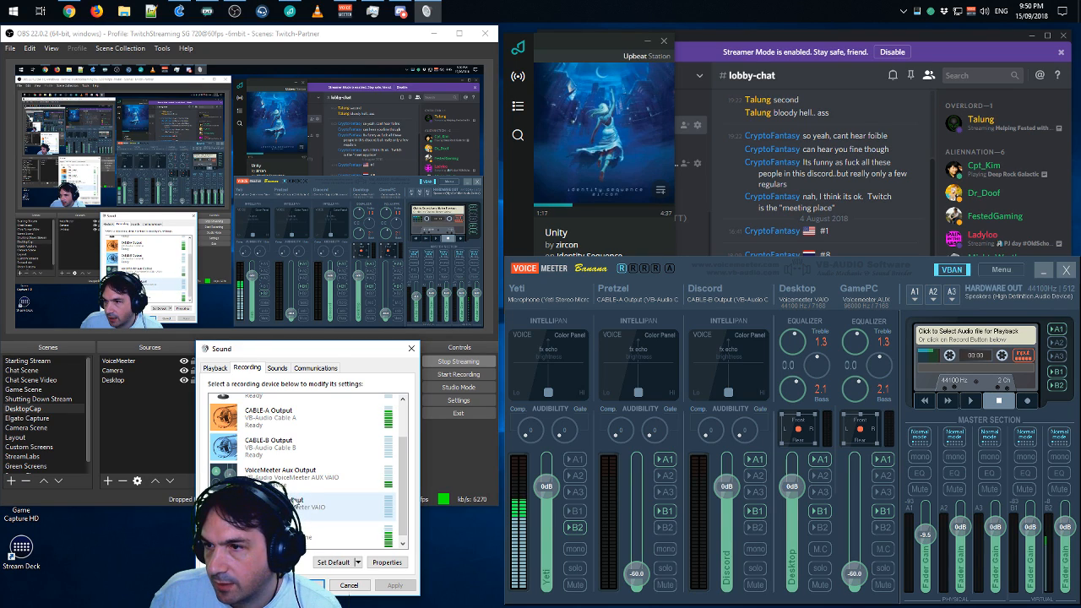
left_click(308, 488)
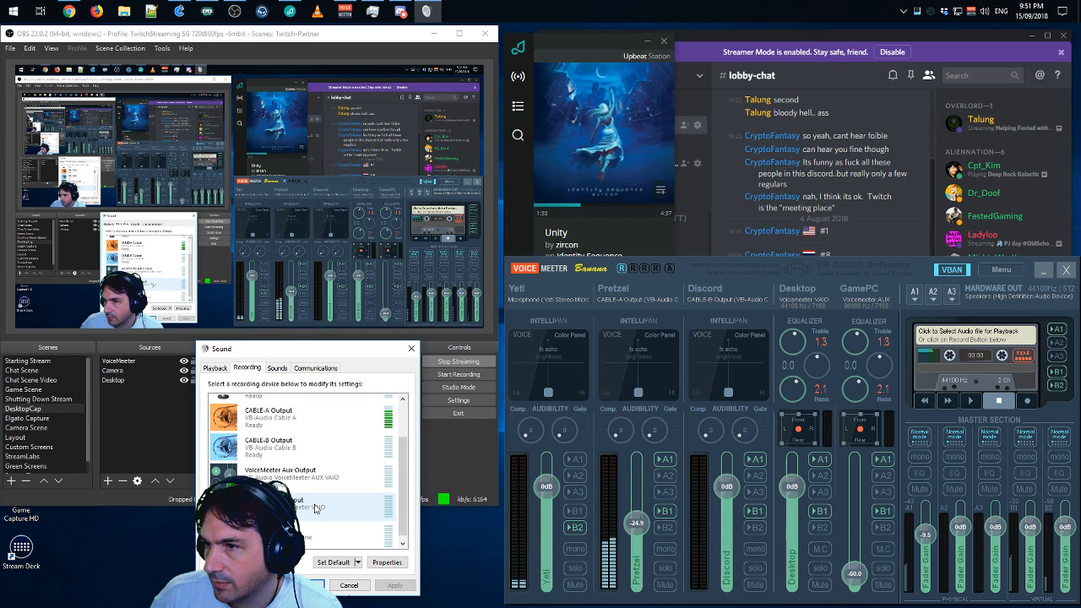
left_click(216, 371)
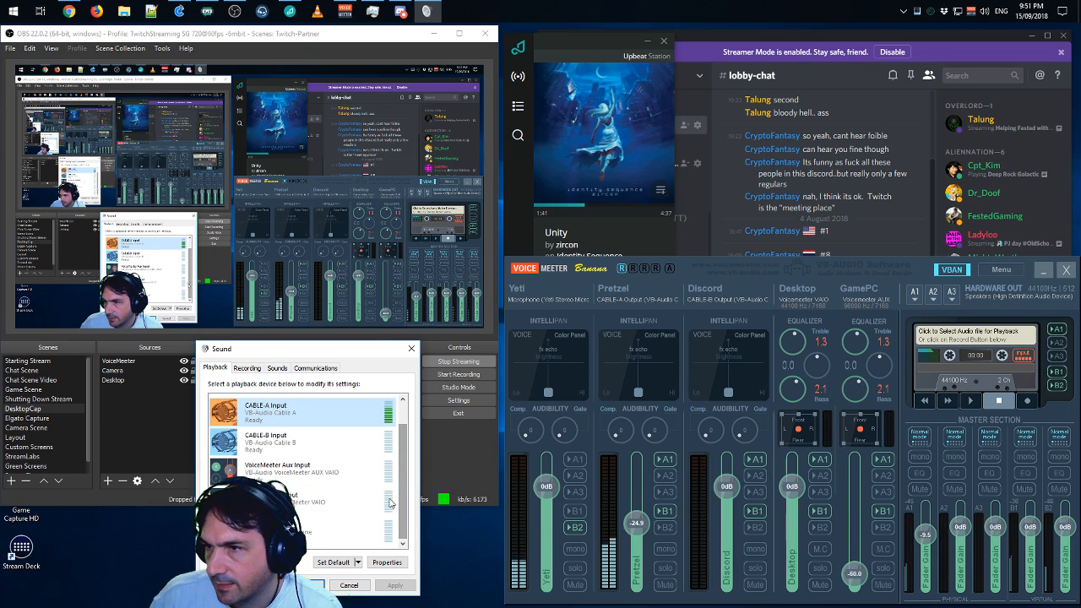
left_click(247, 368)
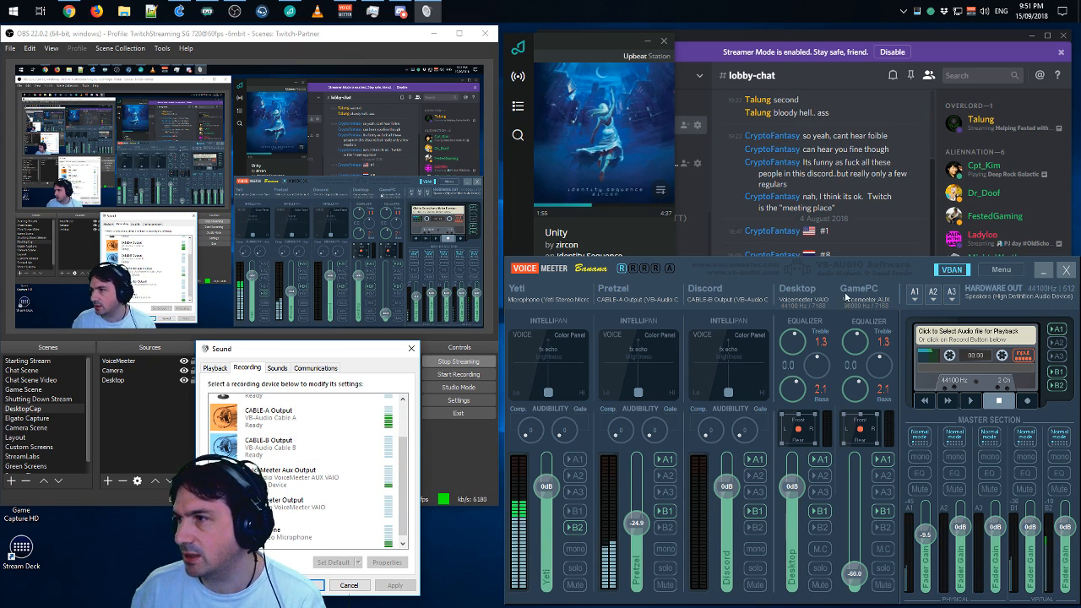
- Bring OBS to the front to view its mixer levels, and return to VoiceMeeter
left_click(479, 462)
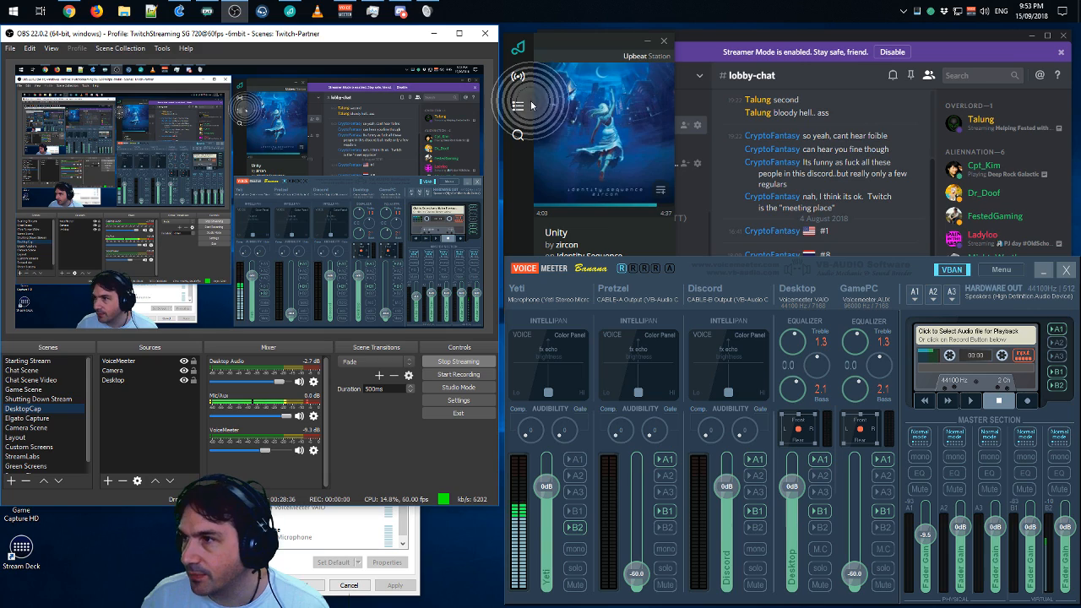
left_click(914, 274)
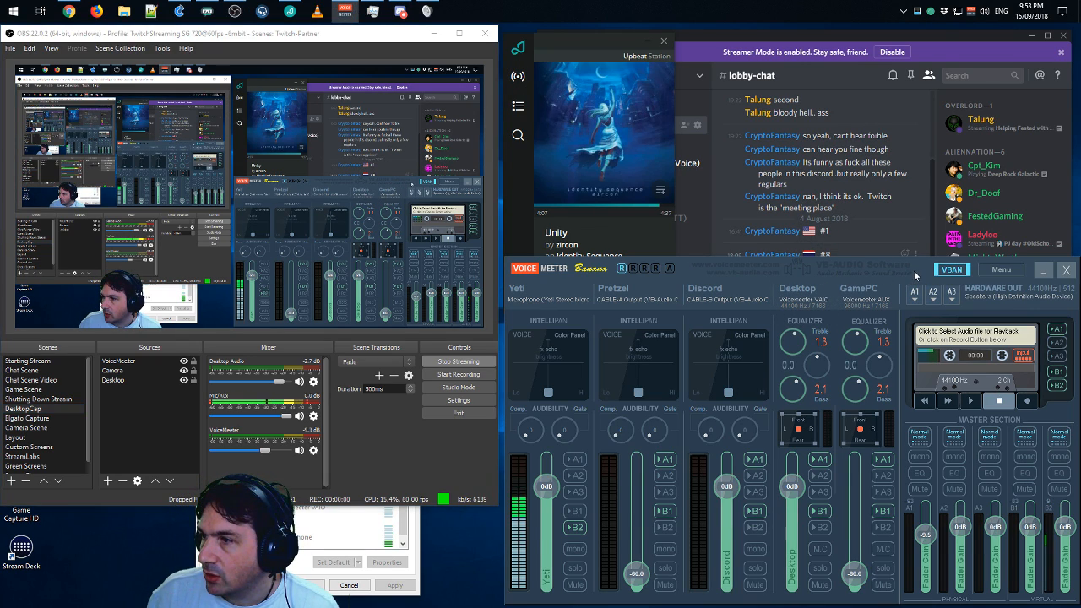
- Toggle the Yeti strip's B2 routing, and switch its A1 output on and back off
left_click(574, 528)
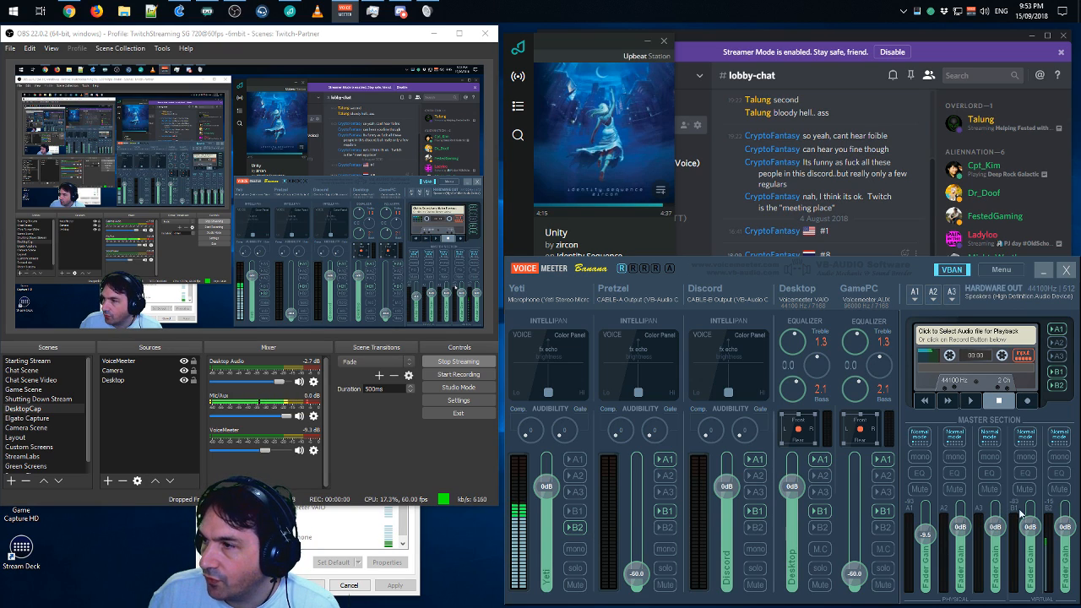
left_click(572, 528)
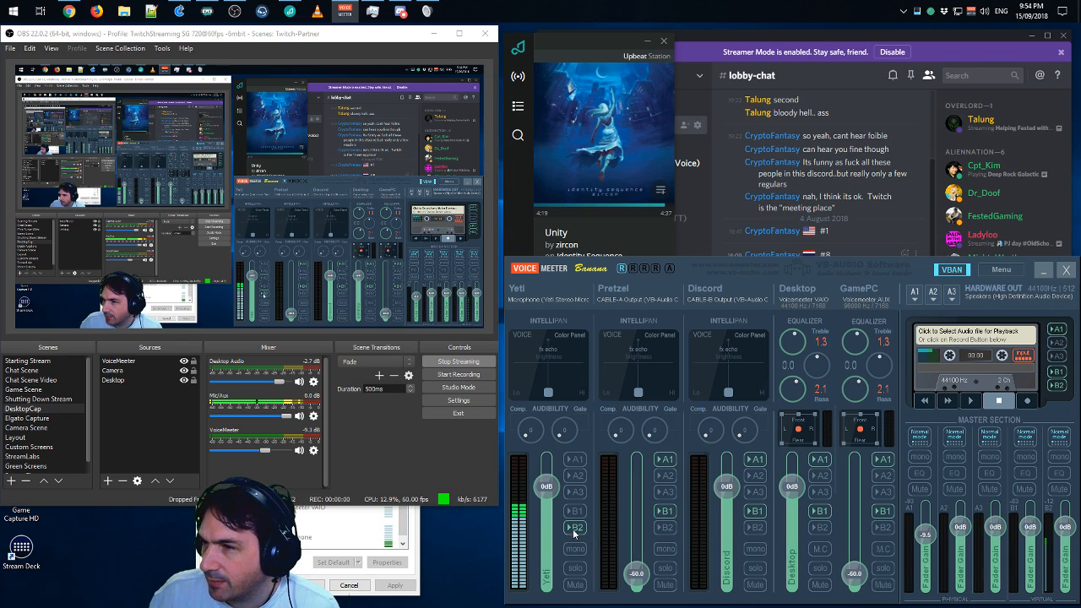
left_click(575, 528)
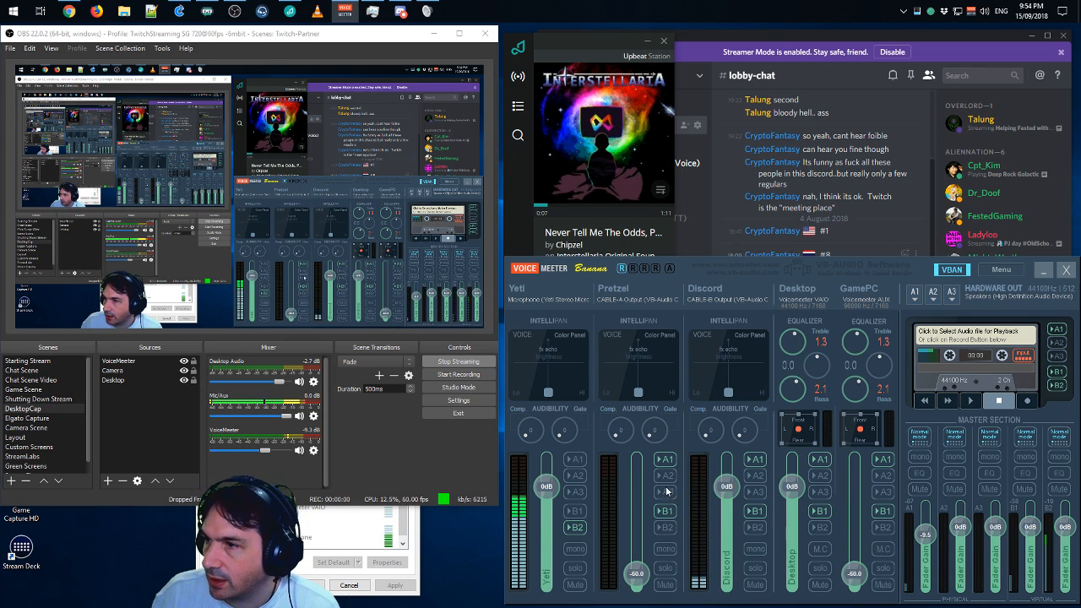
left_click(574, 461)
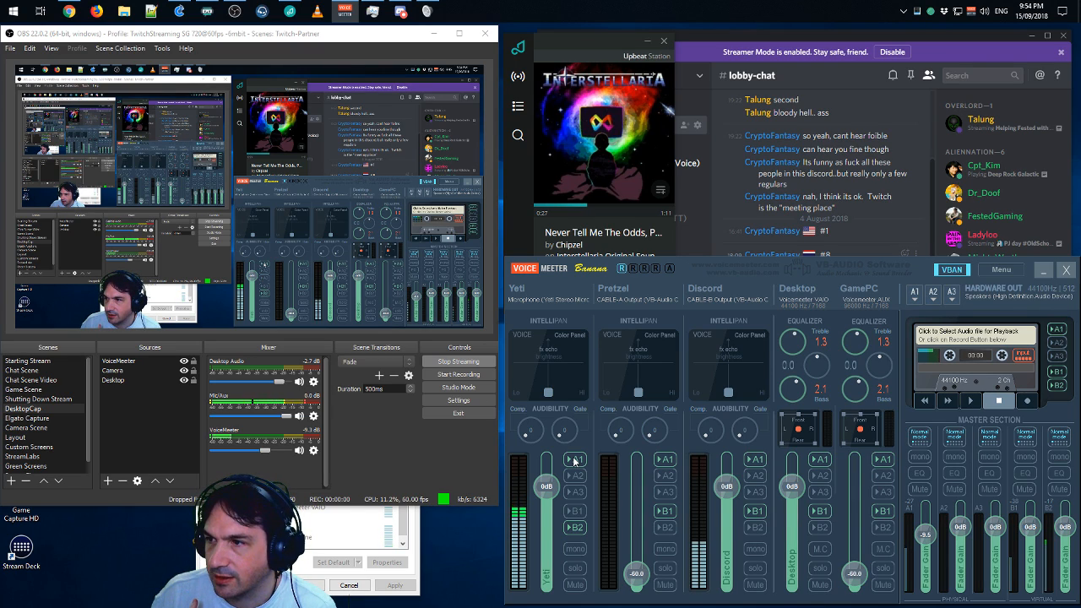
left_click(574, 459)
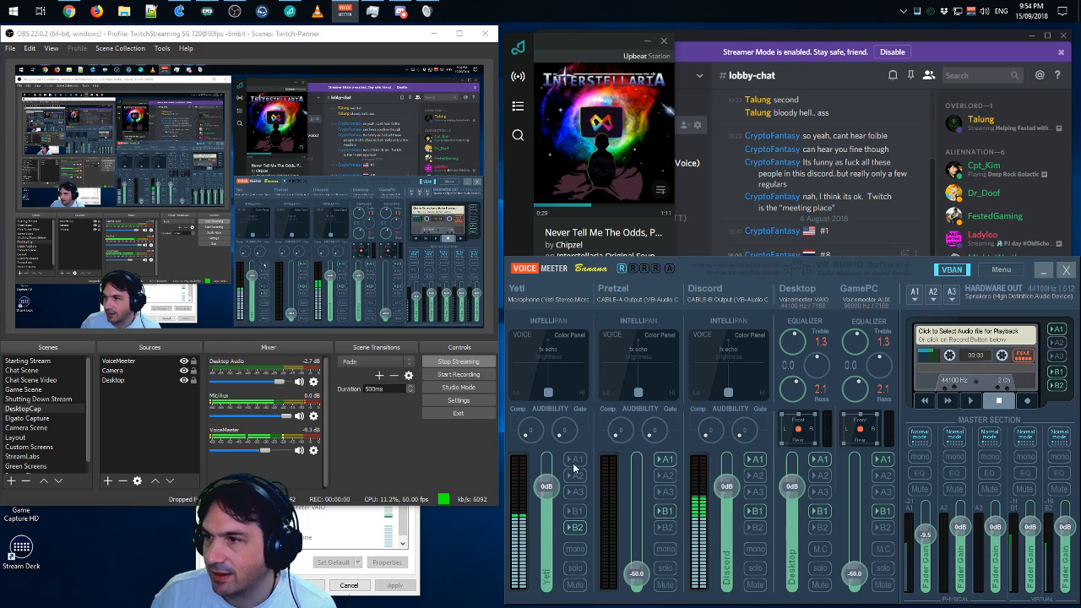
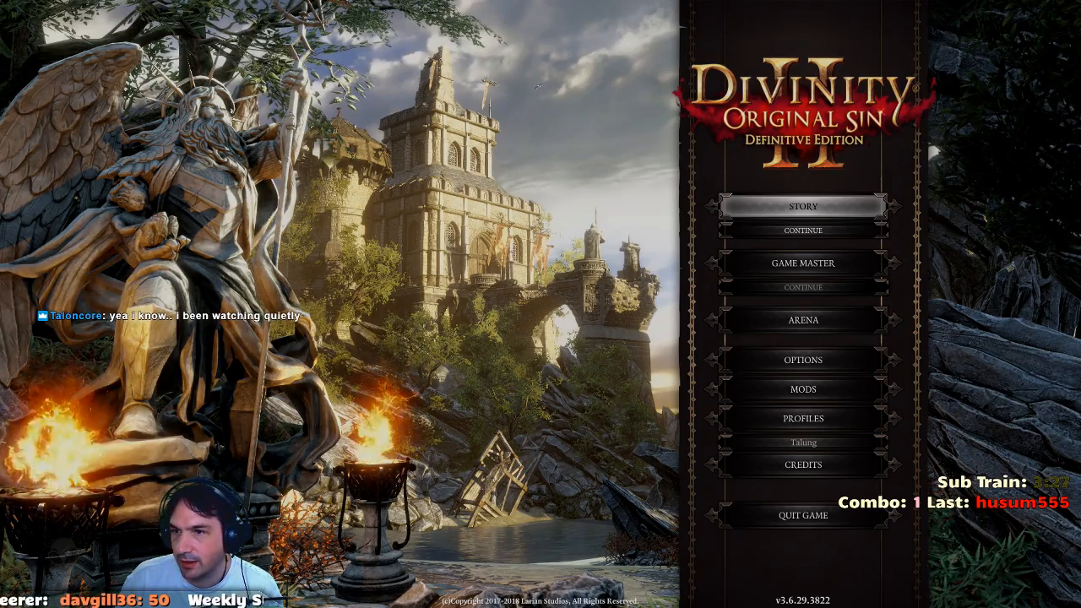
- Switch the OBS stream to the DesktopCap scene
left_click(35, 408)
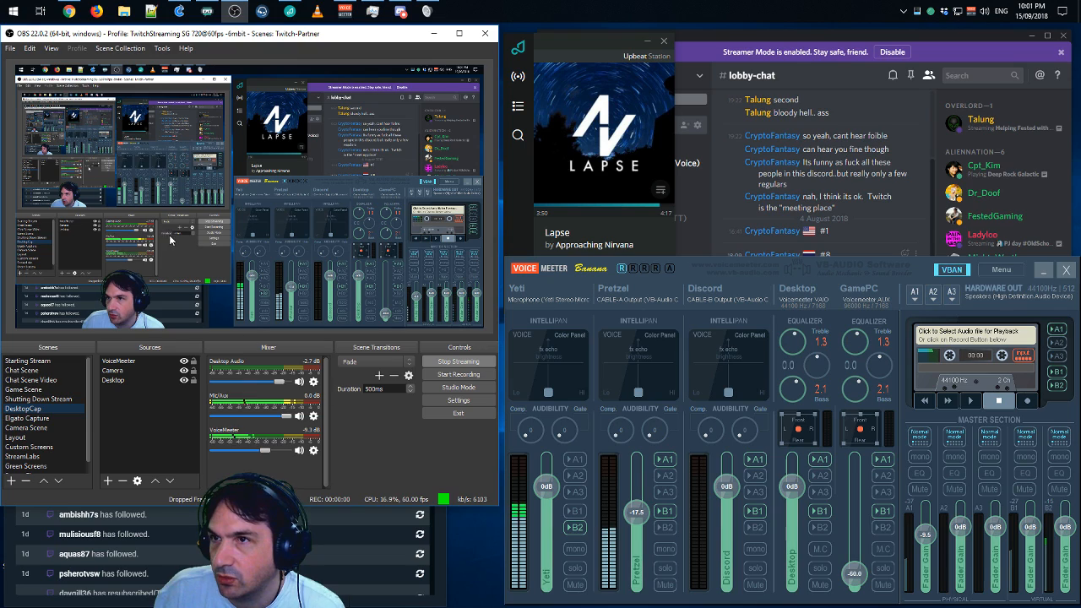
left_click(47, 48)
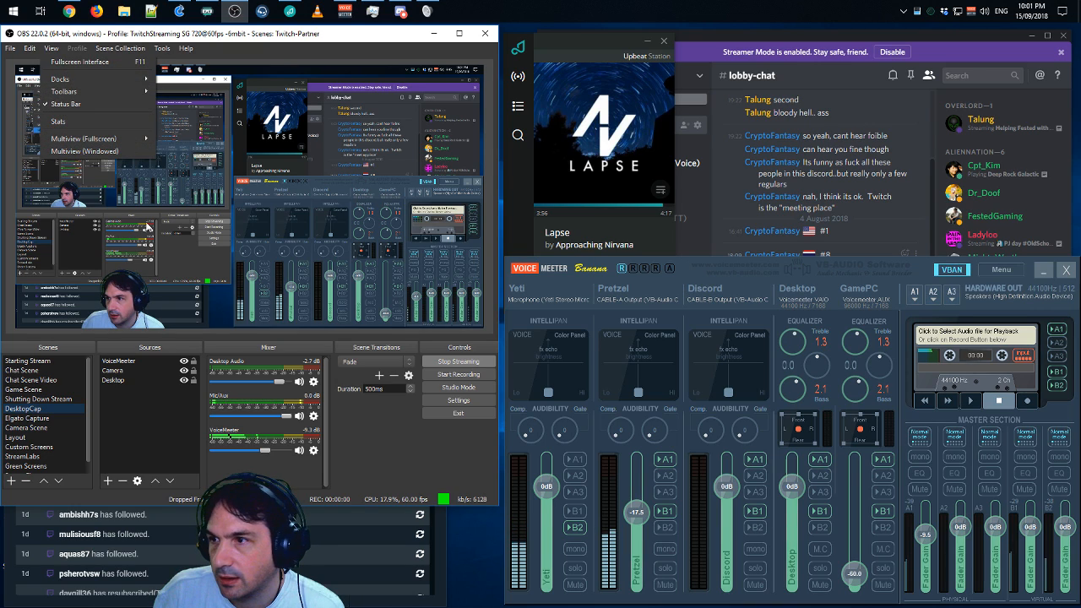
left_click(417, 451)
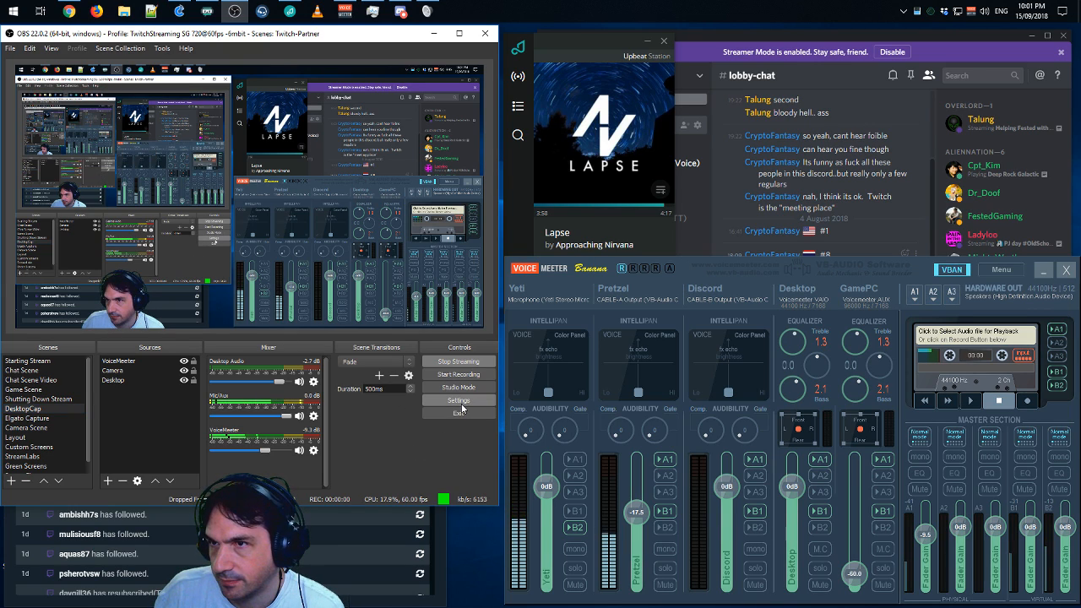
- Review the desktop and Mic/Auxiliary device assignments in the OBS audio settings, and close the settings without changes
left_click(459, 402)
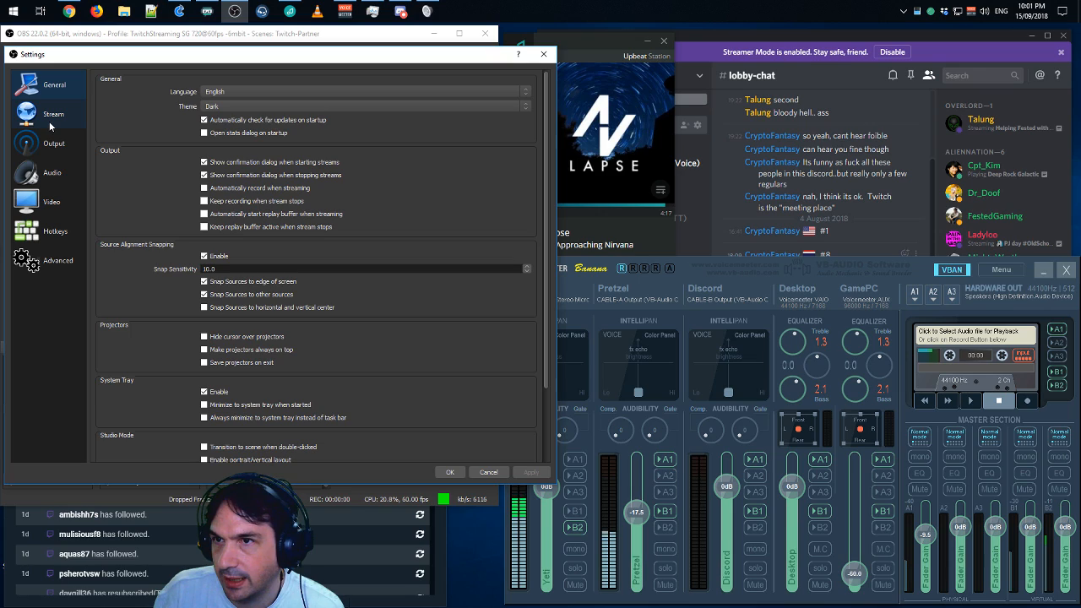
left_click(48, 180)
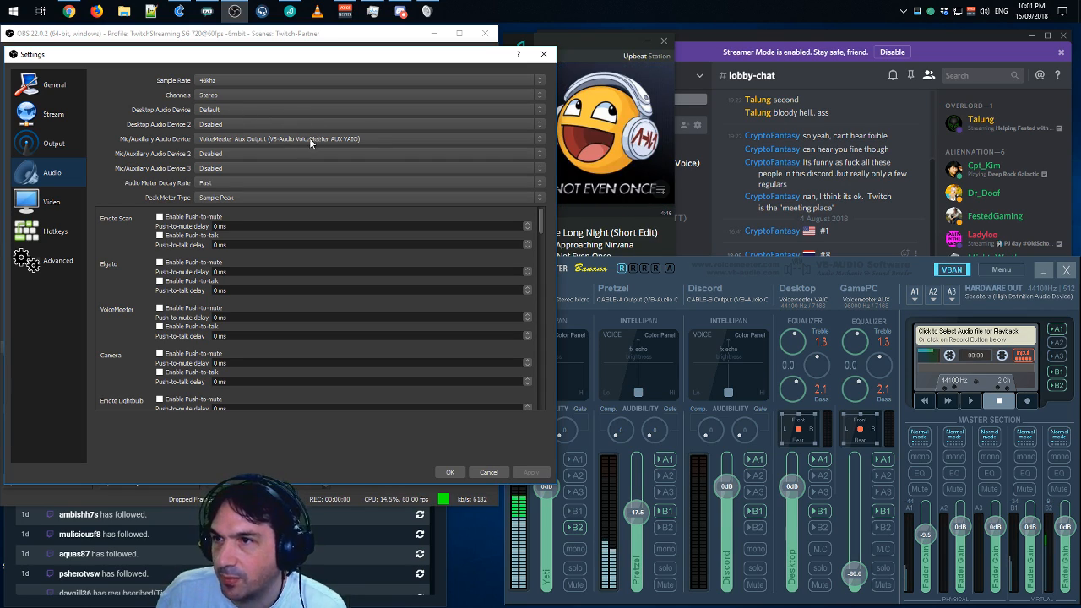
left_click(491, 472)
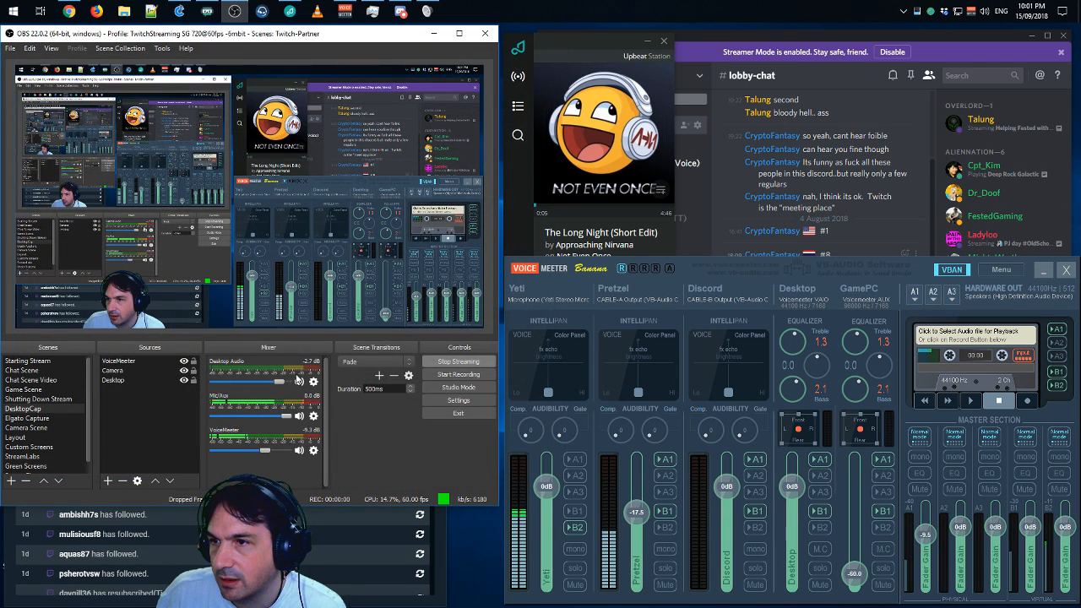
- Check which device the VoiceMeeter audio source uses in its properties, and cancel the dialog
left_click(313, 451)
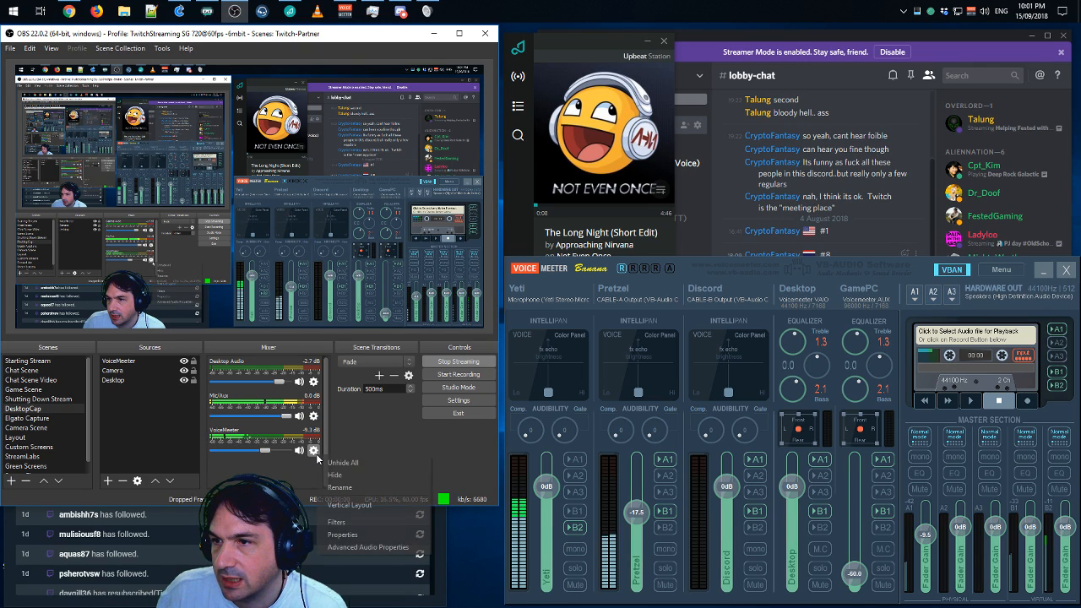
left_click(347, 535)
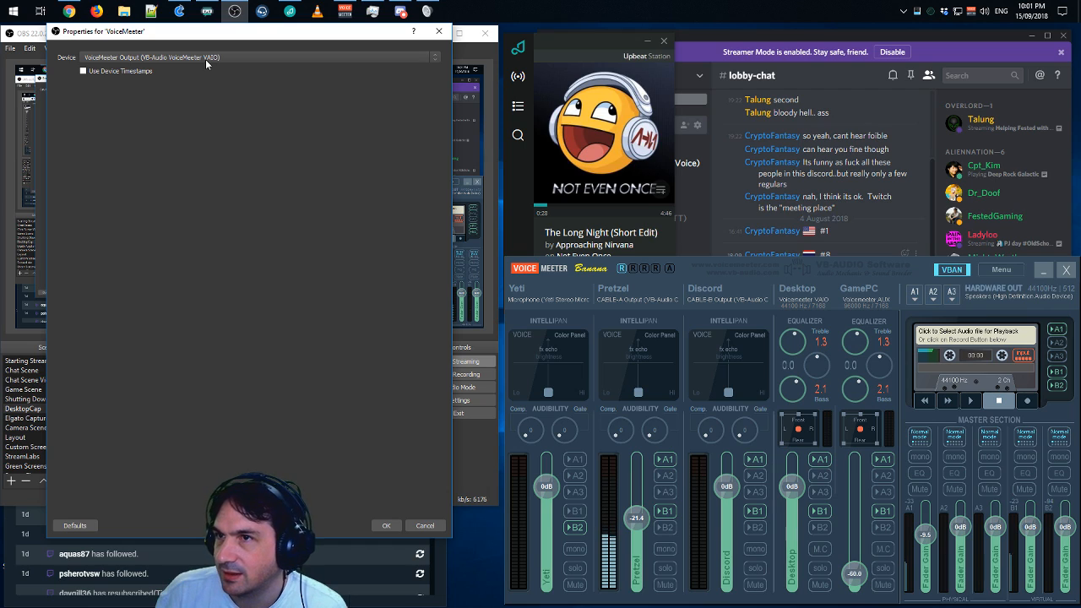
left_click(425, 525)
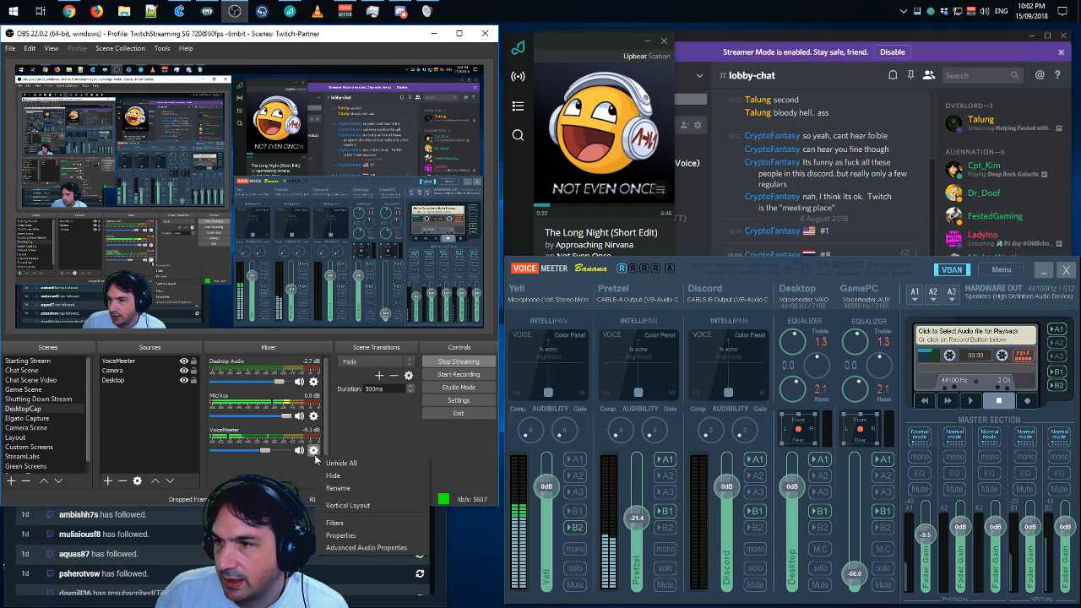
- Review the monitoring modes and track assignments in Advanced Audio Properties, bring up Discord, and close the properties dialog
left_click(345, 545)
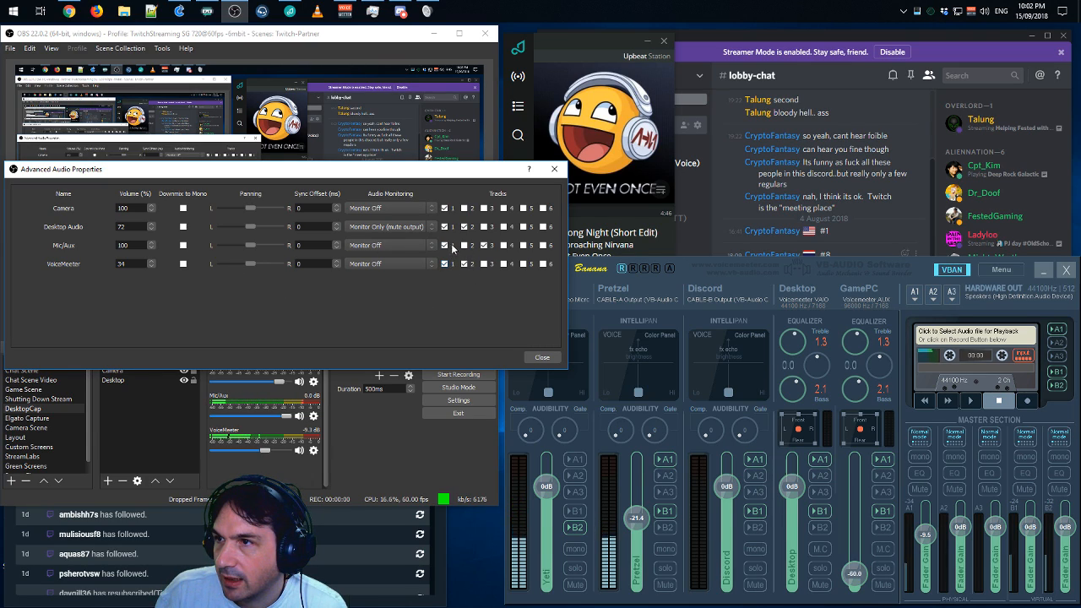
left_click(478, 204)
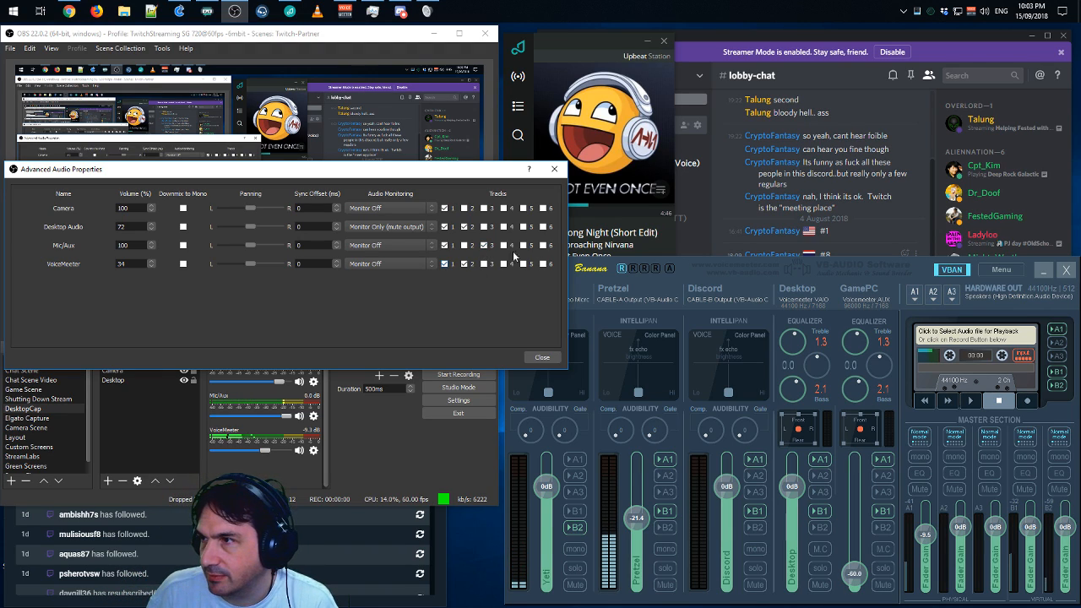
left_click(778, 58)
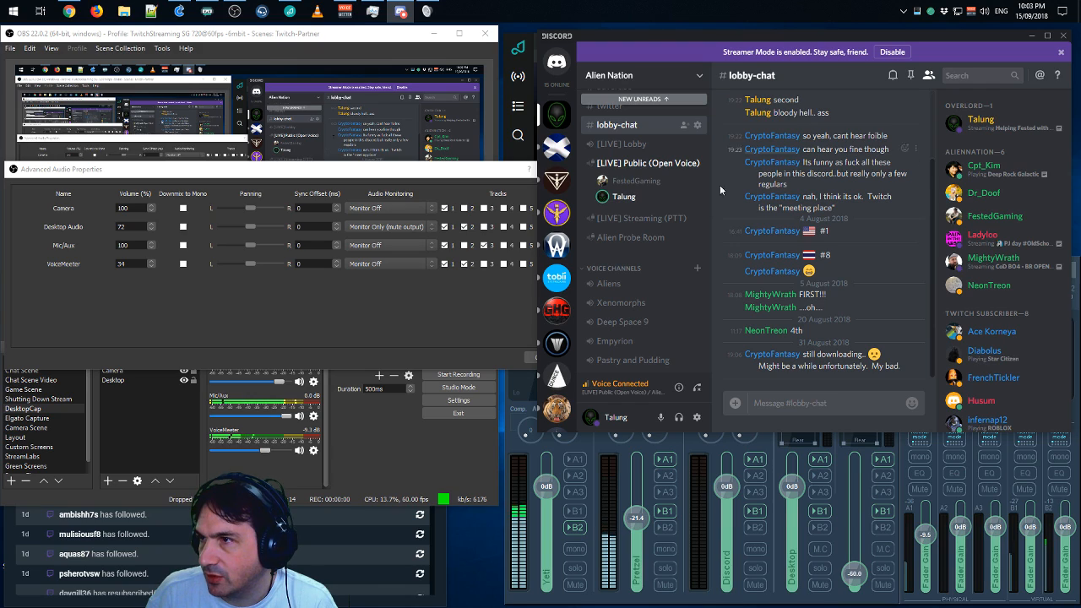
left_click(475, 359)
left_click(536, 360)
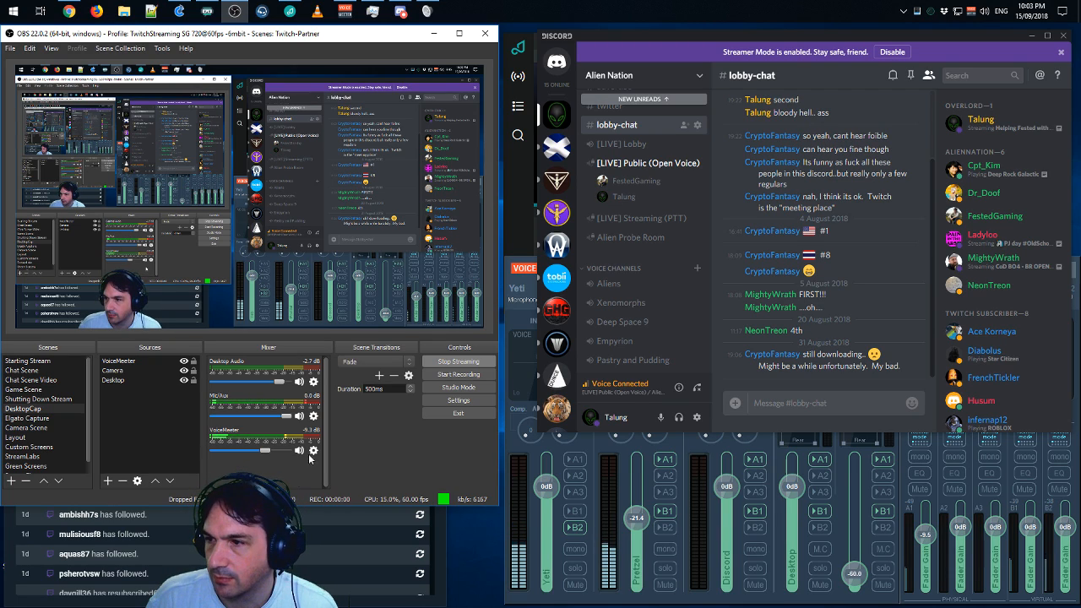
- Bring VoiceMeeter in front of Discord and check the Windows playback device and volume
left_click(817, 600)
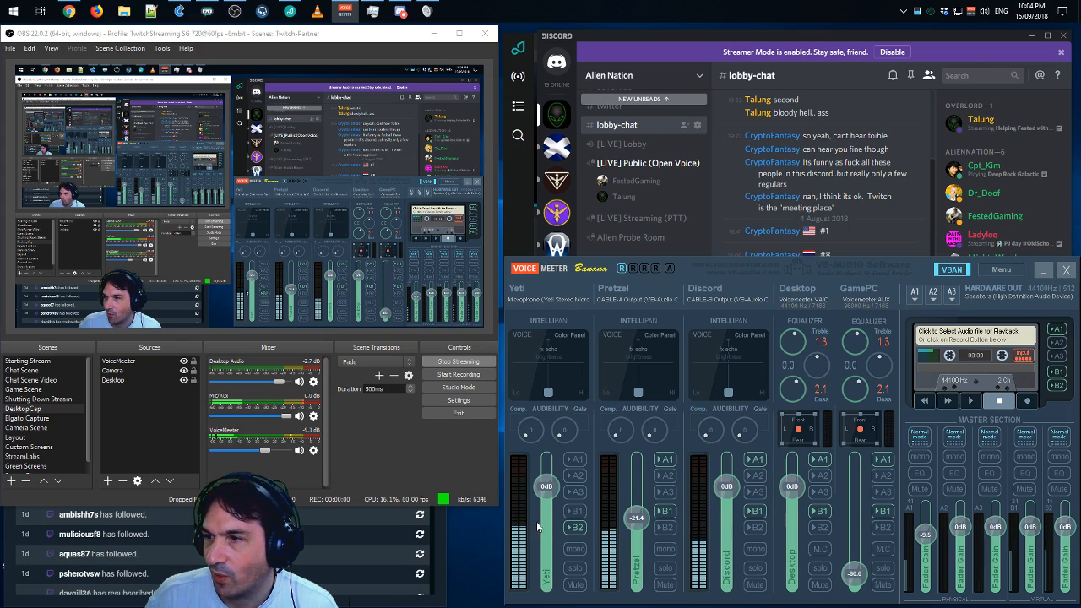
left_click(985, 15)
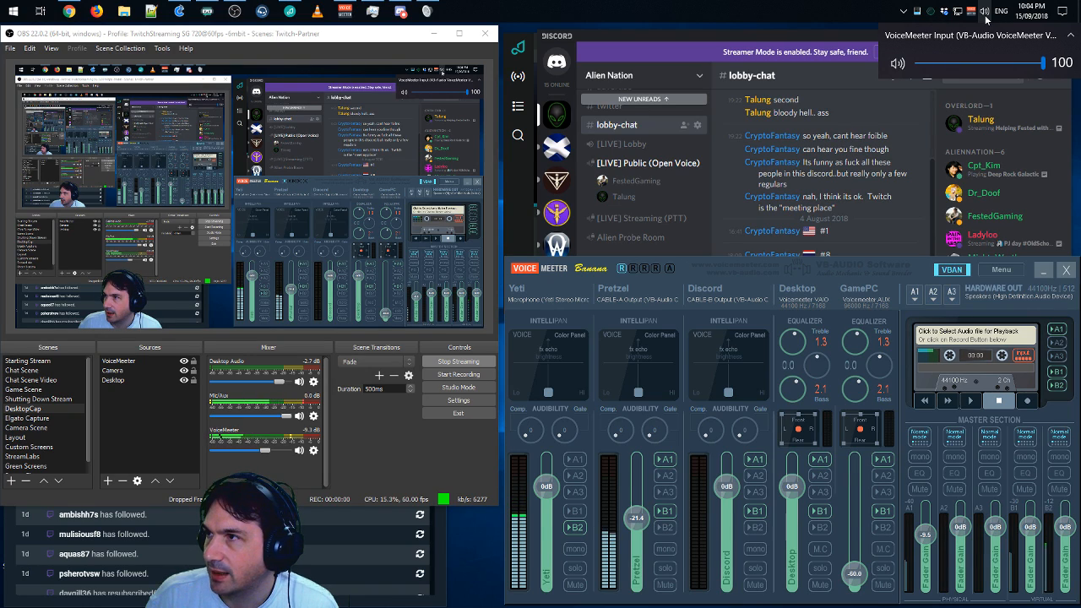
left_click(844, 15)
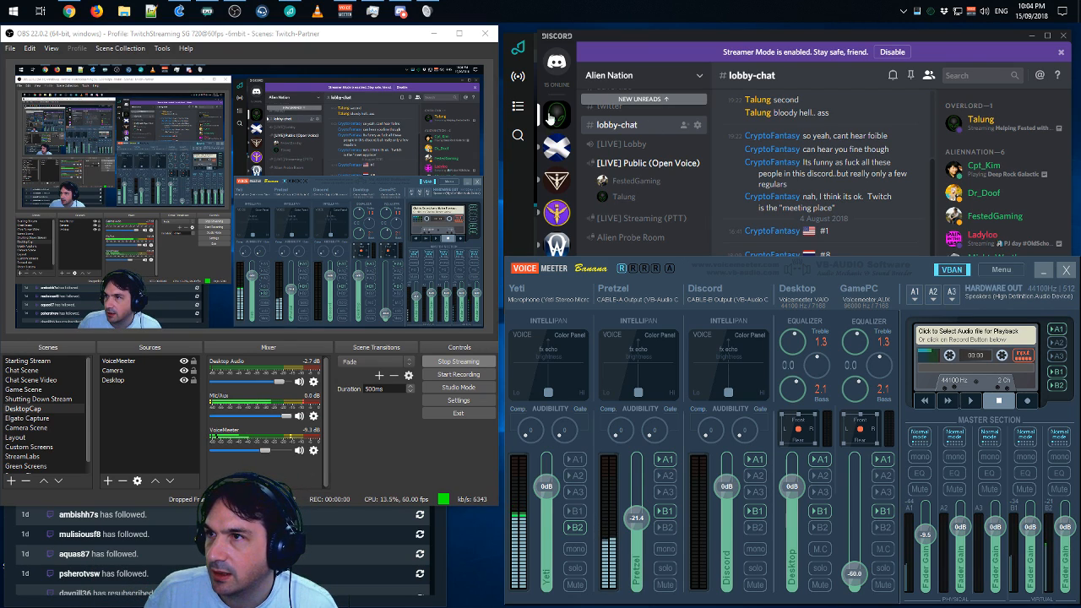
- Check the Yeti Stereo Microphone's input level in its Windows recording properties, and move the Sound dialog aside to compare with VoiceMeeter
left_click(431, 9)
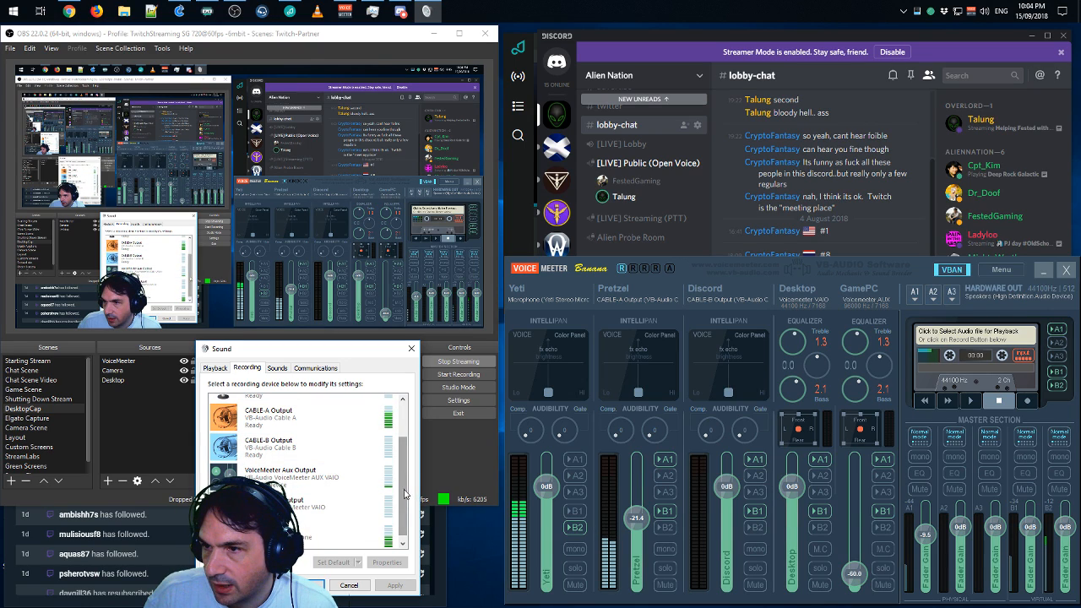
left_click(354, 532)
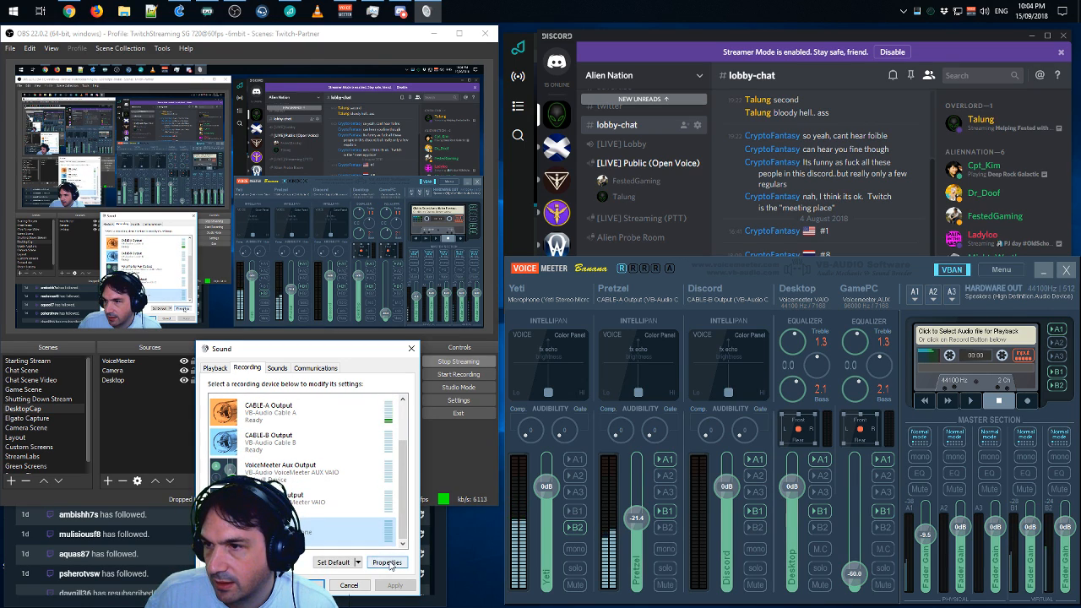
left_click(387, 561)
left_click(282, 373)
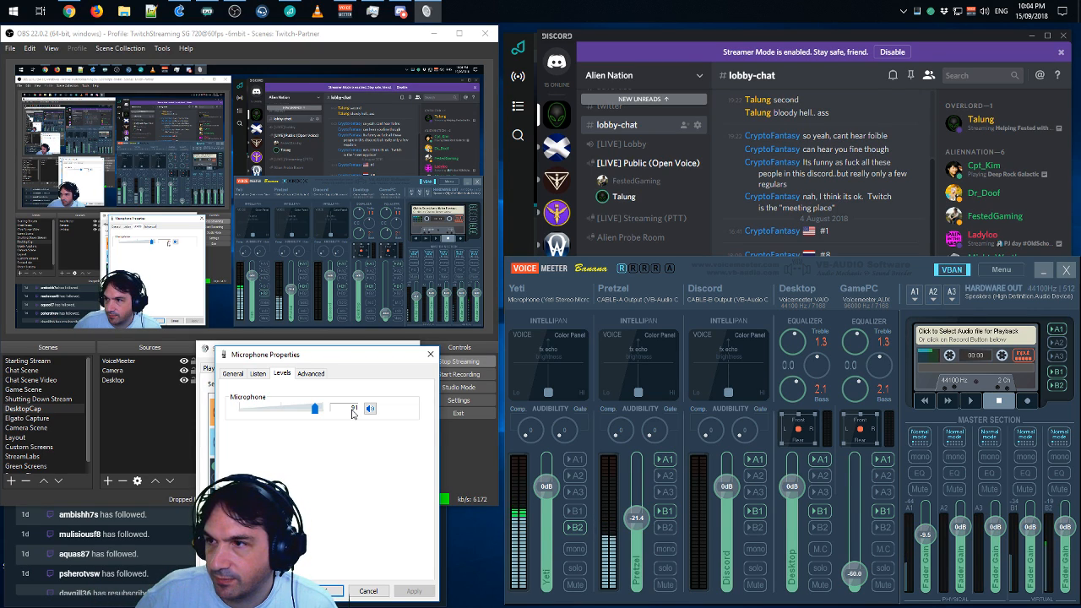
left_click(376, 595)
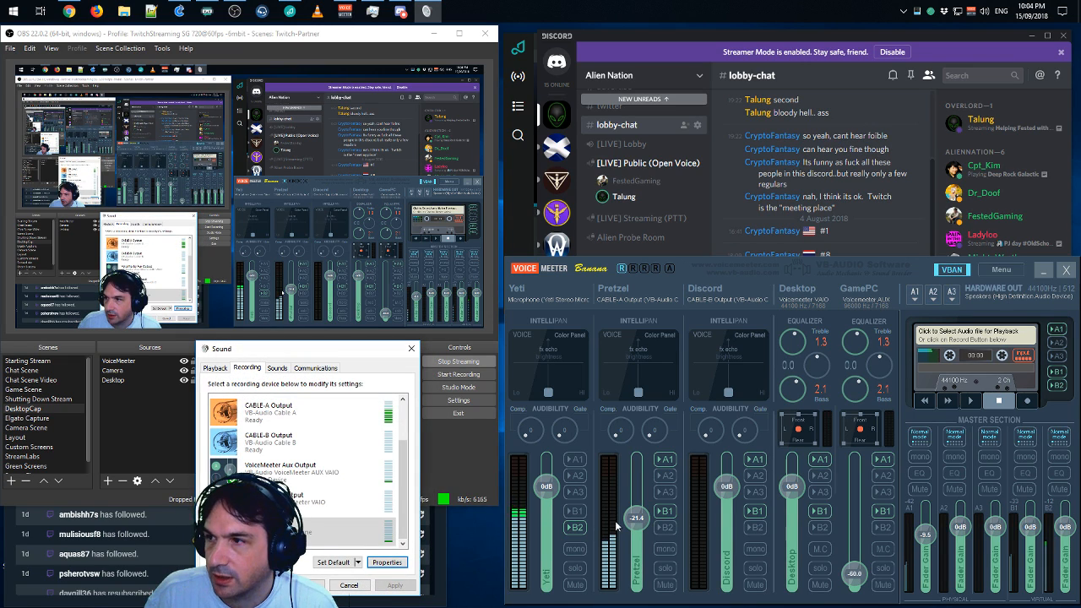
left_click_drag(312, 352, 371, 357)
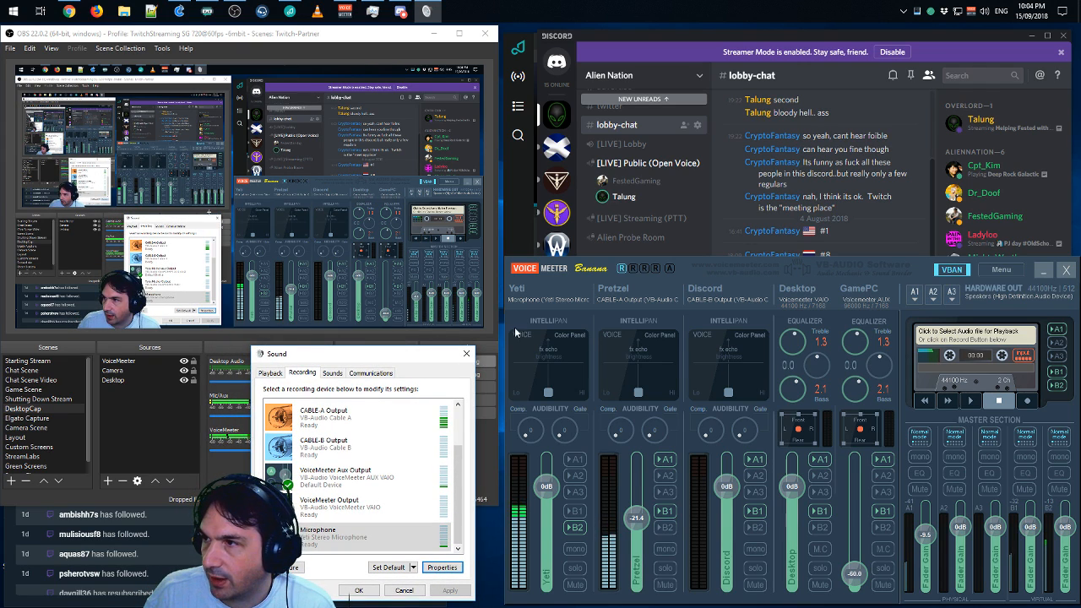
left_click(888, 266)
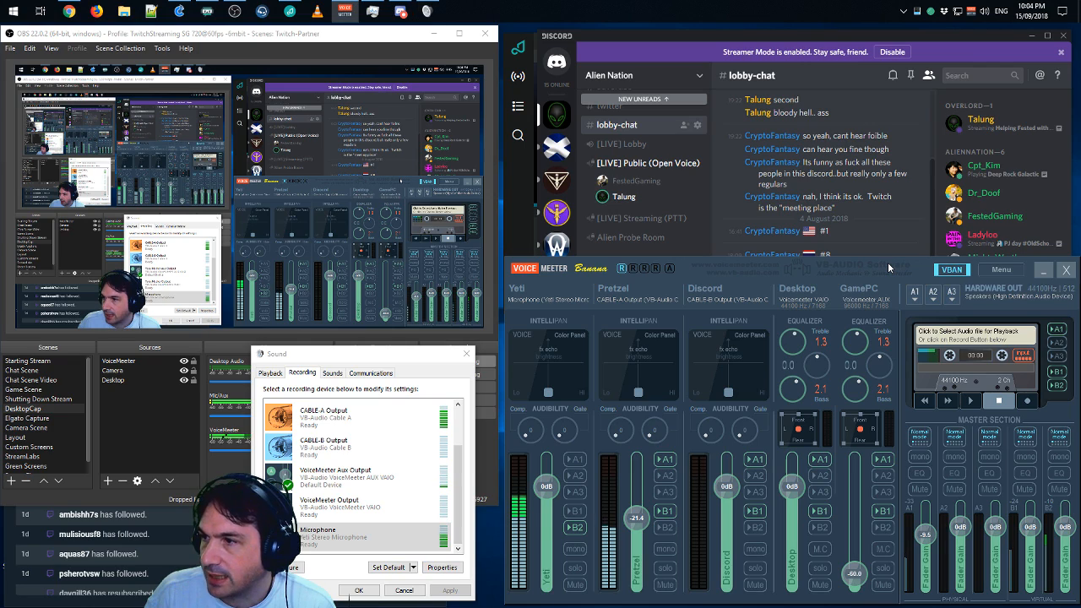
- Hide the Camera source in the OBS DesktopCap scene
left_click(99, 496)
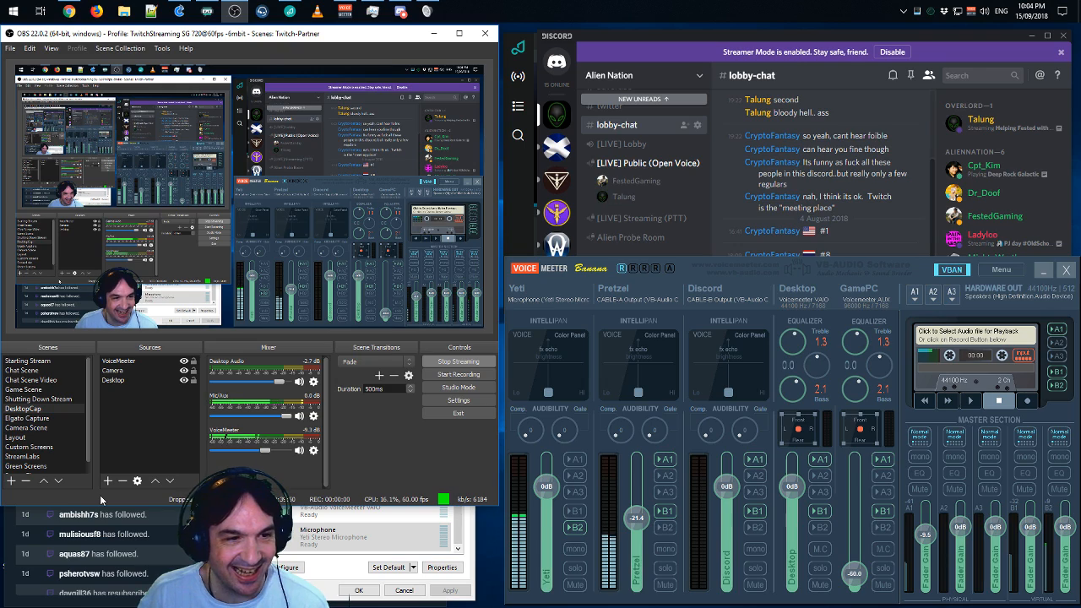
left_click(184, 370)
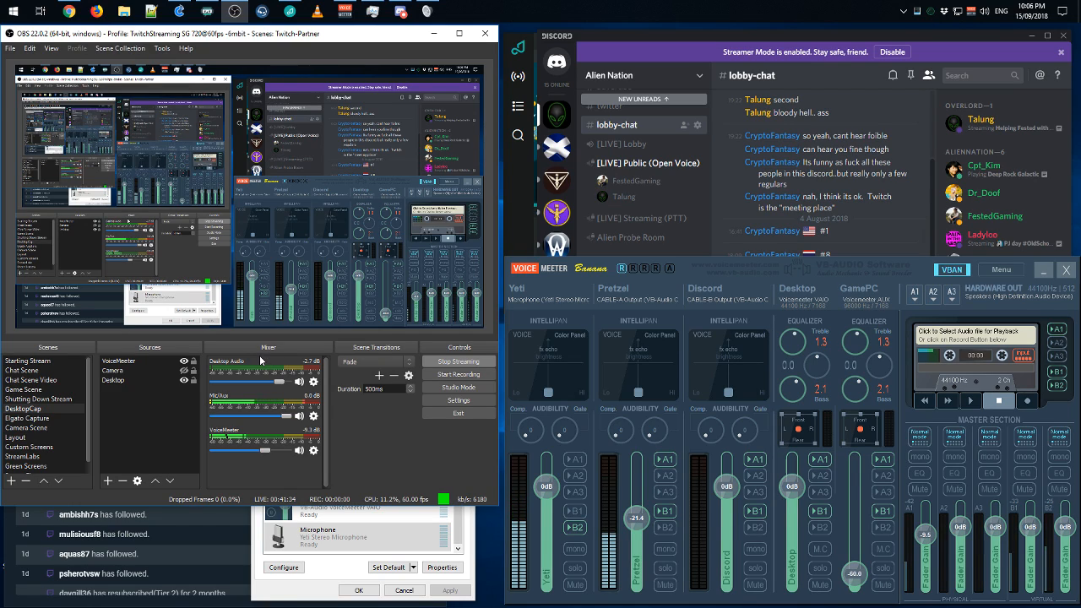
- Set the Desktop Audio Device to VoiceMeeter Input (VB-Audio VoiceMeeter VAIO) in the OBS audio settings and save
left_click(458, 401)
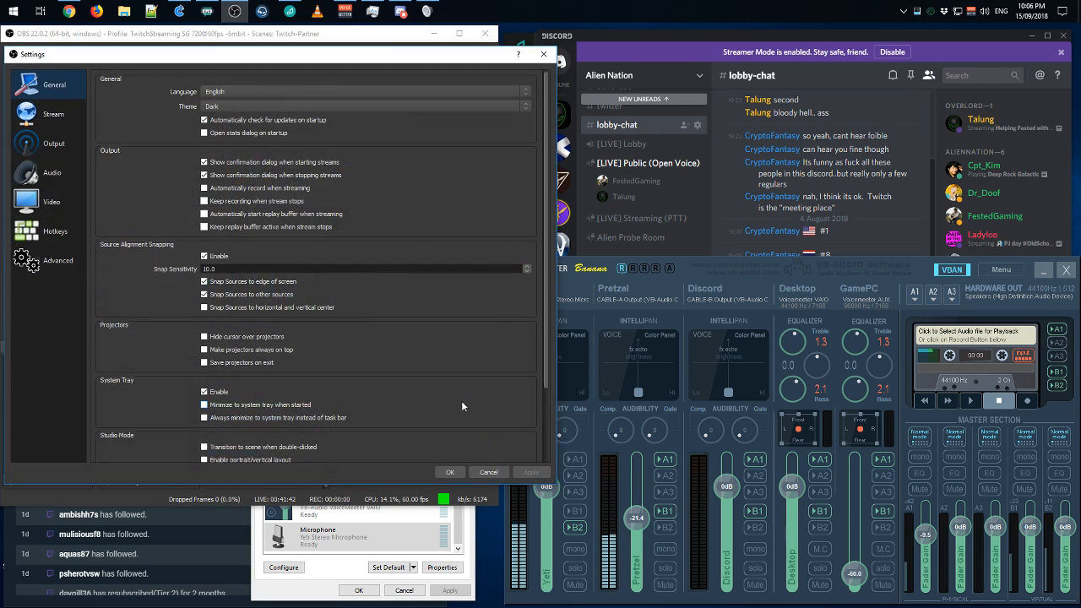
left_click(59, 174)
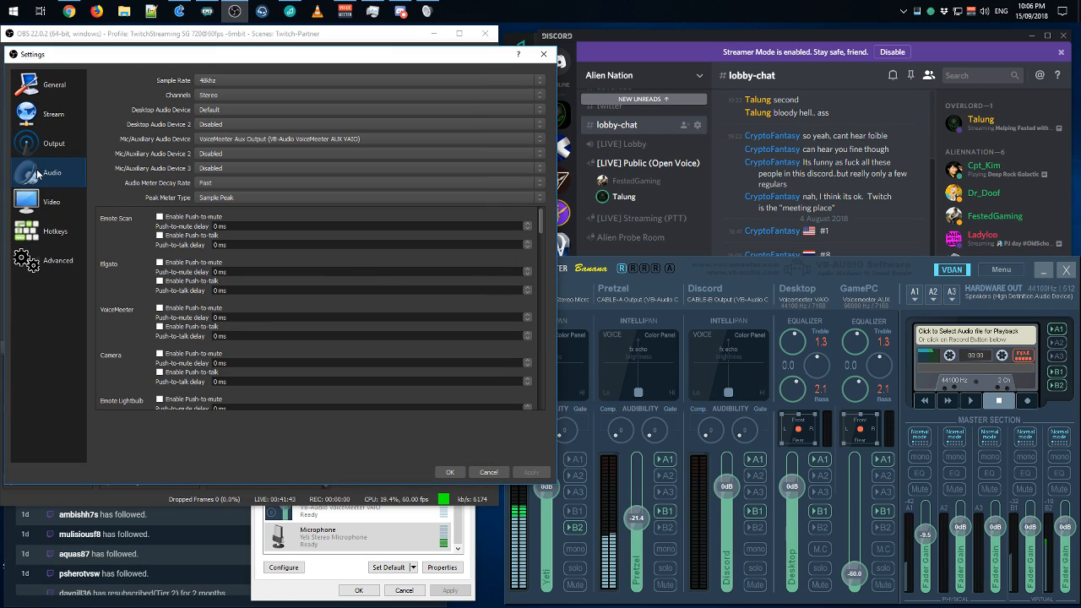
left_click(218, 110)
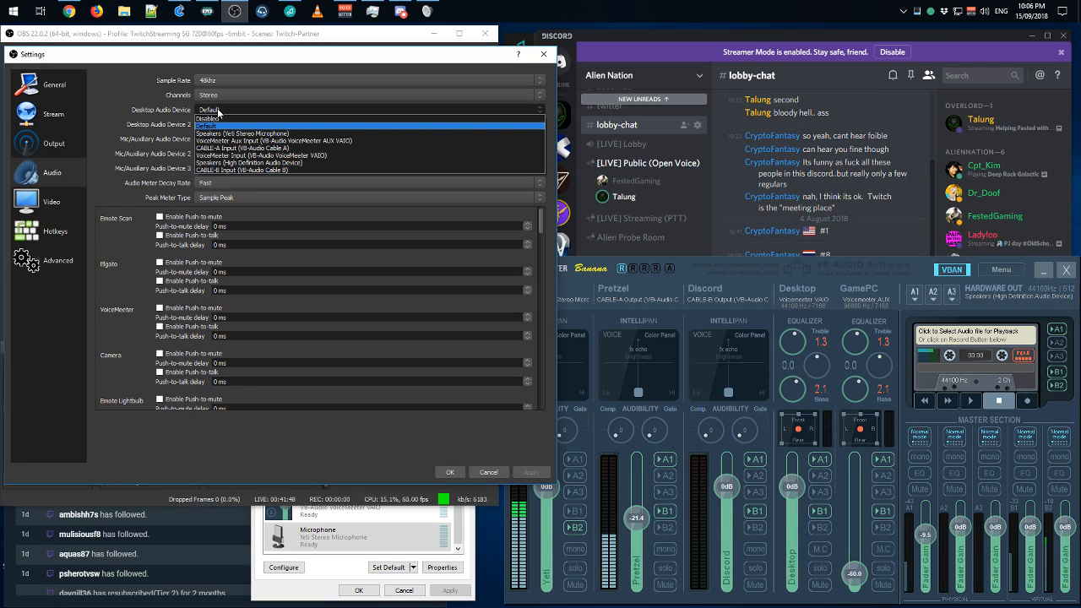
left_click(218, 111)
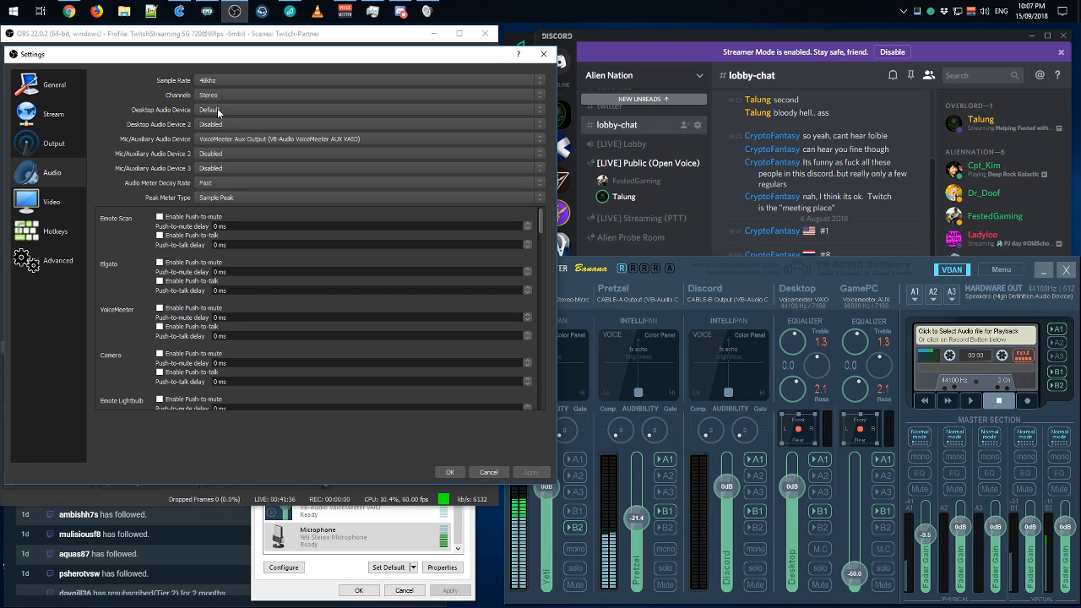
left_click(218, 111)
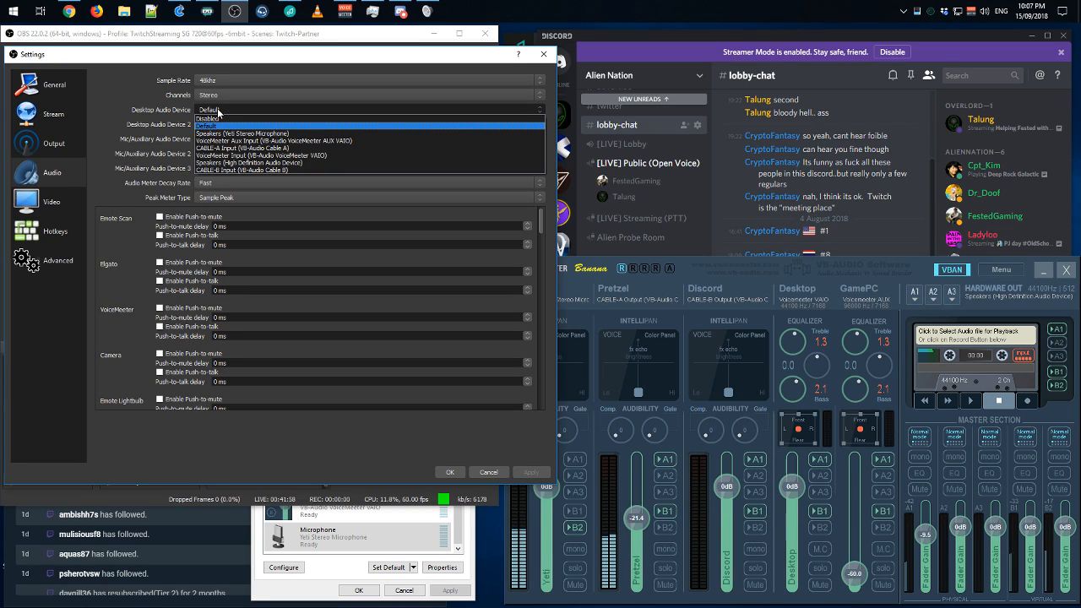
left_click(253, 157)
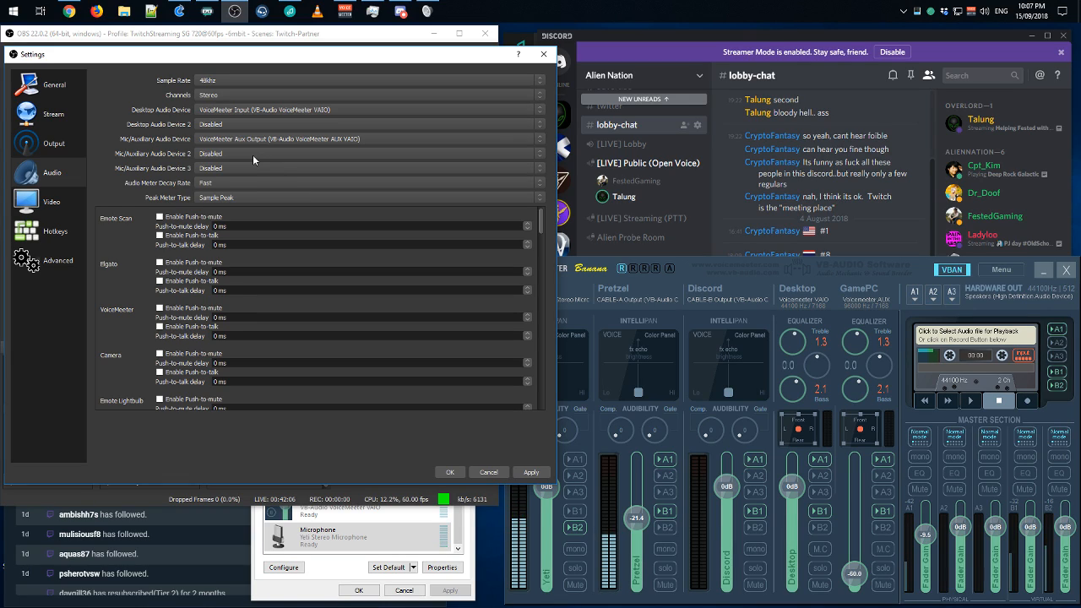
left_click(450, 471)
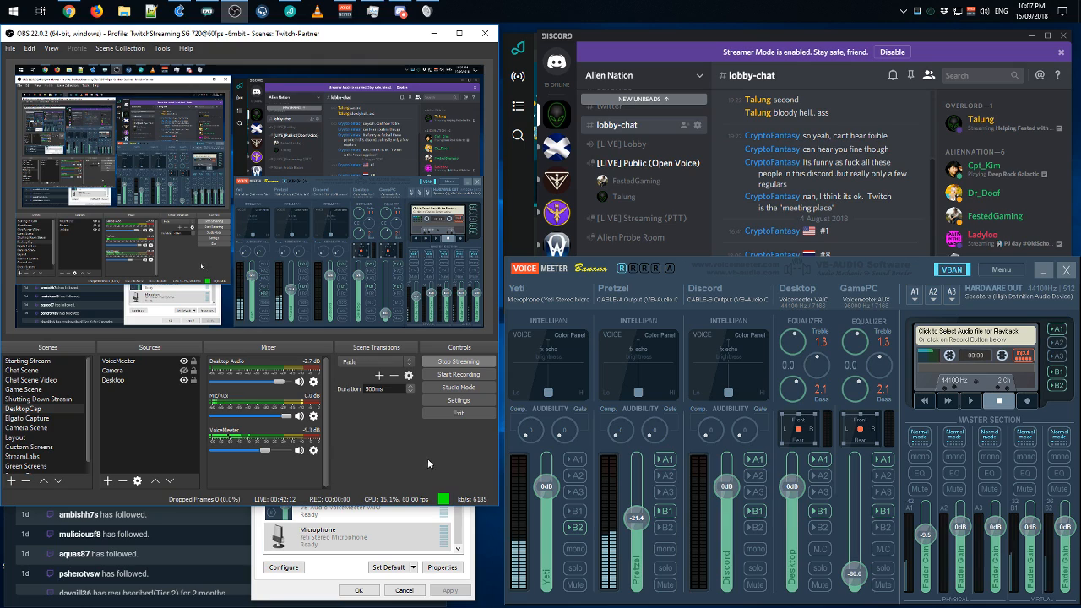
- Set the Desktop Audio source's device to Default in its properties from the OBS mixer
left_click(313, 381)
left_click(345, 460)
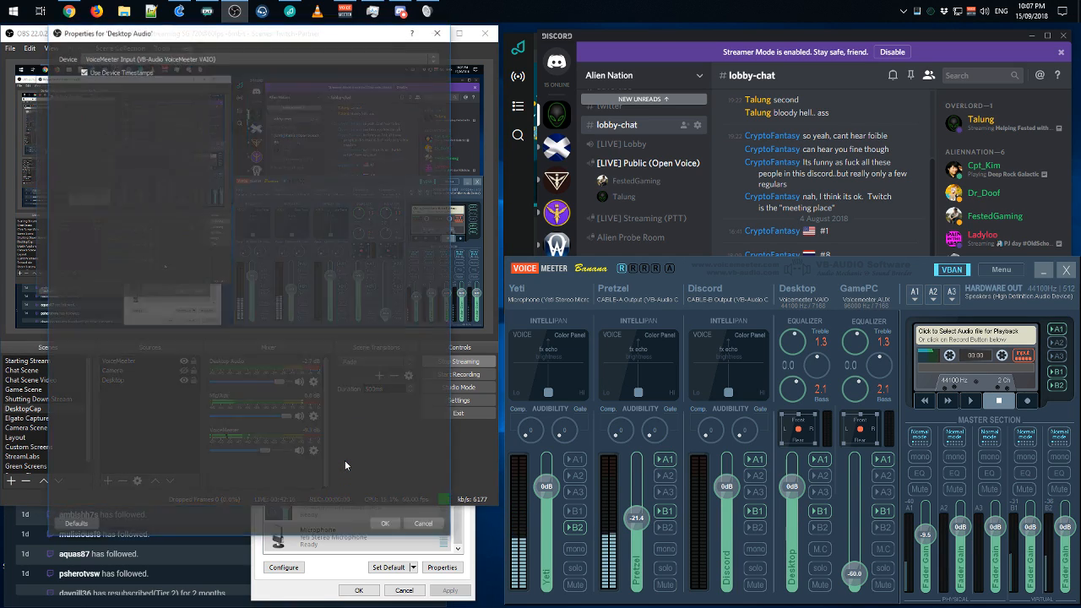
left_click(209, 59)
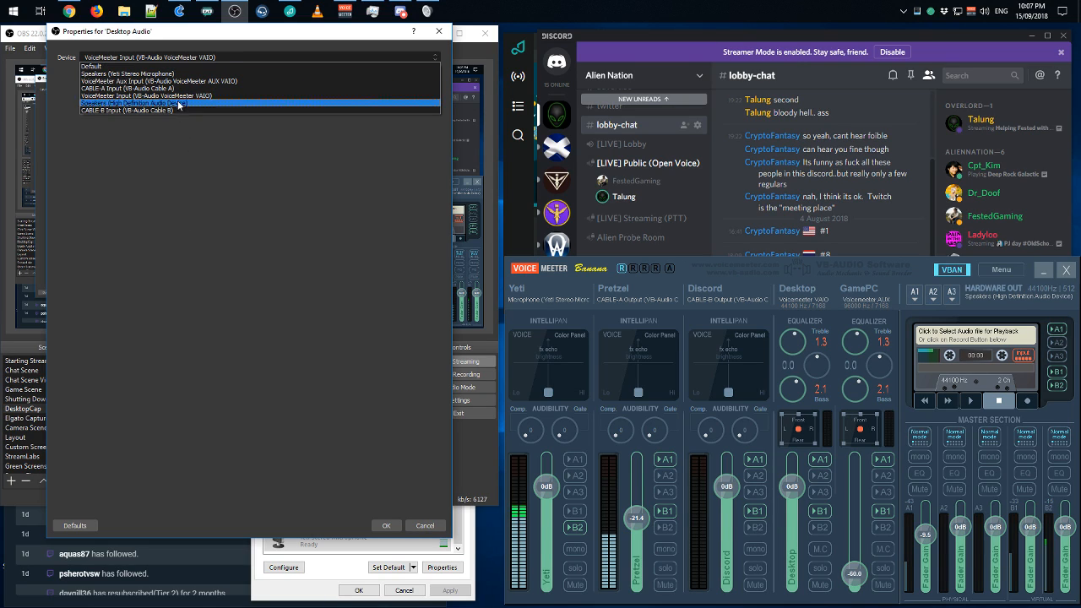
left_click(172, 67)
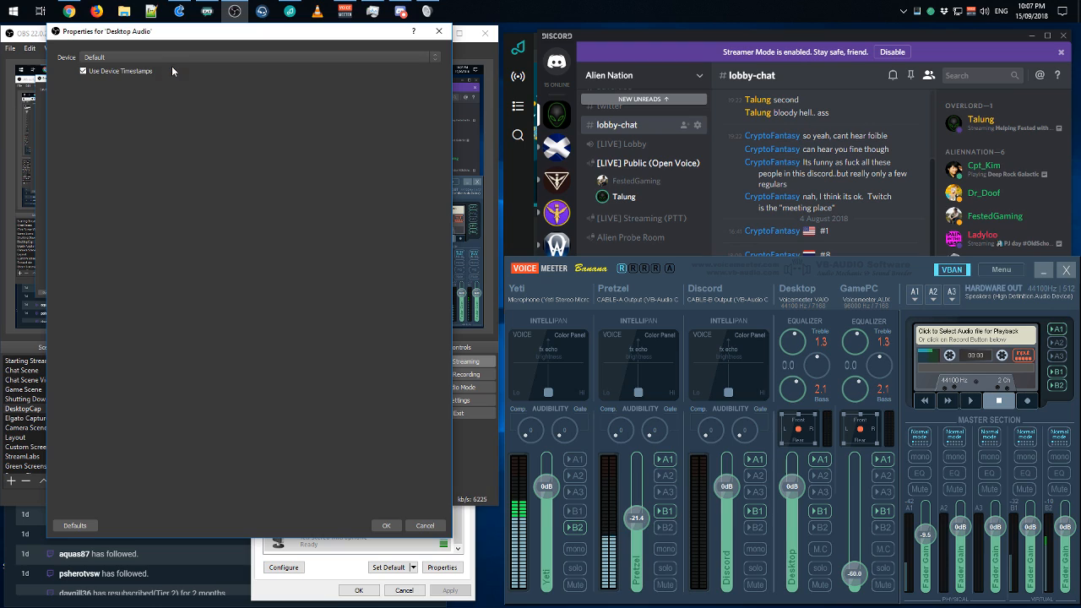
left_click(386, 525)
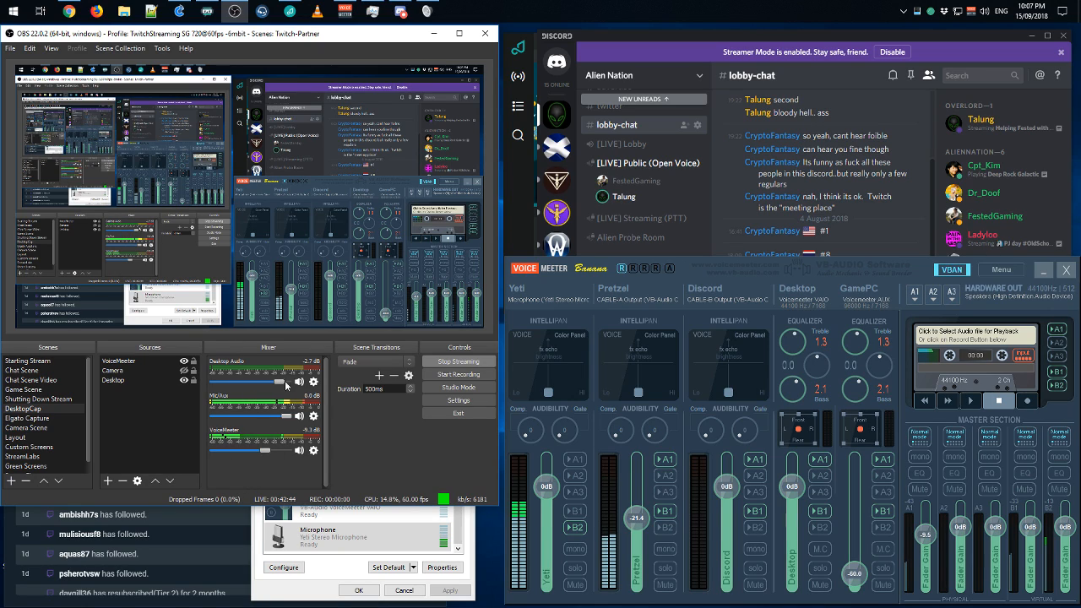
- Review the monitoring modes and track assignments of the mixer sources in Advanced Audio Properties, and close the dialog
left_click(315, 454)
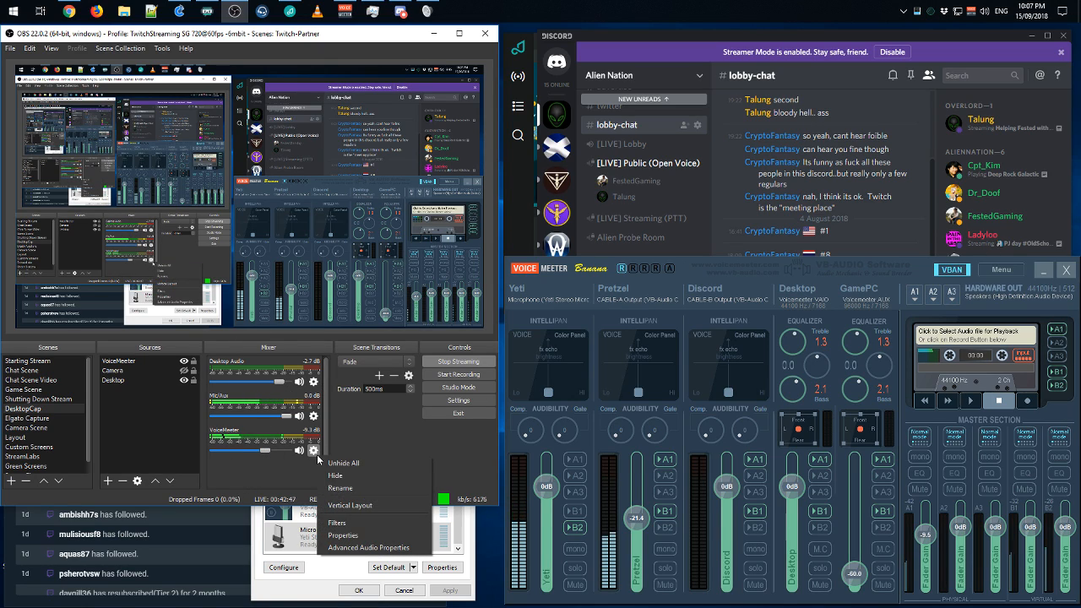
left_click(357, 547)
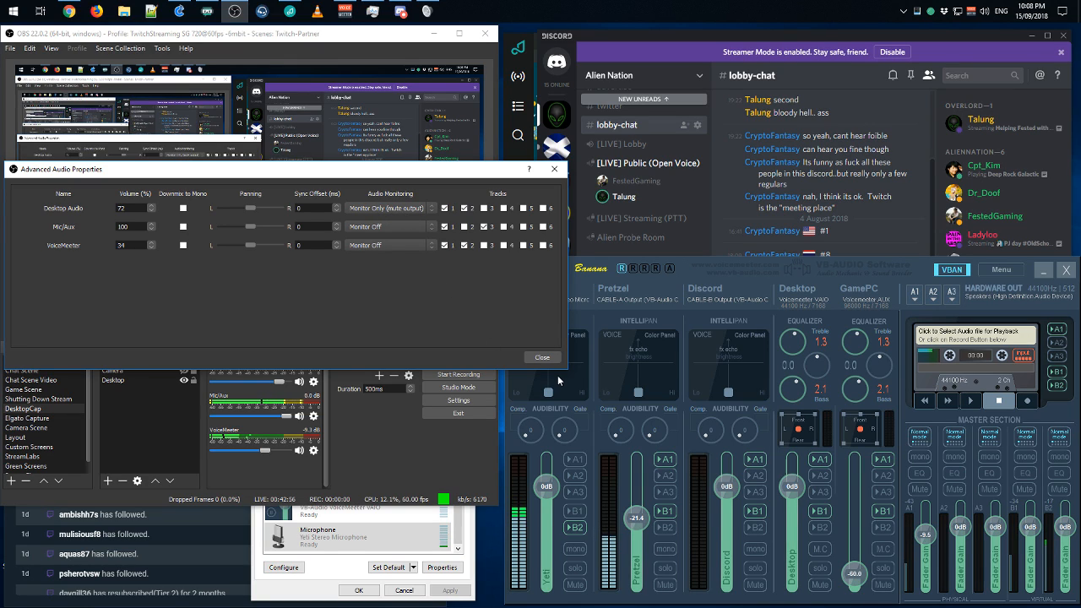
left_click(541, 357)
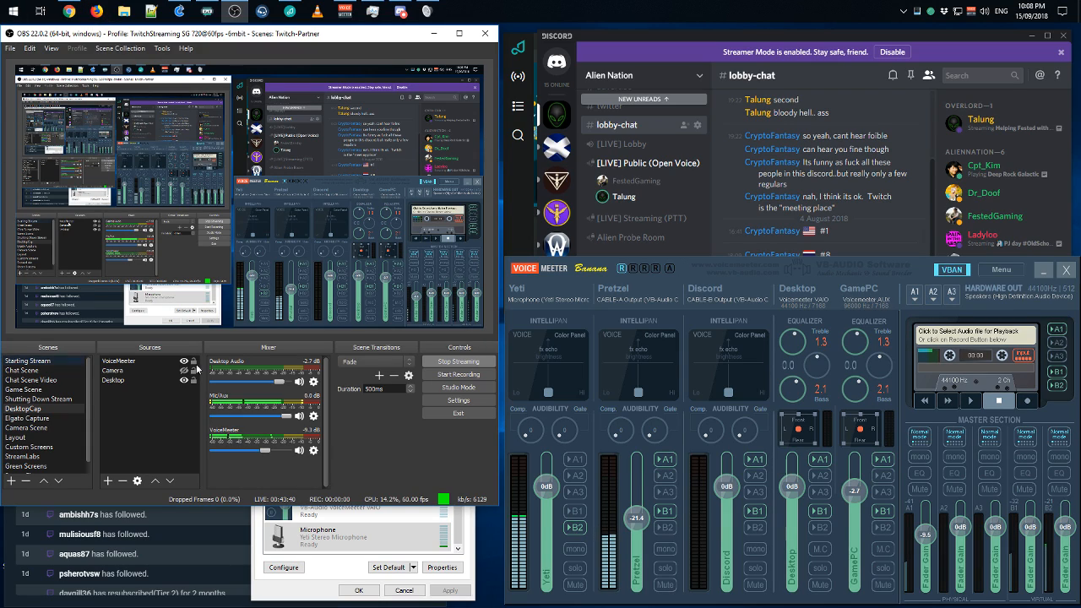
- Lower the Pretzel channel's fader to -60 dB in VoiceMeeter
key("alt+Tab")
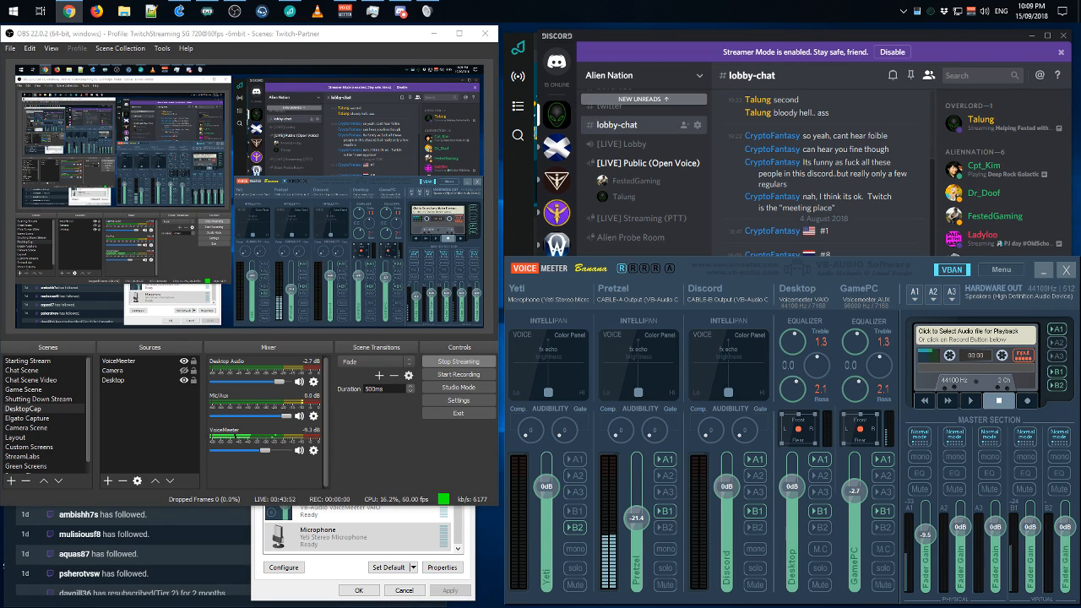
left_click_drag(636, 519, 637, 574)
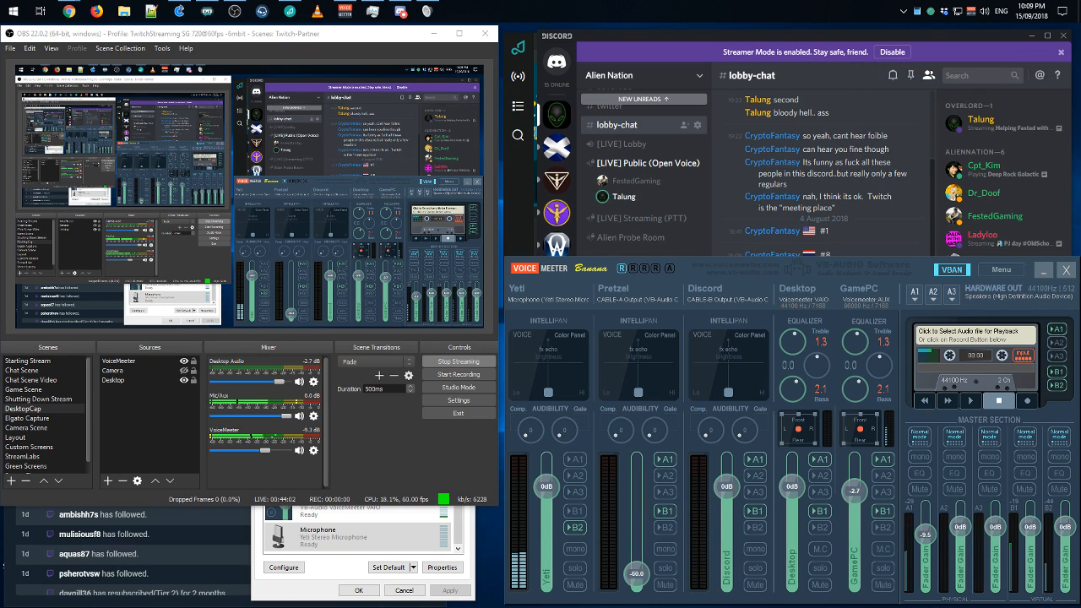
- Bring the Chrome window with the YouTube video onto the visible desktop, over OBS and VoiceMeeter
left_click_drag(1079, 39, 1079, 118)
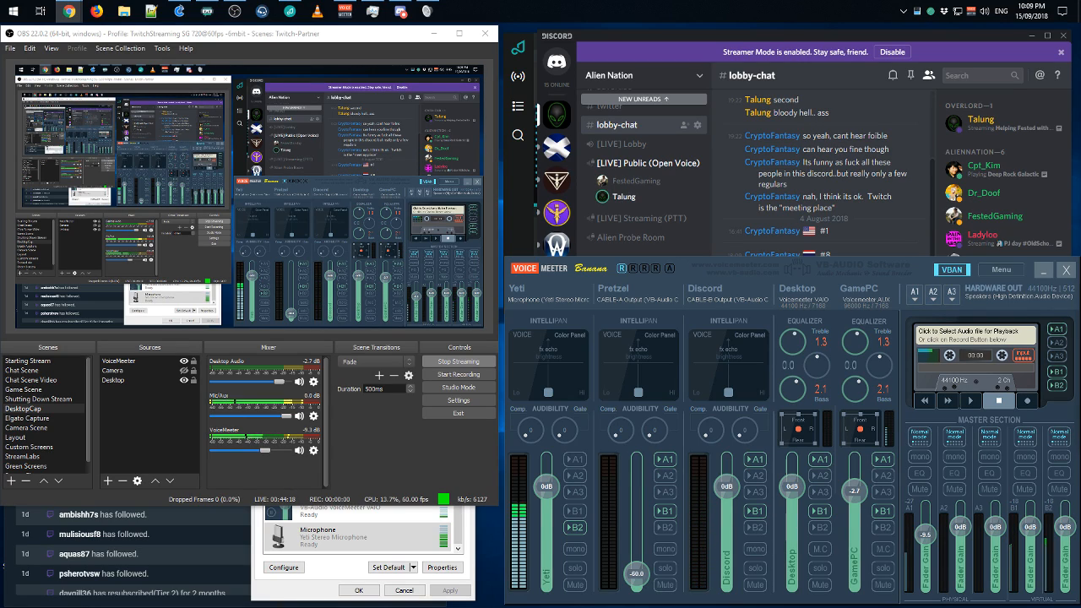
key("super+Left")
key("super+Left")
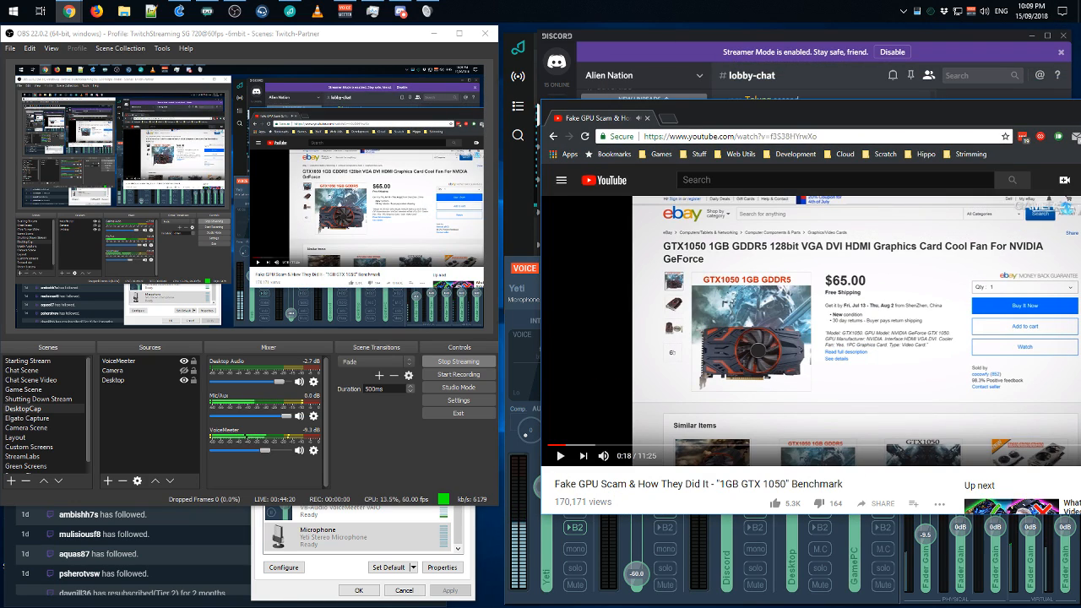
key("super+Down")
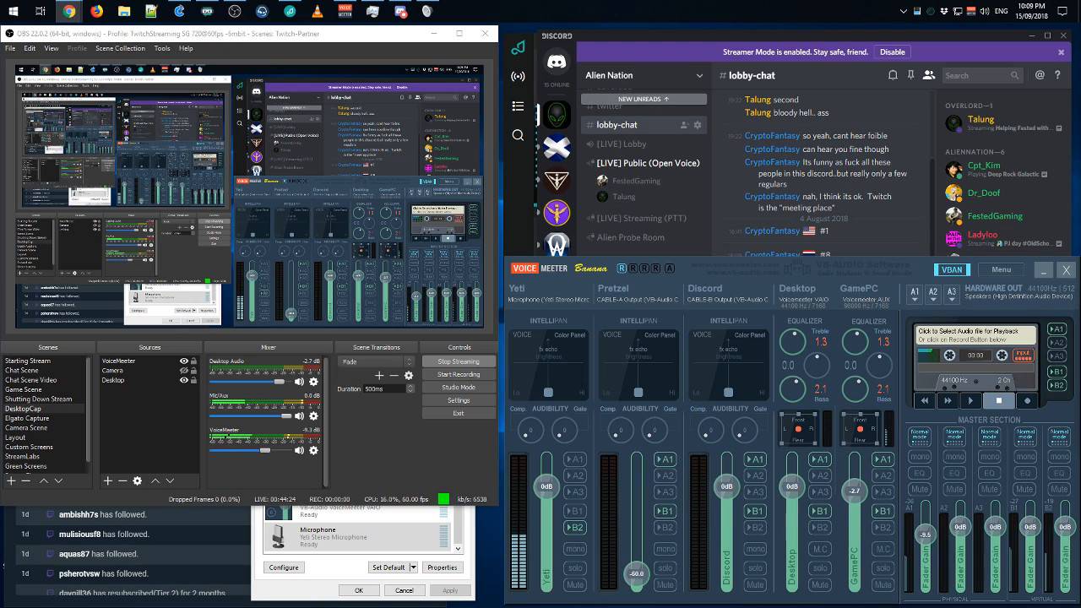
key("alt+Tab")
key("t")
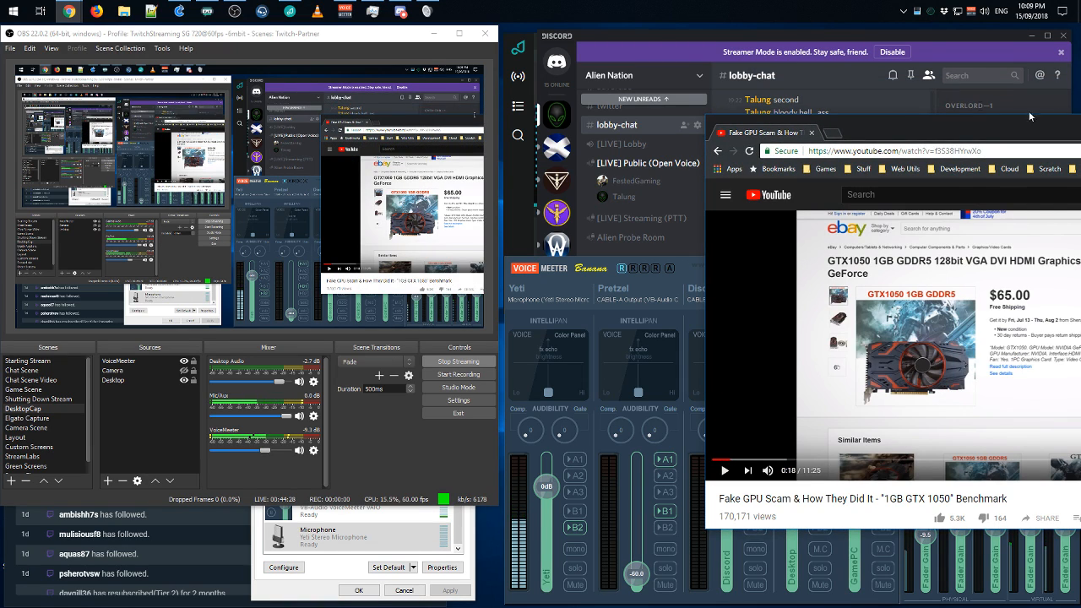
left_click_drag(998, 135, 499, 110)
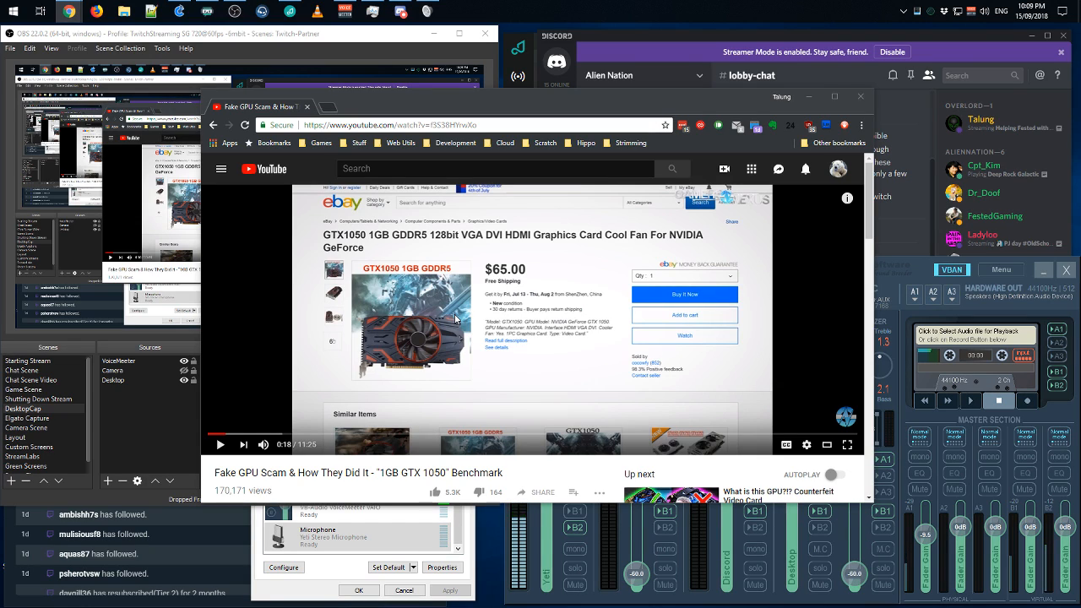
- Play the YouTube video behind VoiceMeeter and set the Pretzel channel's fader to -6.7 dB
left_click(483, 338)
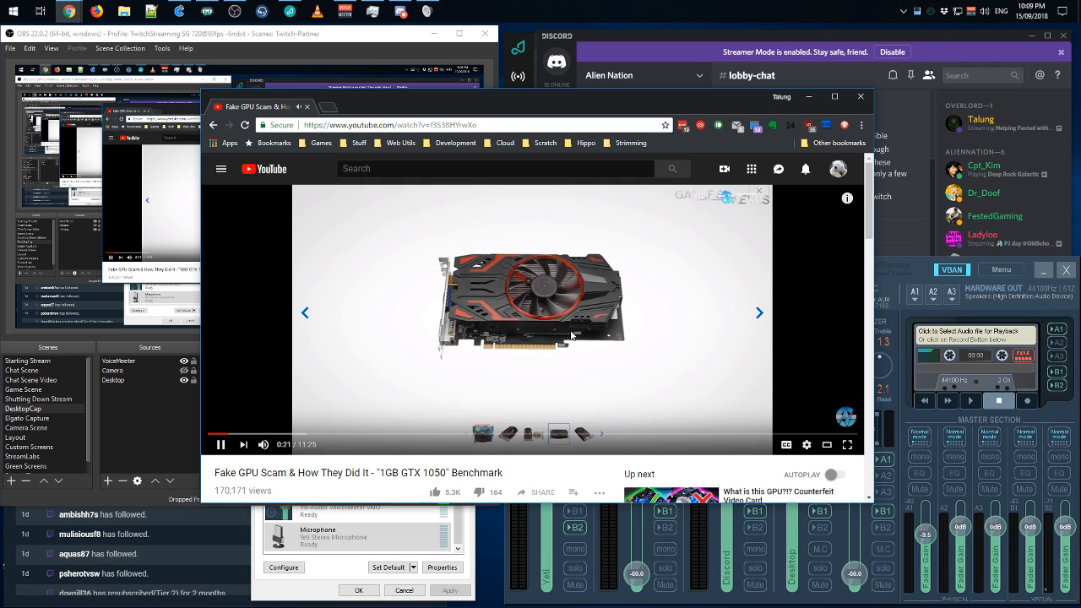
left_click_drag(622, 99, 559, 34)
left_click(656, 601)
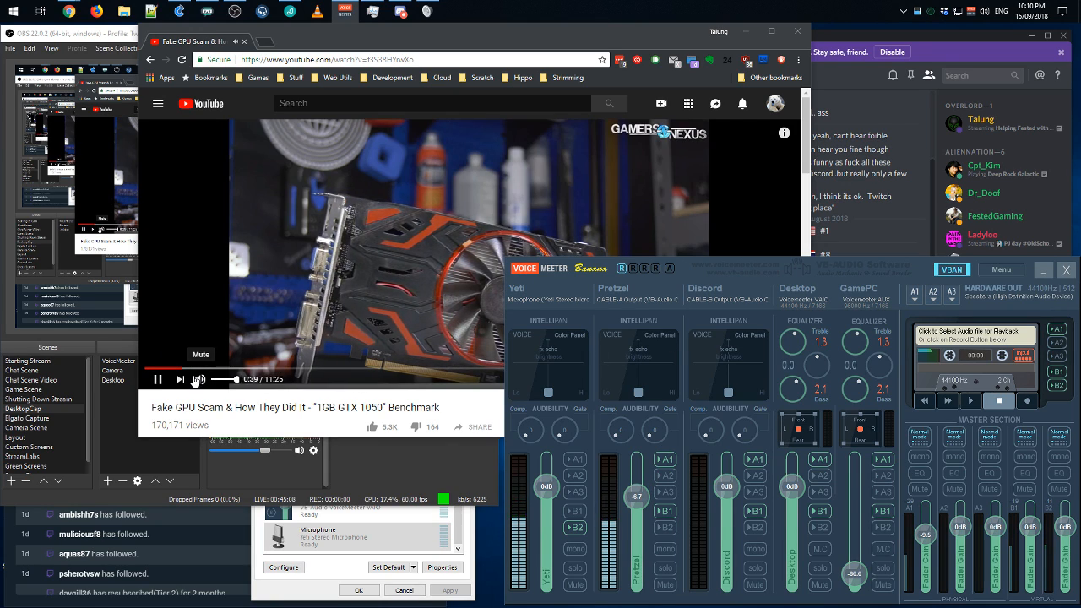
- Check the output device assigned to Chrome in the Windows app volume and device preferences, and close the settings
left_click(308, 594)
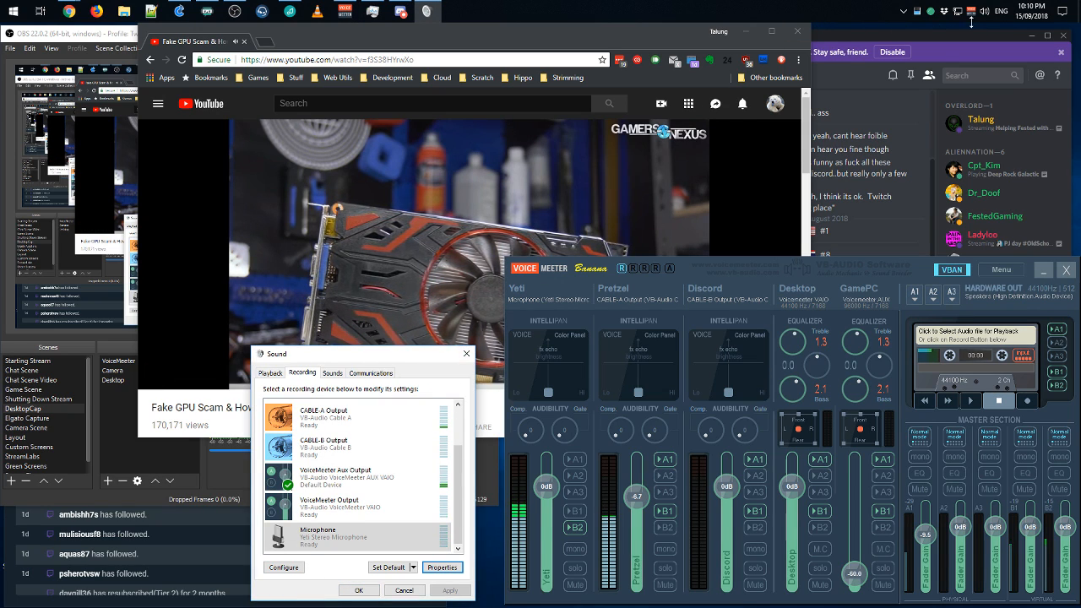
left_click(903, 12)
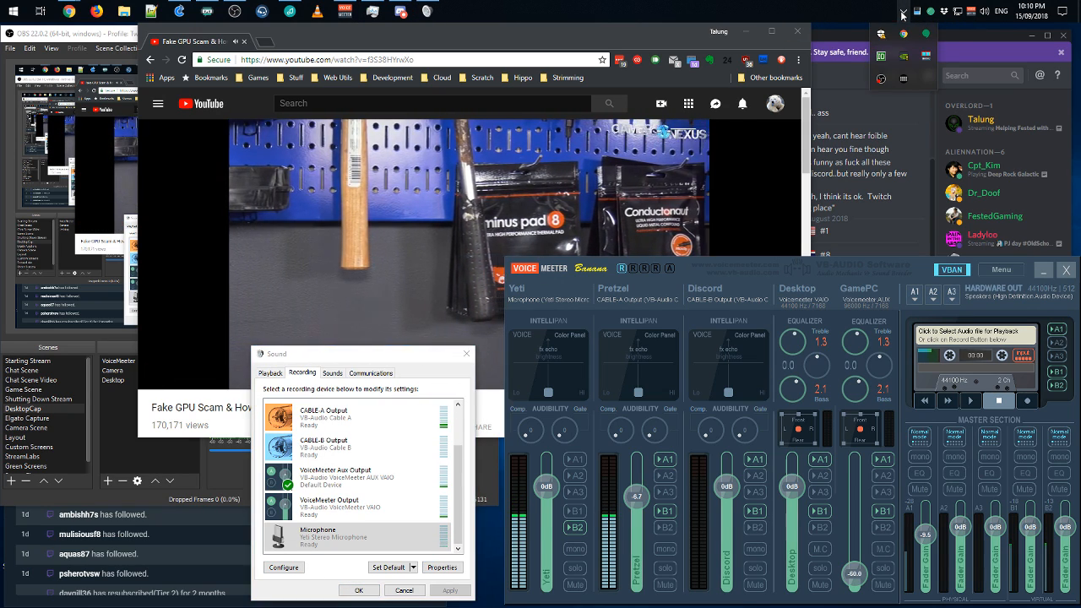
right_click(988, 16)
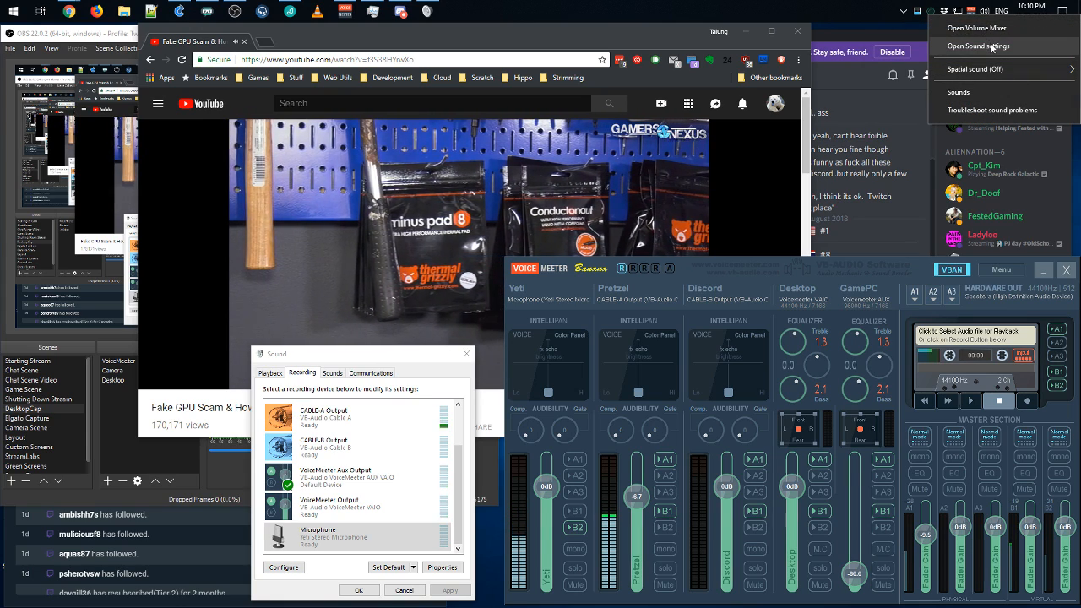
left_click(990, 44)
scroll(540, 479, "down", 1)
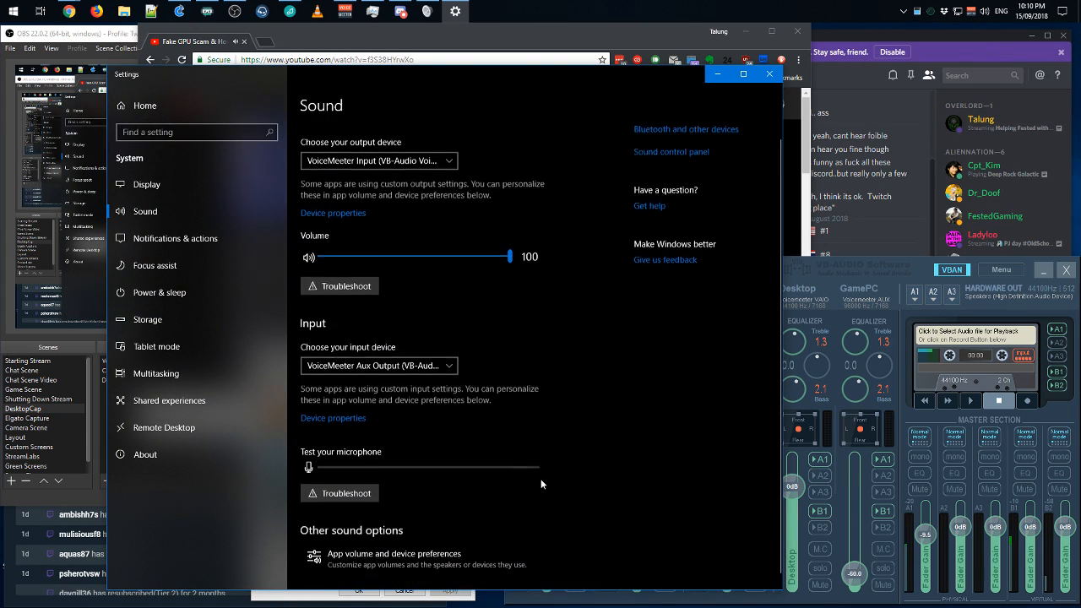
left_click(383, 549)
scroll(312, 368, "down", 1)
scroll(311, 368, "down", 3)
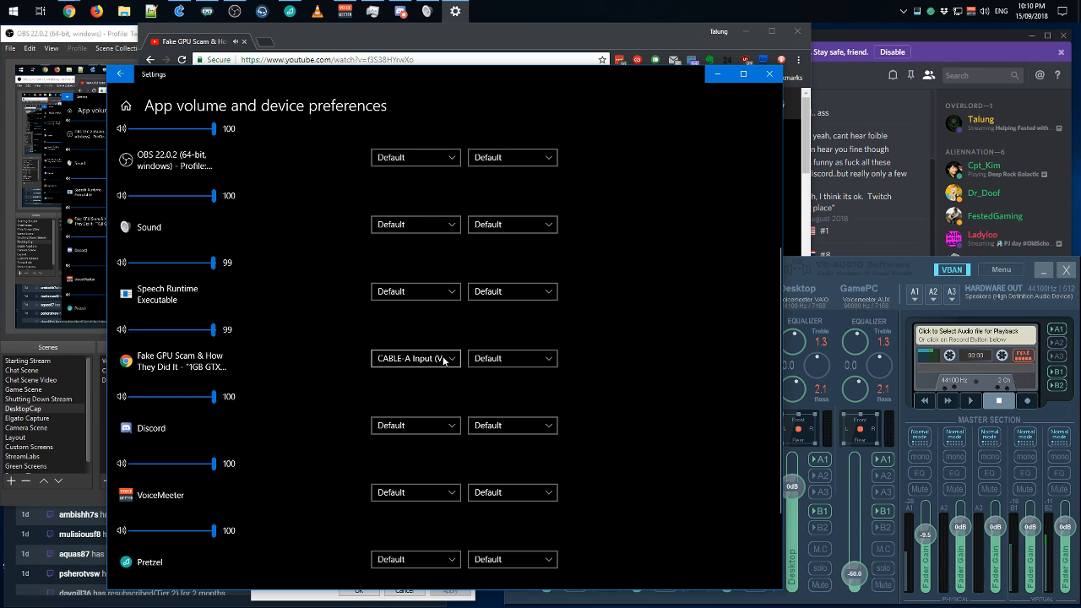
scroll(445, 360, "up", 4)
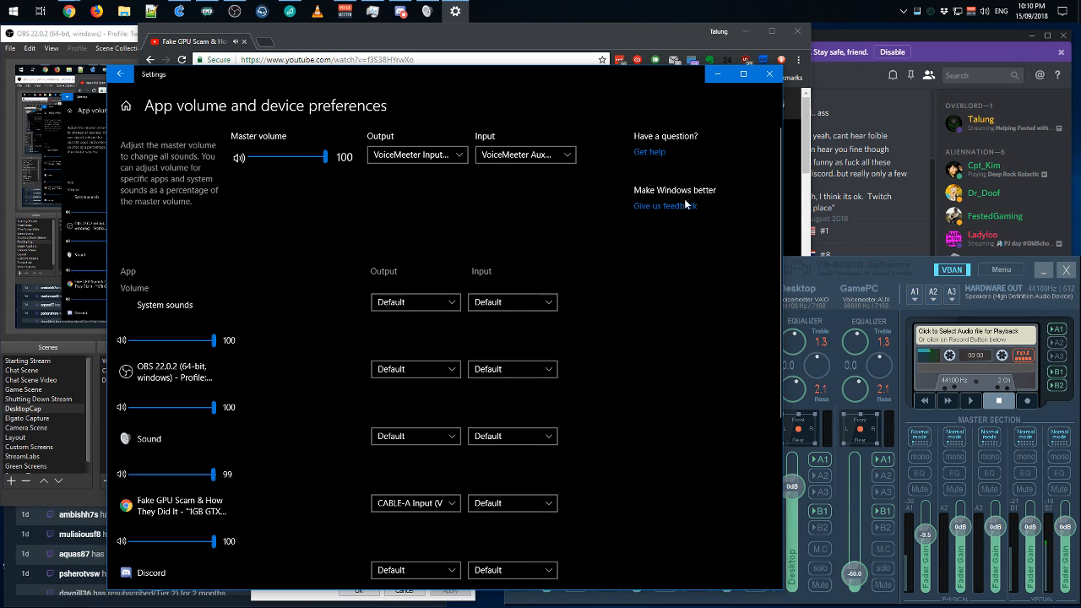
left_click(770, 76)
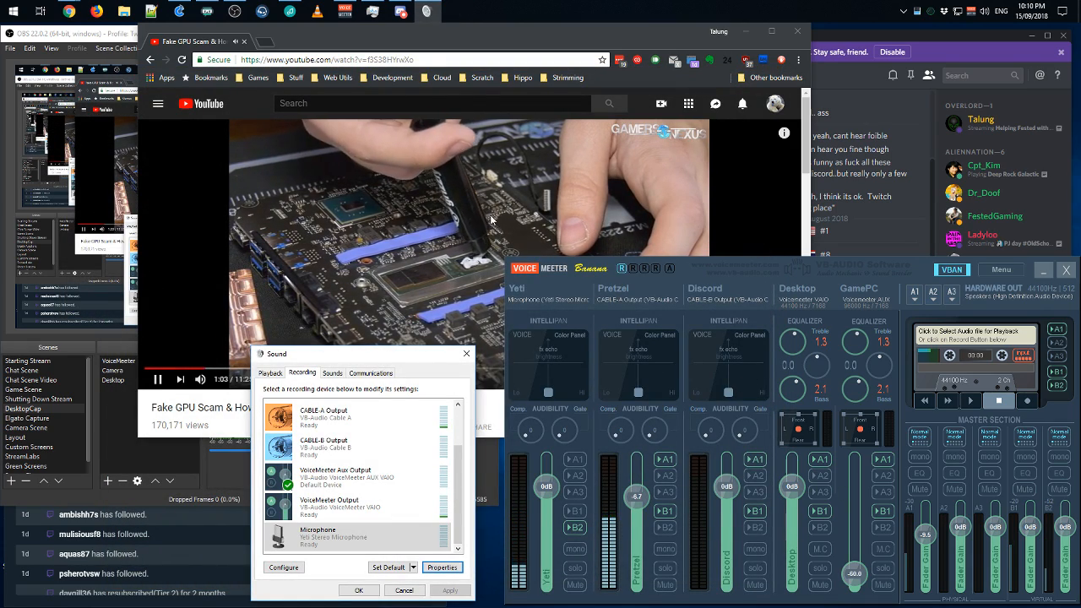
- Close the YouTube browser window and bring OBS, the Pretzel player and VoiceMeeter to the front
left_click(593, 171)
left_click(797, 30)
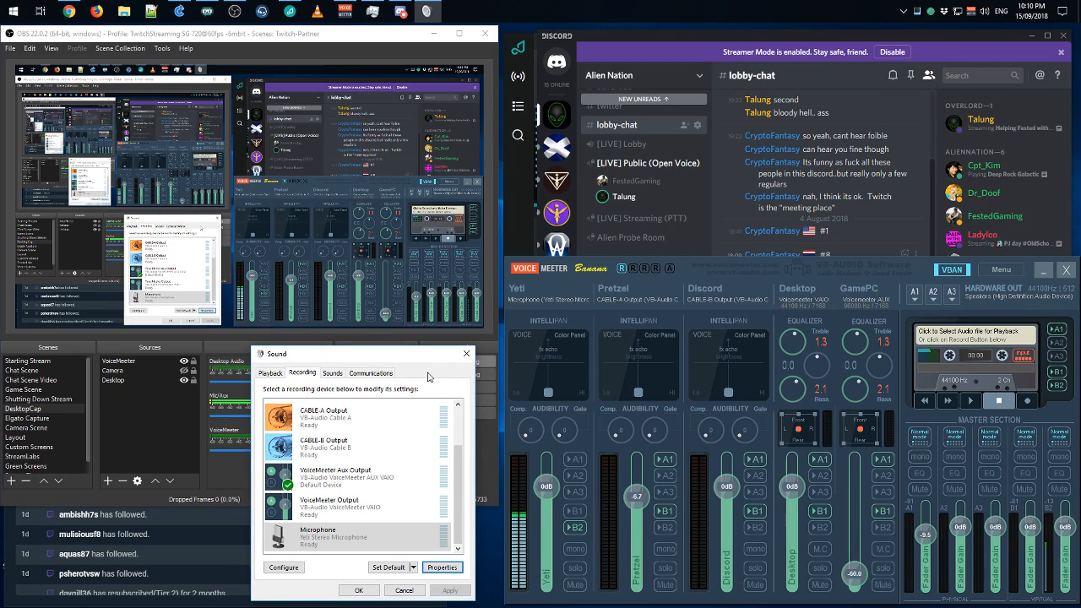
left_click(670, 282)
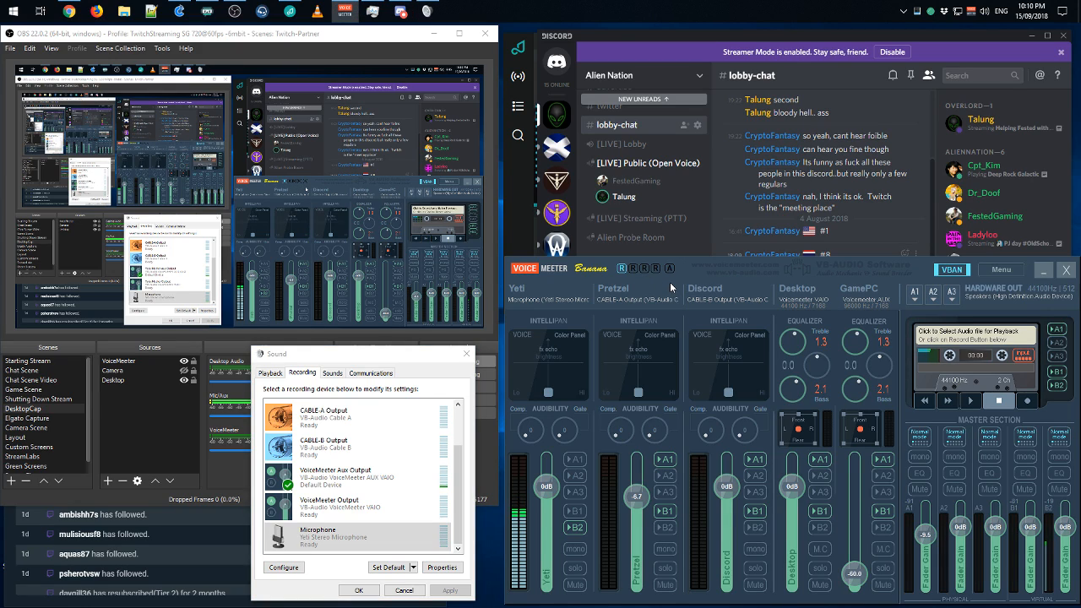
left_click(376, 34)
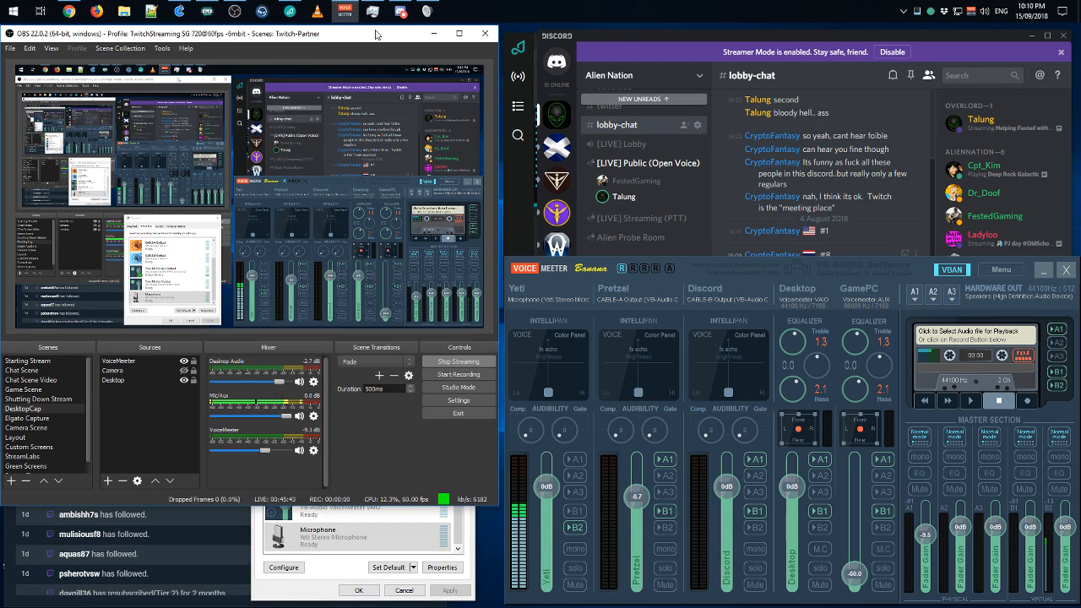
left_click(518, 195)
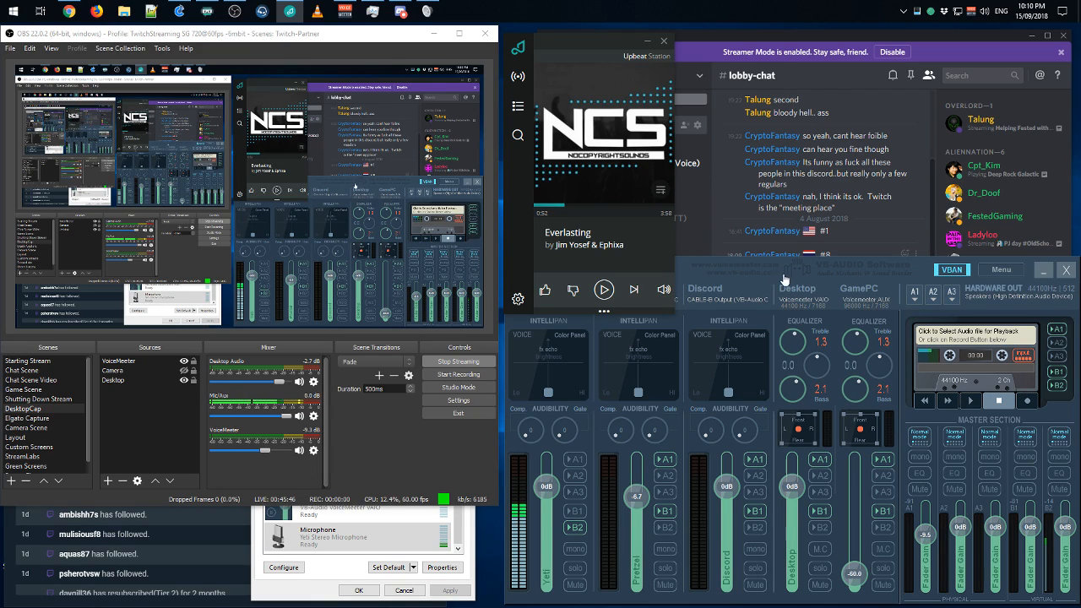
left_click(752, 281)
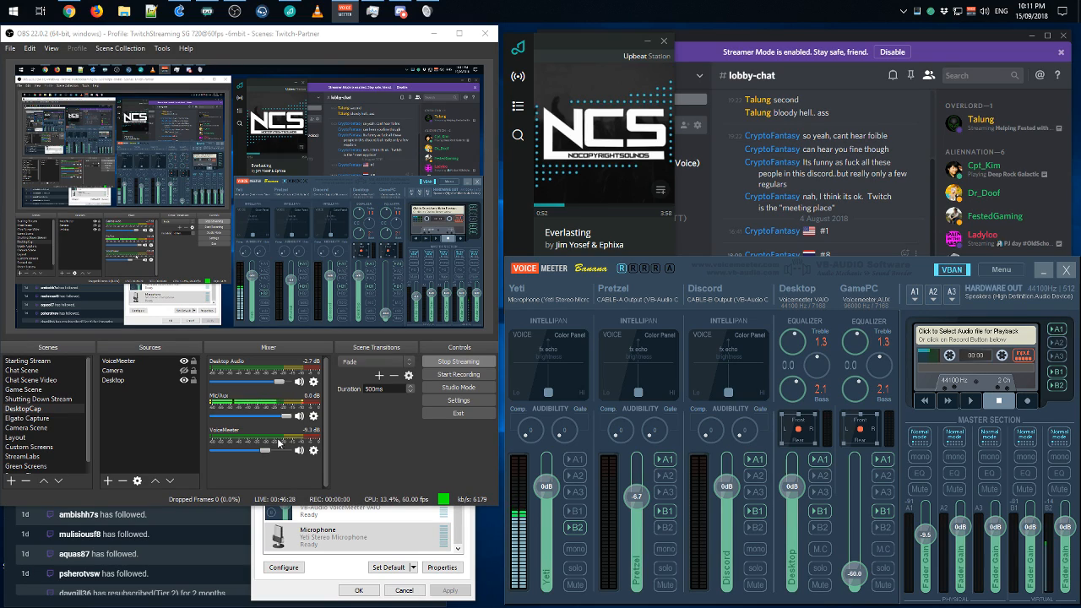
- Review the patch insert switches in VoiceMeeter's system settings and close the settings window
left_click(1001, 271)
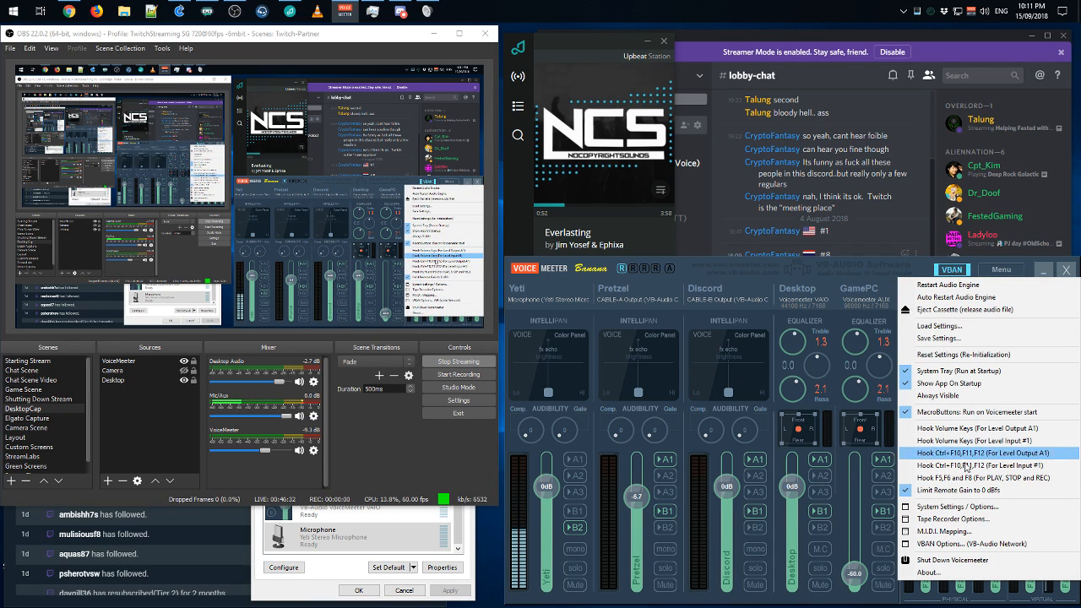
left_click(976, 508)
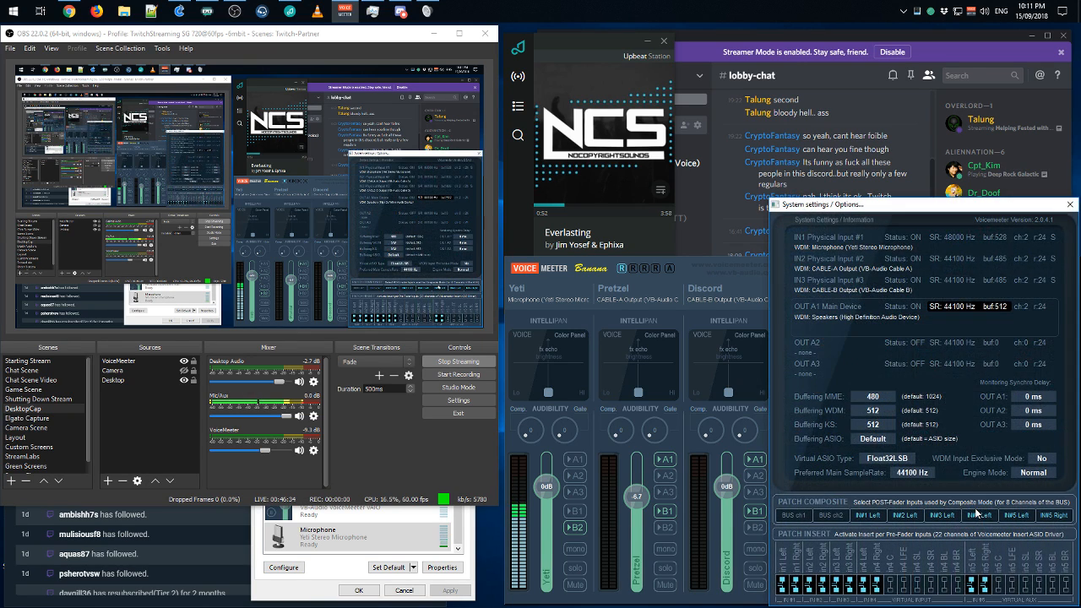
left_click_drag(986, 206, 895, 81)
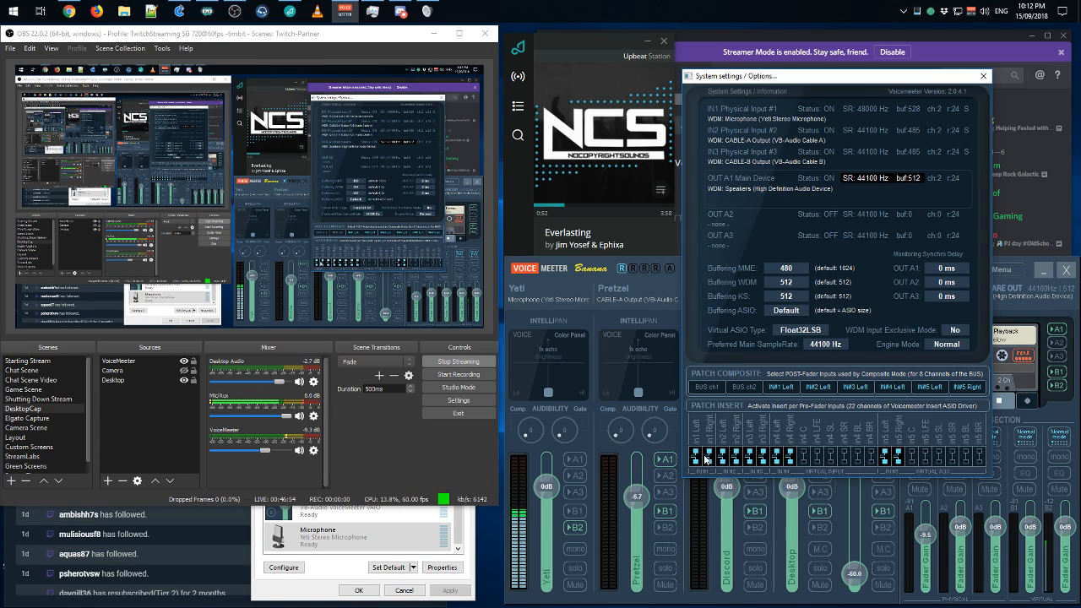
left_click(984, 76)
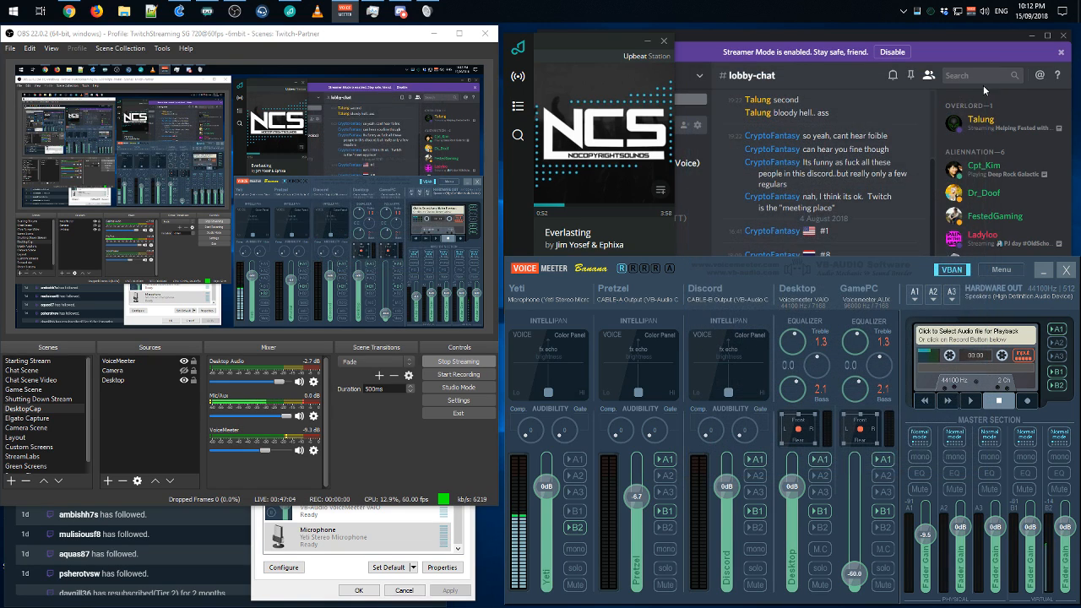
- Look at the B1 bus equalizer and close it, and switch on and open the B2 bus equalizer away from the mixer controls
right_click(1030, 472)
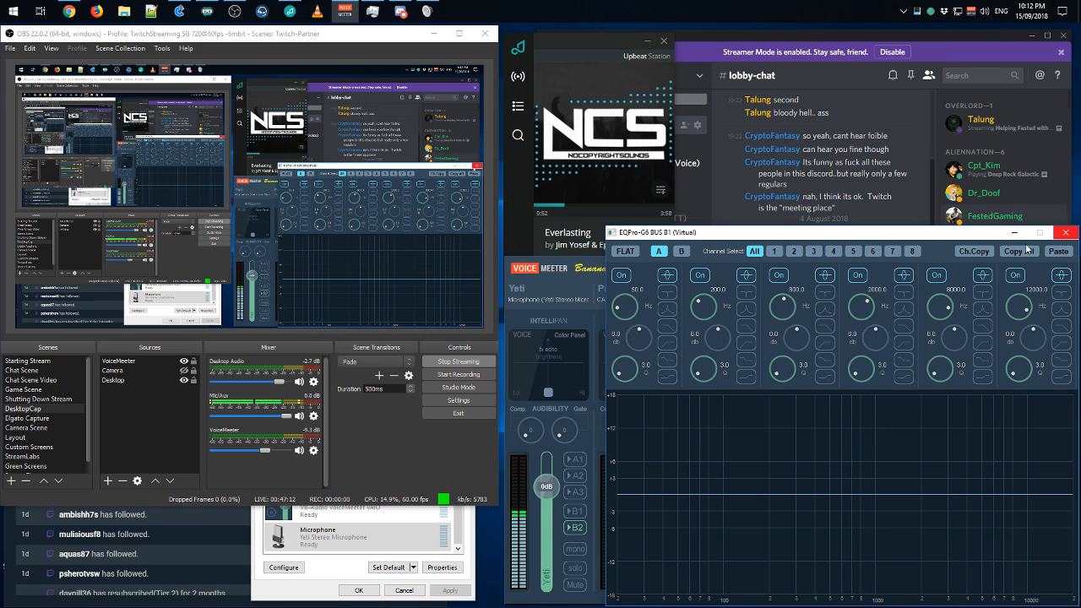
left_click(1066, 232)
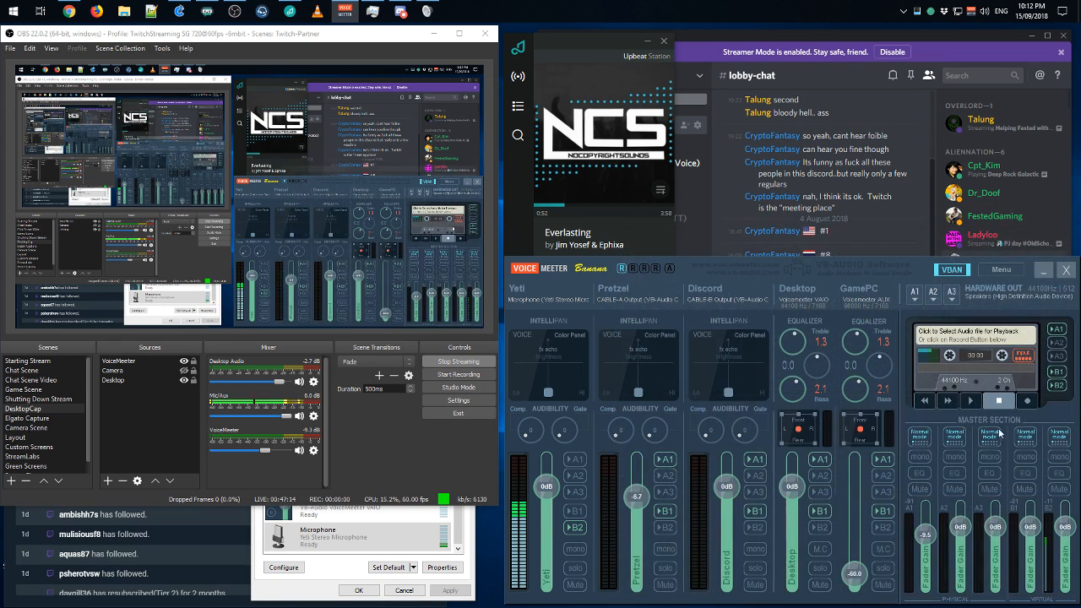
left_click(1064, 478)
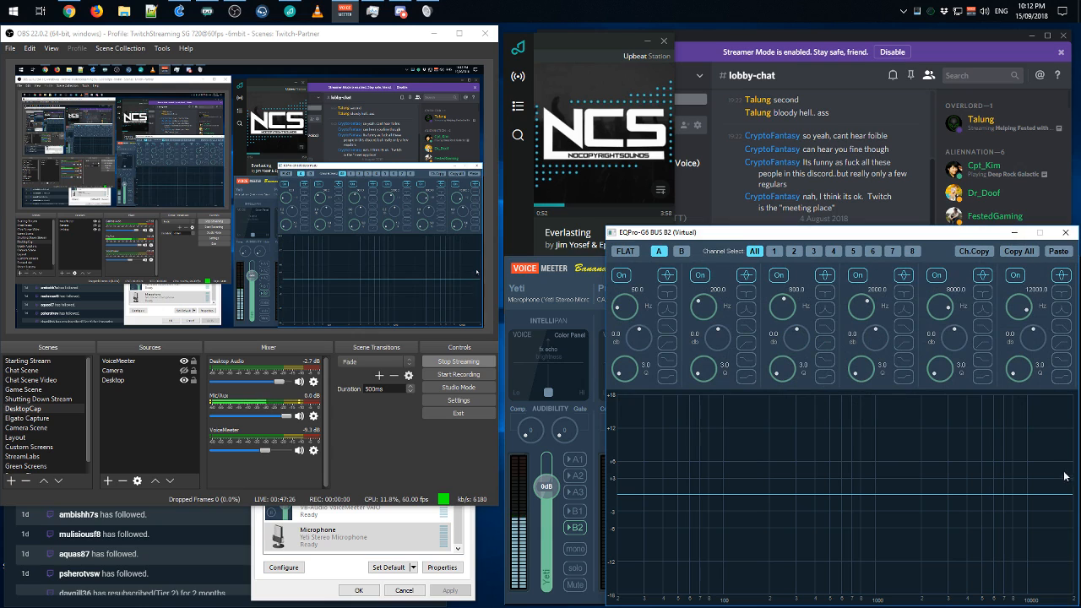
left_click_drag(956, 237, 544, 148)
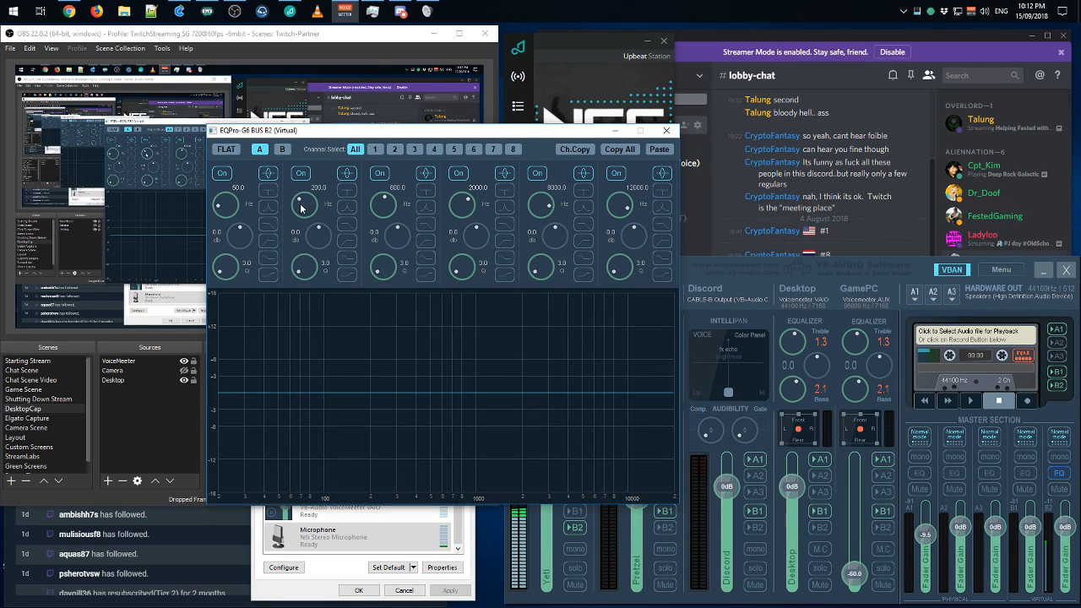
- Boost the B2 equalizer's first and fourth bands by 12 dB and the second by 7.3 dB at 72.8 Hz, and cut the sixth by 12 dB
left_click_drag(304, 203, 371, 249)
left_click_drag(524, 233, 537, 146)
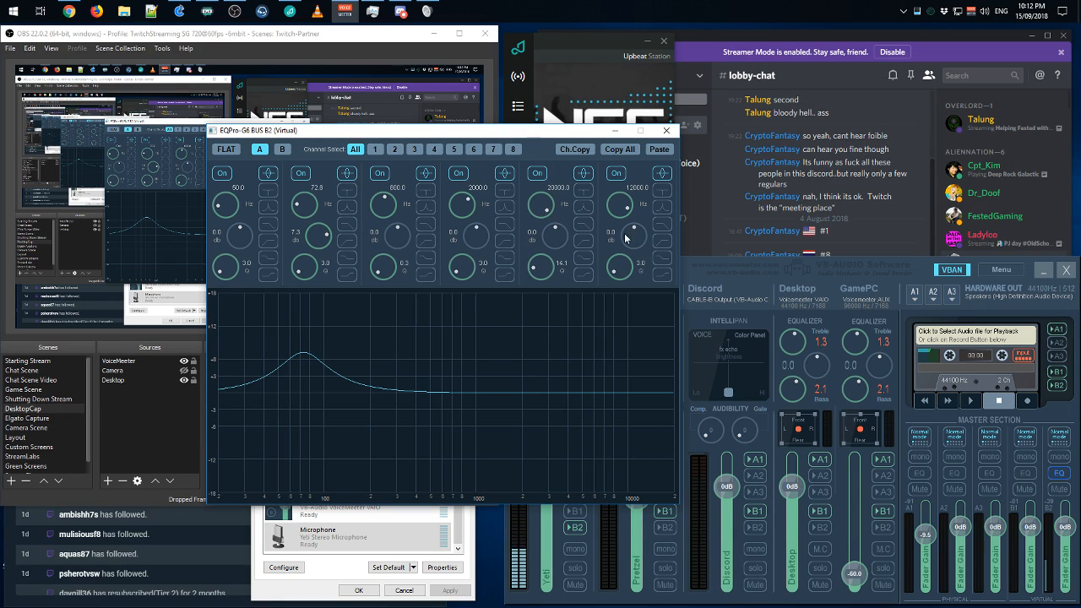
left_click_drag(614, 229, 653, 311)
left_click_drag(513, 225, 508, 161)
left_click_drag(239, 236, 224, 168)
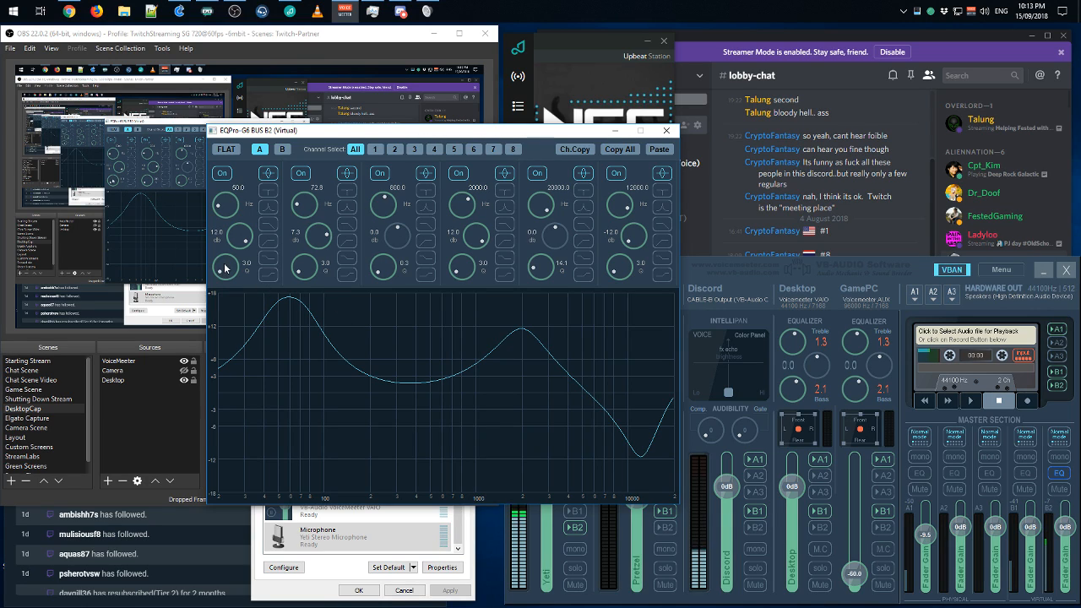
- Set the B2 equalizer's first band to Q 22.2, the fourth to 458.5 Hz and Q 10.9, and the fifth to 2806.2 Hz and 3.3 dB
scroll(291, 302, "down", 5)
scroll(290, 304, "up", 10)
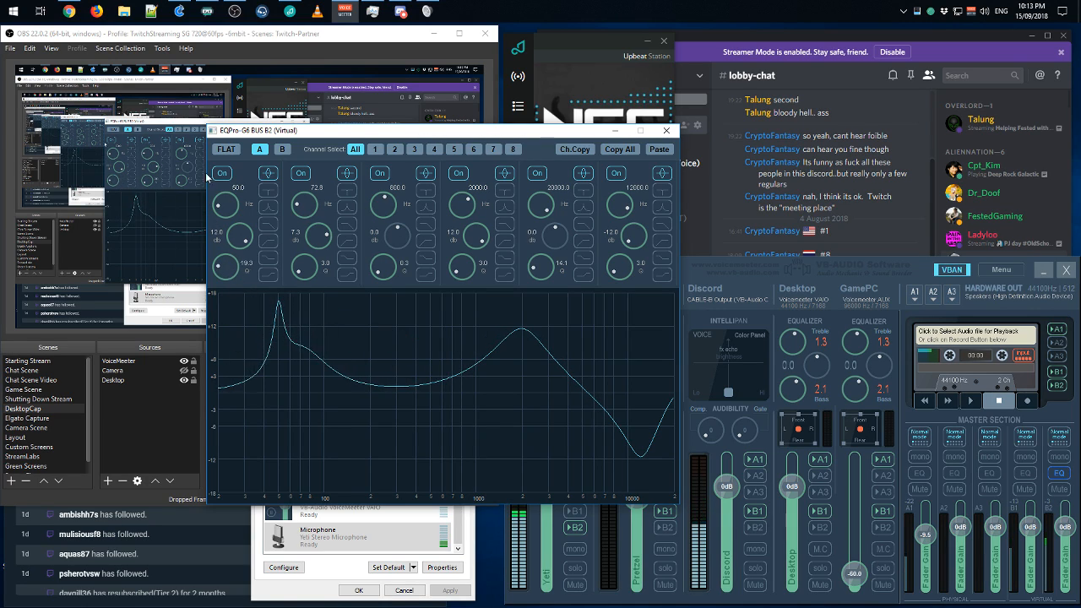
scroll(462, 266, "up", 3)
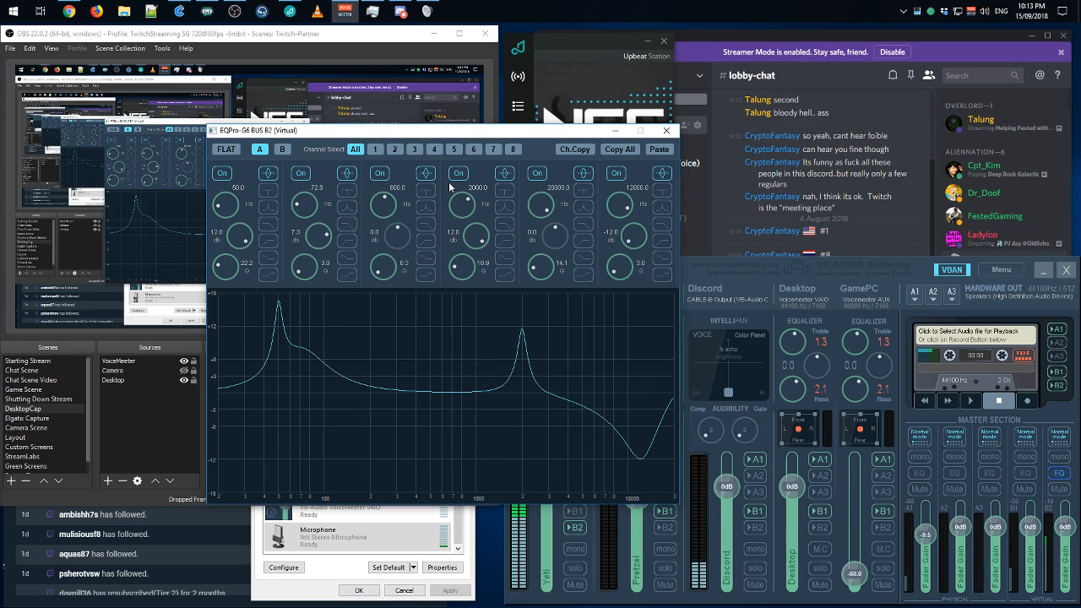
scroll(461, 204, "down", 5)
mouse_move(485, 238)
left_mouse_down()
mouse_move(465, 220)
mouse_move(495, 231)
left_mouse_up()
scroll(556, 245, "up", 3)
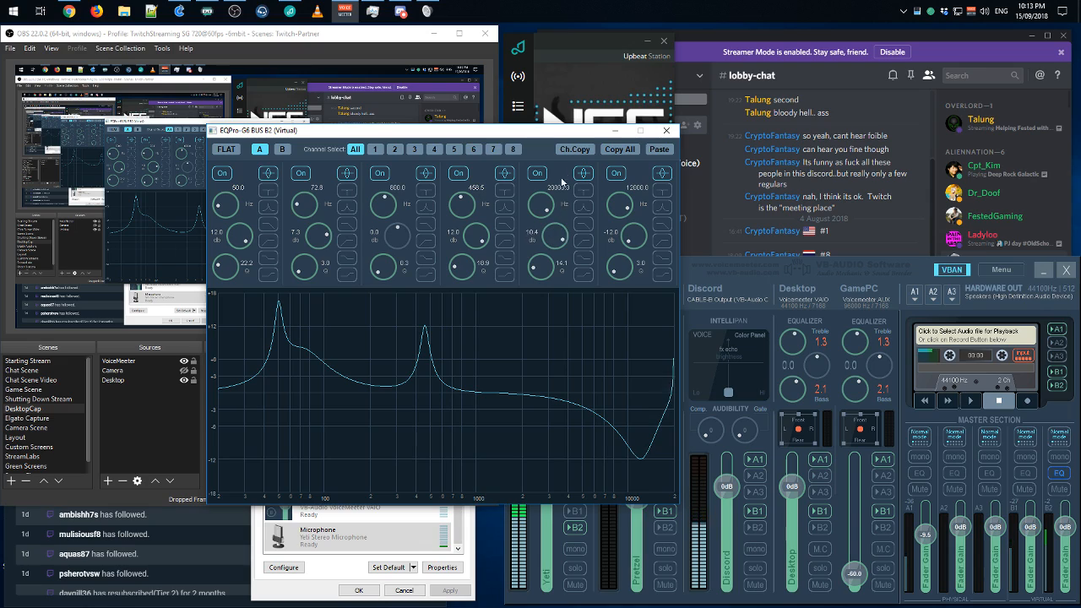
left_click_drag(547, 209, 563, 344)
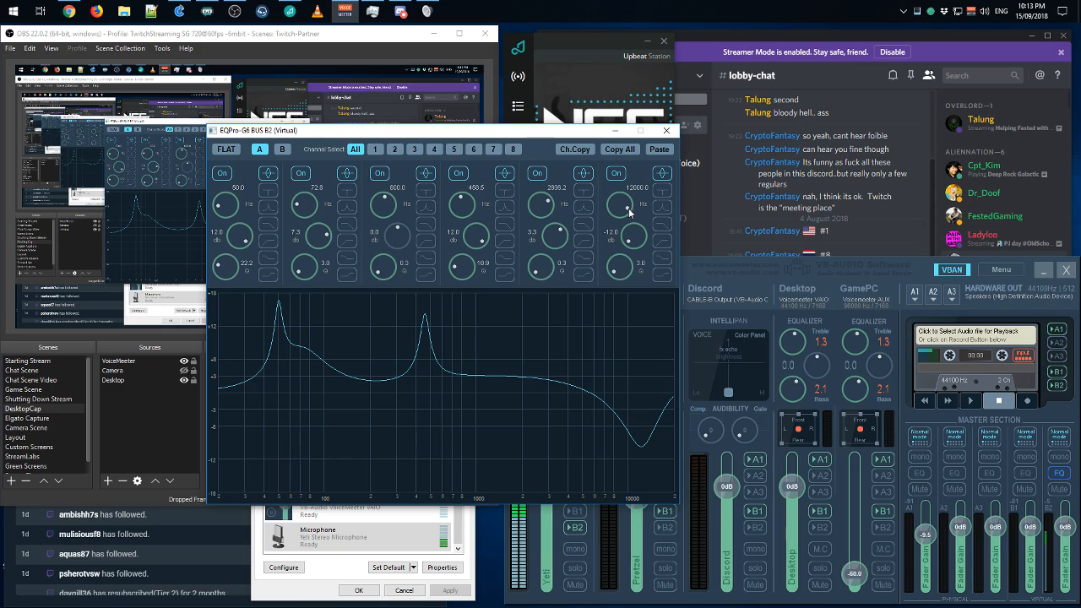
- Reset the B2 bus equalizer to flat and switch the equalizer off
left_click(226, 150)
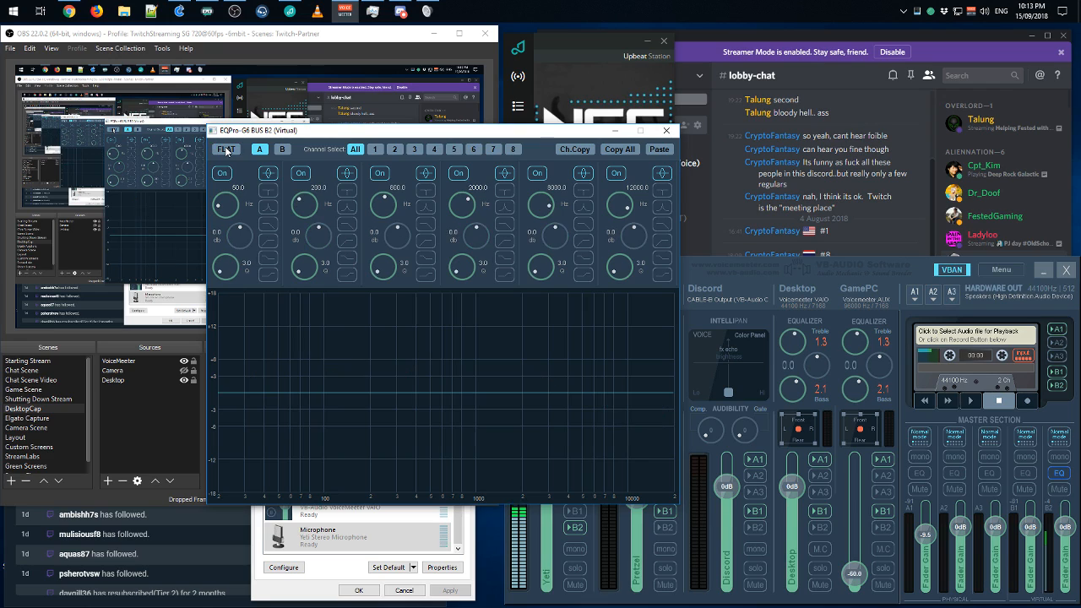
left_click(1059, 474)
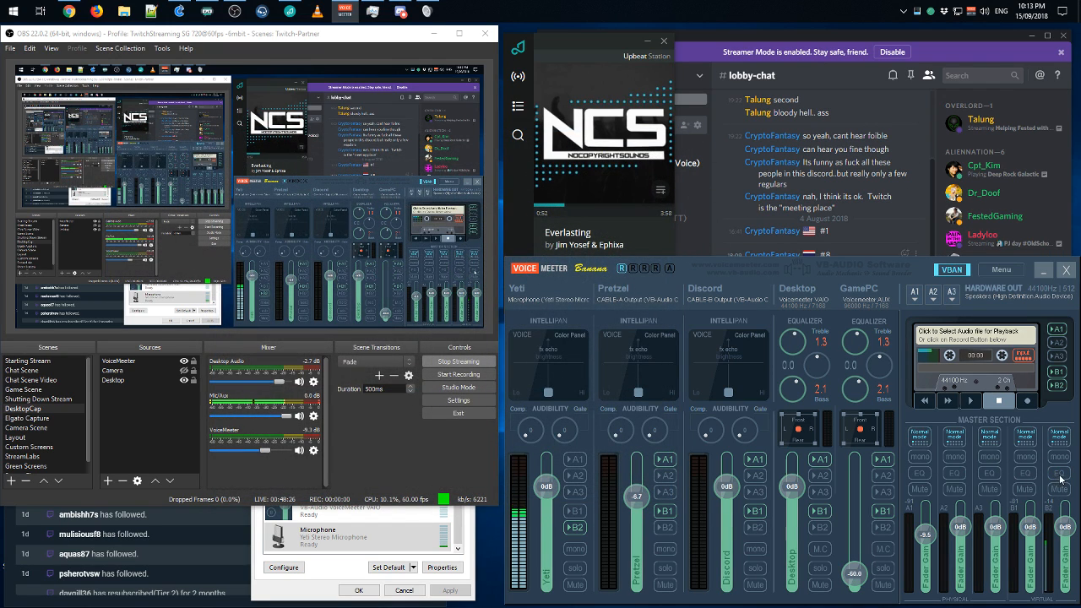
- Mute the Yeti microphone channel in the mixer and unmute it again
left_click(1057, 489)
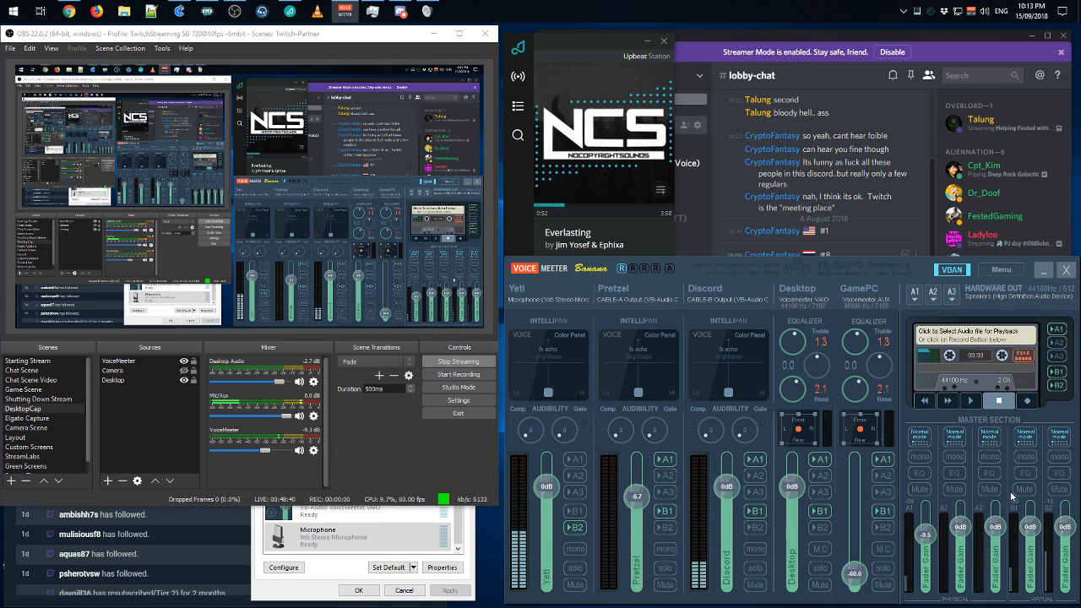
left_click(575, 584)
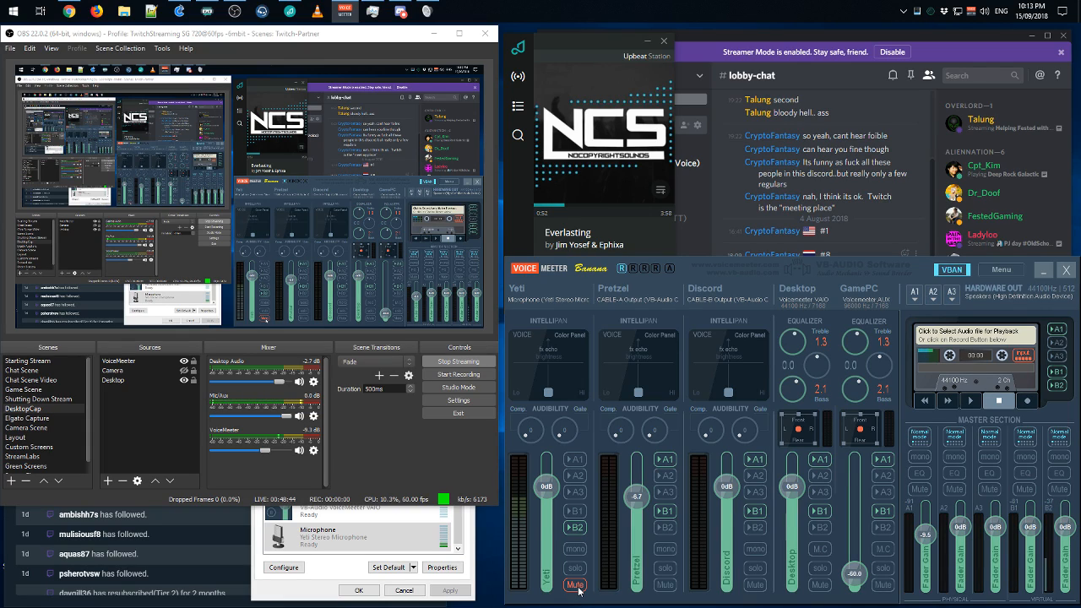
left_click(575, 584)
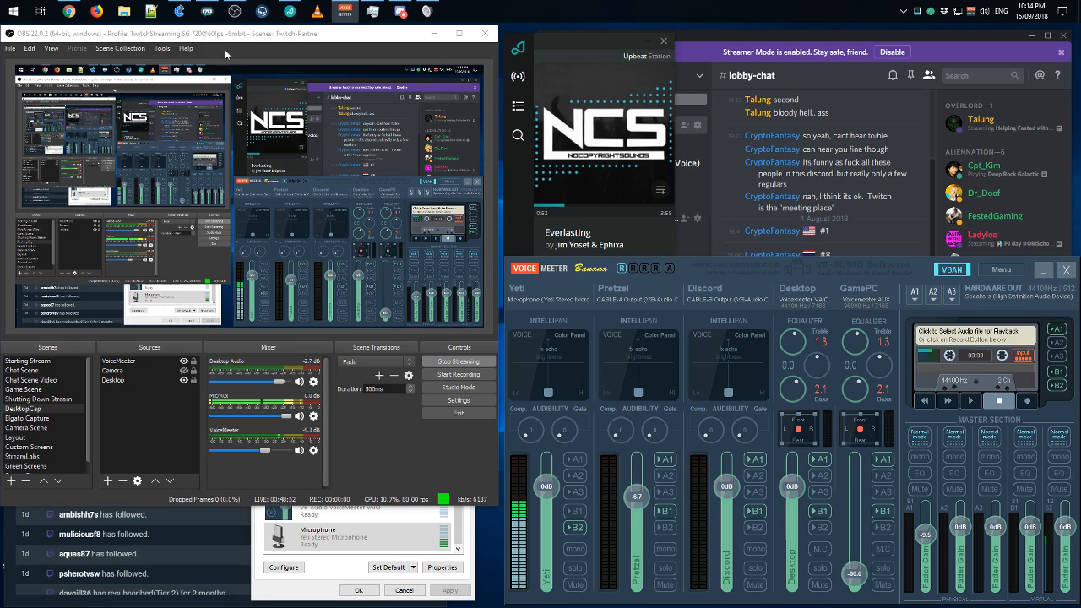
- Switch to Cantabile Lite with the StreamSettings session and position its window to inspect the input routes and the Microphone EQ rack
mouse_move(177, 13)
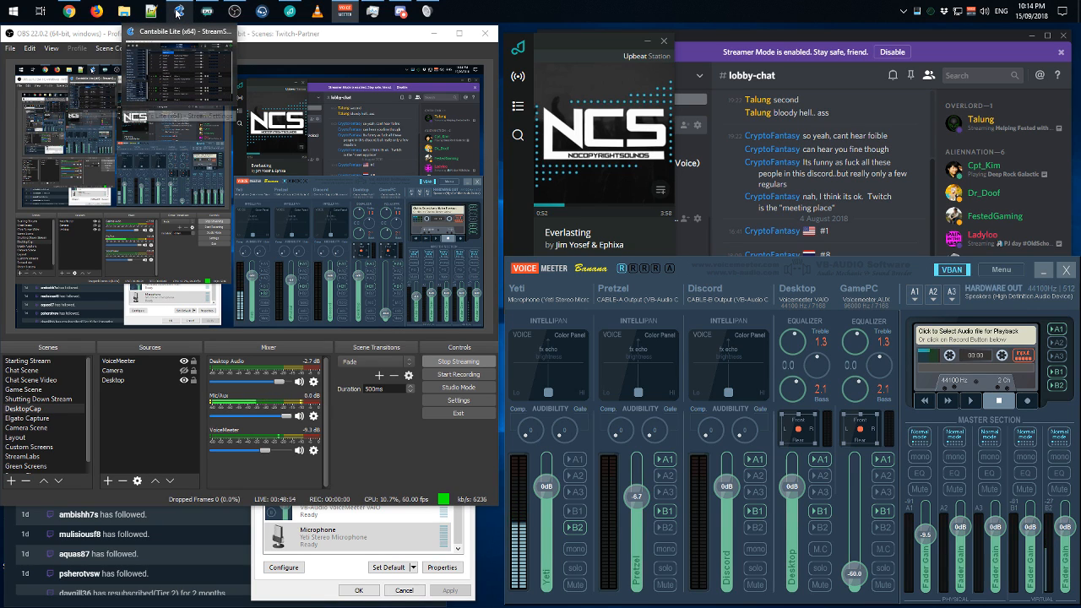
left_click(177, 12)
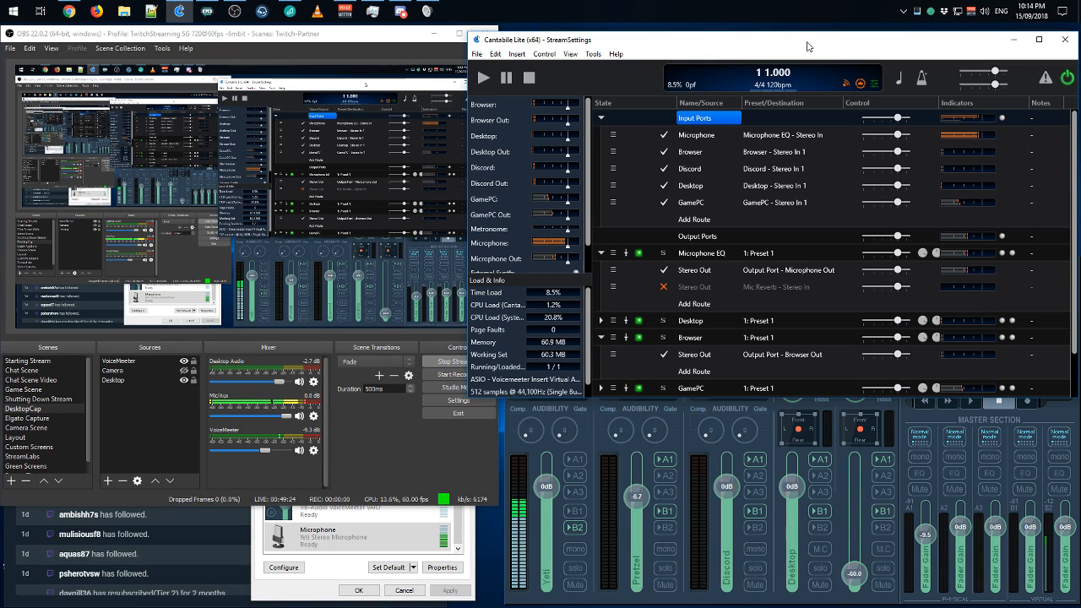
left_click_drag(810, 44, 640, 107)
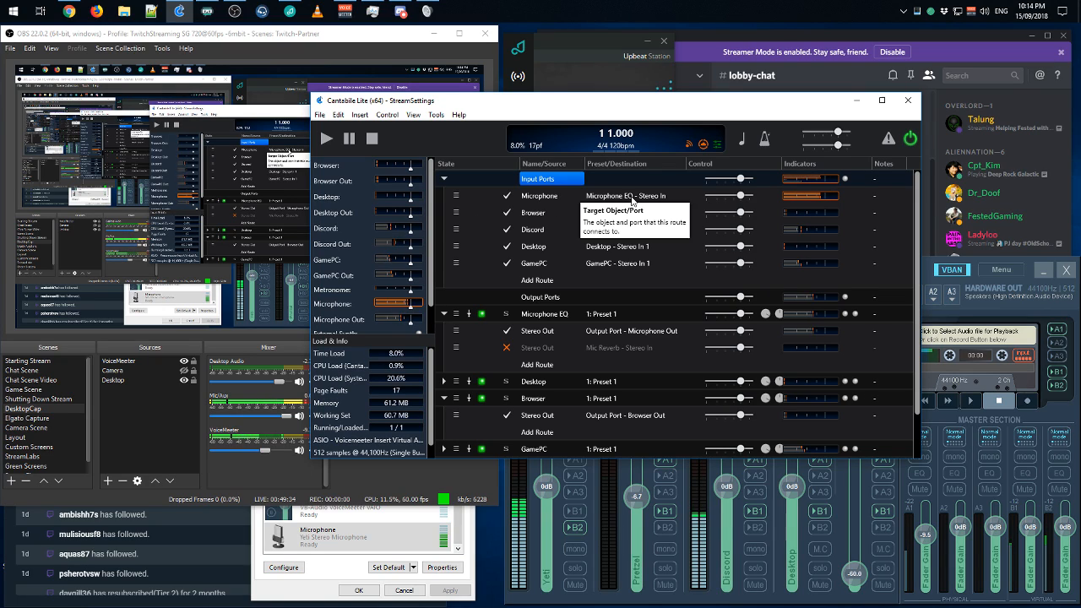
left_click_drag(663, 108, 673, 51)
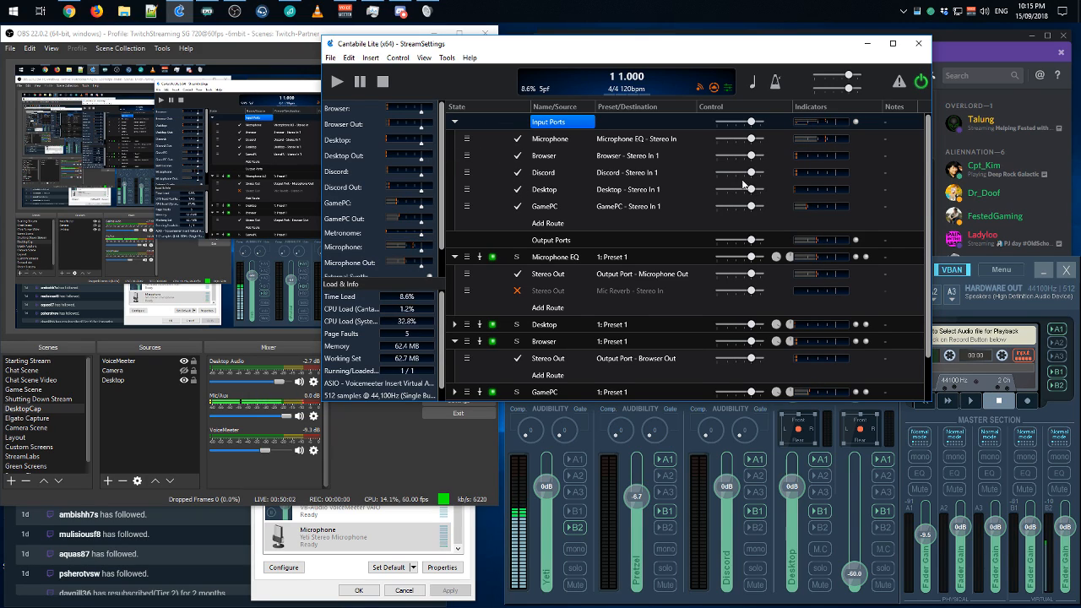
- Open the audio port assignments in Cantabile's options
left_click(446, 58)
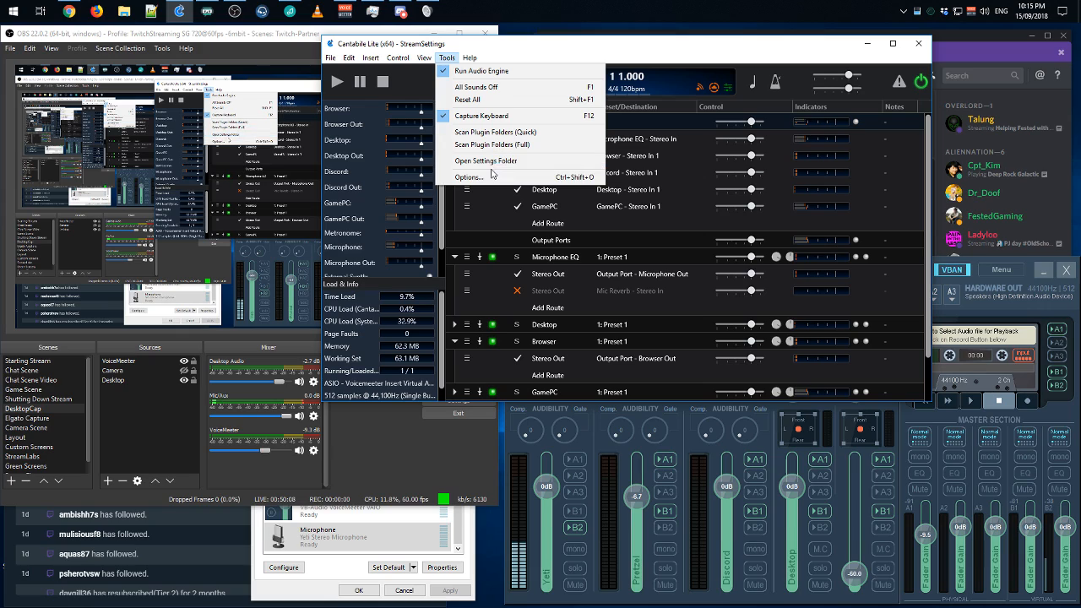
mouse_move(424, 59)
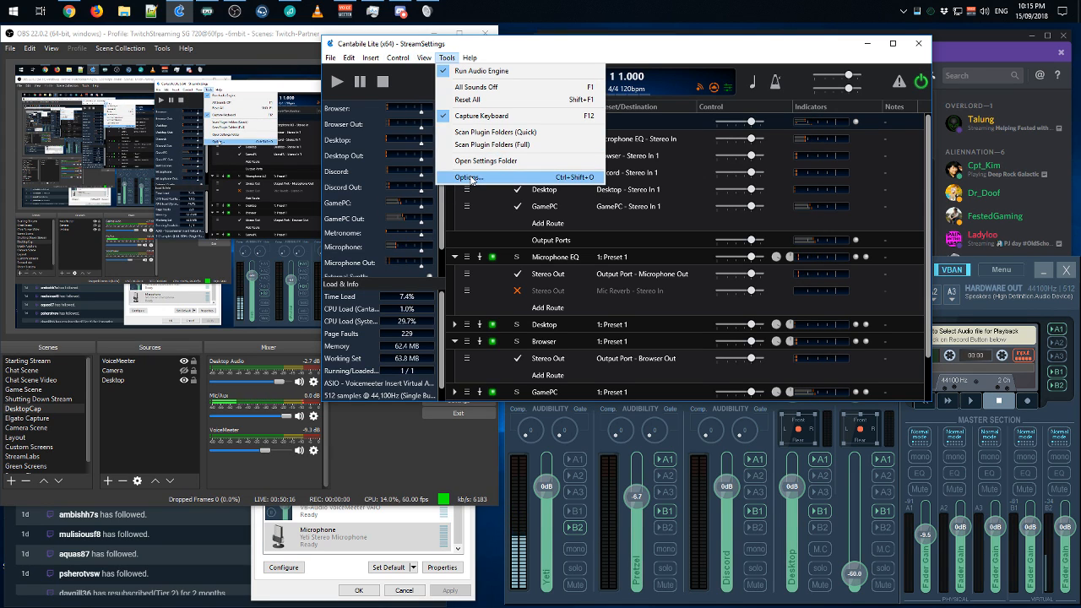
left_click(469, 177)
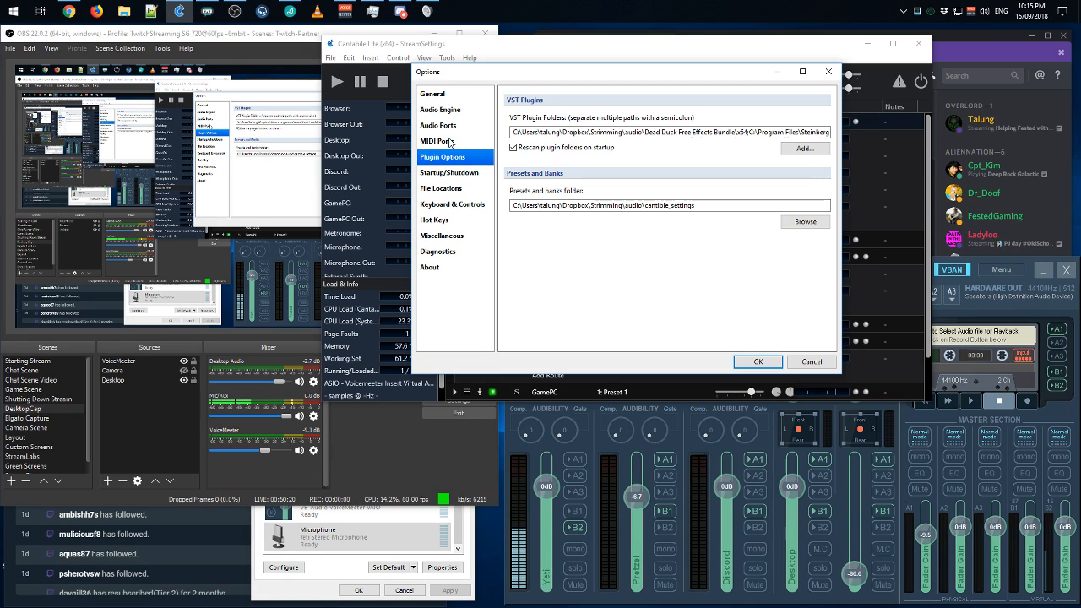
left_click(450, 143)
left_click(446, 126)
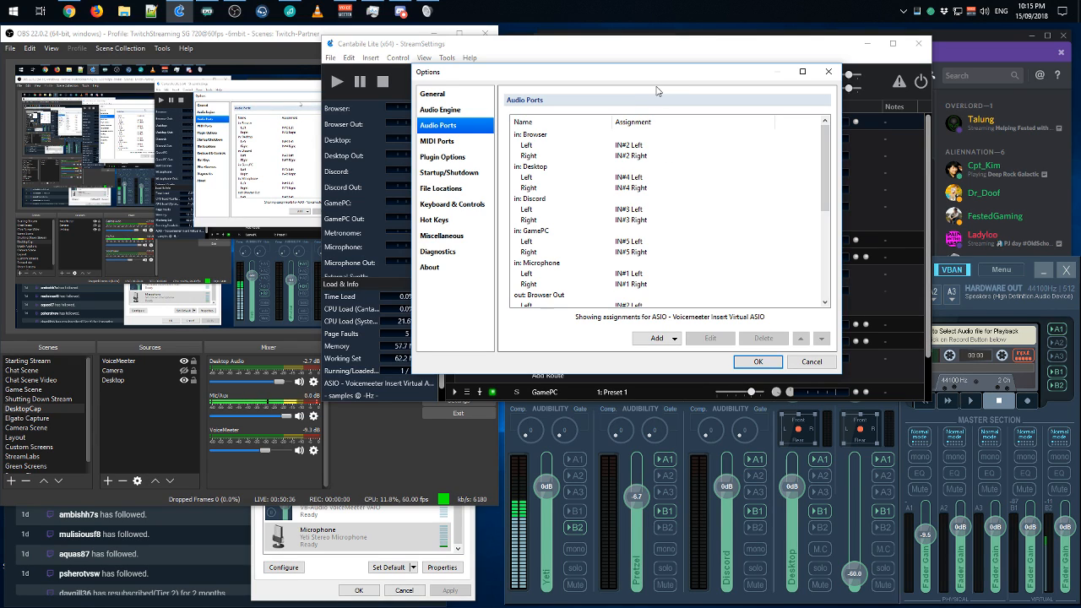
- Review the Voicemeeter Insert Virtual ASIO channel assignments of Cantabile's input and output ports, from Browser through Microphone Out
left_click_drag(651, 82, 531, 73)
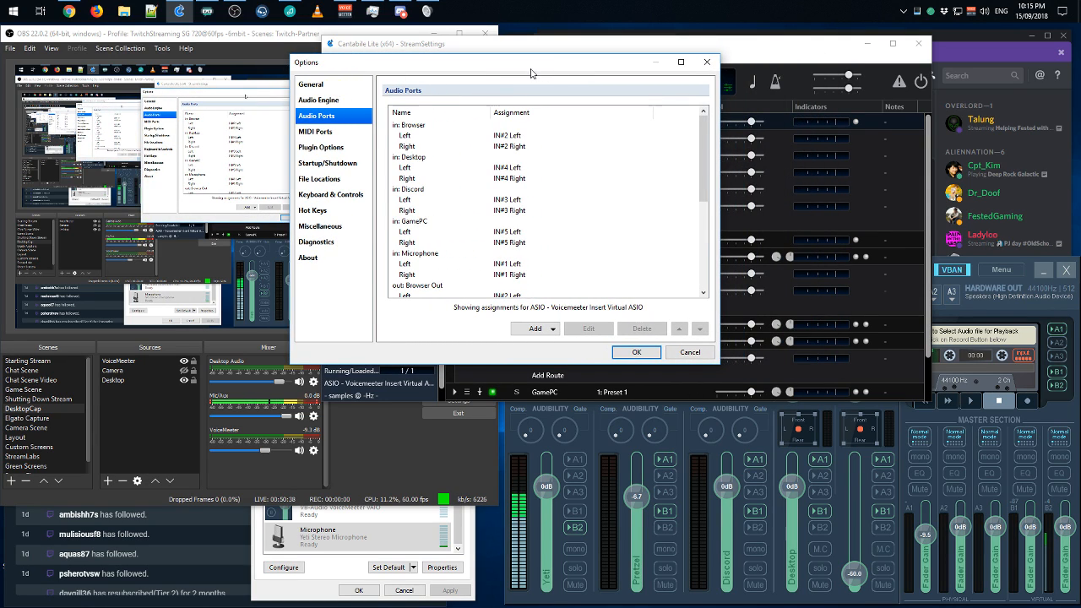
left_click_drag(701, 169, 700, 191)
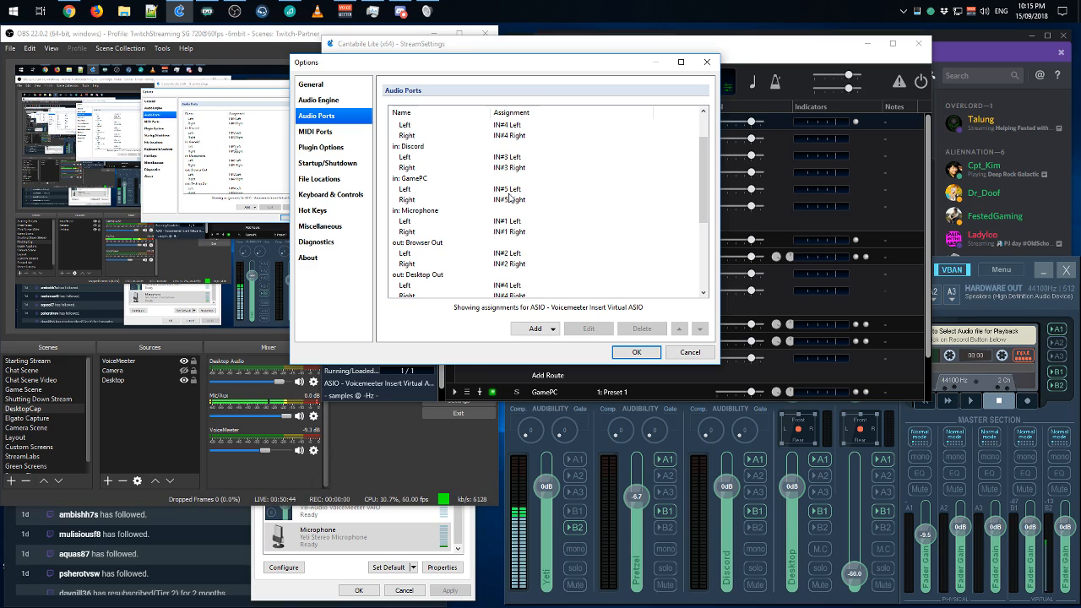
left_click_drag(699, 210, 700, 167)
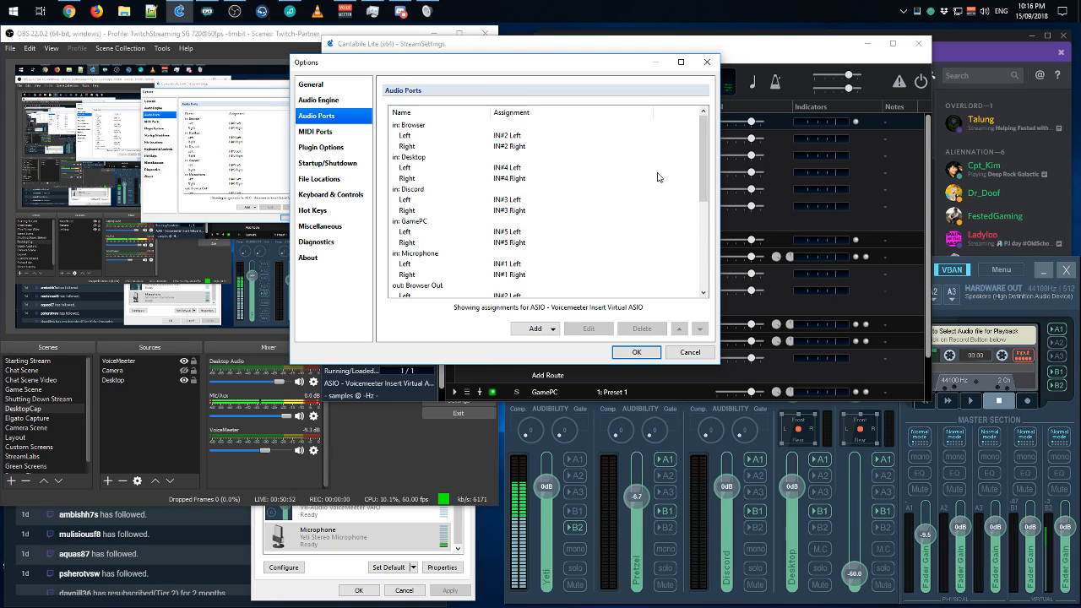
left_click_drag(699, 183, 700, 204)
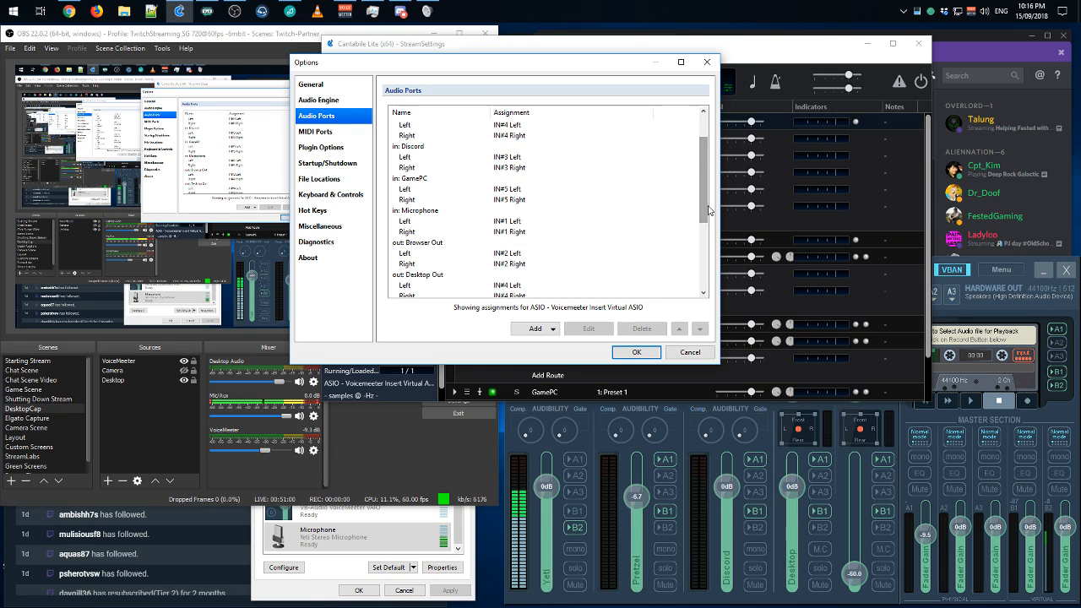
left_click_drag(705, 211, 700, 275)
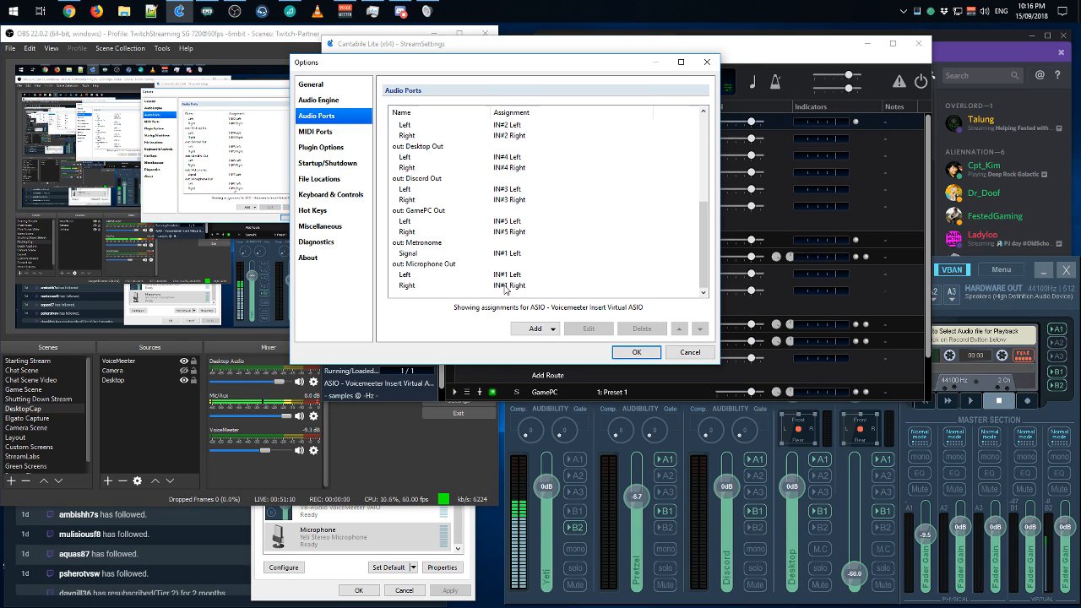
- Compare VoiceMeeter's patch insert switches in its system settings with Cantabile's audio port assignments, and close the VoiceMeeter settings
left_click(1002, 271)
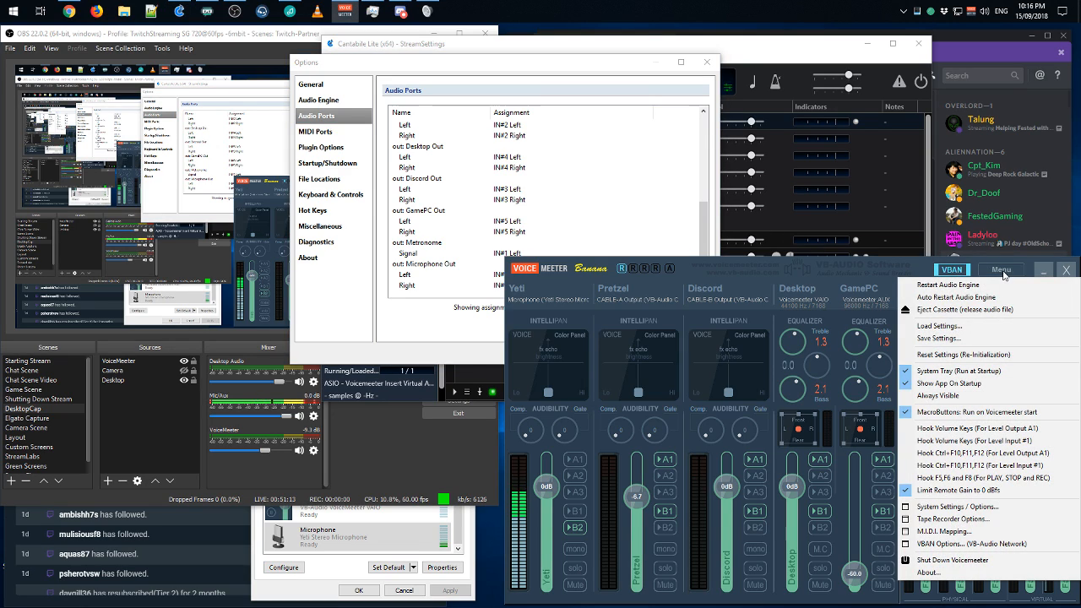
left_click(959, 506)
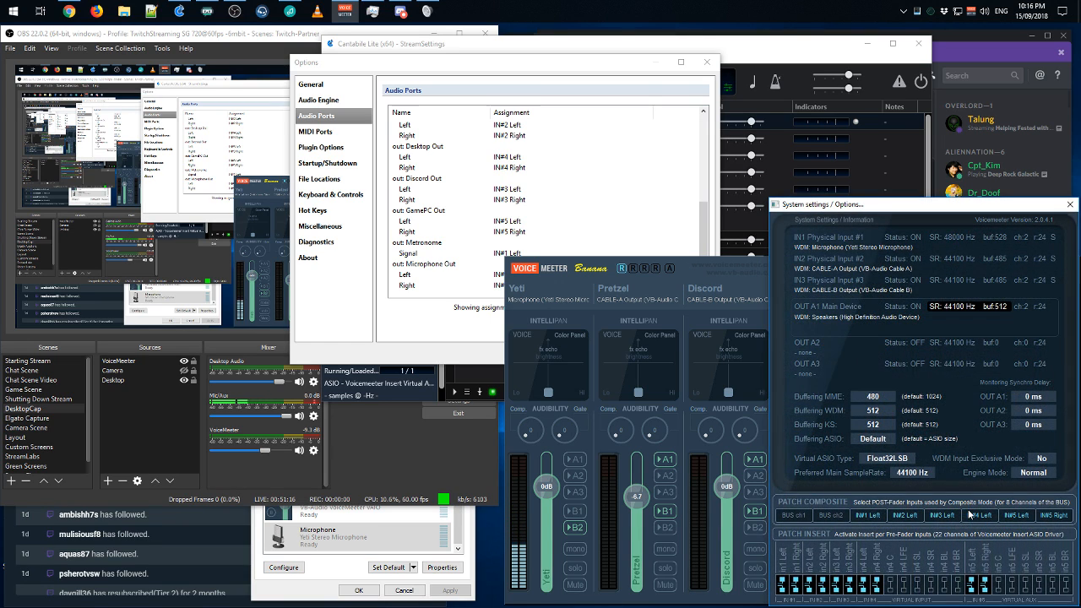
left_click_drag(934, 212, 884, 125)
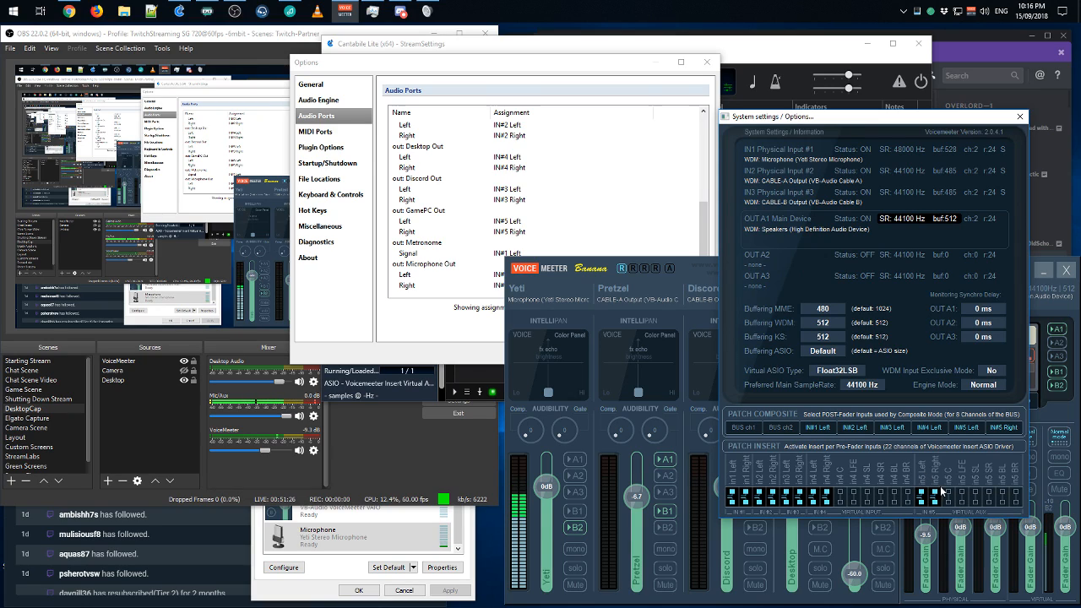
left_click(409, 325)
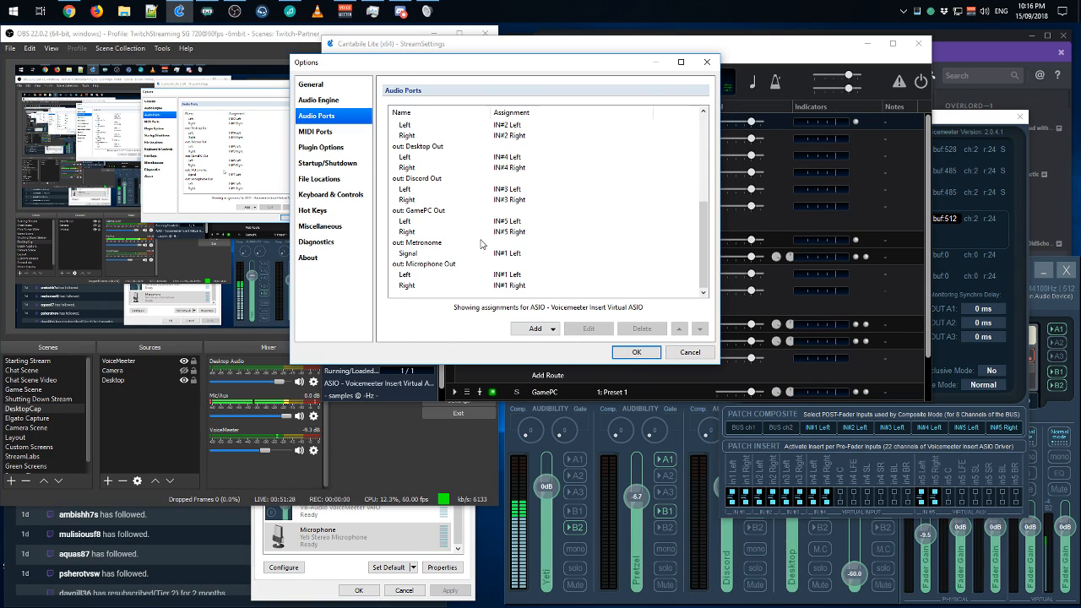
left_click_drag(703, 245, 703, 156)
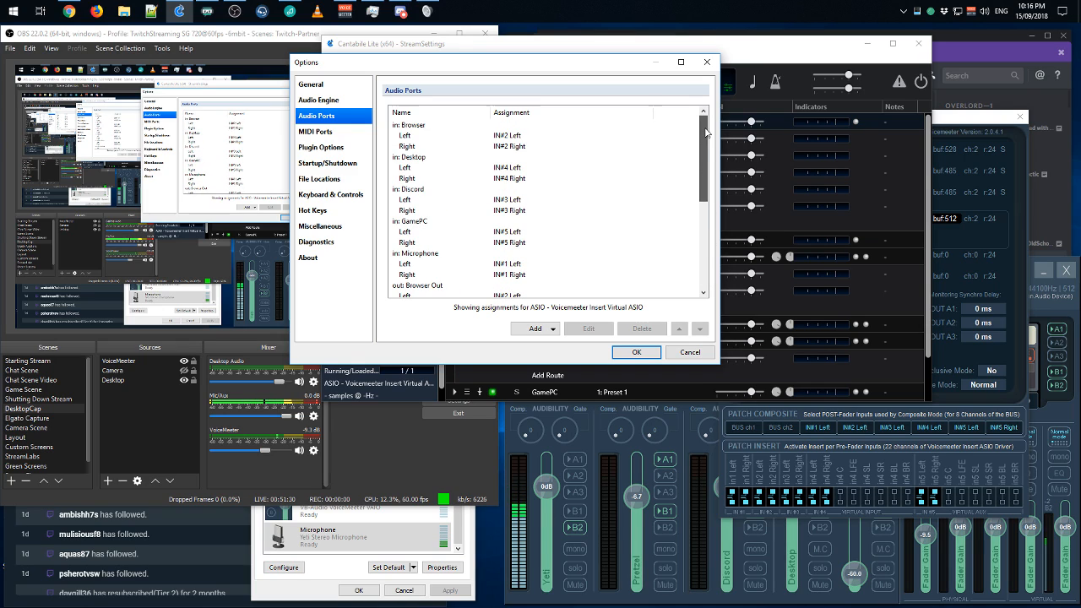
left_click(829, 601)
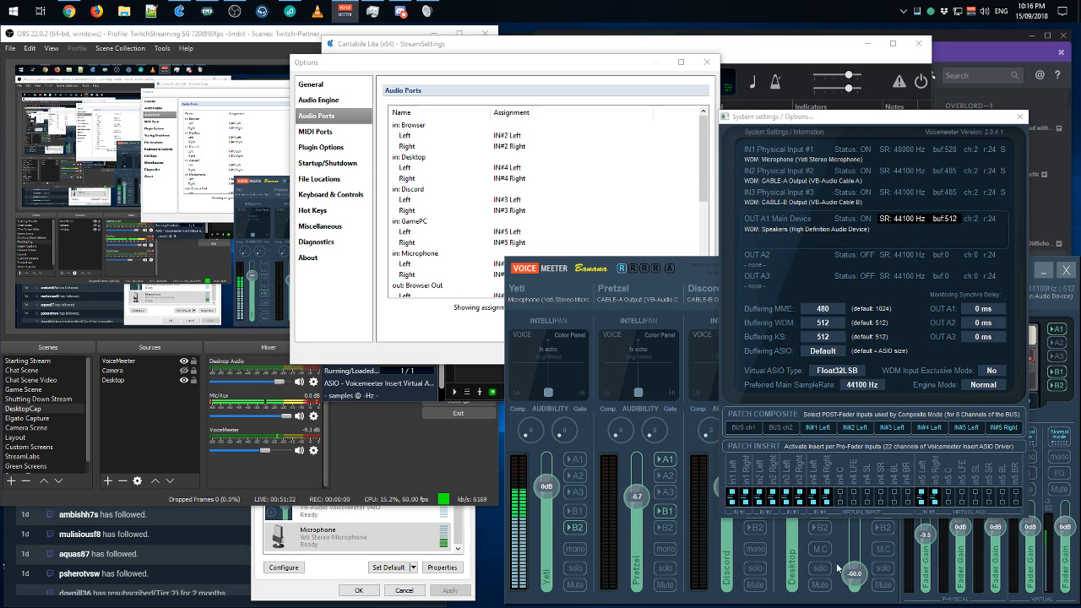
left_click(1019, 116)
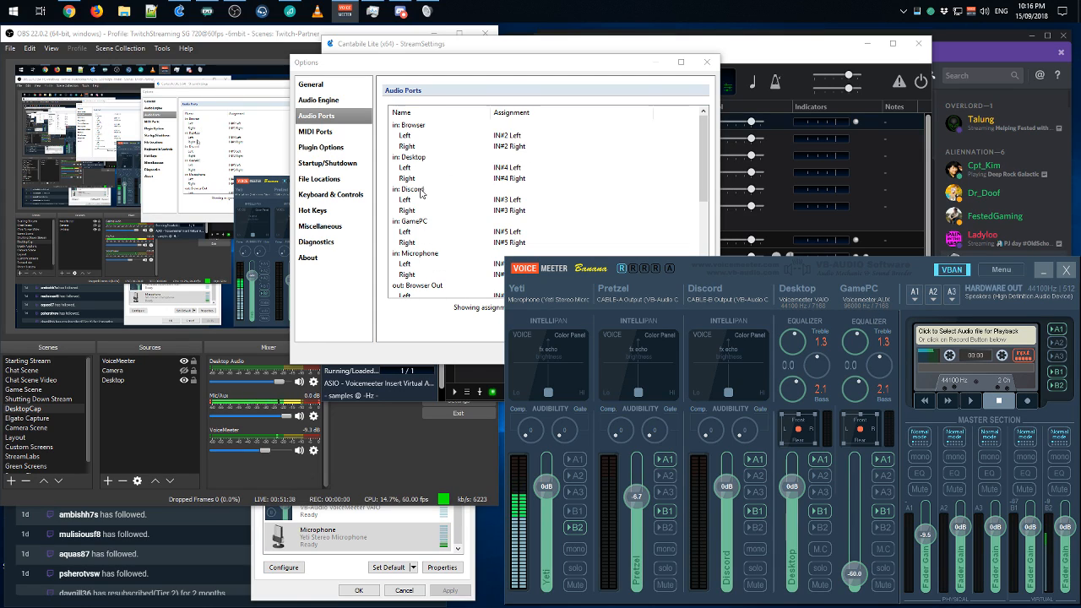
left_click(513, 71)
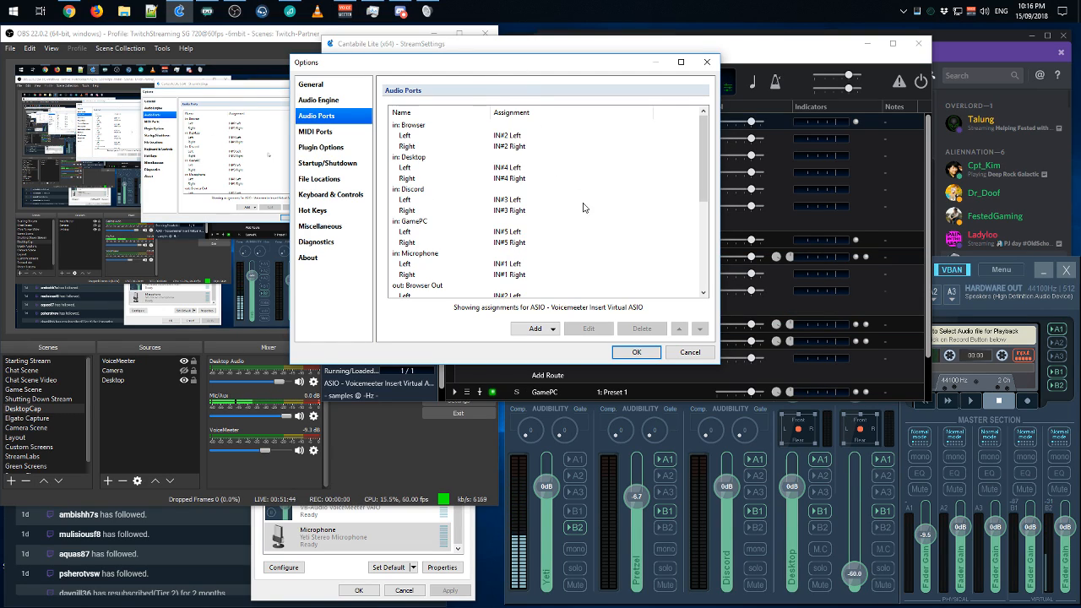
left_click(542, 332)
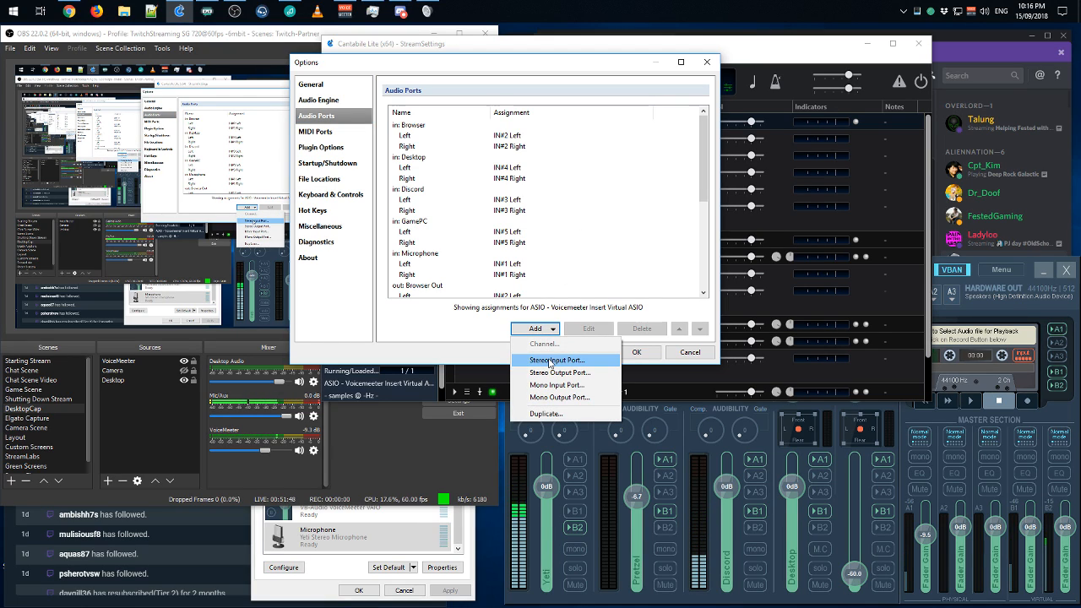
left_click(550, 362)
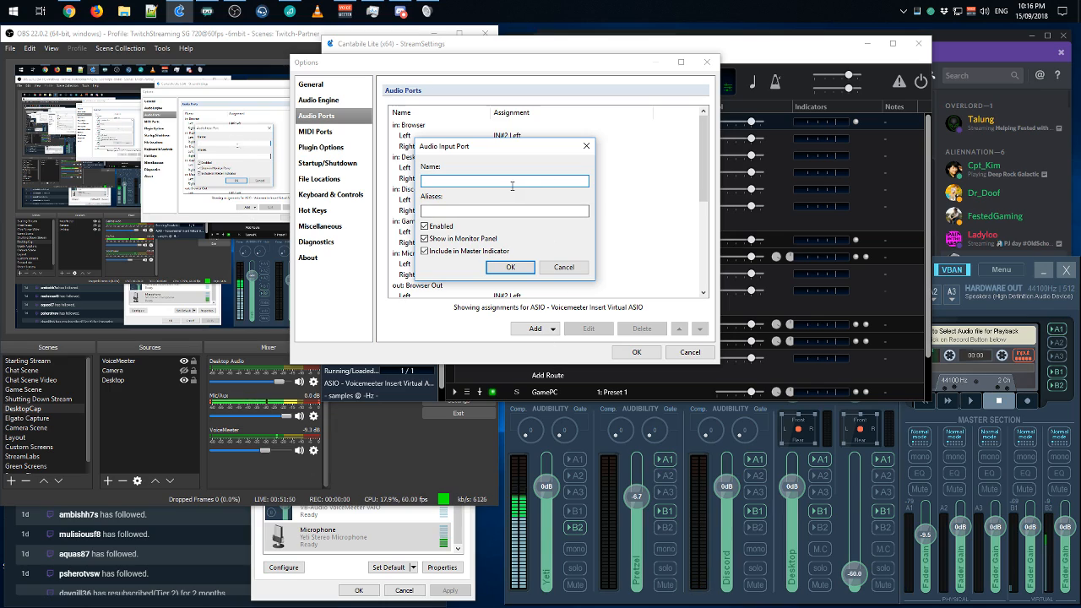
left_click(462, 210)
left_click(573, 272)
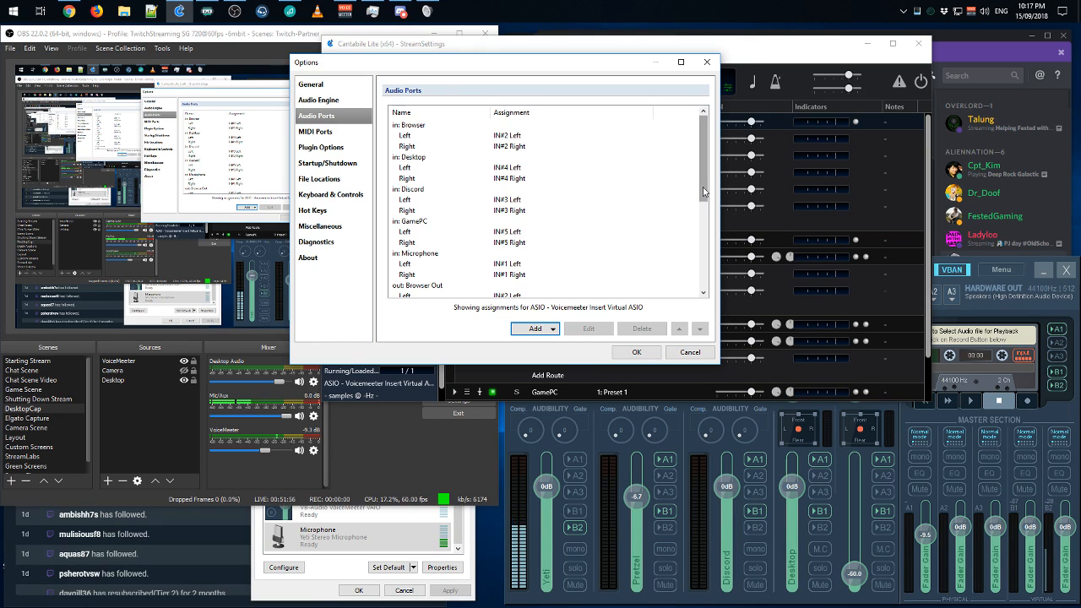
- Add a stereo input port named test to the audio ports
left_click(540, 330)
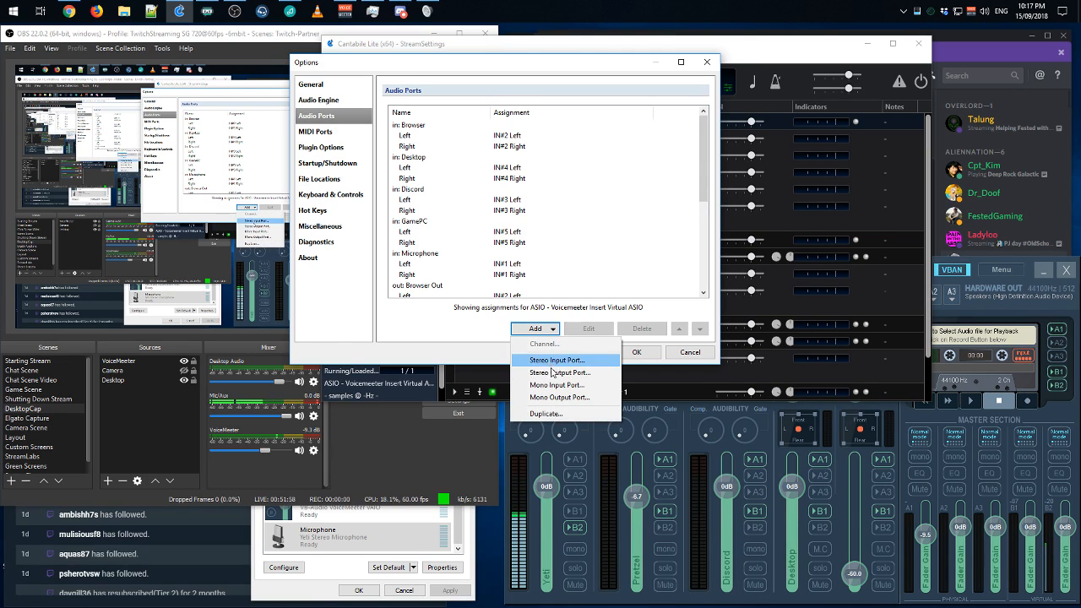
left_click(551, 361)
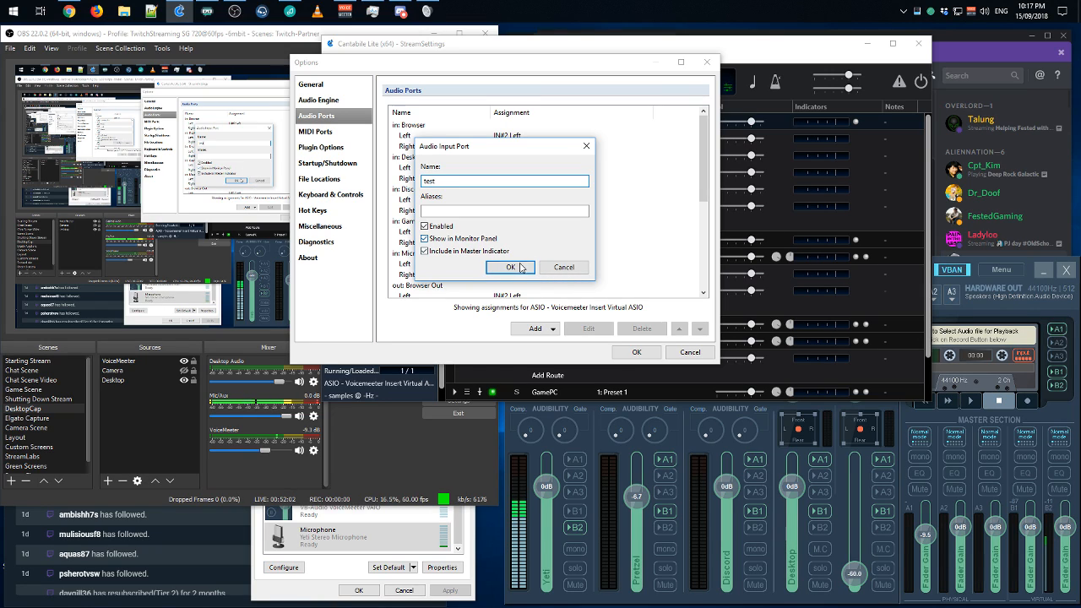
left_click(510, 266)
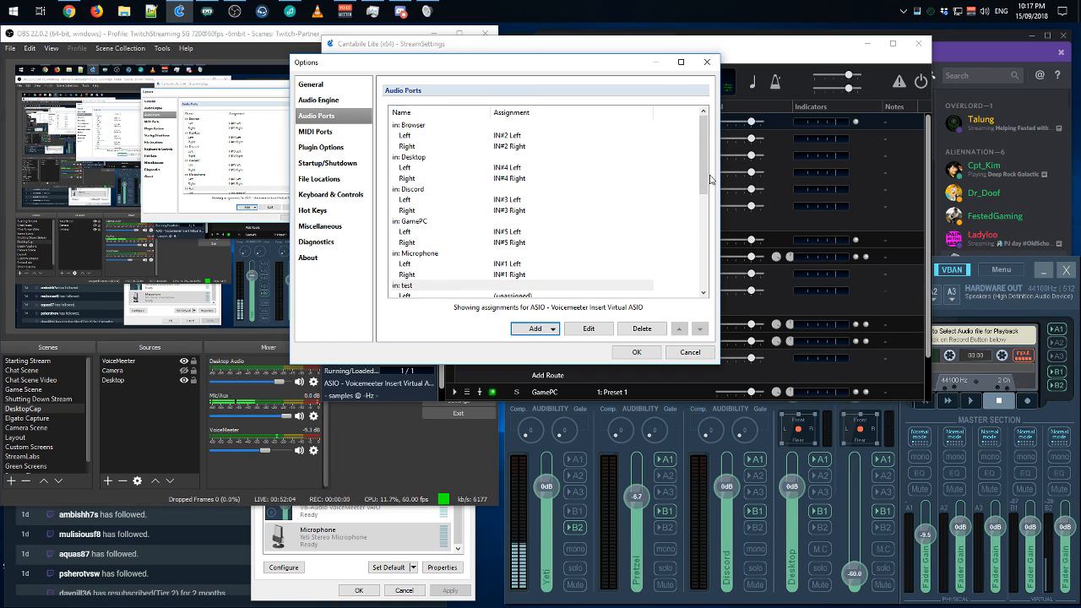
- Try to assign channel IN#1 Left to the Left channel of the test input port
scroll(700, 199, "down", 2)
left_click(513, 231)
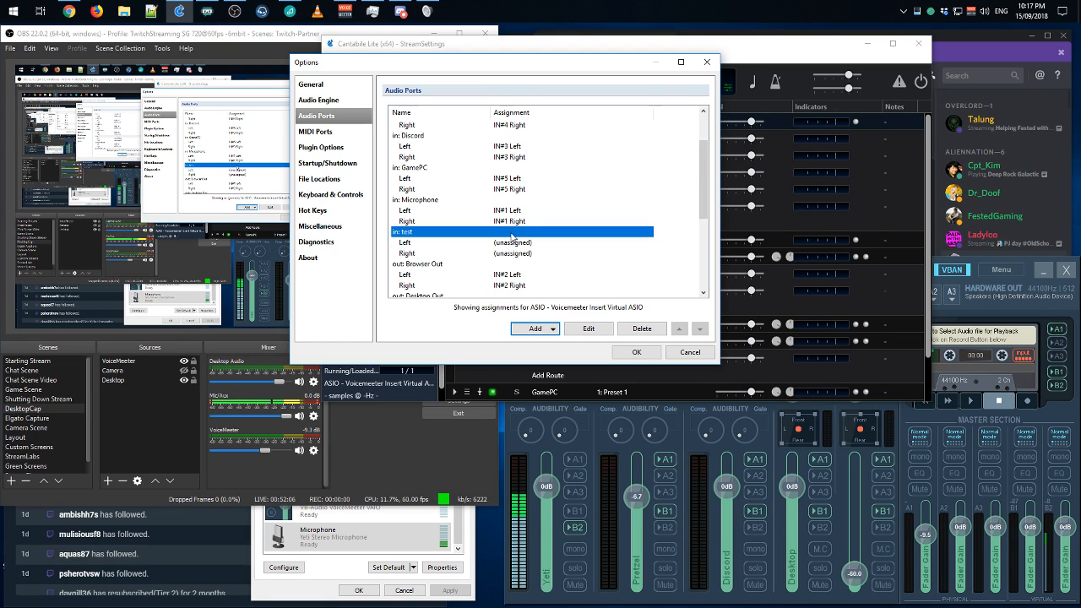
double_click(513, 242)
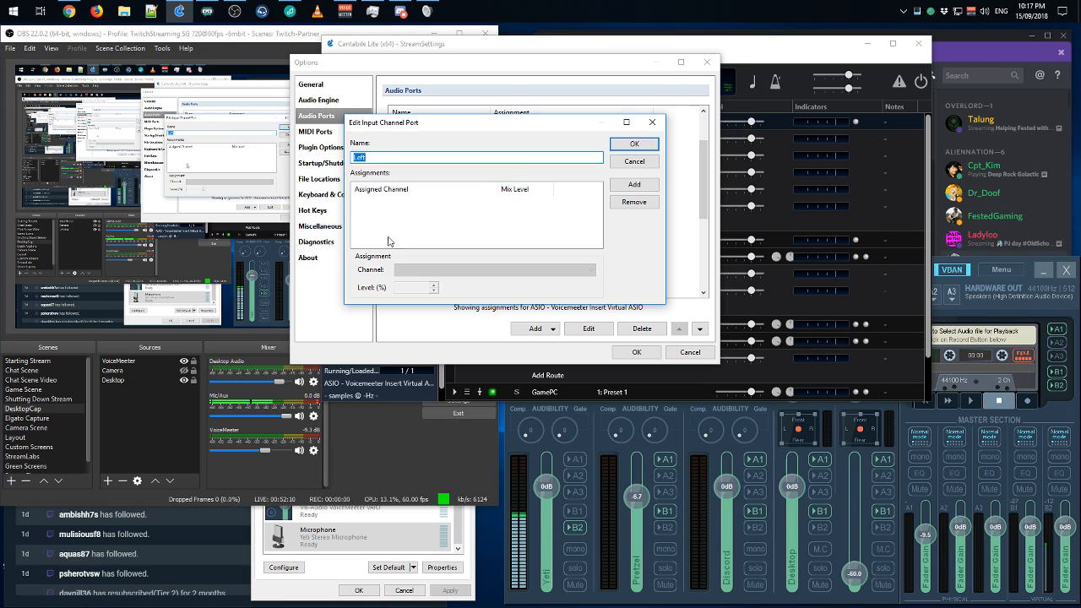
left_click(392, 191)
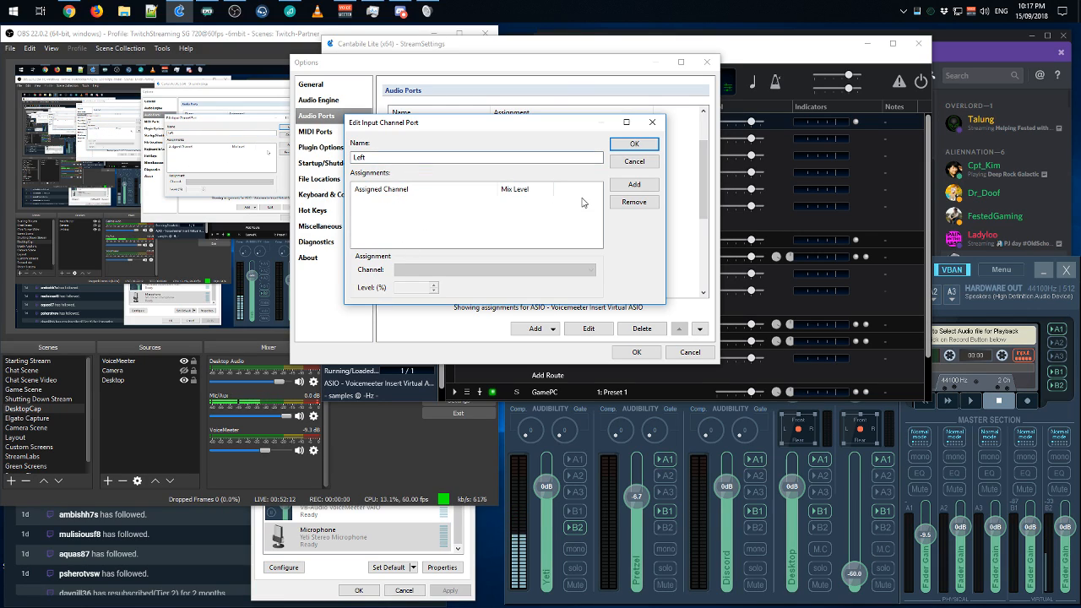
left_click(641, 186)
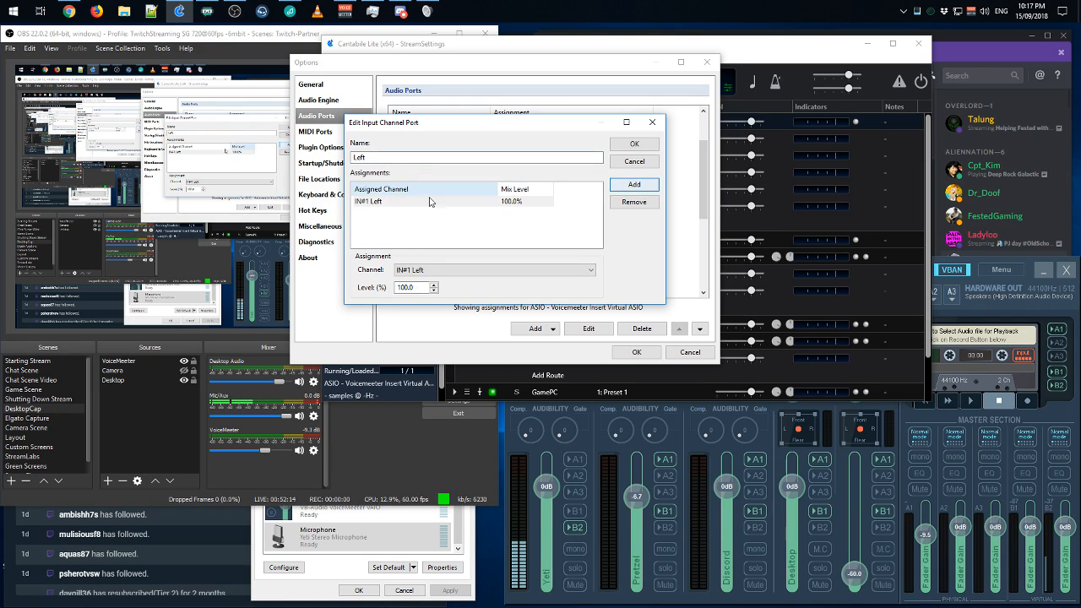
left_click(474, 269)
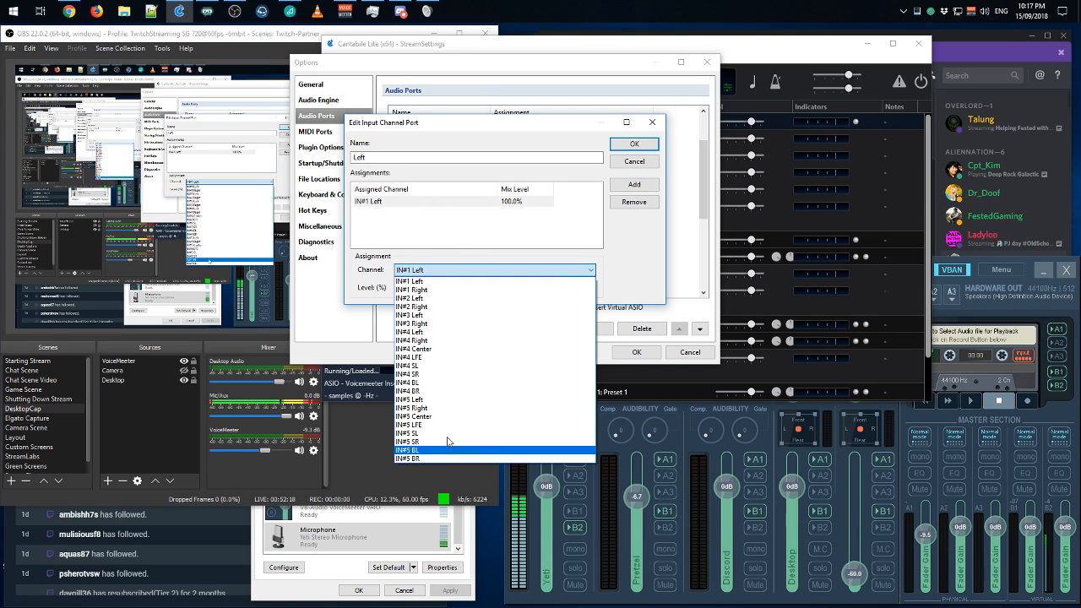
left_click(588, 291)
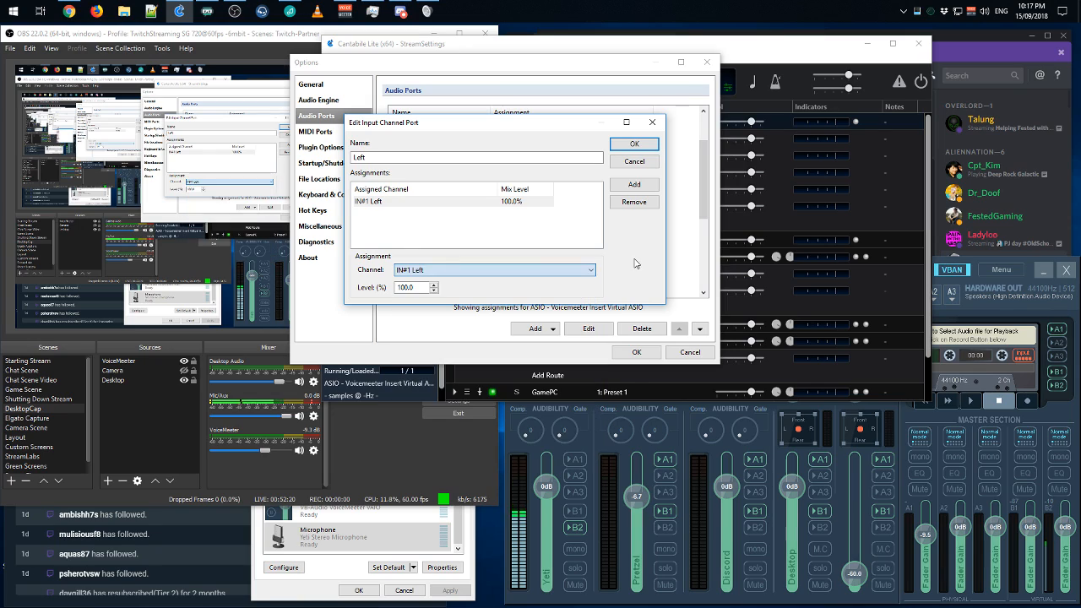
left_click(634, 160)
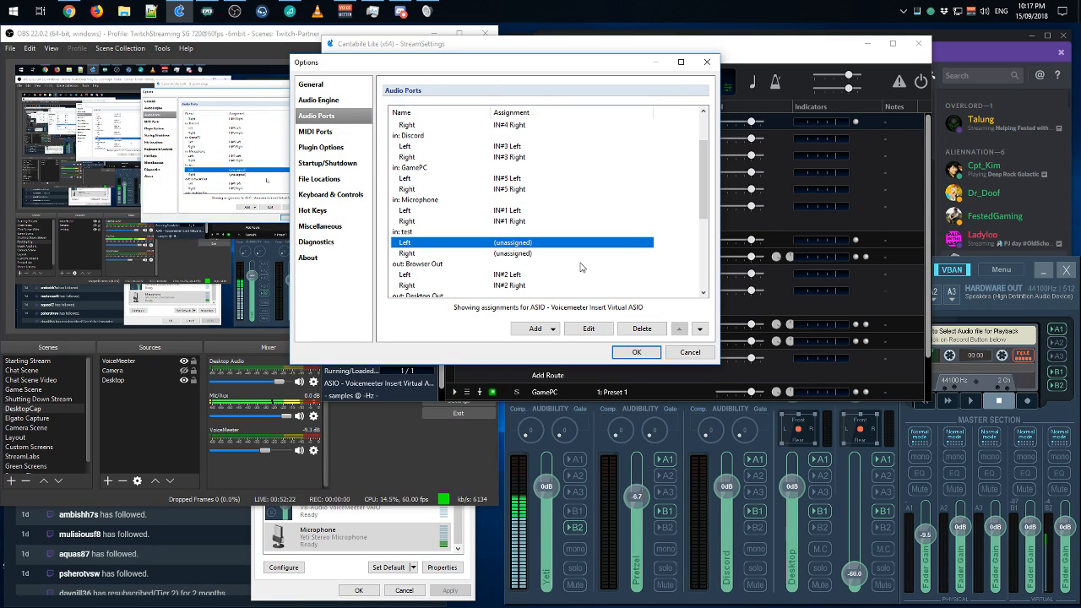
- Delete the test input port from the audio ports
left_click(402, 233)
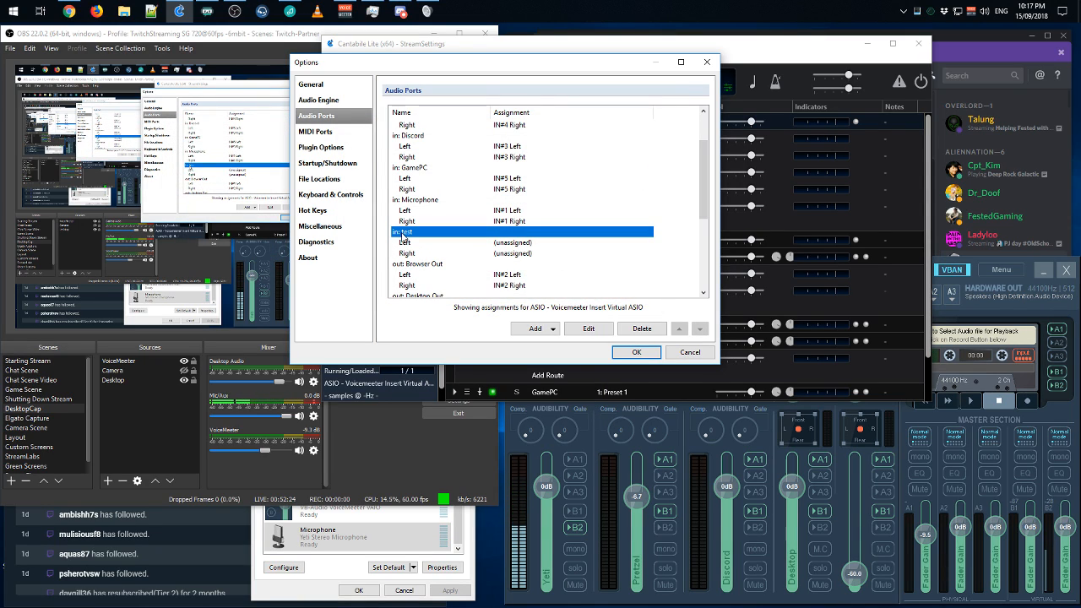
left_click(642, 329)
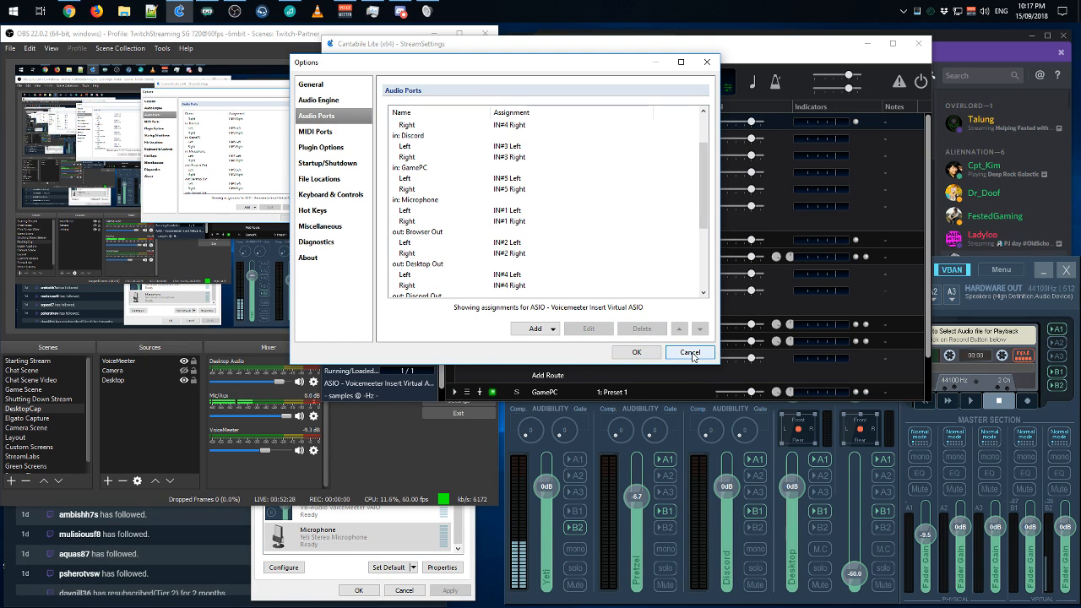
- Accept the audio port options, dismiss the driver error, and restart Cantabile
left_click(648, 355)
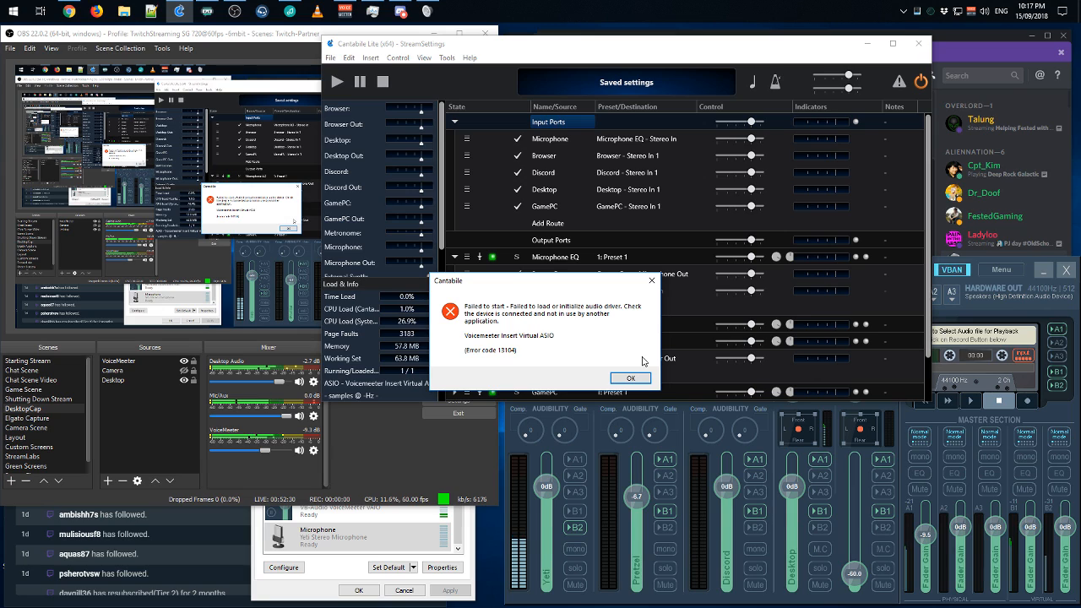
left_click(632, 378)
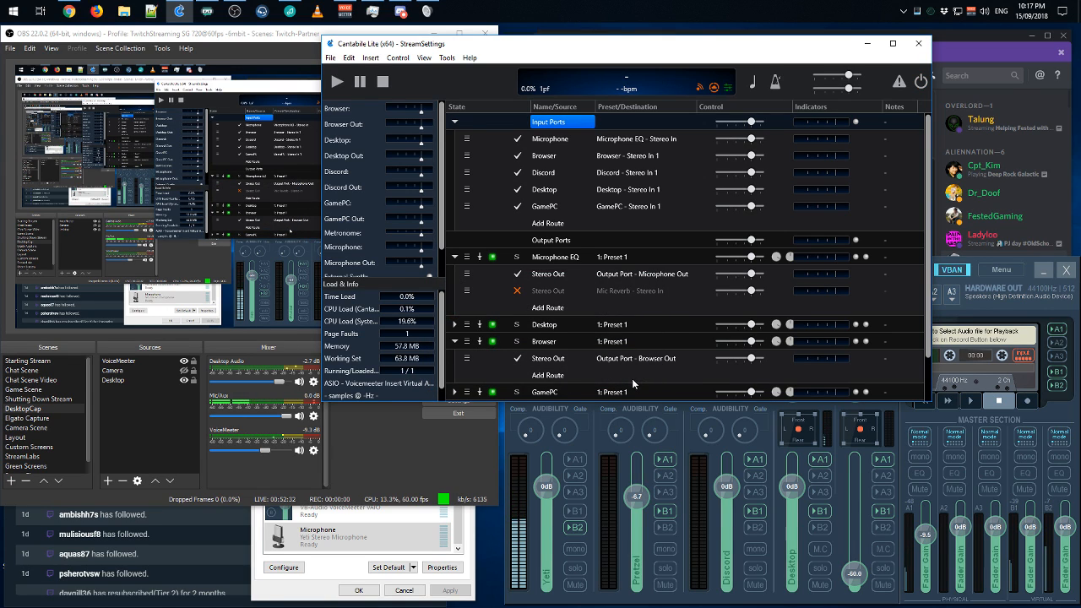
left_click(918, 44)
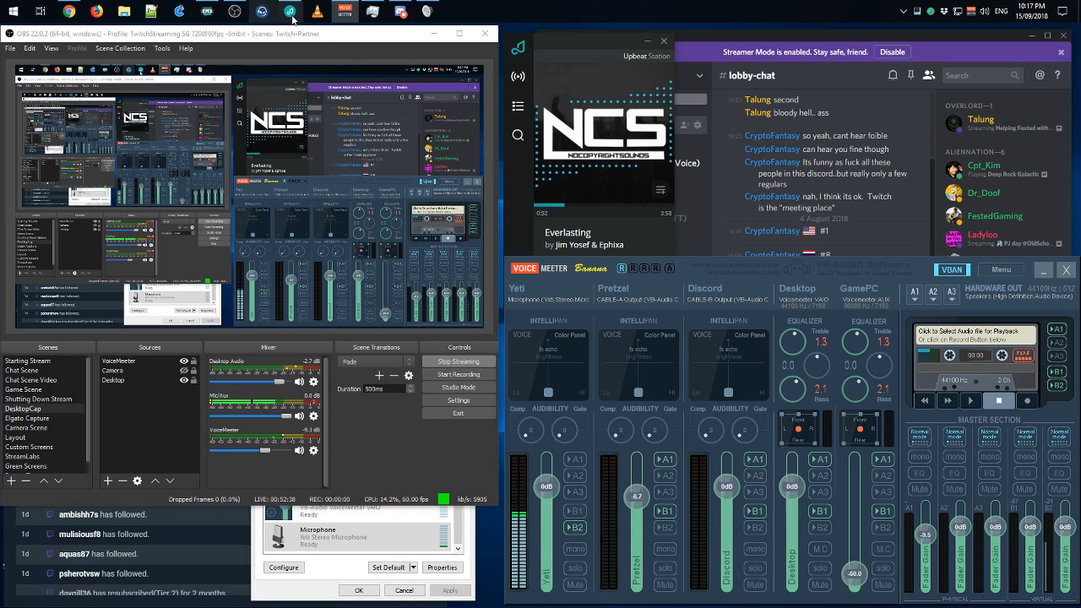
left_click(180, 11)
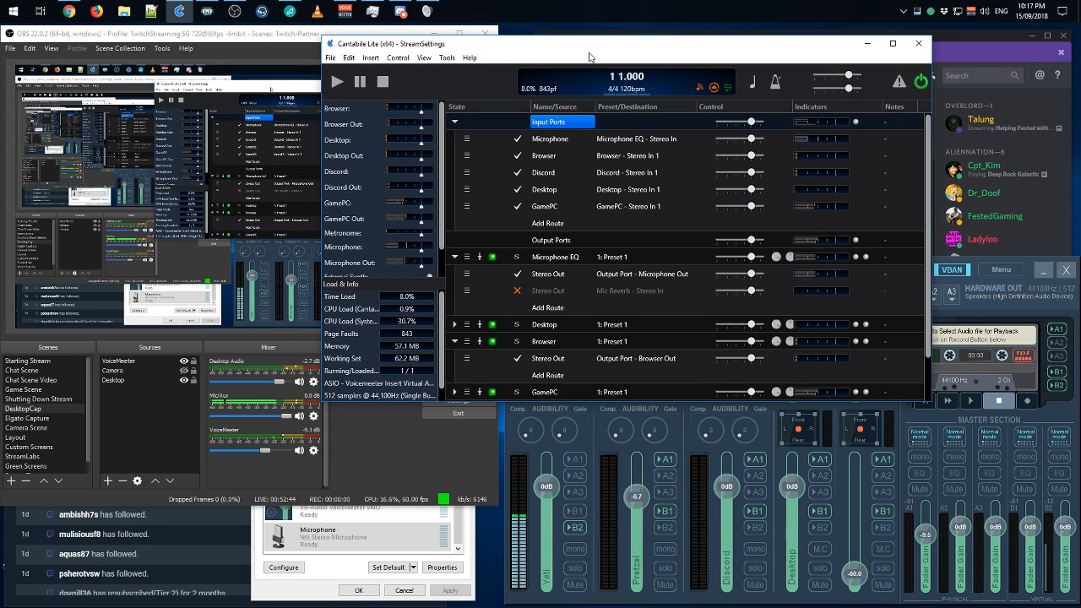
left_click_drag(590, 48, 570, 62)
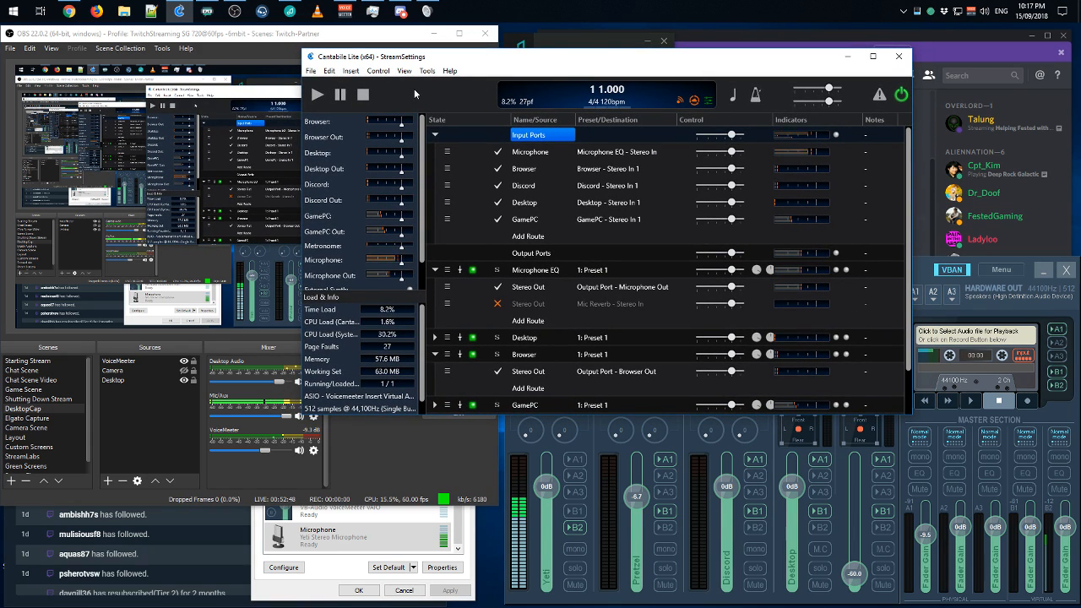
- Browse the saved song files in the cantible_settings folder without opening one
left_click(312, 71)
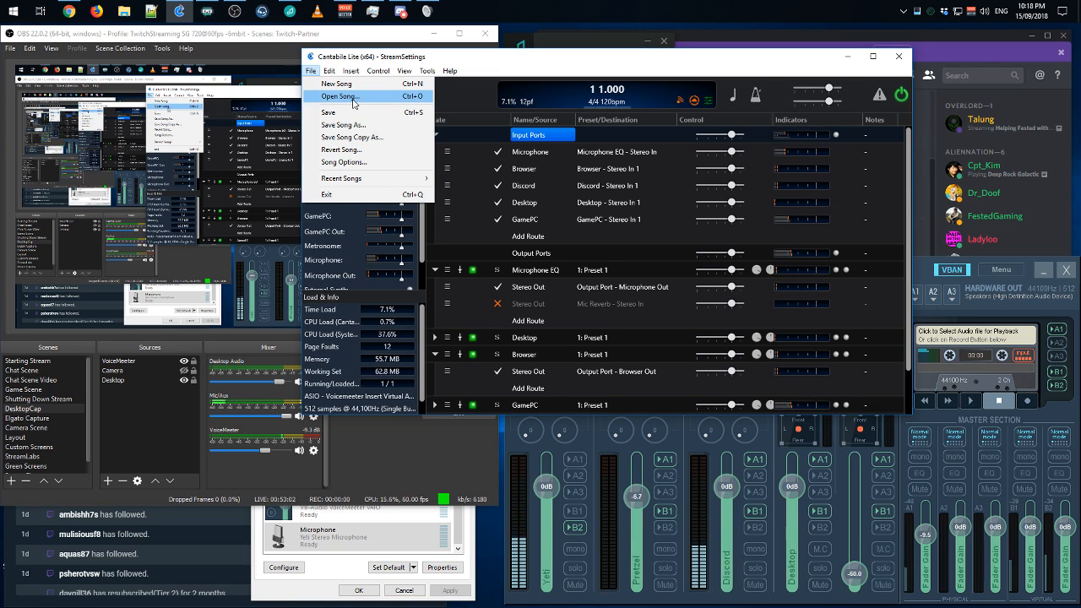
left_click(310, 69)
left_click(311, 67)
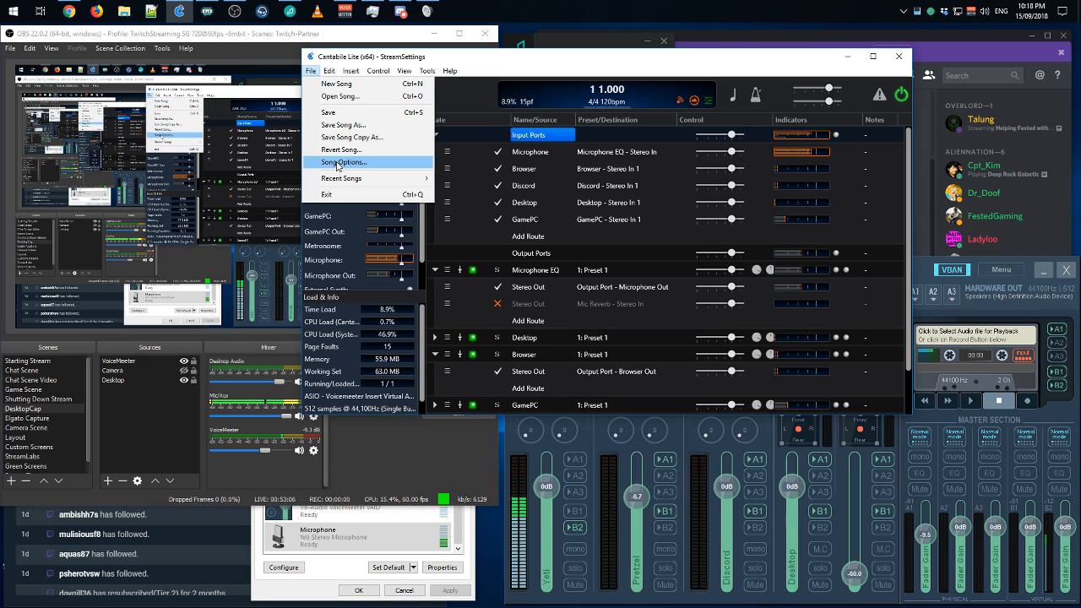
left_click(357, 98)
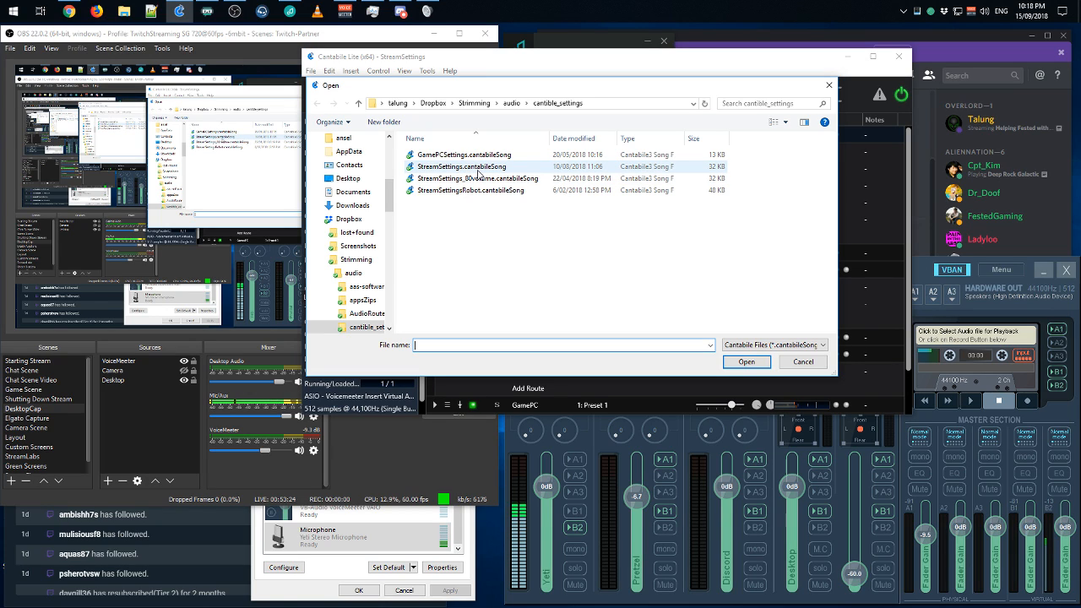
left_click(803, 361)
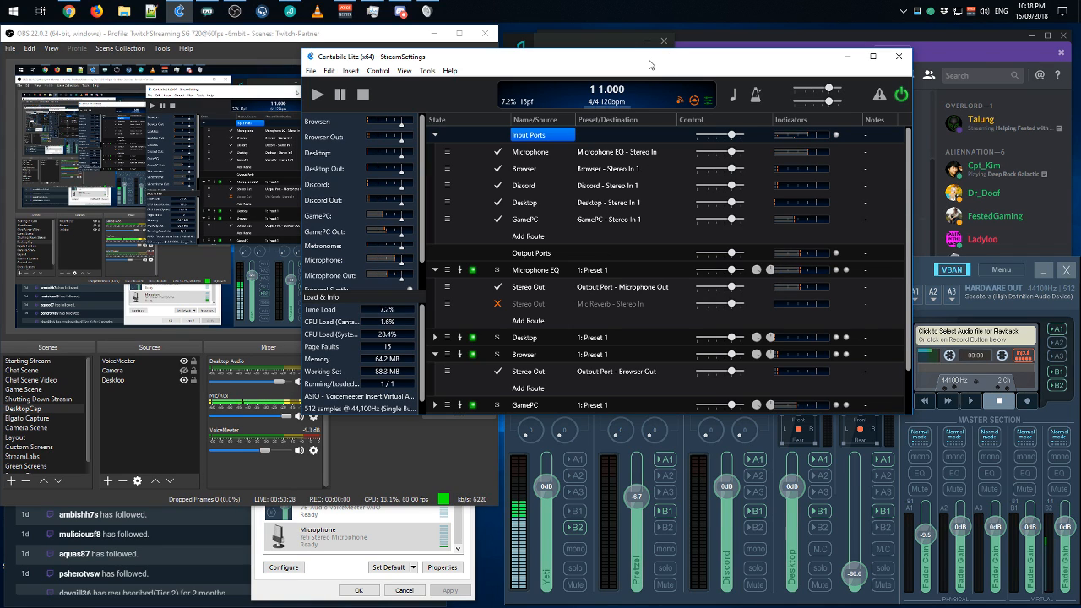
- Review the song's routing list and the targets available for the Microphone input route
left_click_drag(651, 63, 633, 54)
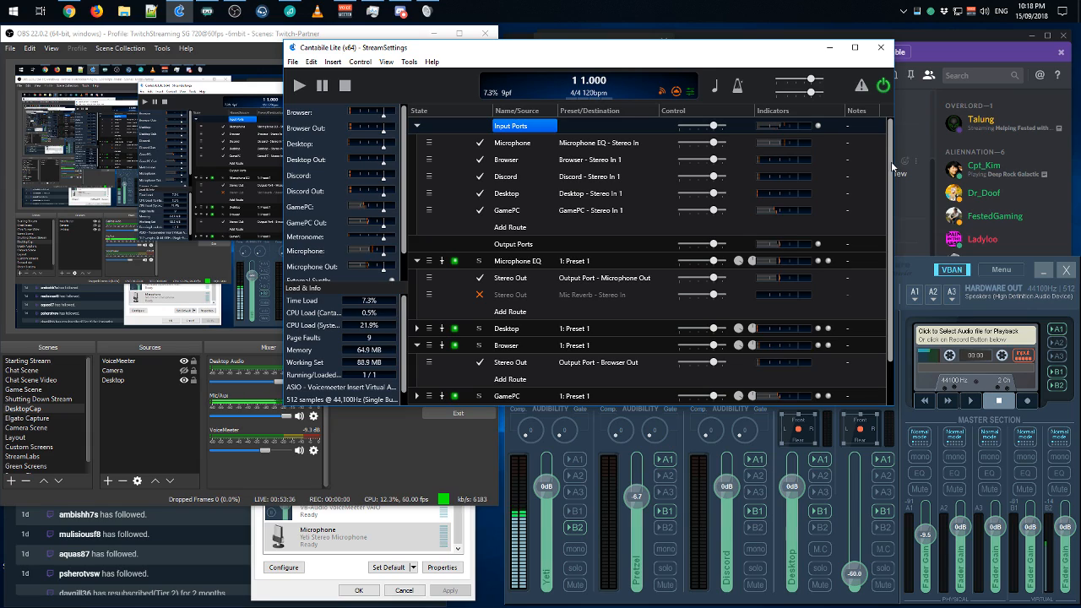
scroll(889, 175, "down", 1)
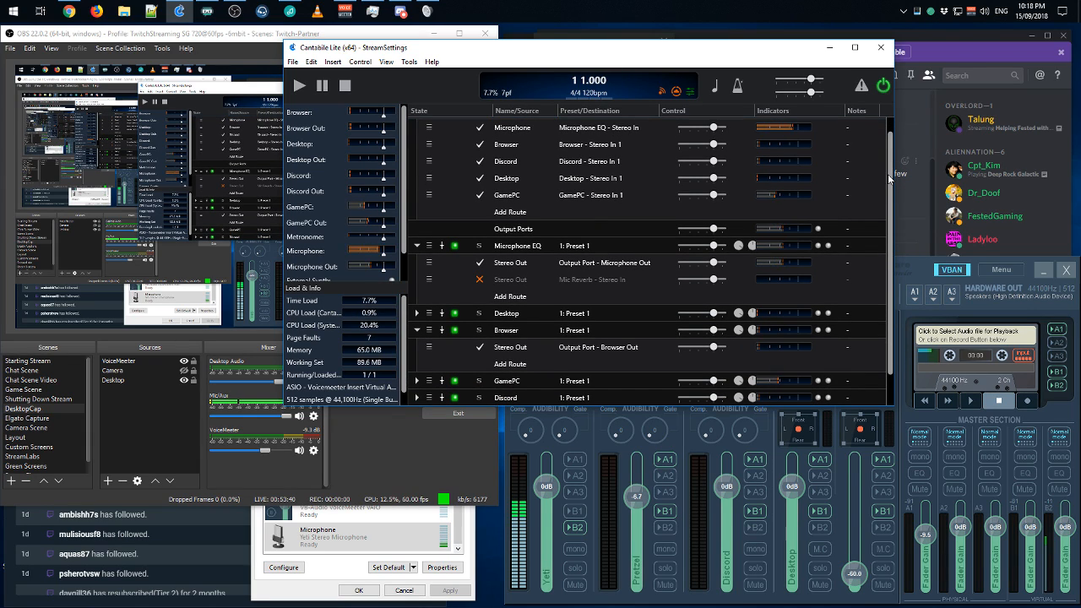
scroll(891, 165, "up", 1)
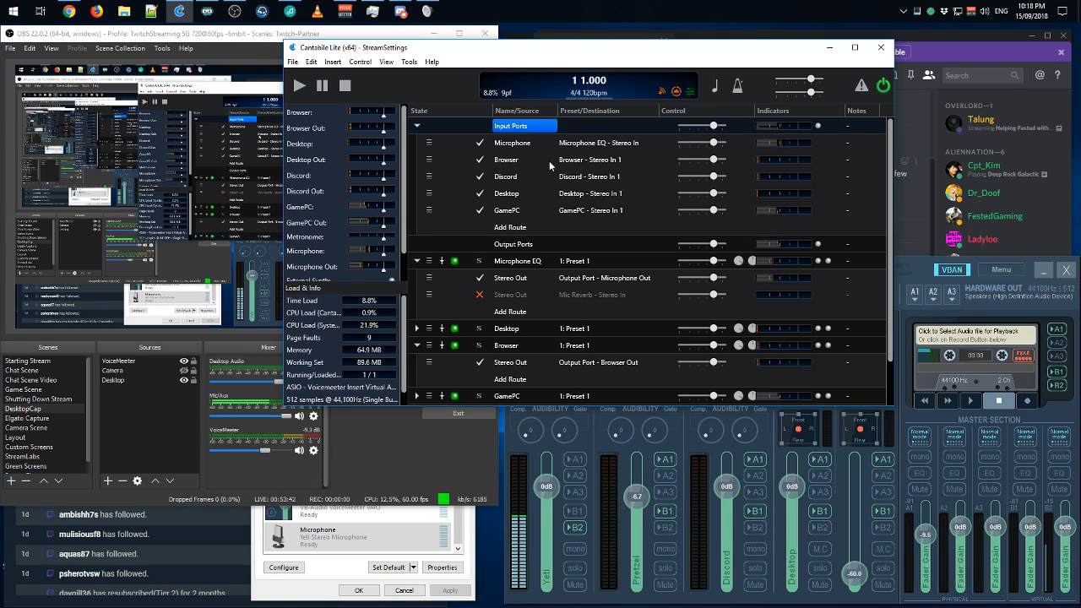
left_click(634, 143)
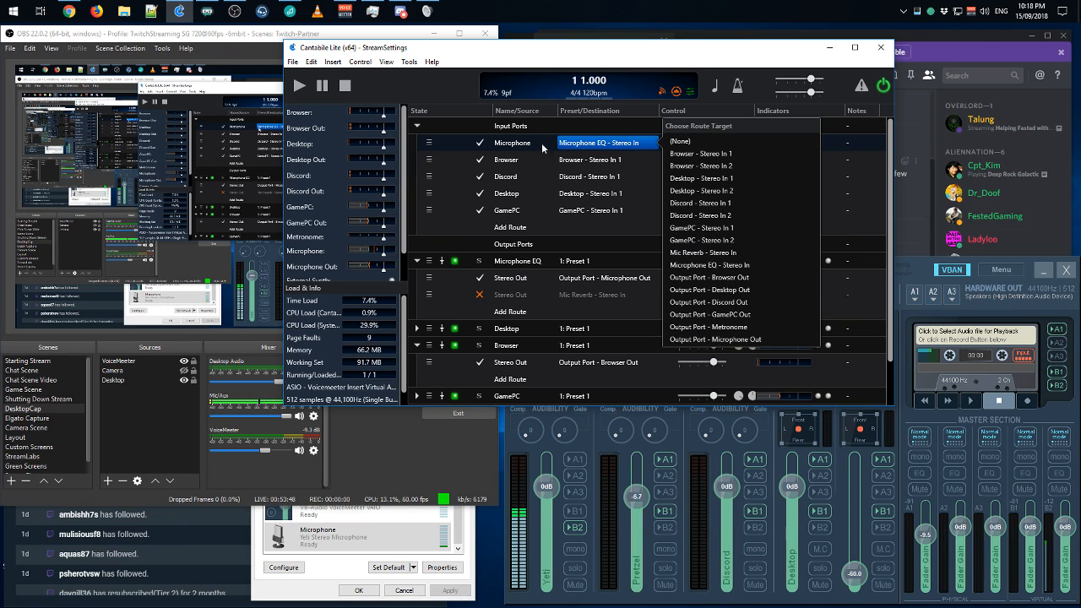
left_click(637, 52)
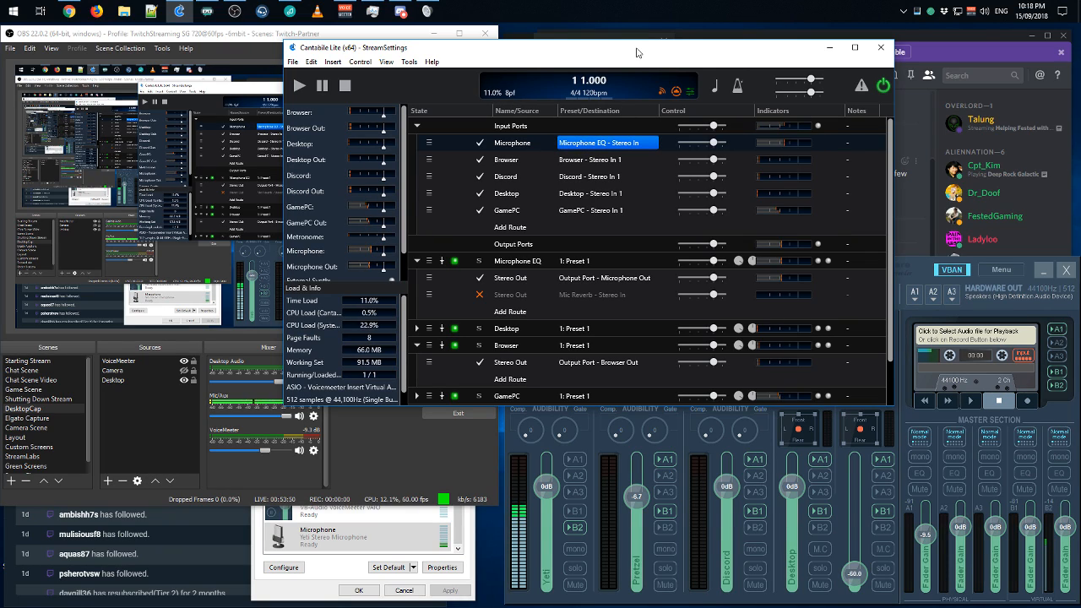
- Examine the gate, compressor and EQ settings of the Microphone EQ plug-in
left_click(523, 262)
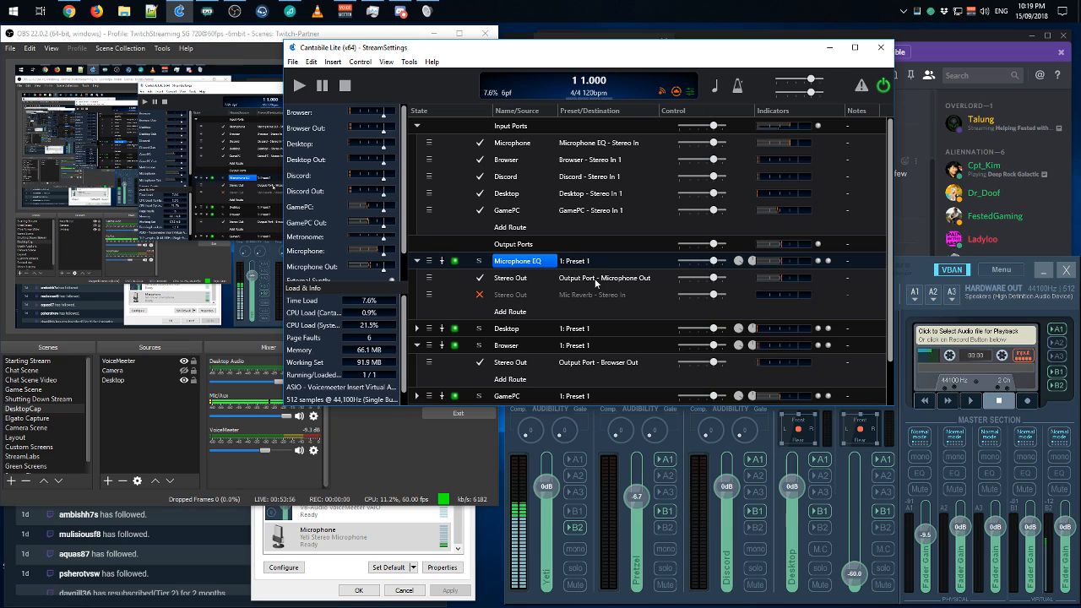
double_click(524, 267)
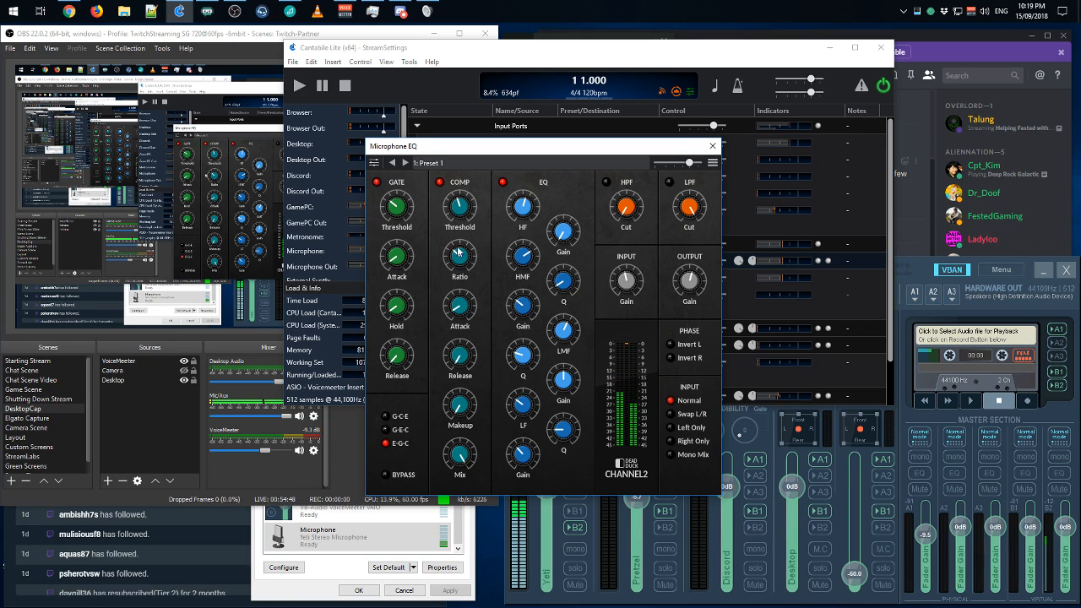
left_click(712, 147)
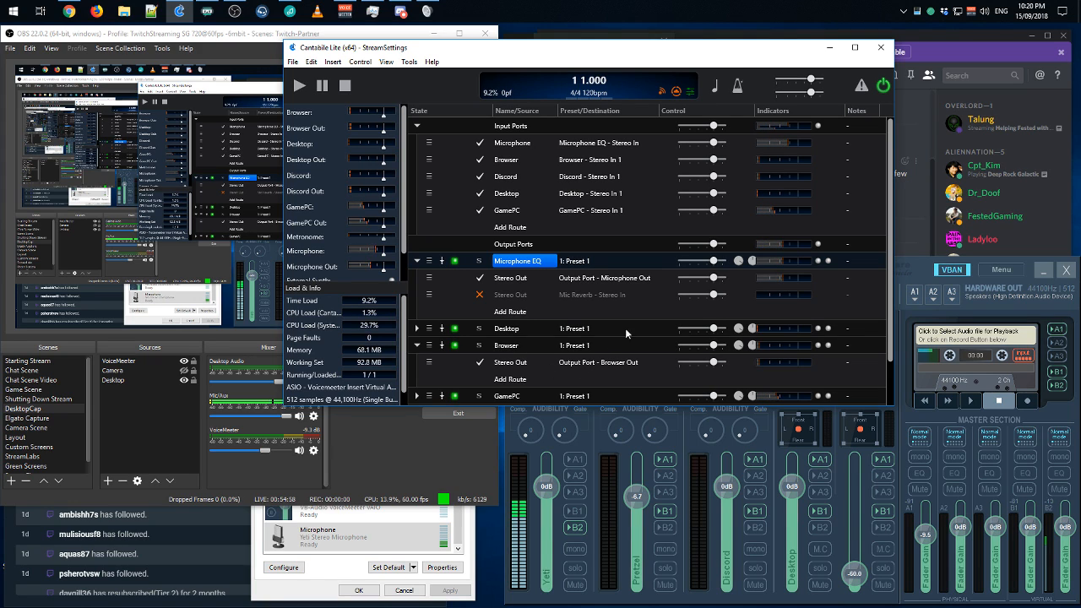
- Expand the Discord plug-in's entry to view its output route
left_click_drag(888, 245, 876, 311)
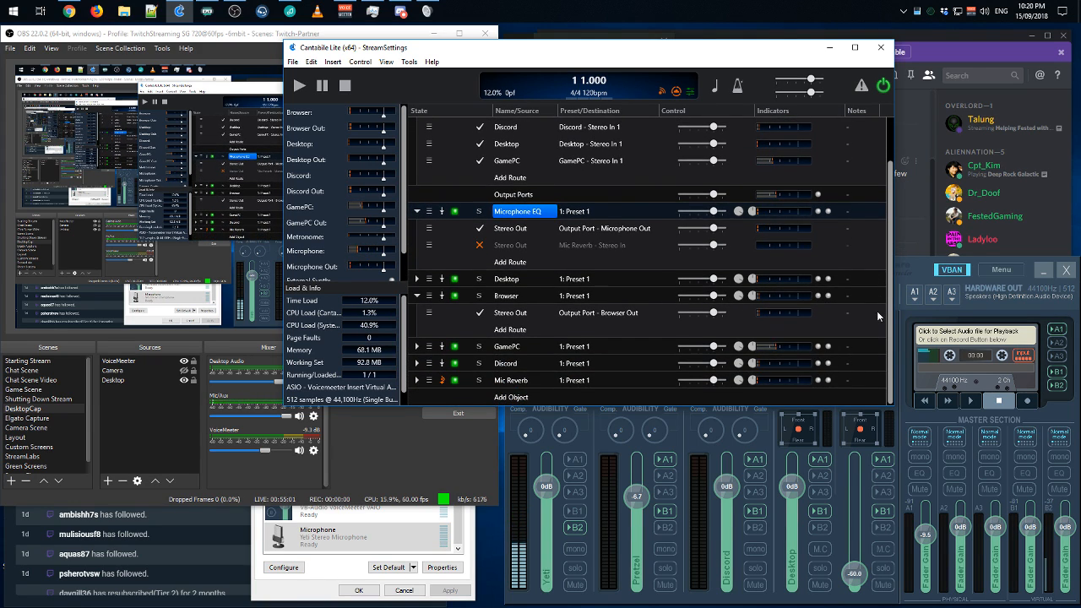
left_click(415, 363)
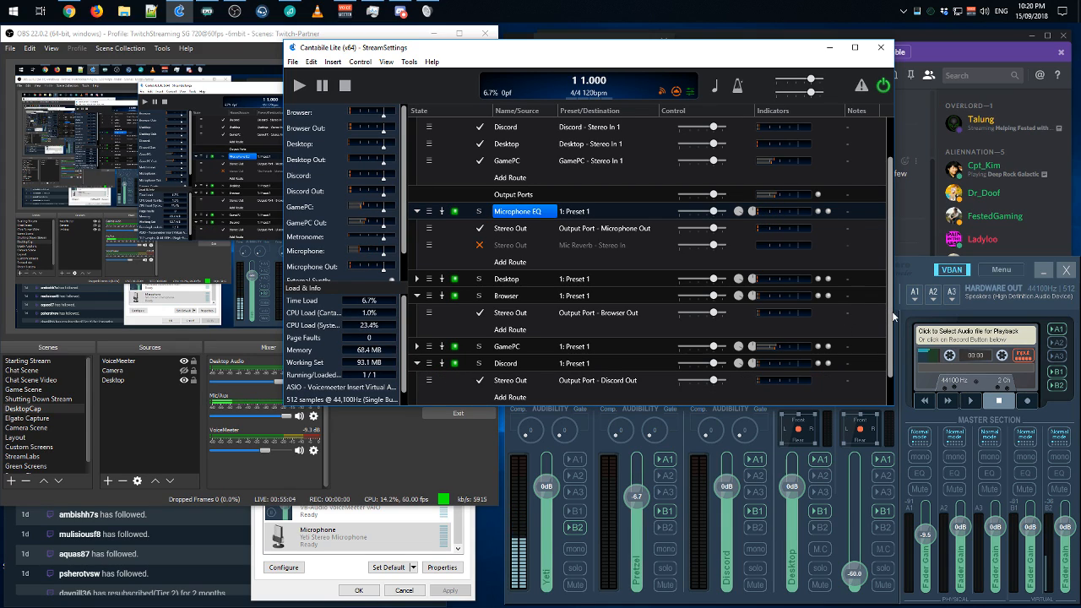
- Examine the Discord plug-in's output route and compressor settings, and close the plug-in
left_click_drag(892, 314, 880, 358)
left_click(511, 348)
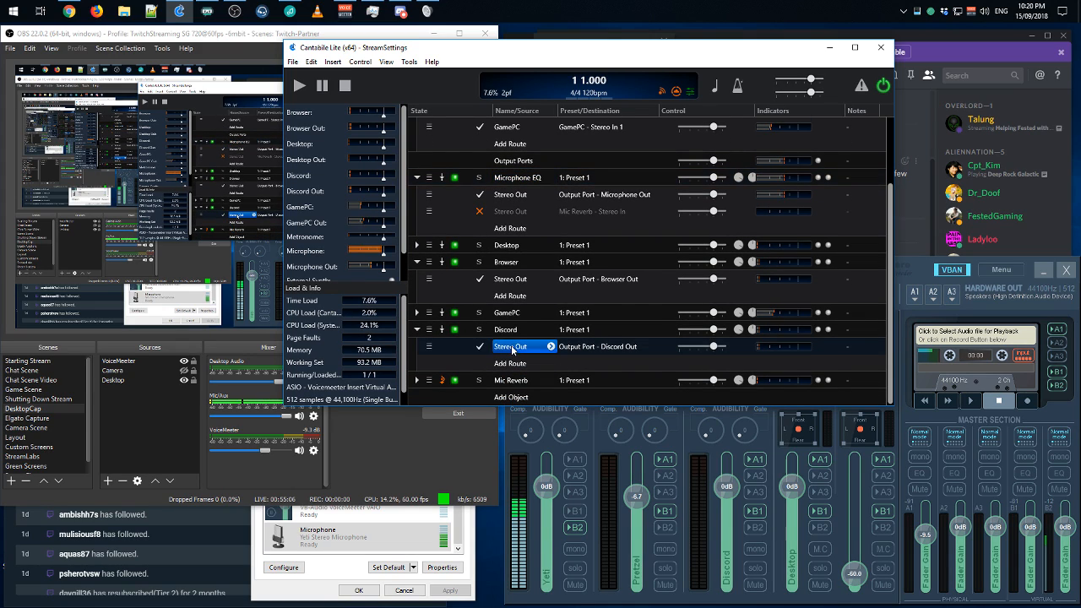
double_click(496, 329)
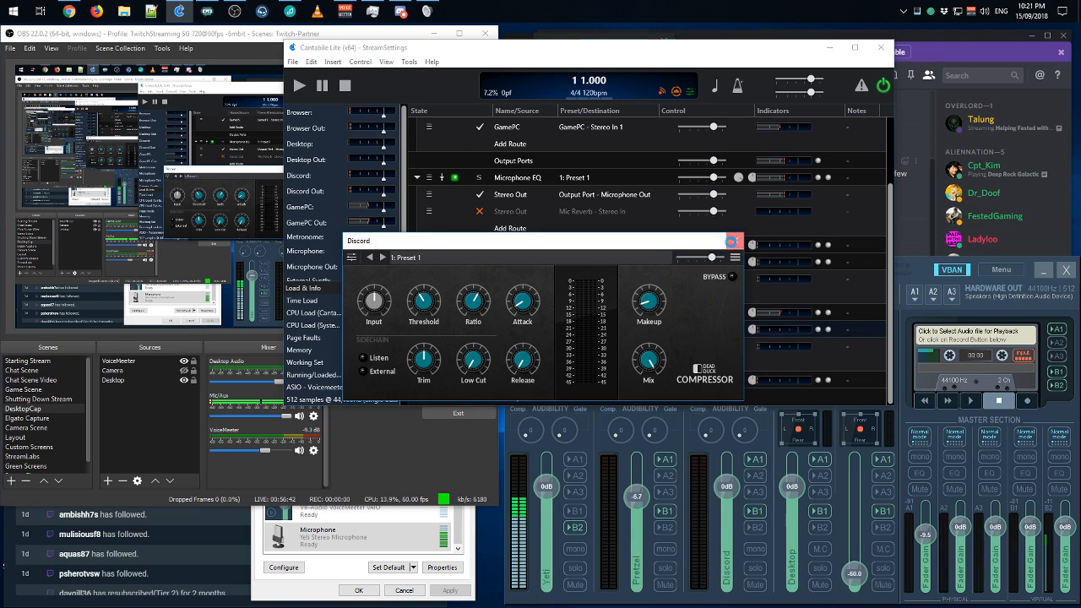
left_click(732, 243)
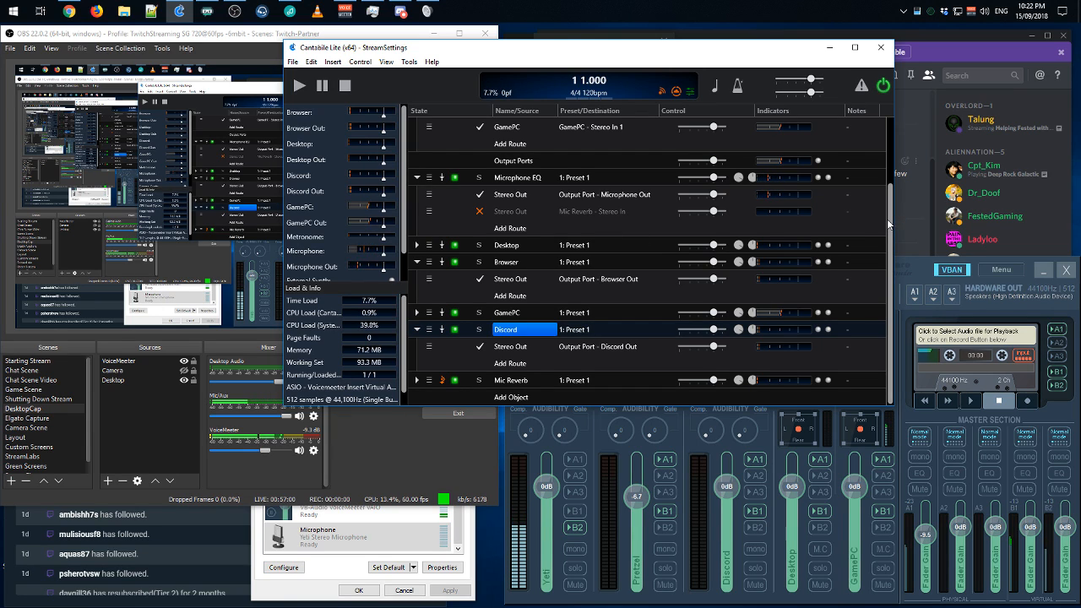
- Expand the GamePC plug-in's entry, examine its output route and compressor settings, and close the plug-in
left_click_drag(891, 221, 861, 170)
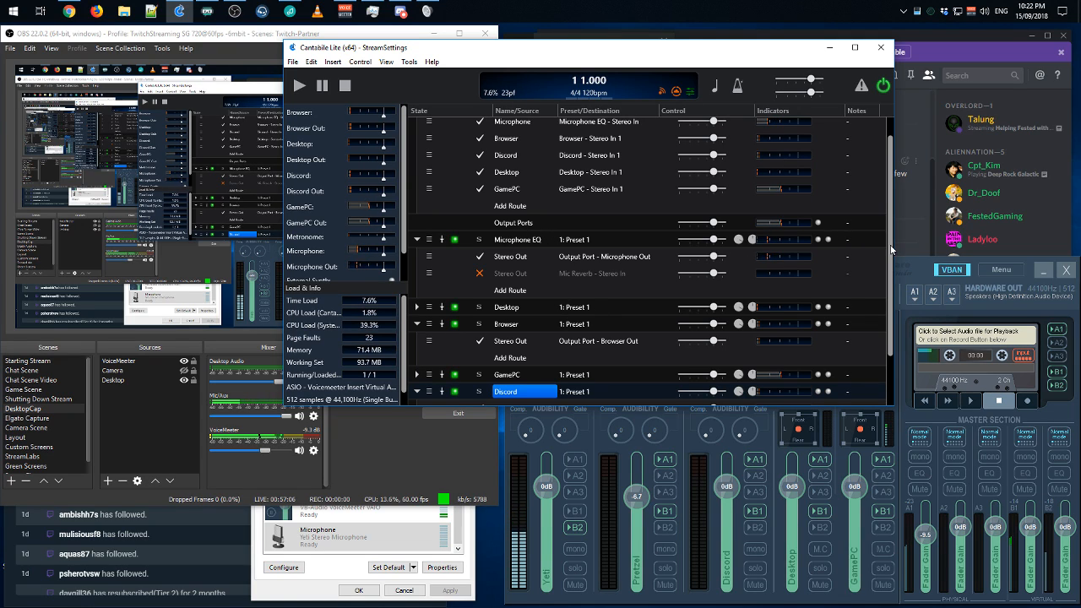
left_click_drag(893, 236, 883, 268)
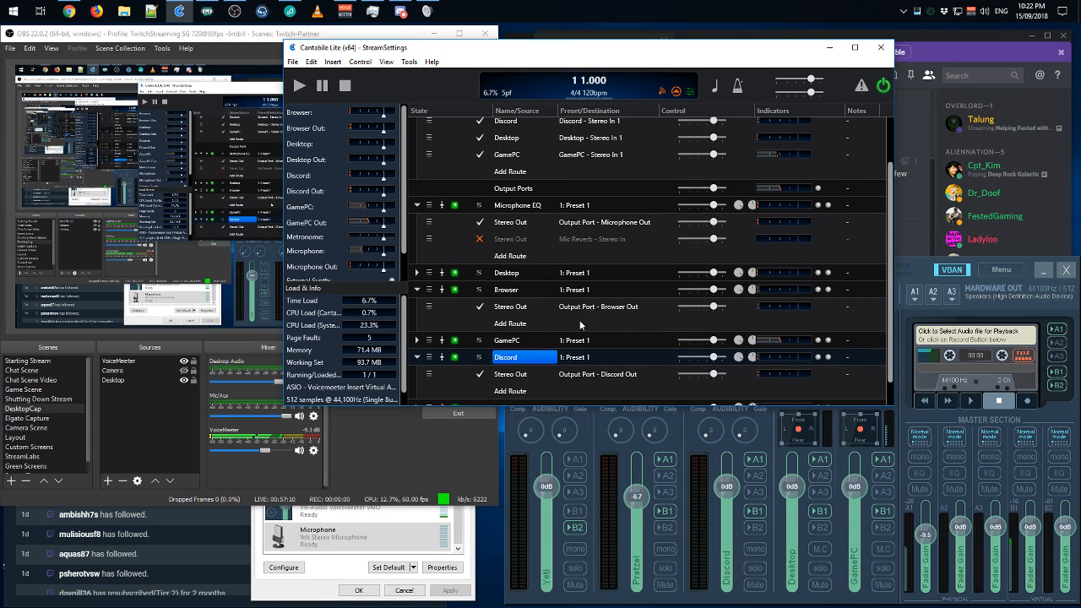
left_click(416, 340)
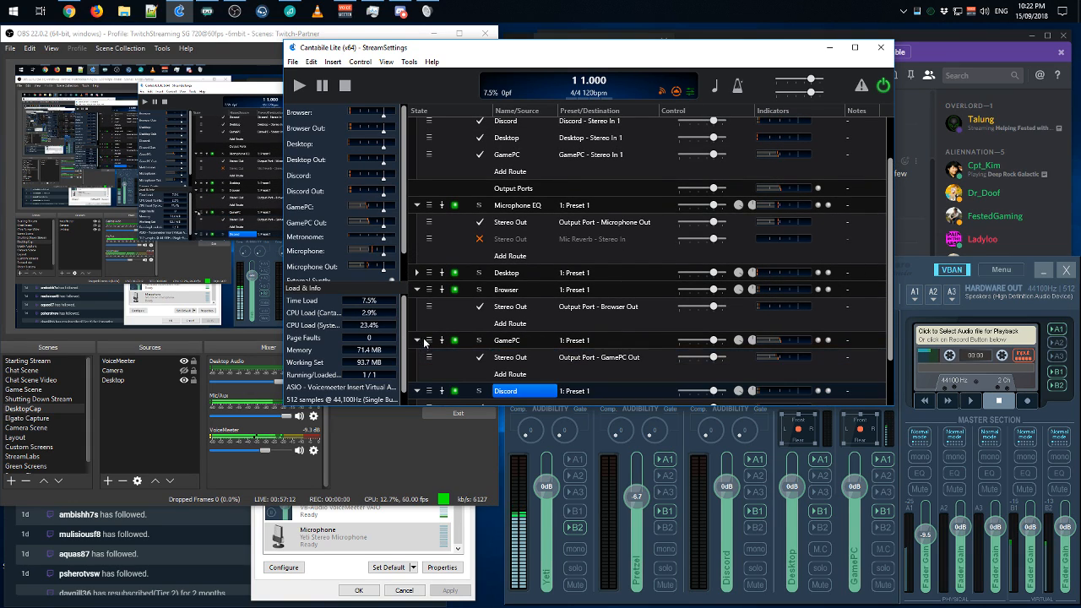
double_click(507, 341)
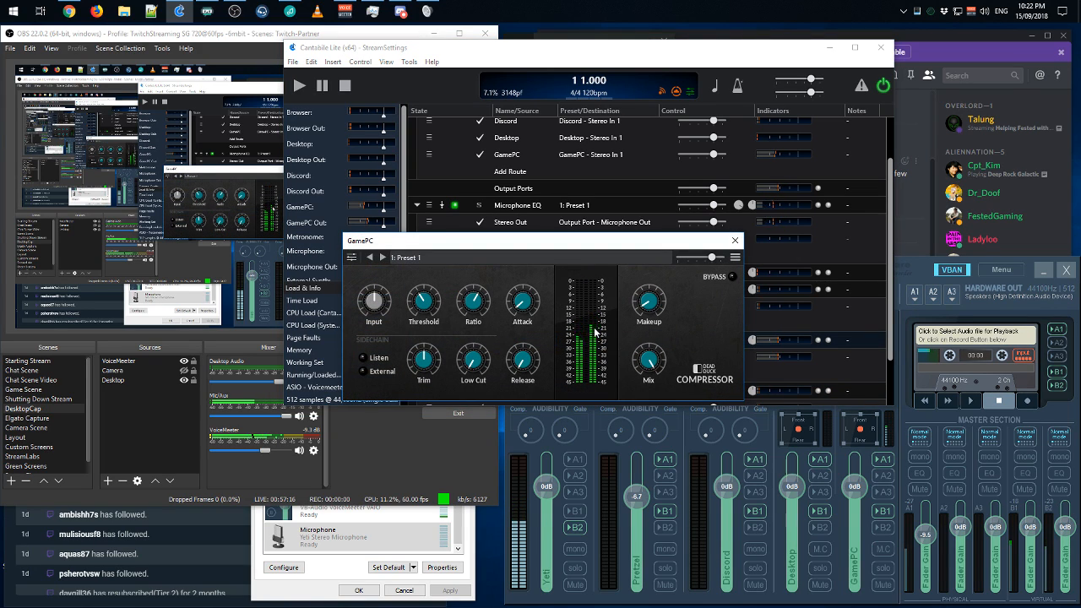
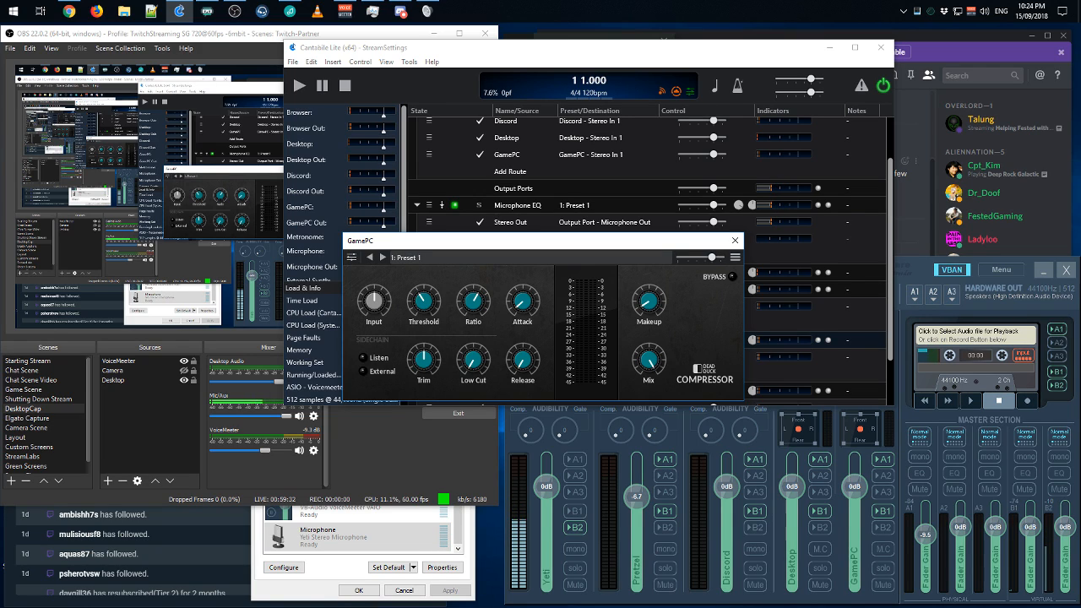
left_click(735, 240)
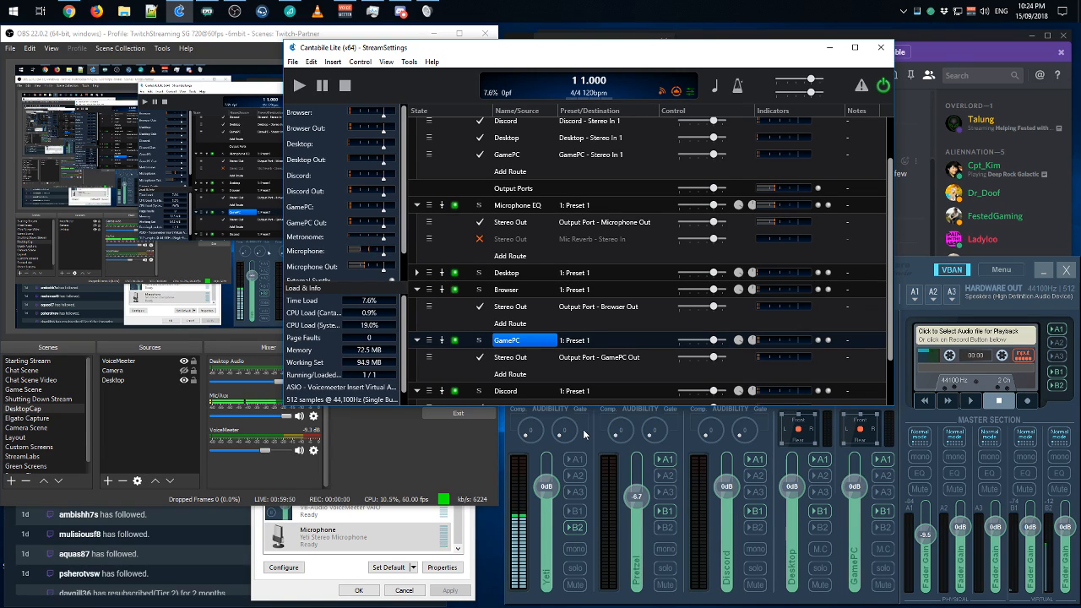
- Reset the GamePC fader to 0 dB in Voicemeeter, and bring OBS, Discord, Voicemeeter and Cantabile forward in turn
left_click_drag(860, 486, 866, 478)
double_click(863, 480)
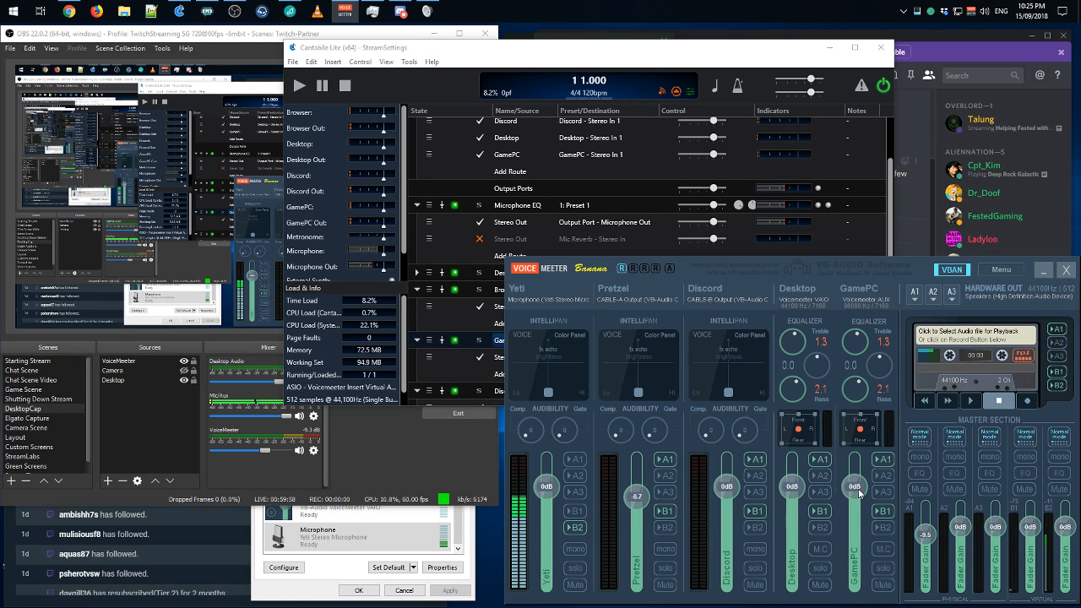
left_click(372, 492)
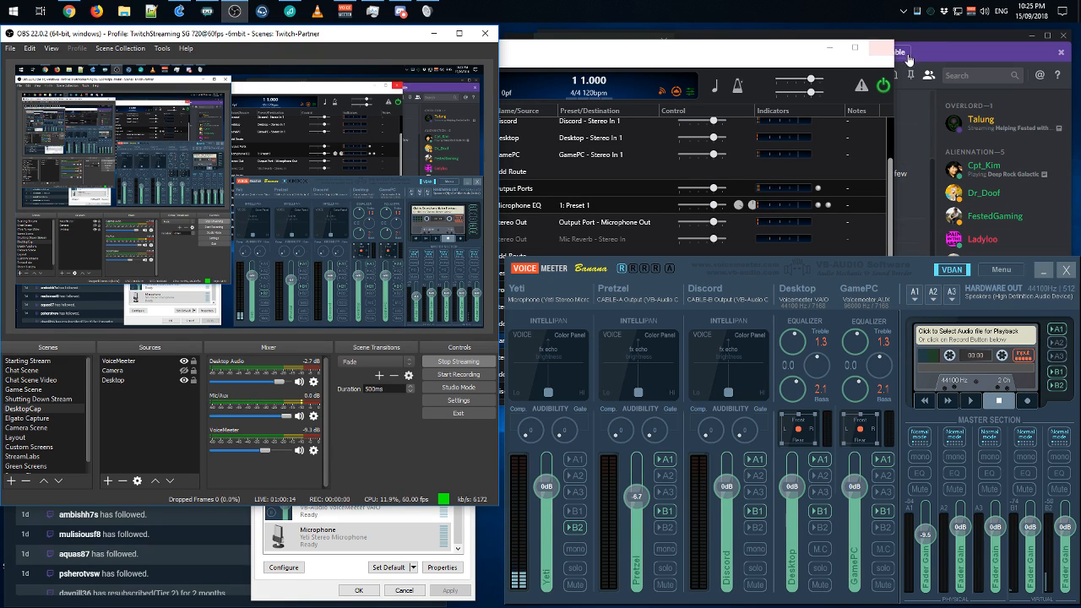
left_click(936, 38)
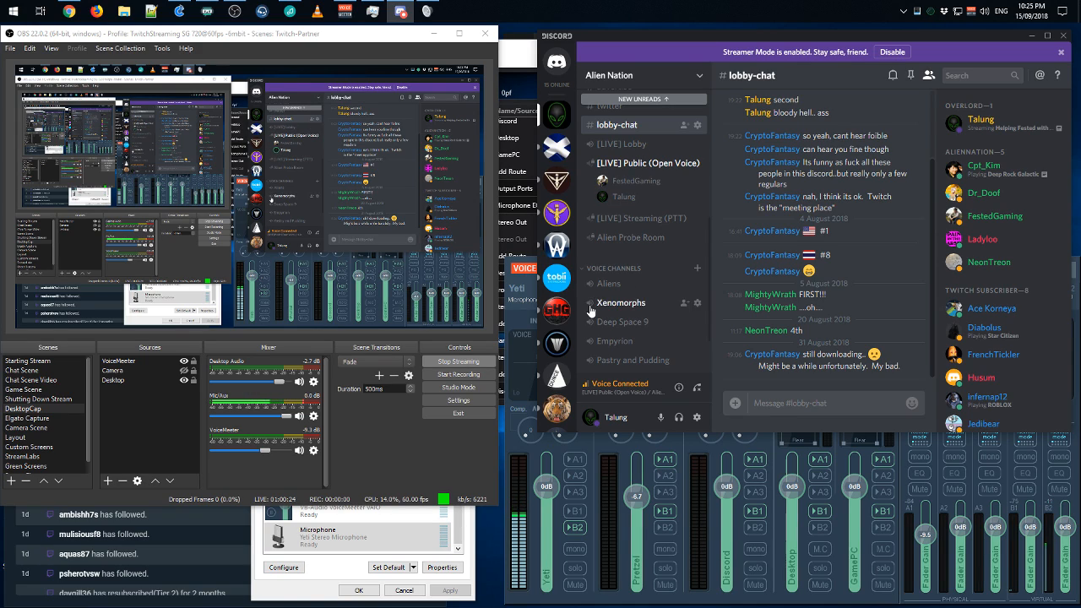
left_click(621, 601)
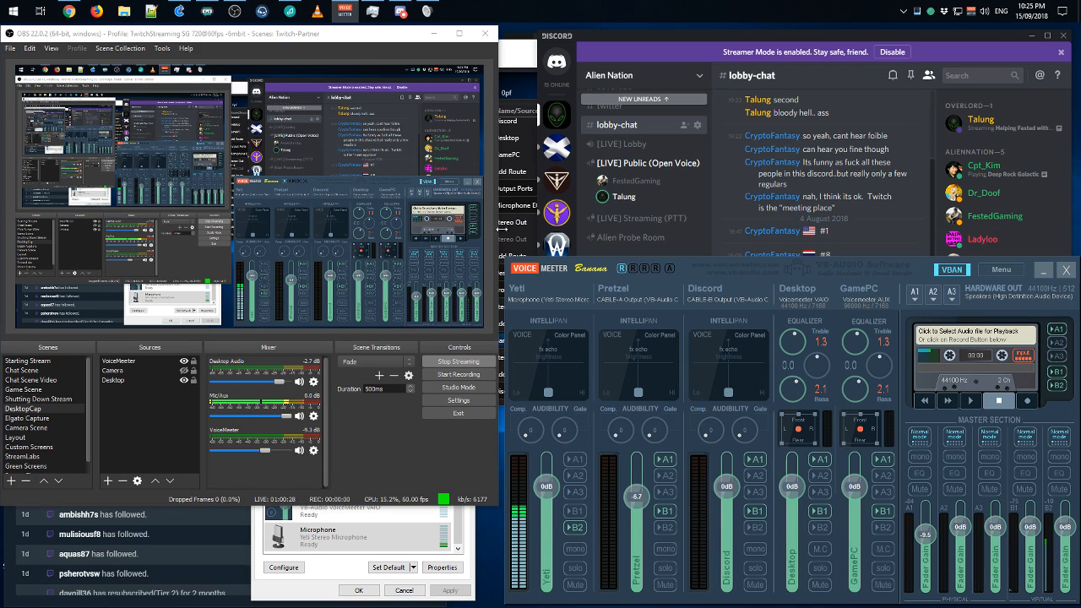
left_click(511, 53)
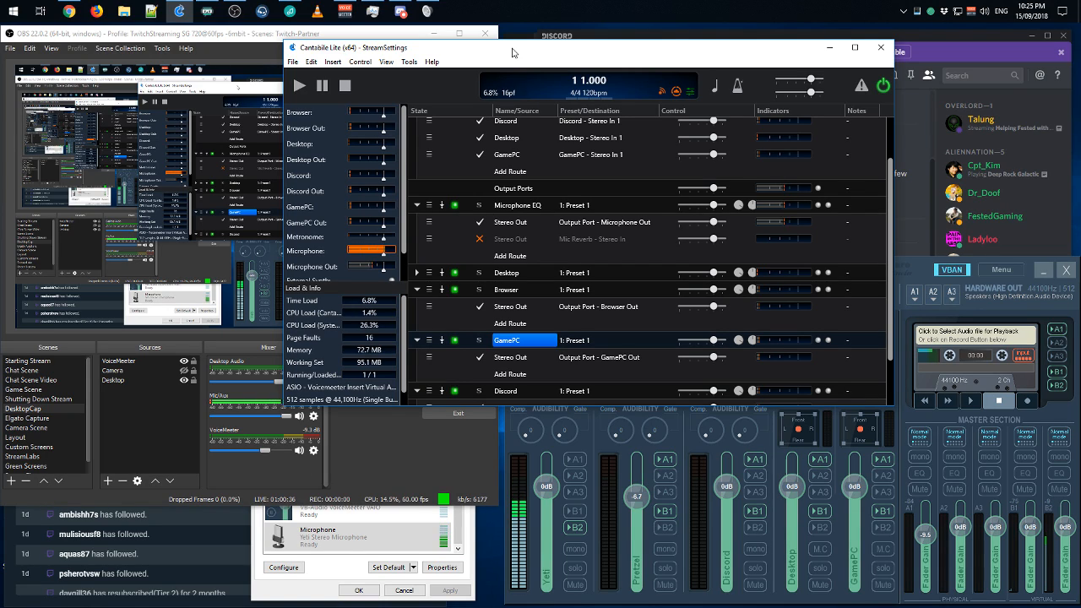
- Open Voicemeeter's VBAN configuration on the stream PC and reposition it to examine the incoming and outgoing streams
left_click(950, 270)
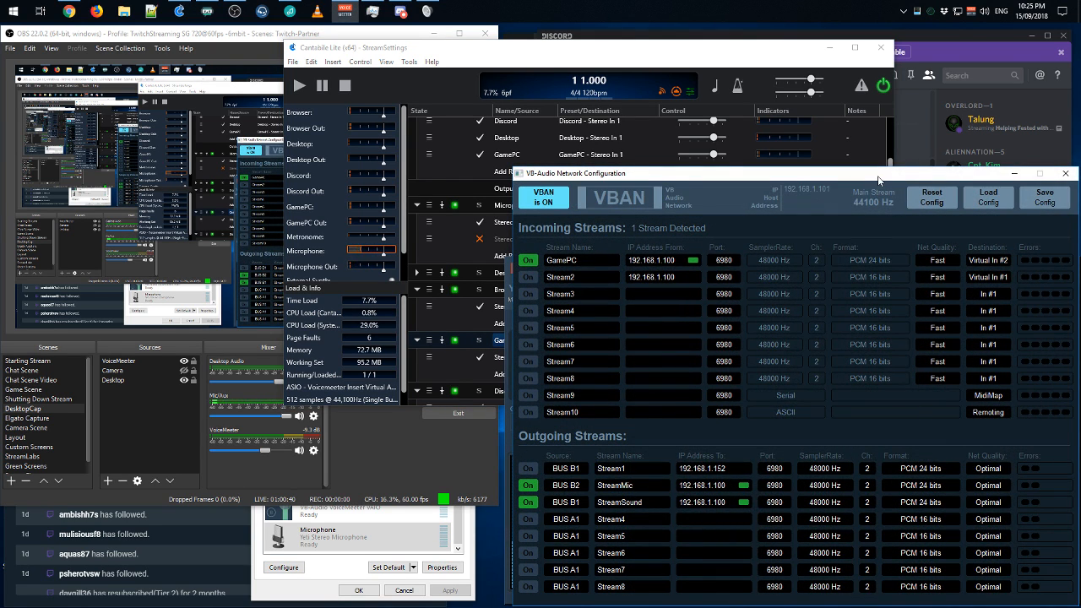
left_click_drag(880, 175, 849, 108)
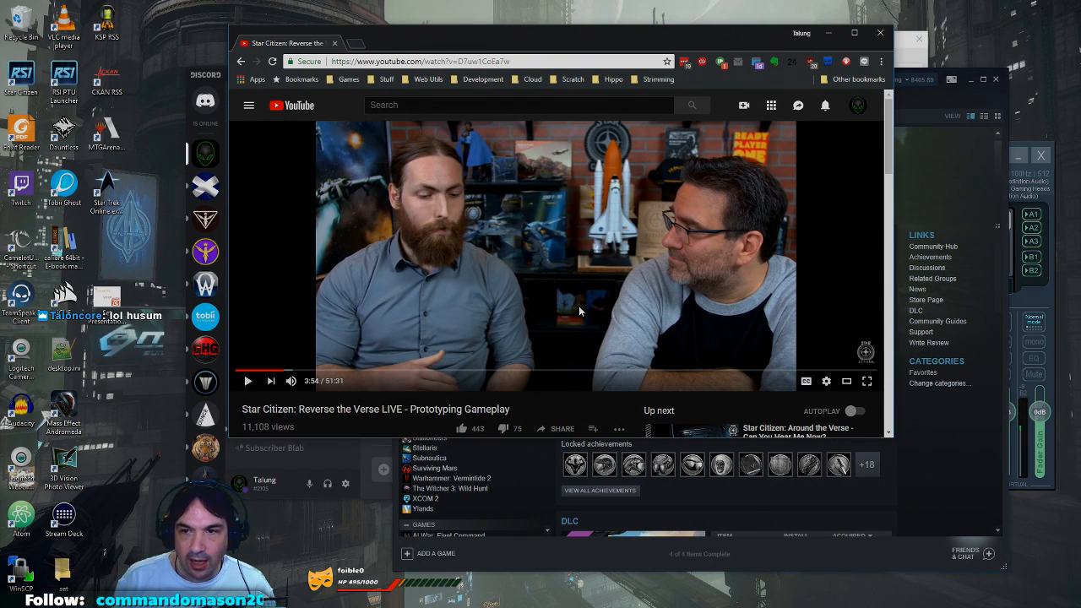
- Bring Voicemeeter forward on the gaming PC and arrange it beside the YouTube browser window
left_click(1049, 321)
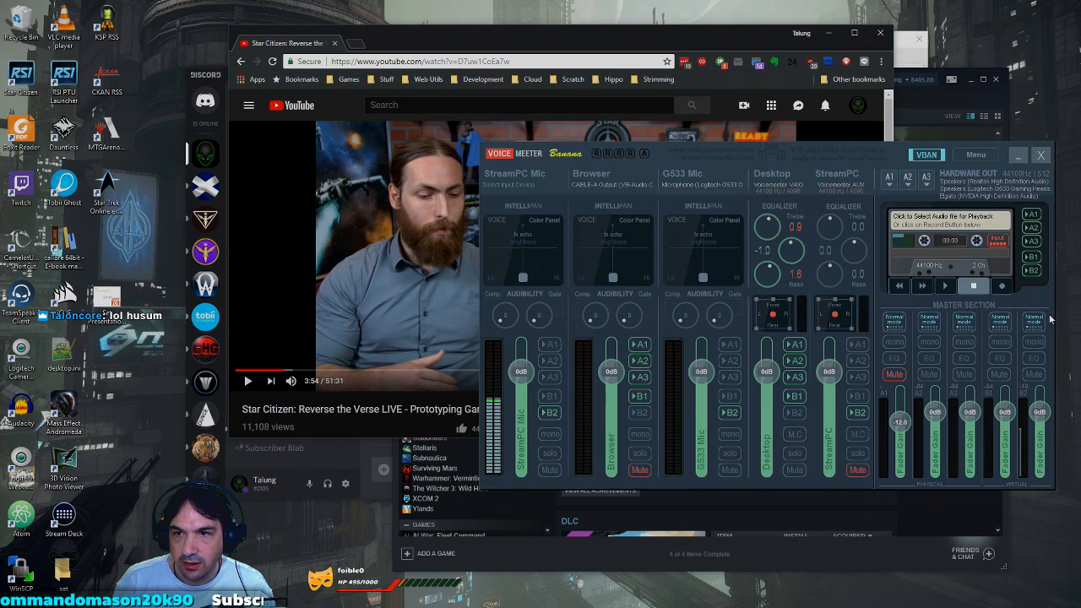
left_click_drag(866, 156, 899, 273)
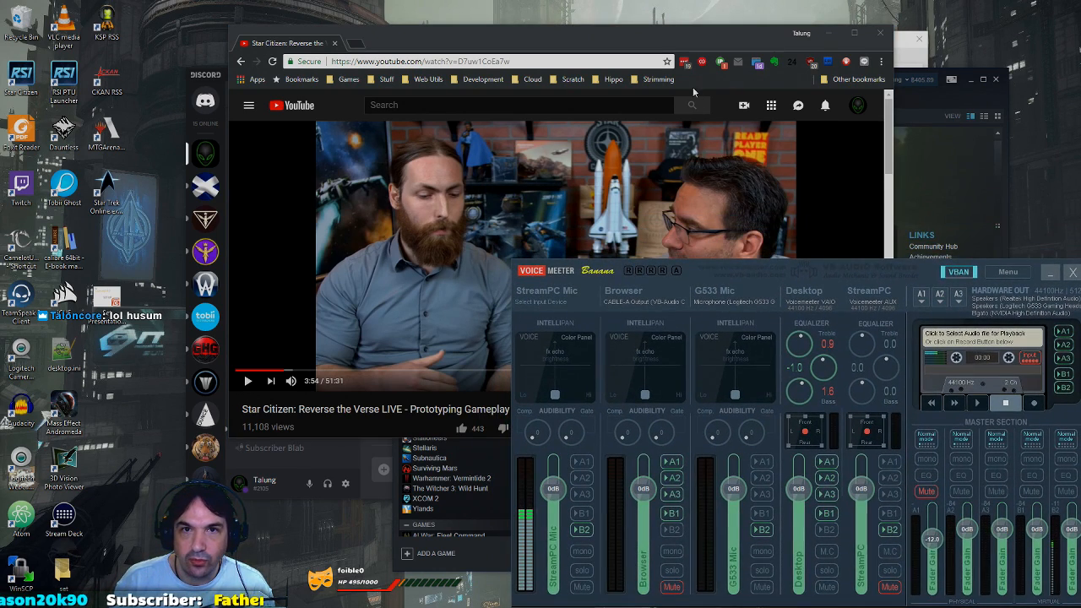
left_click_drag(697, 46, 532, 26)
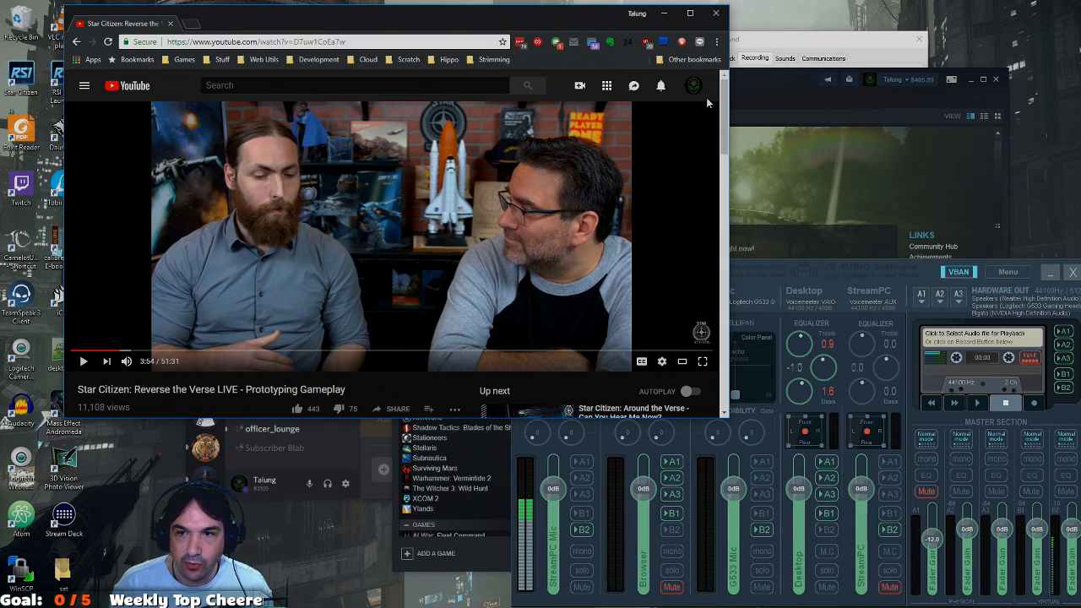
- Open the gaming PC's VBAN configuration and position it beside the browser to examine its GamePC, StreamMic and StreamSound streams
left_click(959, 272)
left_click_drag(878, 179, 881, 154)
left_click_drag(529, 25, 500, 23)
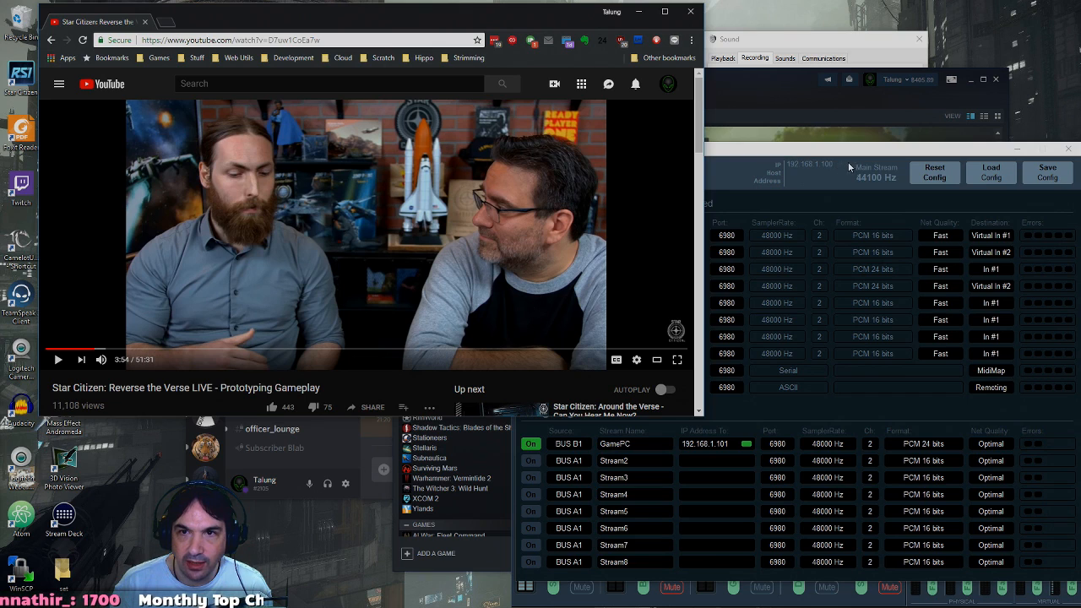
left_click_drag(857, 153, 853, 163)
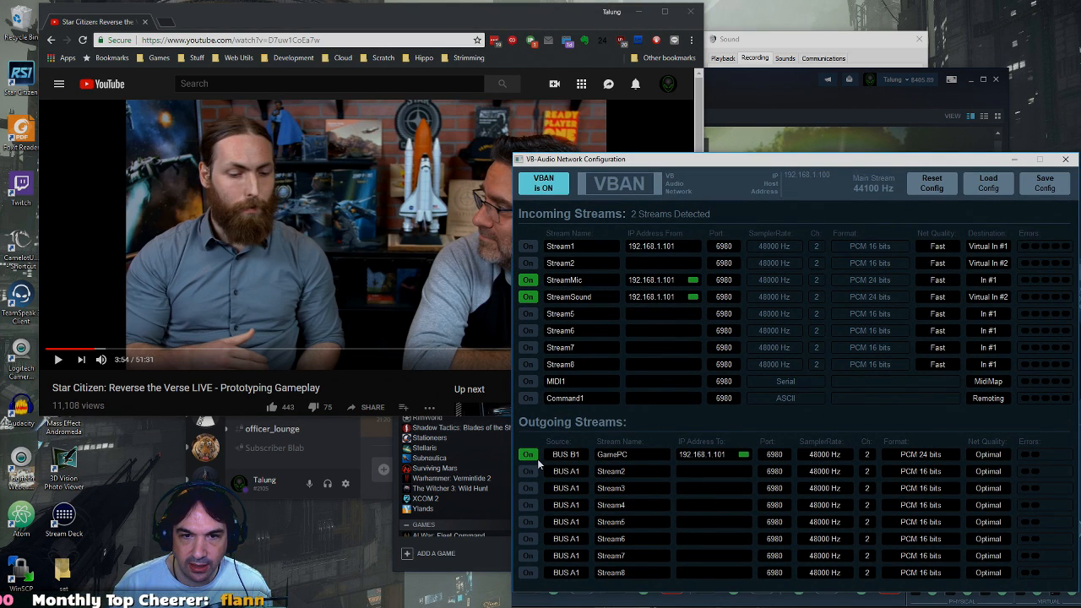
- Play the Star Citizen YouTube video to demonstrate the gaming PC's audio, and pause it
left_click(479, 14)
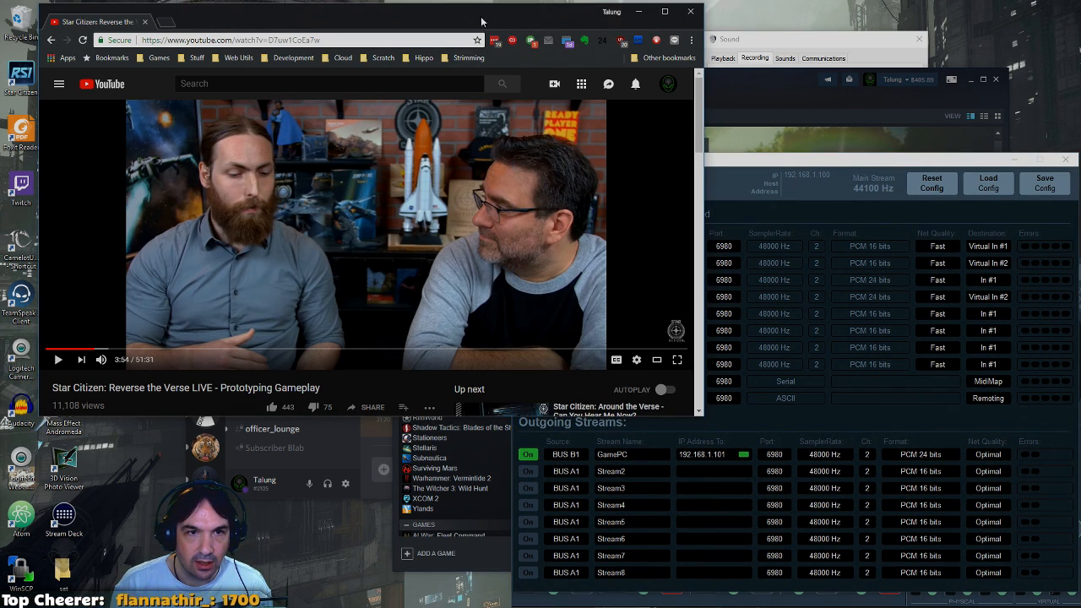
left_click(332, 188)
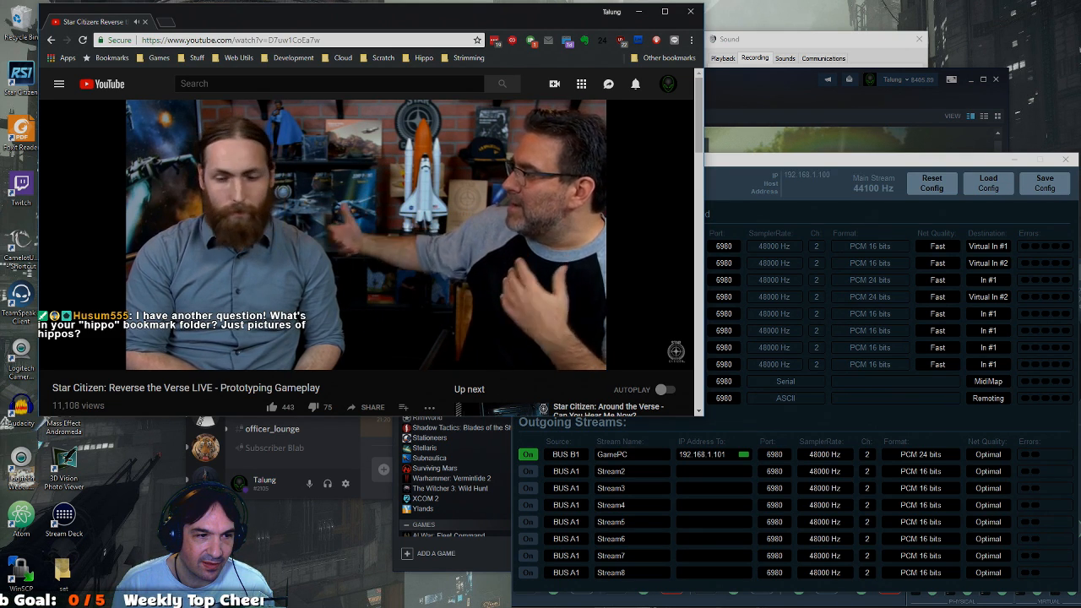
mouse_move(422, 239)
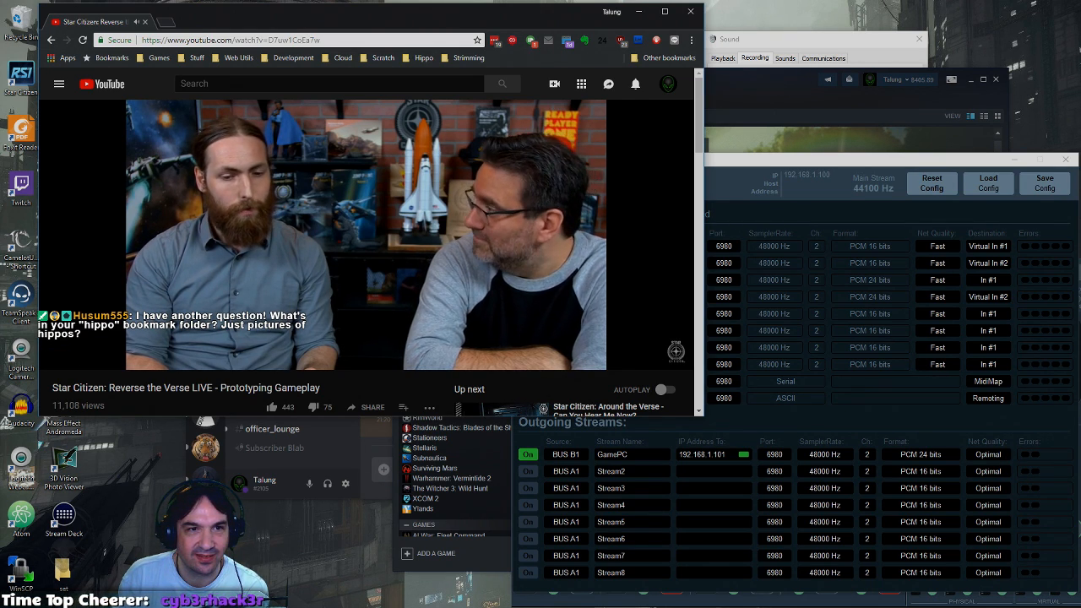
left_click(369, 209)
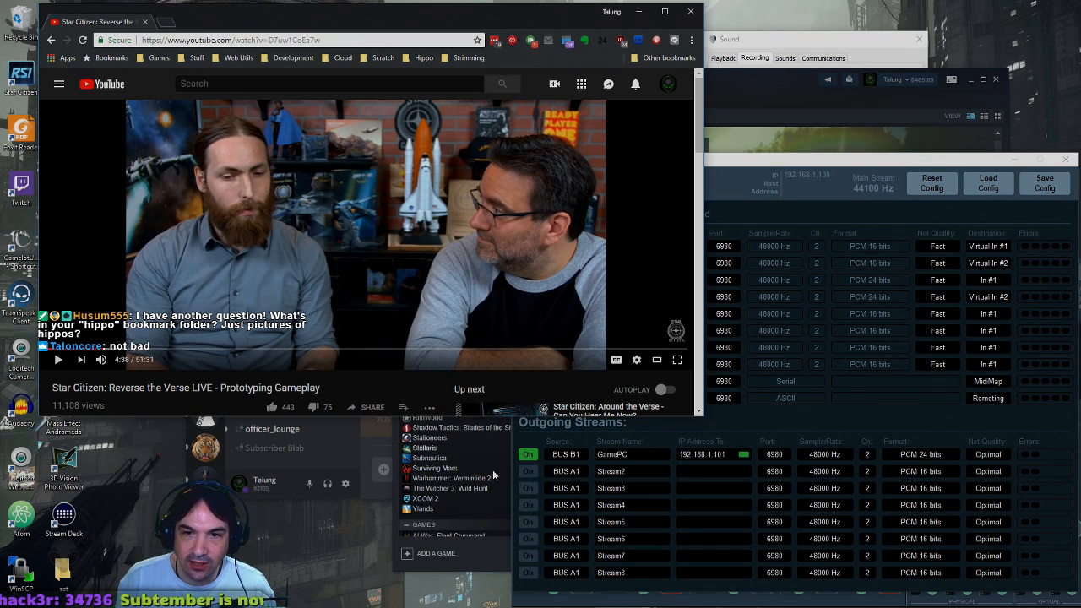
- Move the VBAN configuration window away from Voicemeeter's meters and resume the YouTube video
left_click(891, 160)
left_click_drag(865, 161, 601, 73)
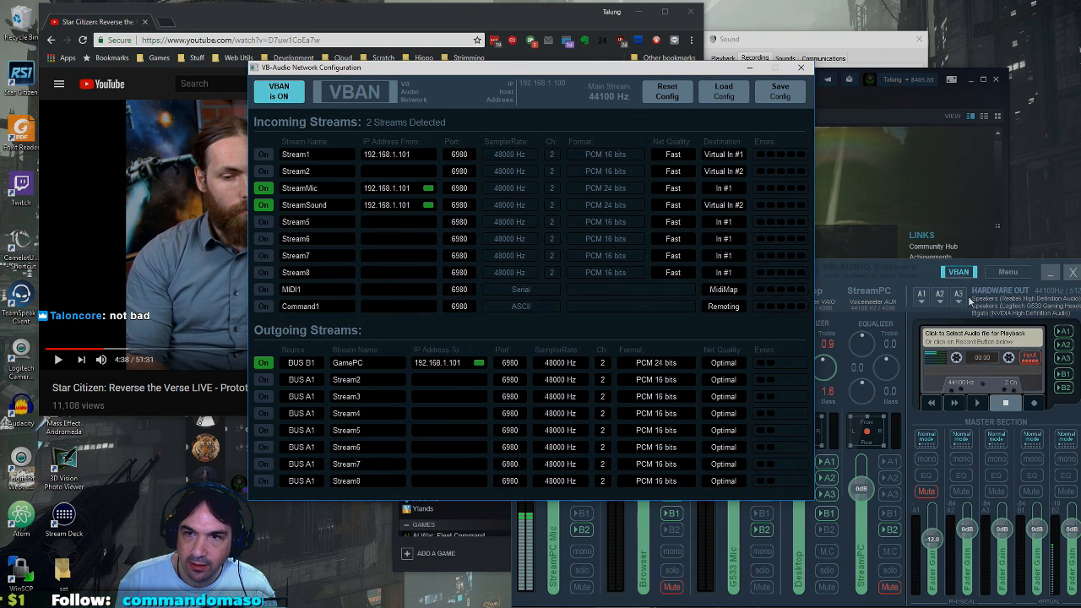
left_click(191, 208)
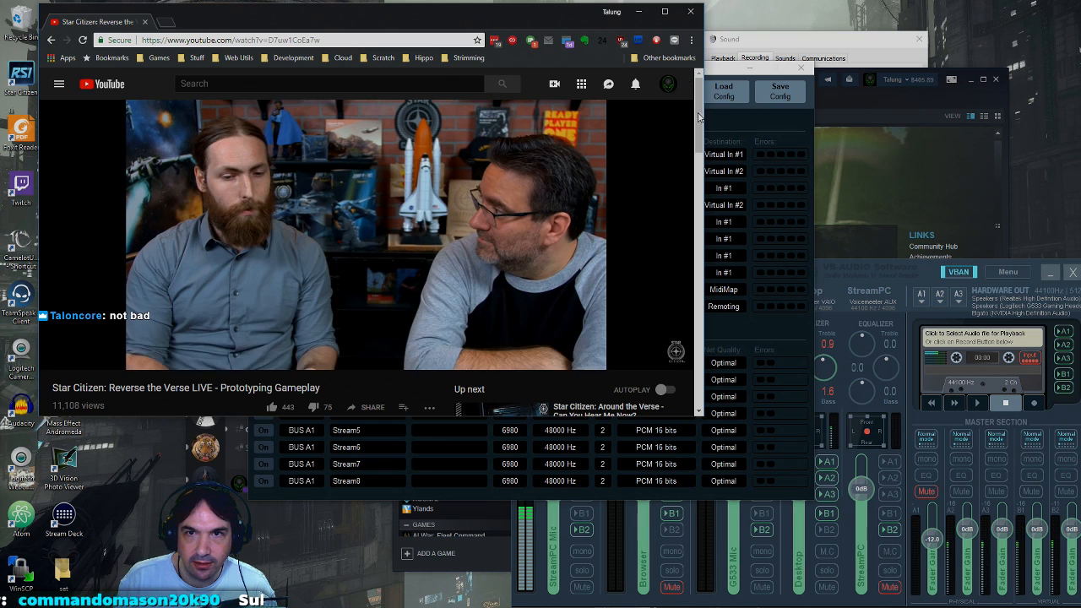
left_click_drag(721, 70, 550, 55)
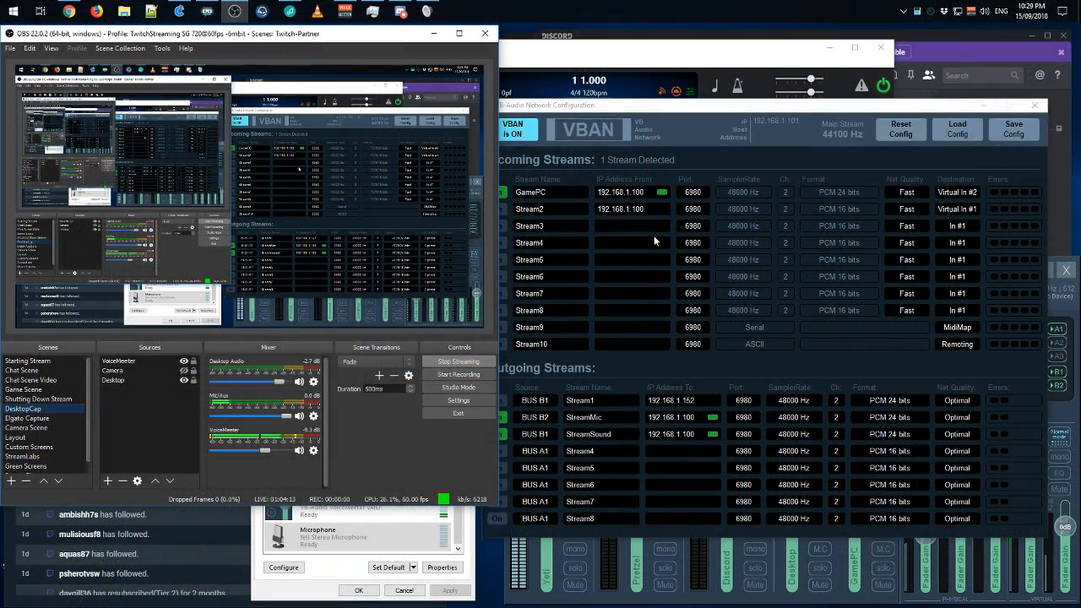
- Examine the stream PC's VBAN routing and Voicemeeter's GamePC channel, leaving the VBAN configuration reopened and repositioned
left_click(705, 123)
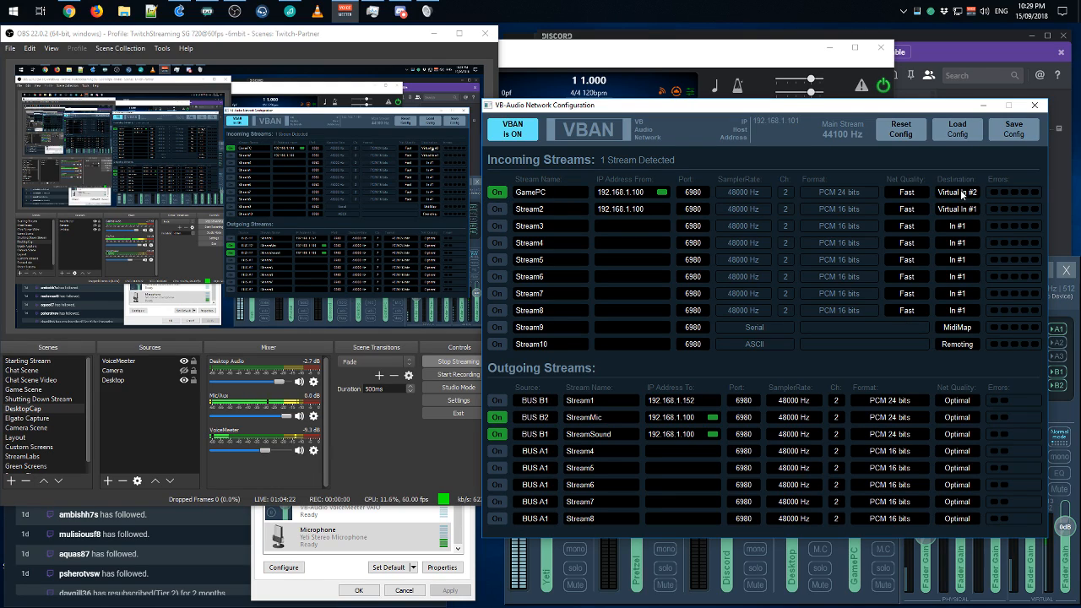
left_click(860, 600)
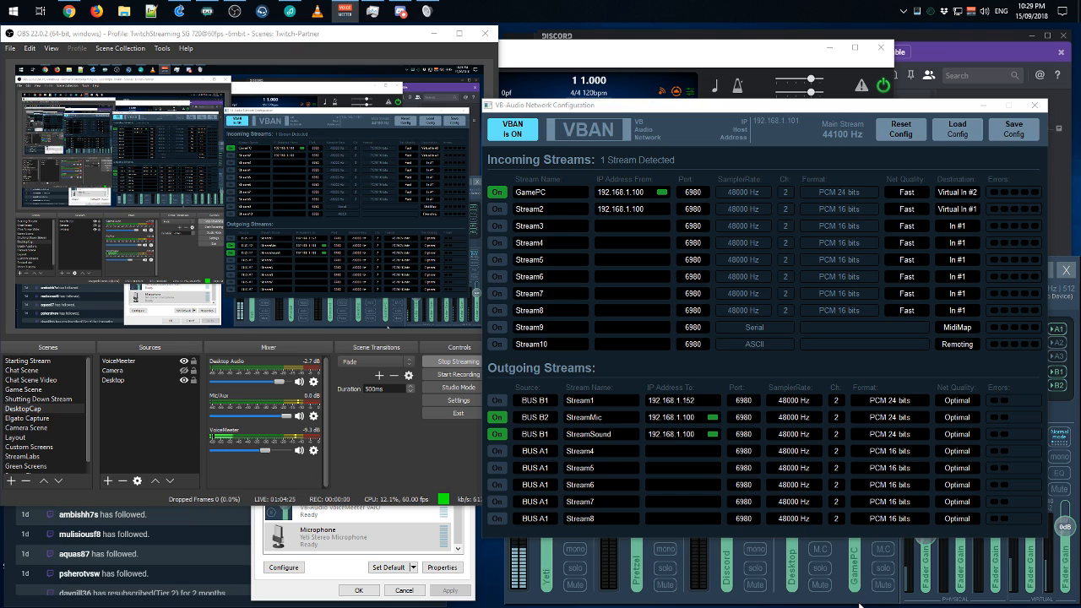
left_click(1037, 109)
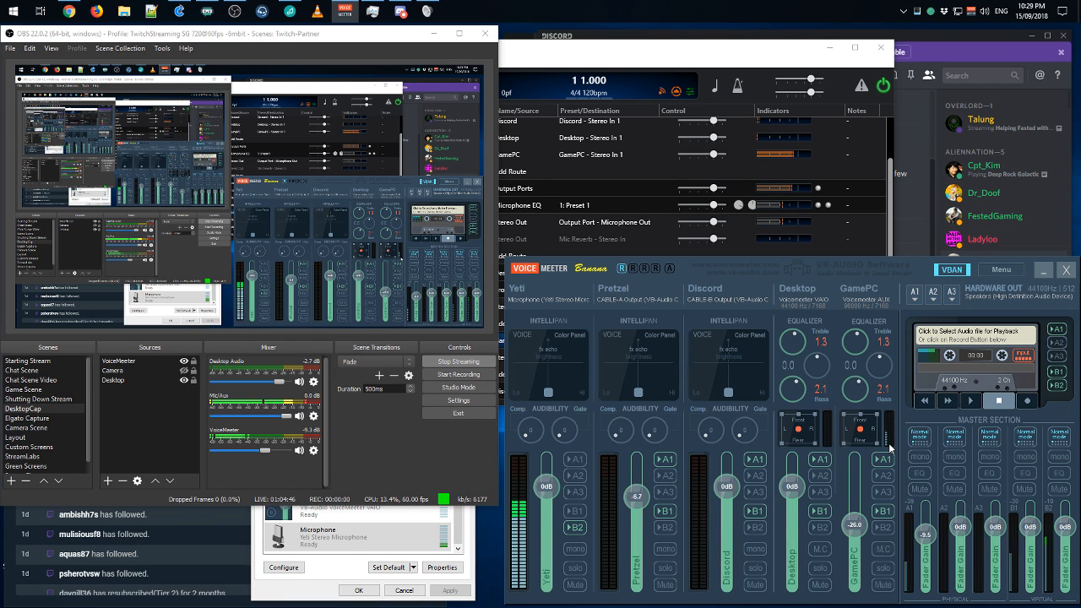
left_click(951, 272)
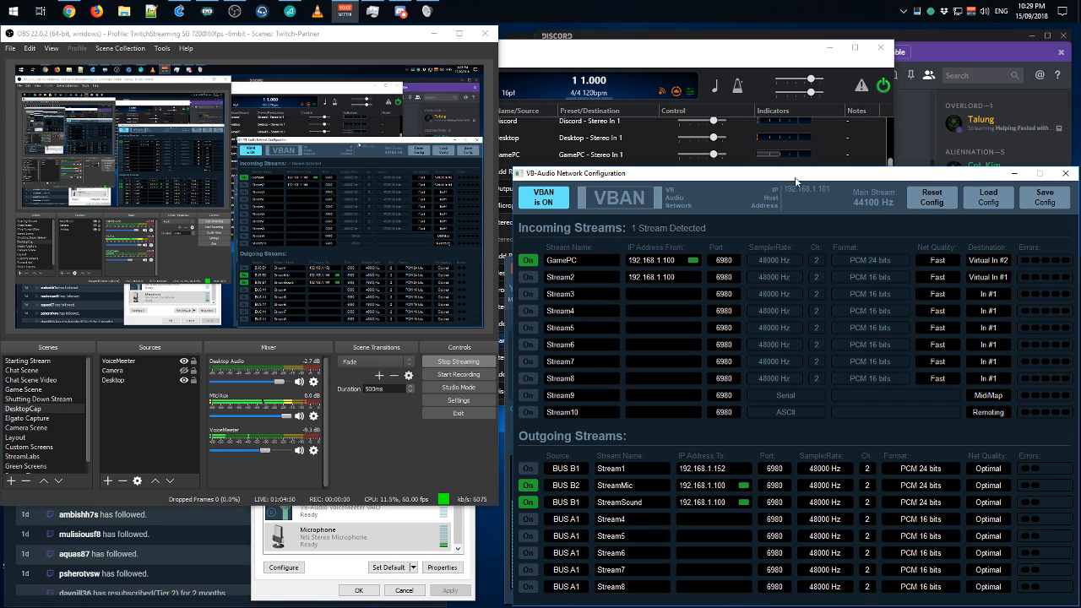
left_click_drag(793, 180, 780, 106)
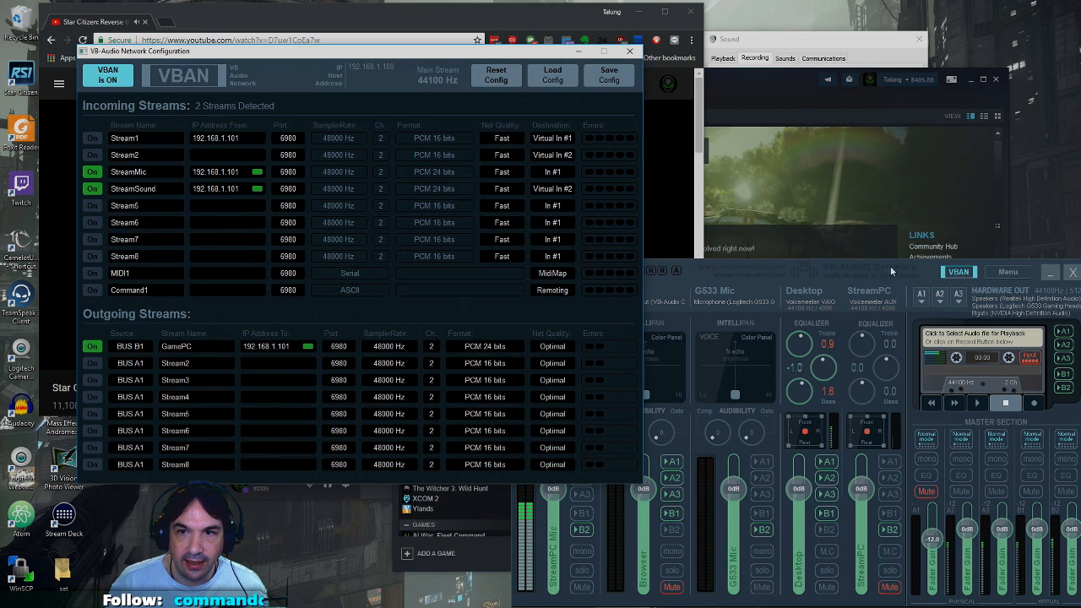
- Close the gaming PC's VBAN configuration to inspect Voicemeeter's channels, and switch to Discord
left_click(631, 52)
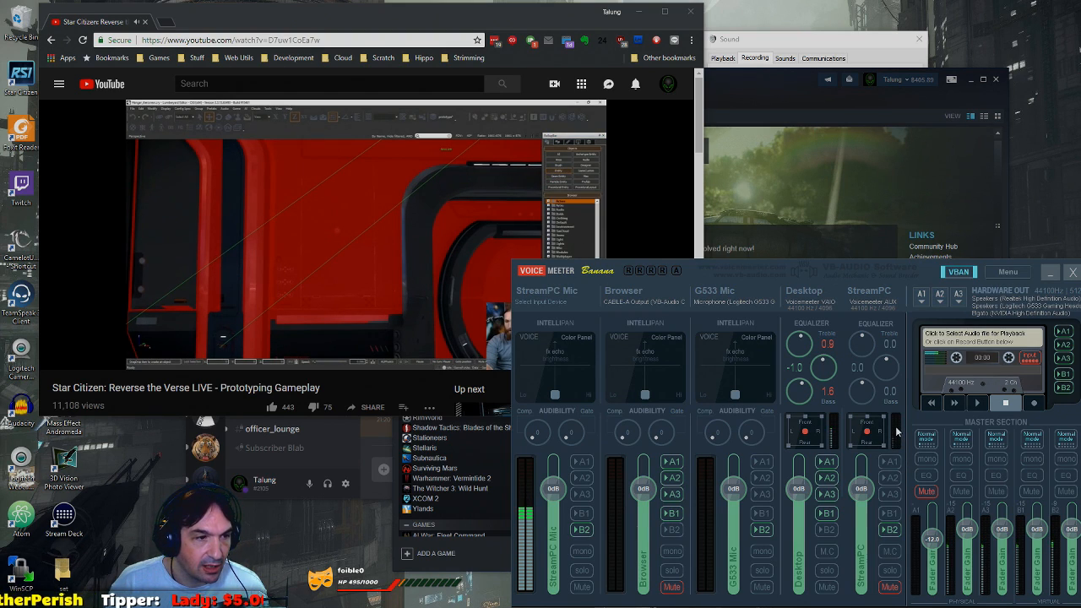
left_click(357, 491)
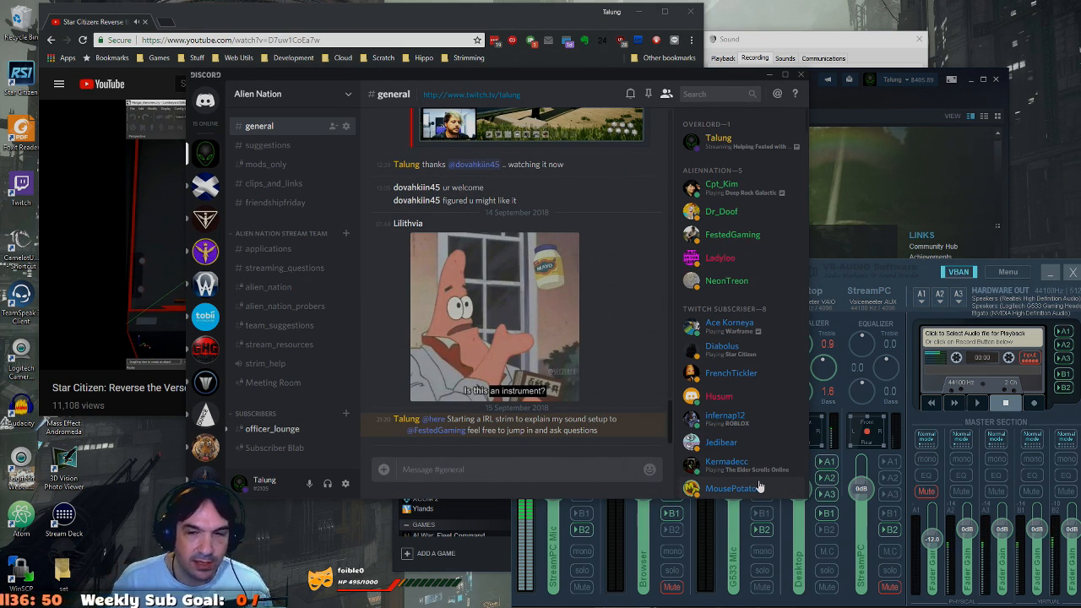
- Check Voicemeeter's channels on the gaming PC against the Star Citizen YouTube video, returning to Voicemeeter
left_click(935, 269)
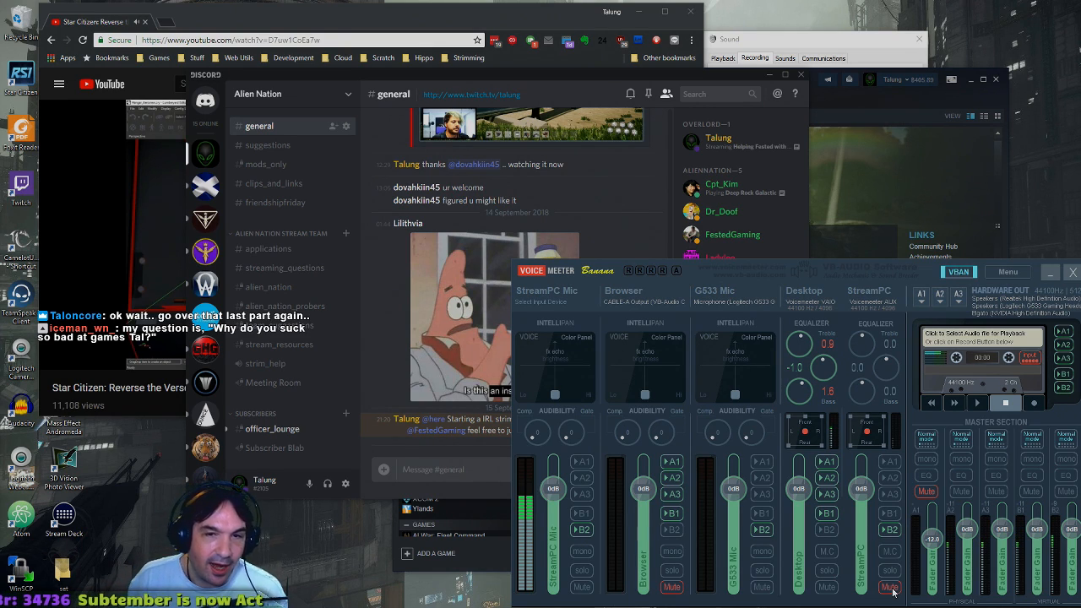
left_click(156, 256)
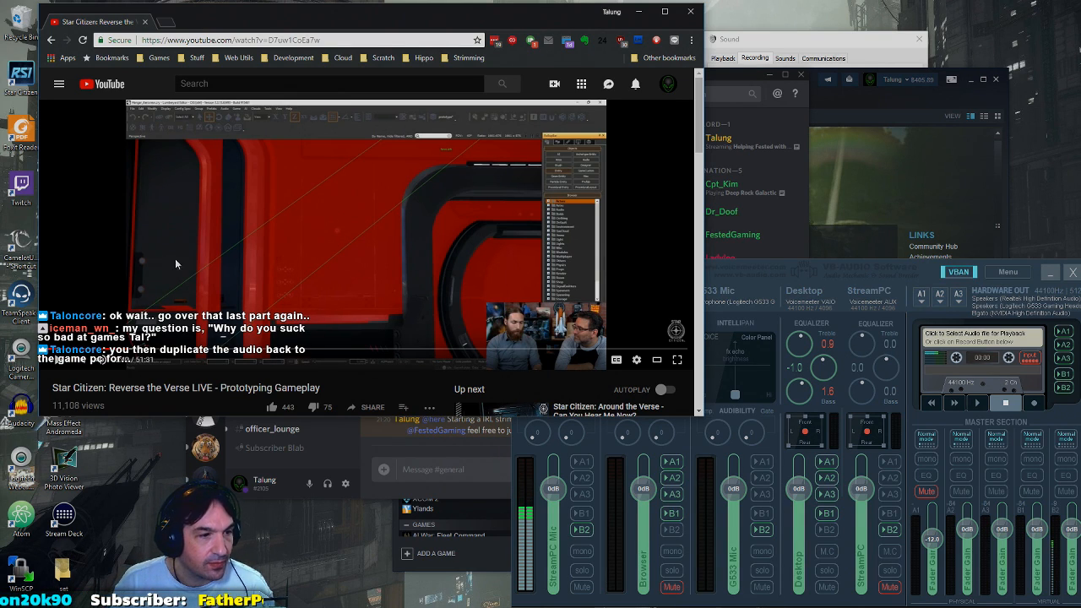
left_click(922, 278)
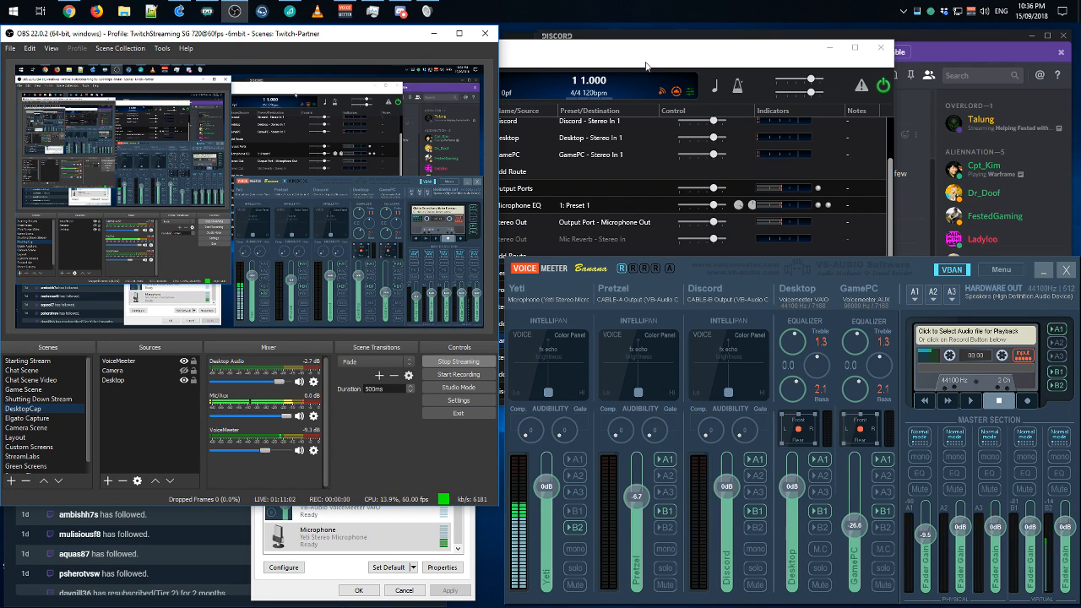
- Switch to OBS and examine the Compressor filter on the VoiceMeeter audio source, repositioning and closing the filters window
left_click(606, 199)
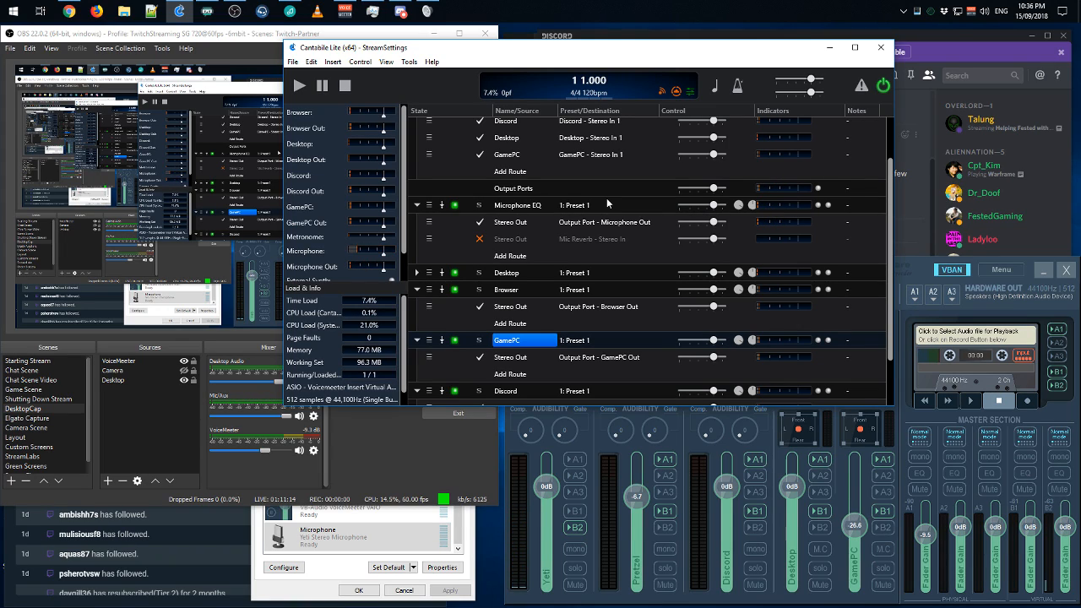
left_click(371, 471)
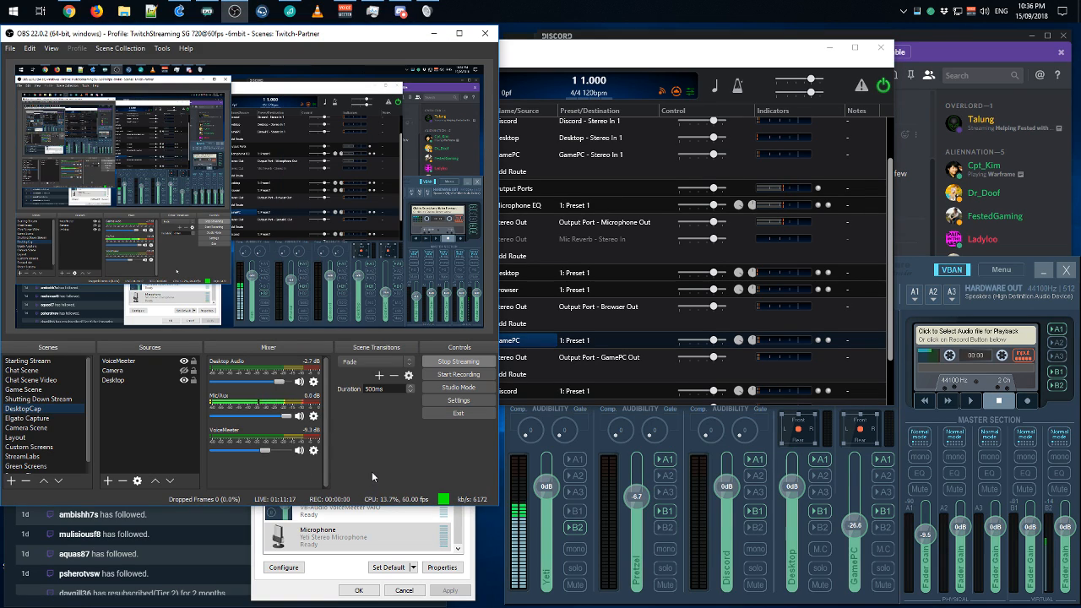
left_click(314, 452)
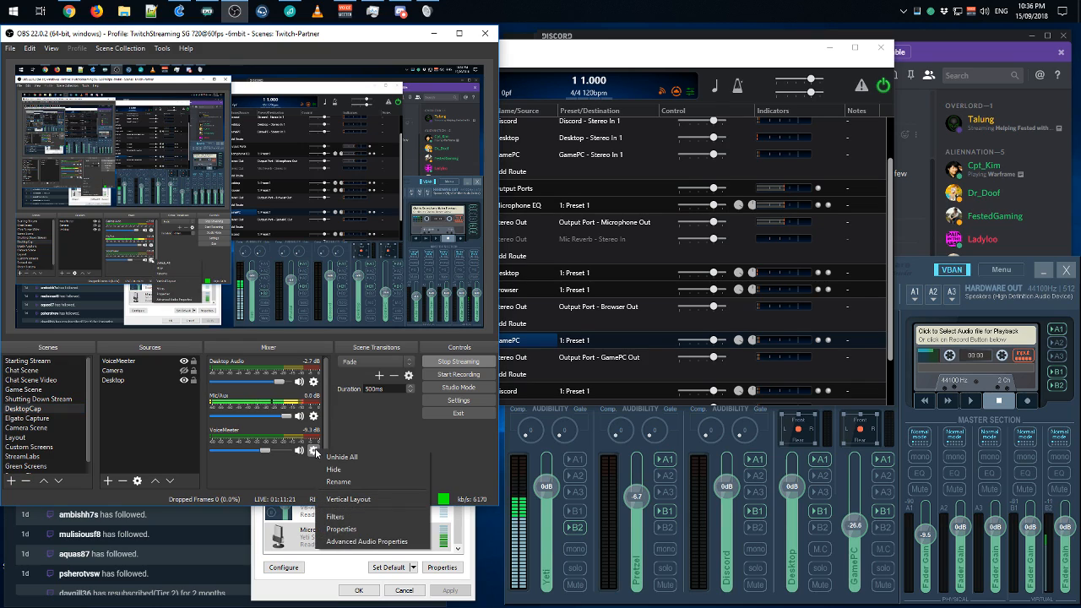
left_click(350, 517)
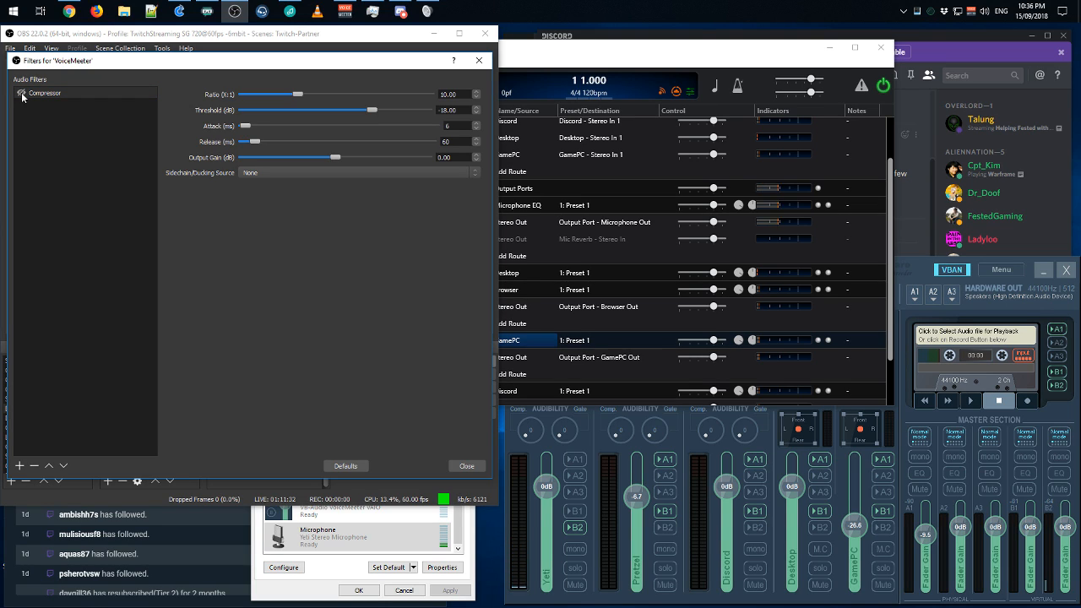
left_click_drag(93, 55, 129, 72)
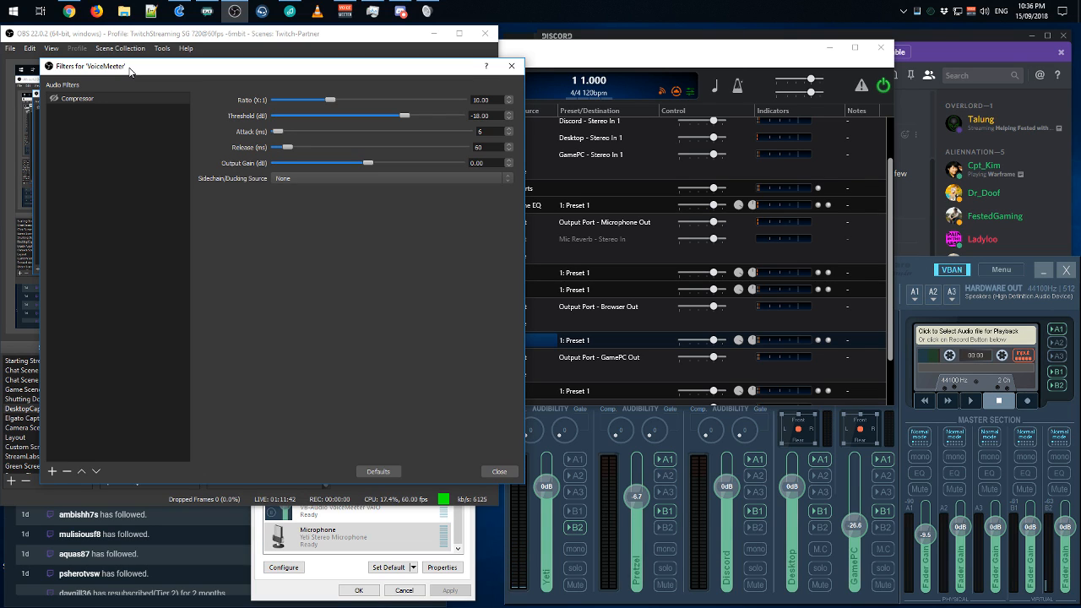
left_click(499, 472)
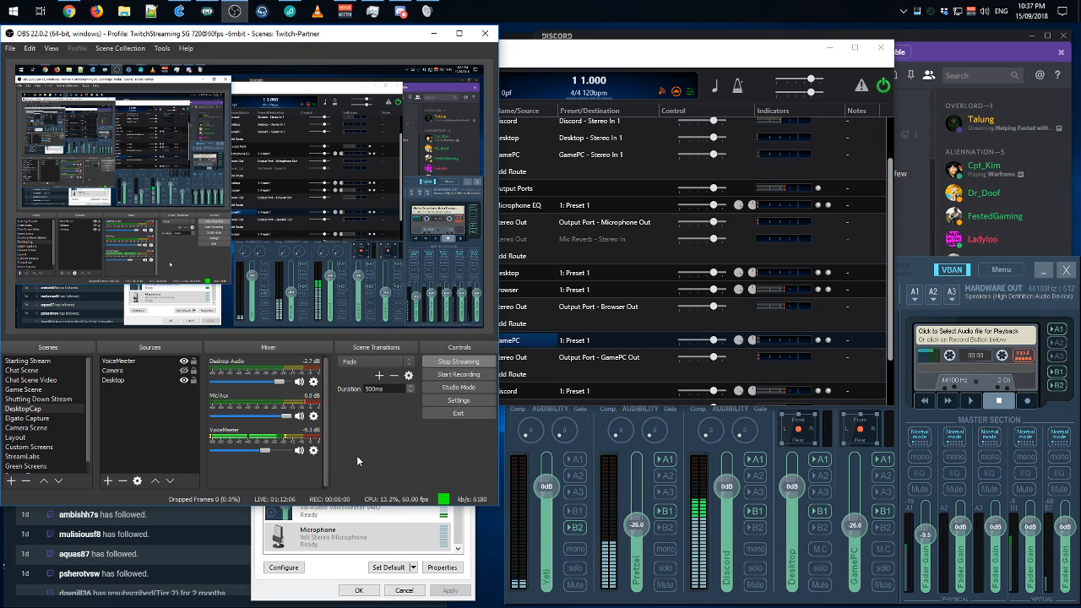
- Add a VST 2.x Plug-in filter with the default name to the VoiceMeeter audio source
left_click(314, 451)
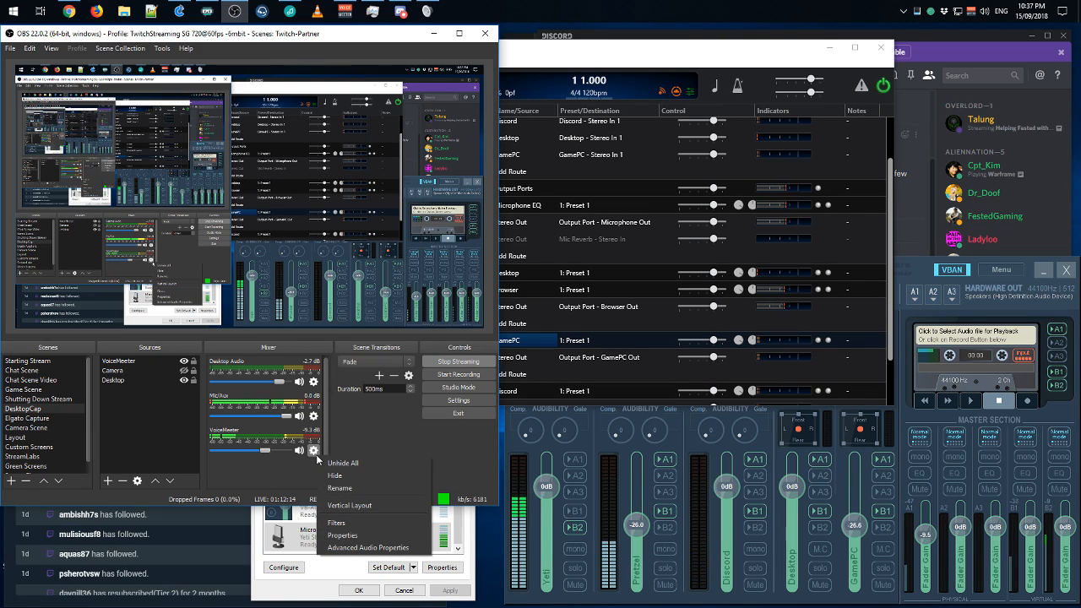
left_click(346, 522)
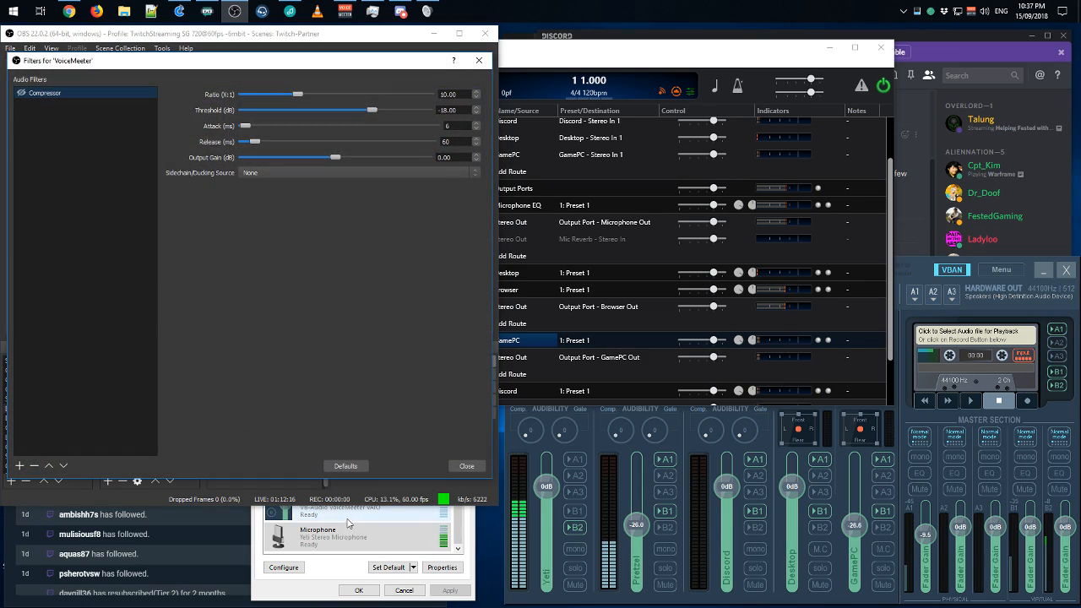
right_click(76, 124)
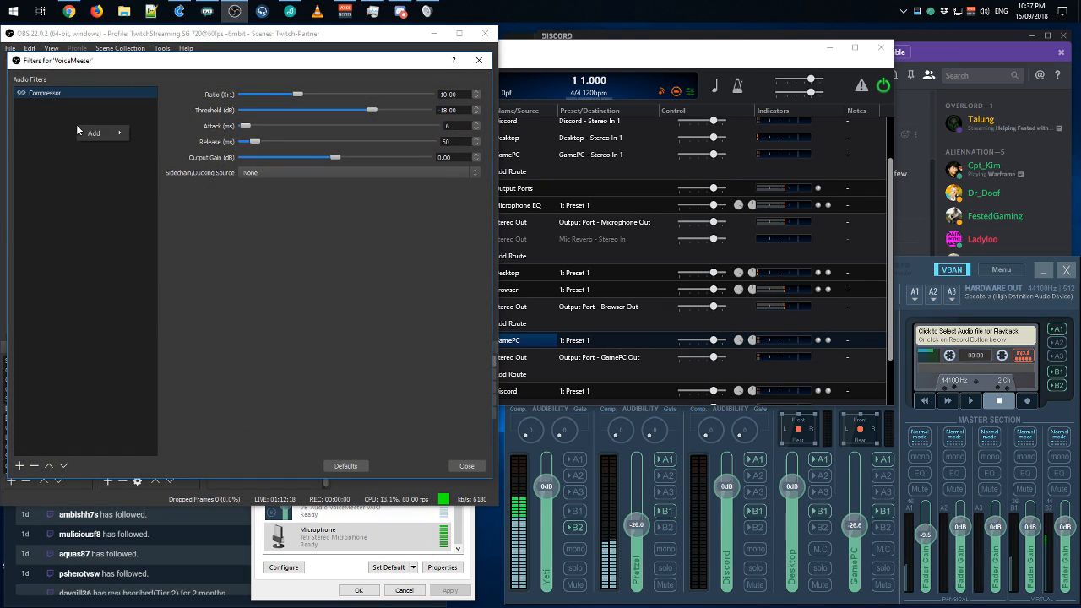
left_click(20, 467)
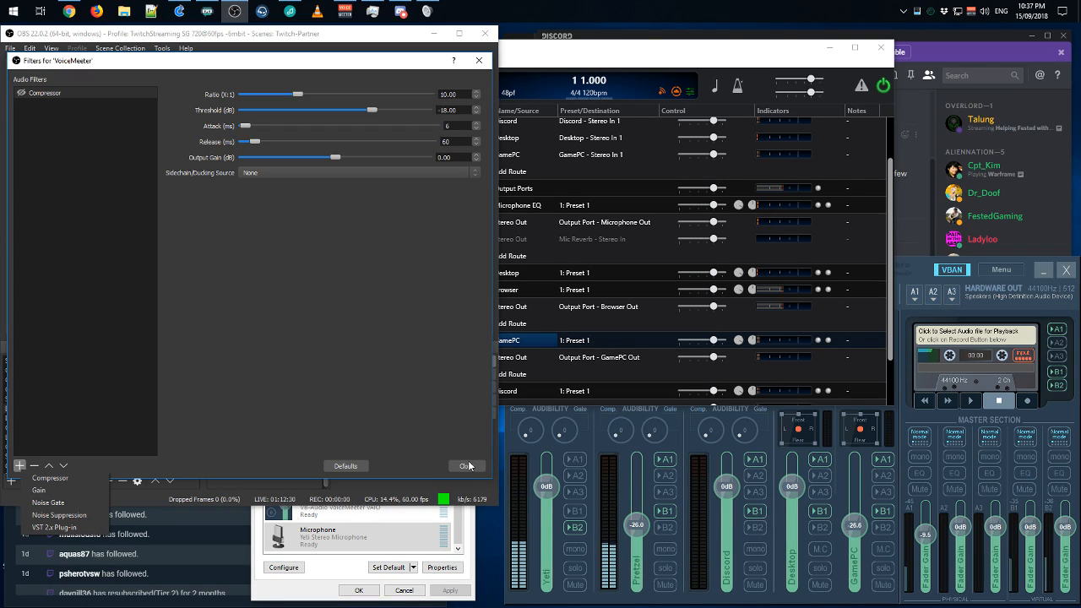
left_click(48, 525)
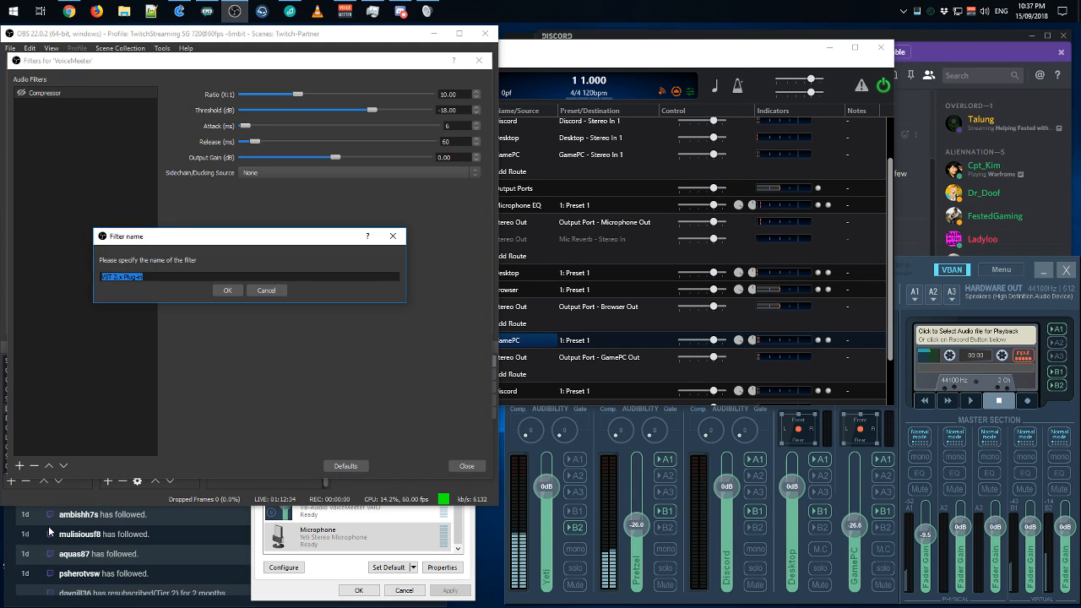
left_click(232, 291)
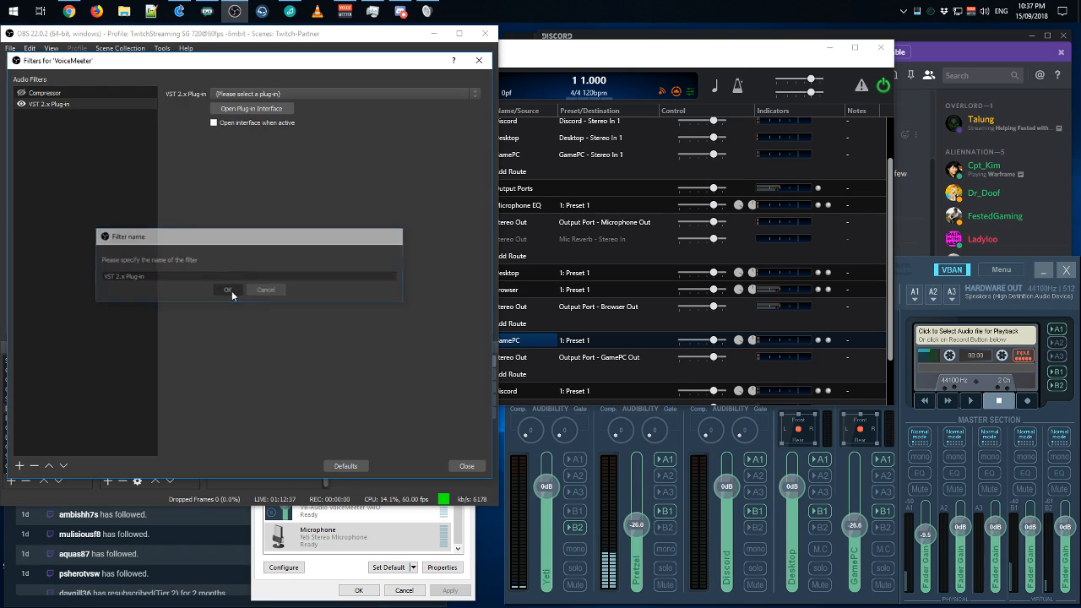
- Review the VST filter's plug-in choices and interface option, leaving the filter disabled with no plug-in selected
left_click(323, 96)
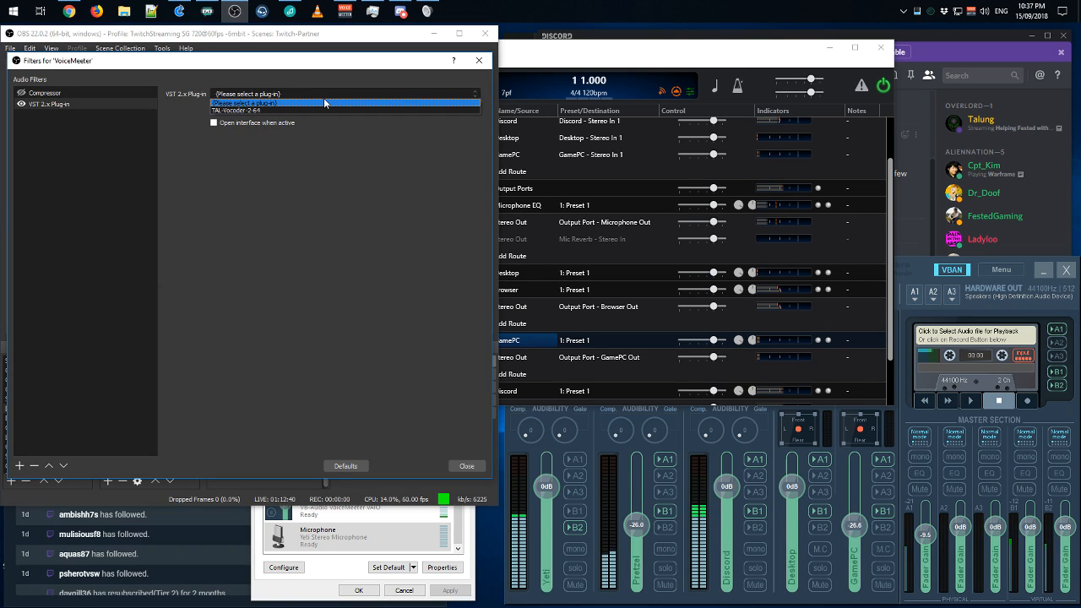
left_click(277, 233)
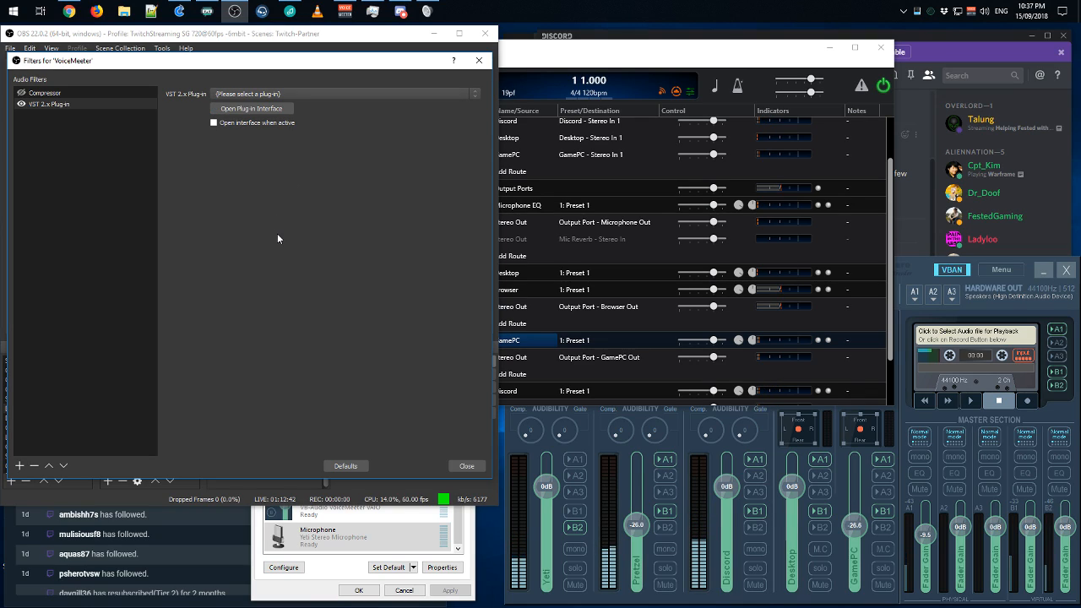
left_click(270, 109)
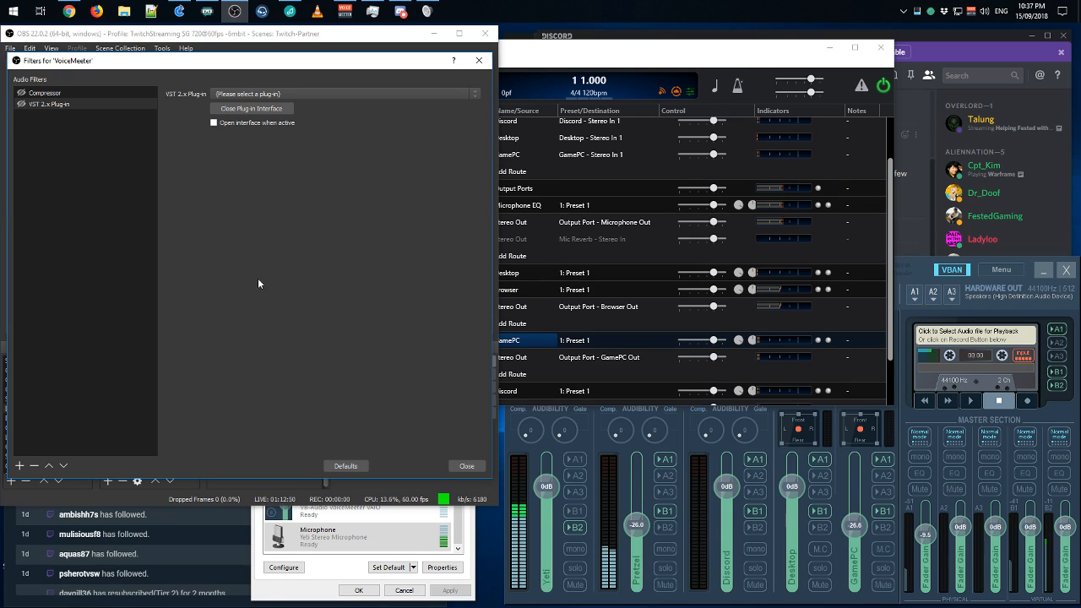
left_click(467, 466)
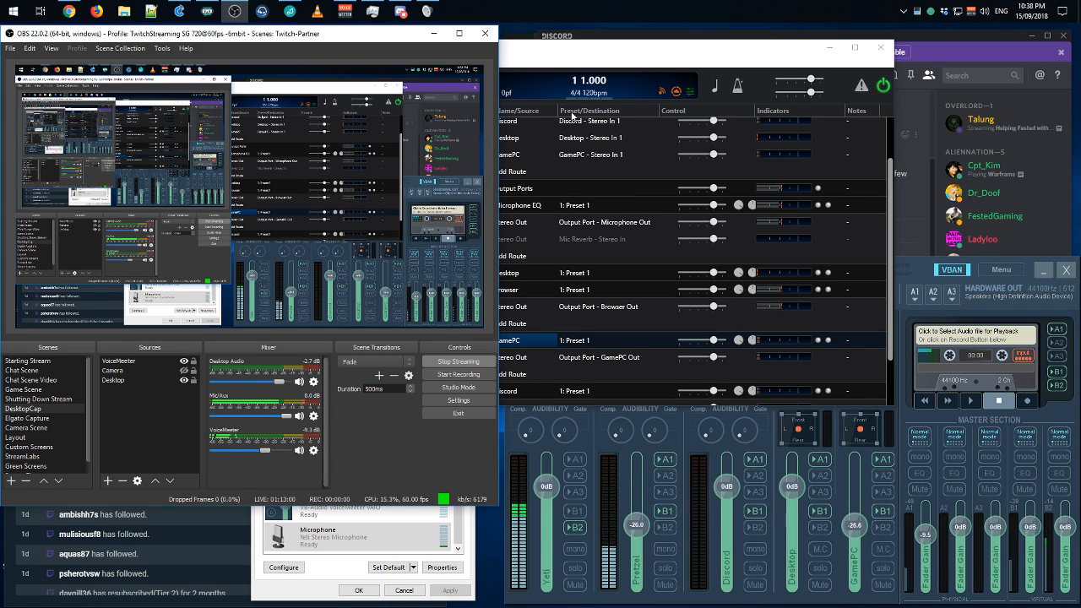
- Switch to Cantabile to inspect its plug-in routes down to Mic Reverb, and return to OBS
left_click(625, 164)
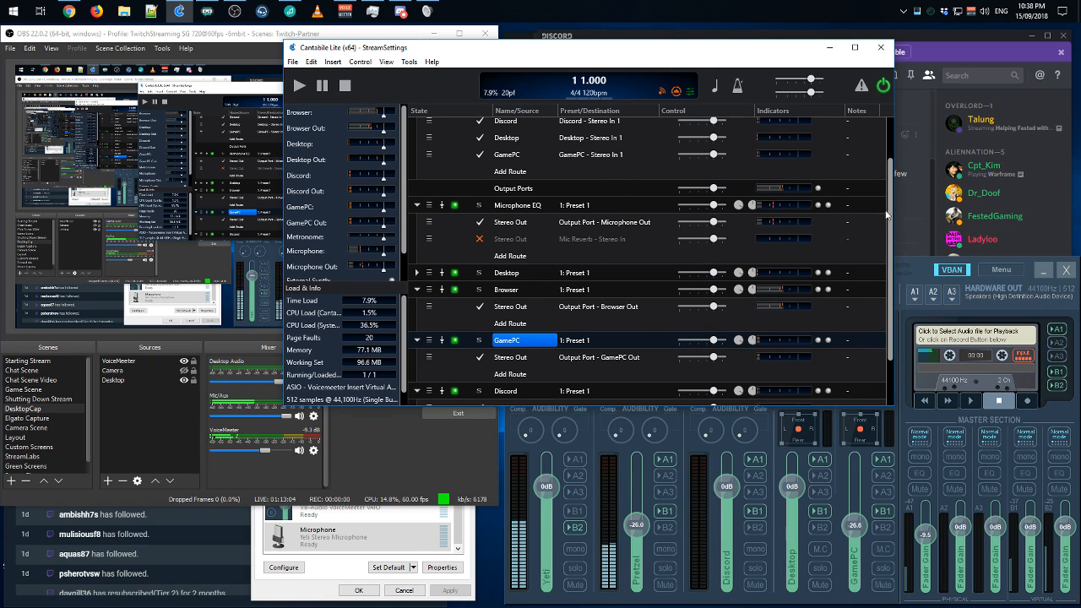
left_click_drag(893, 221, 893, 313)
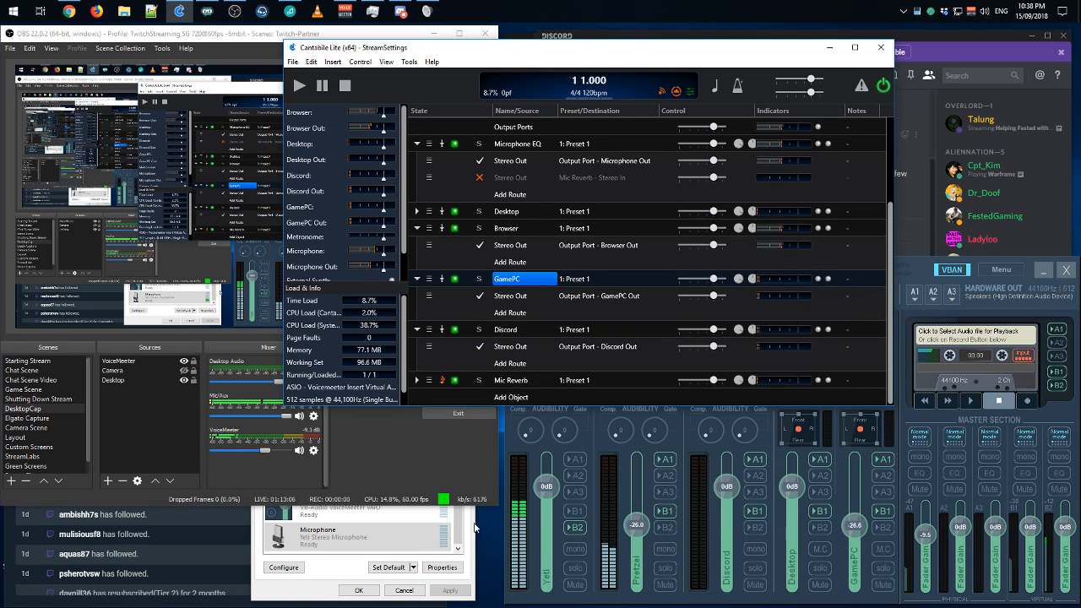
left_click(433, 469)
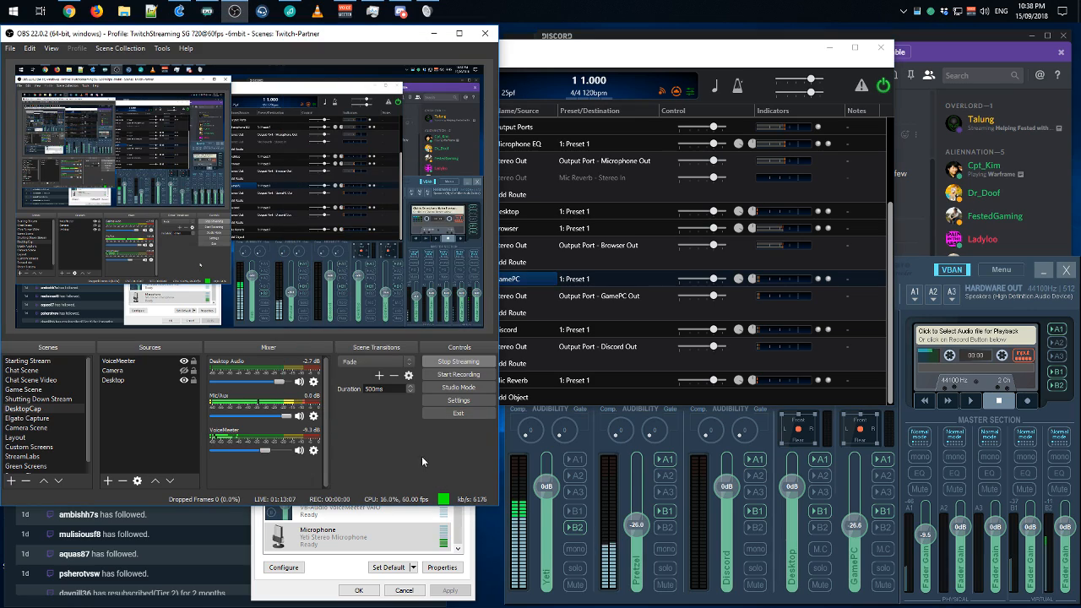
- Review the filter types available for OBS's VoiceMeeter source, close its filters, and return to Cantabile
left_click(314, 452)
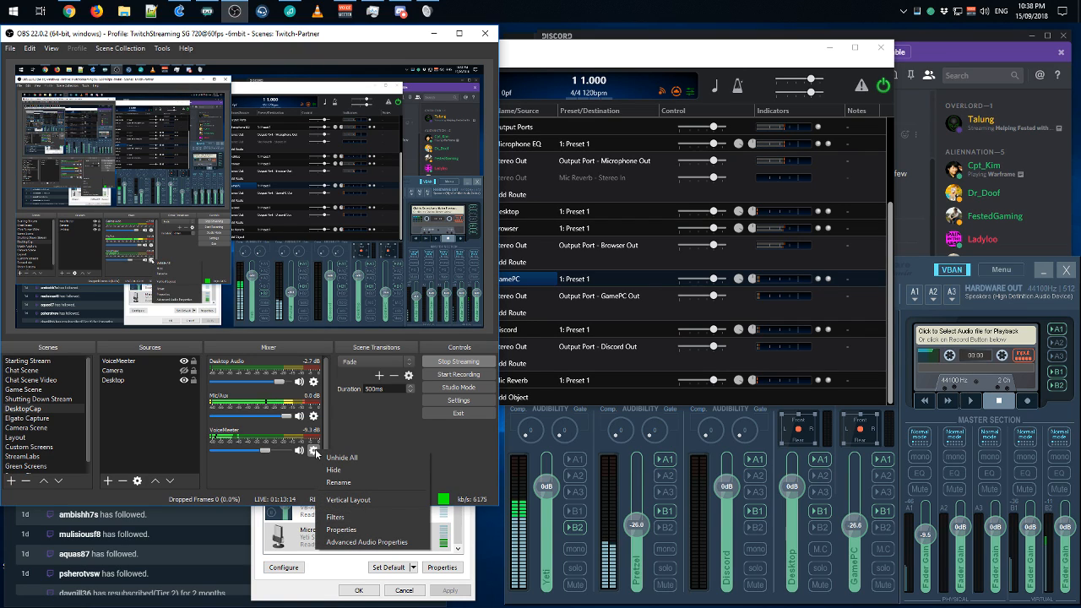
left_click(353, 517)
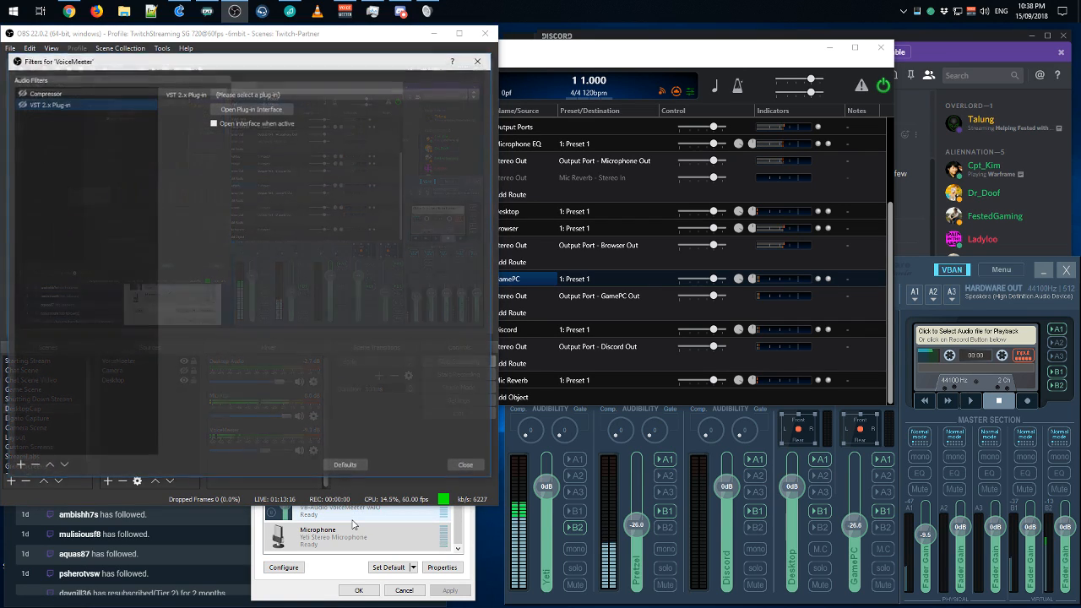
left_click(19, 467)
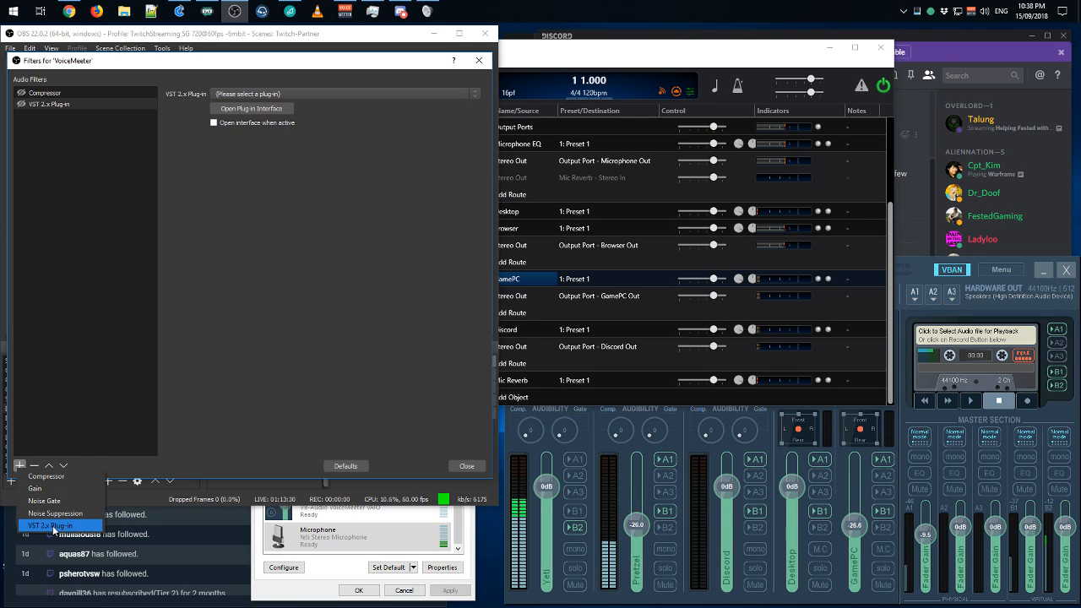
left_click(464, 467)
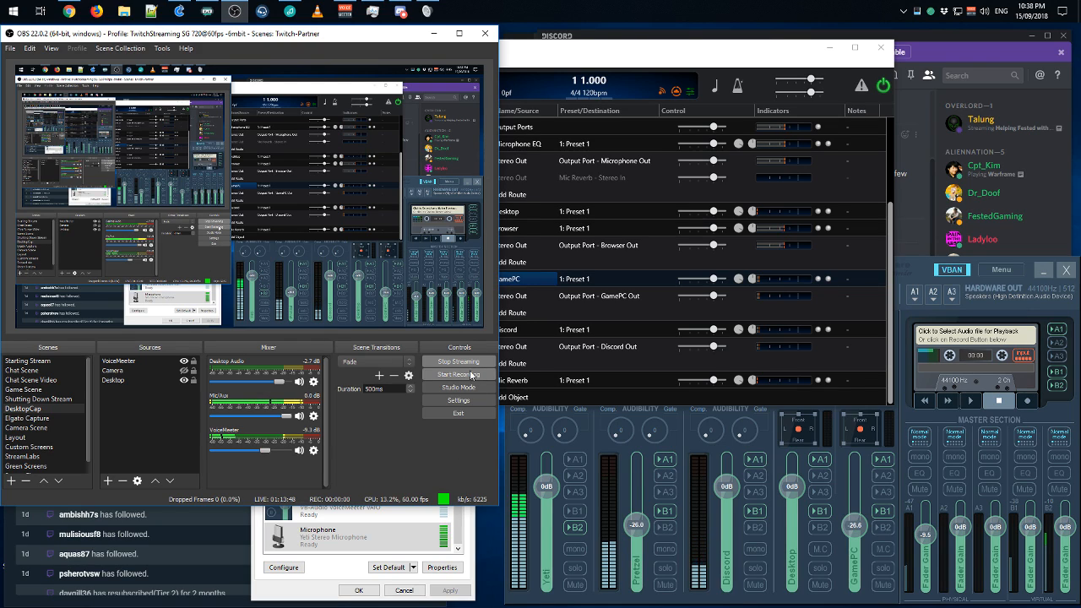
left_click(636, 51)
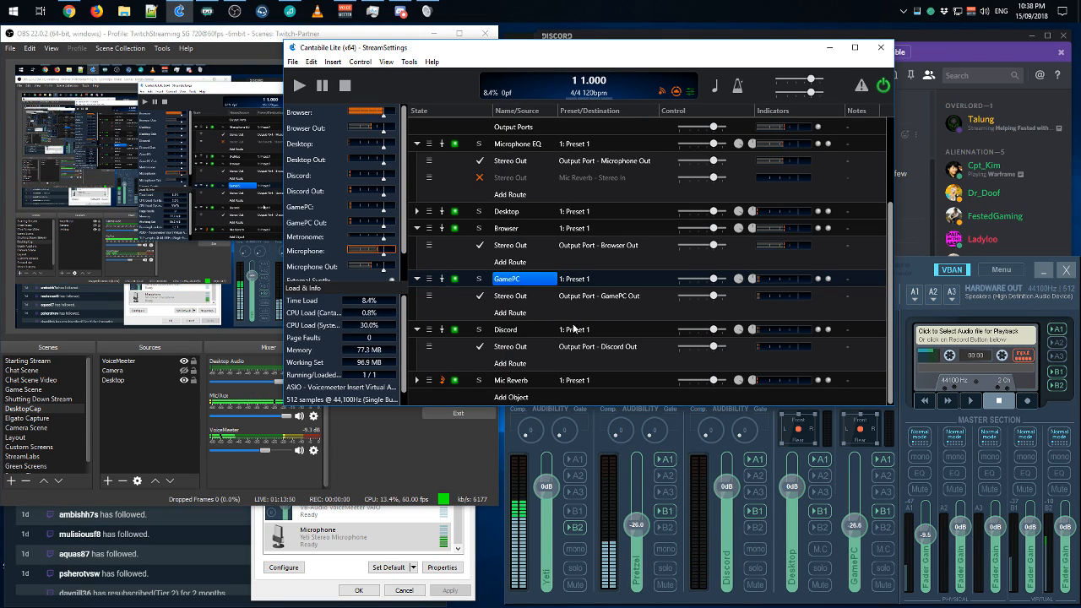
- Open the Dropbox folder Strimming\audio\Dead Duck Free Effects Bundle\x64 to show its plug-in files, and reposition the window
left_click(945, 14)
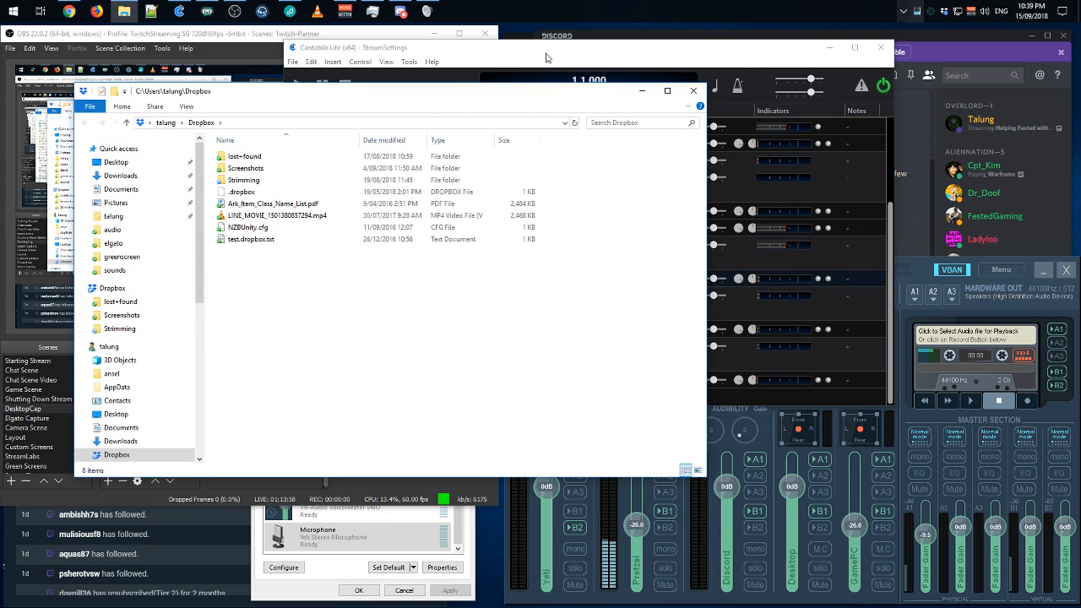
double_click(268, 184)
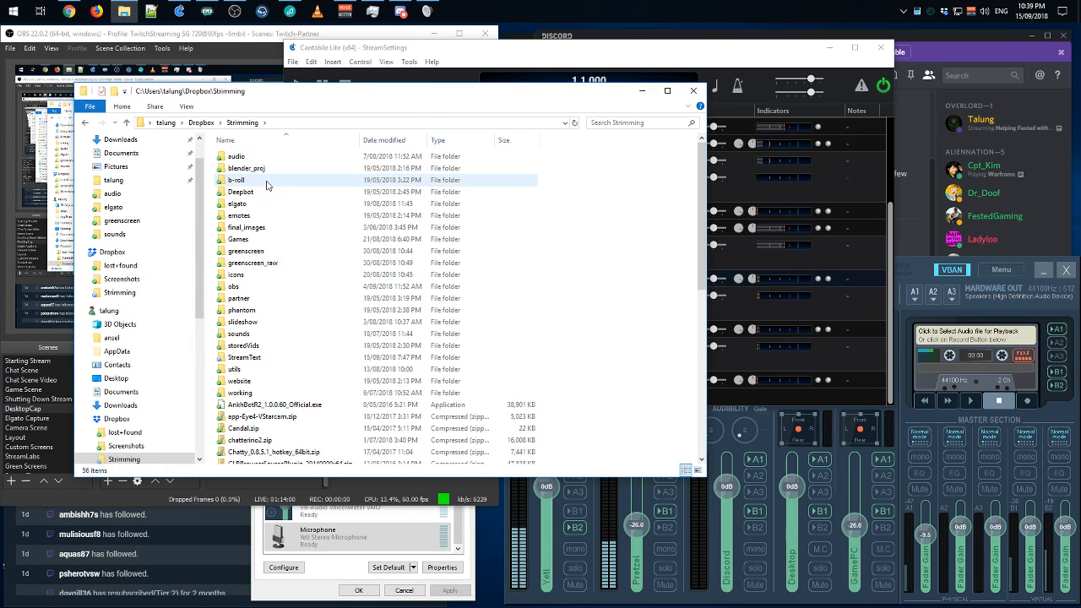
double_click(250, 160)
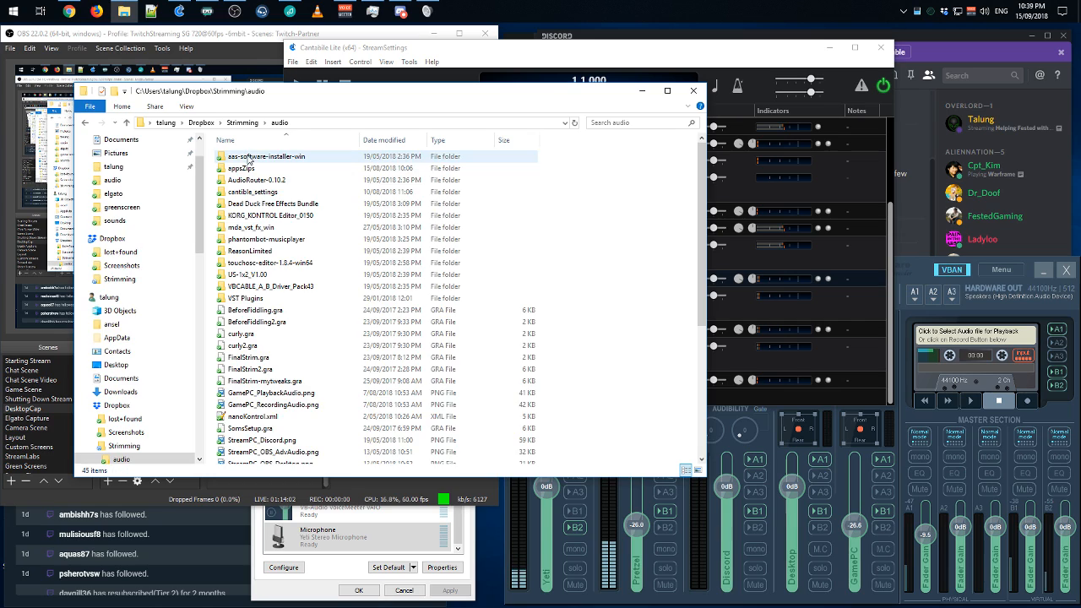
double_click(249, 299)
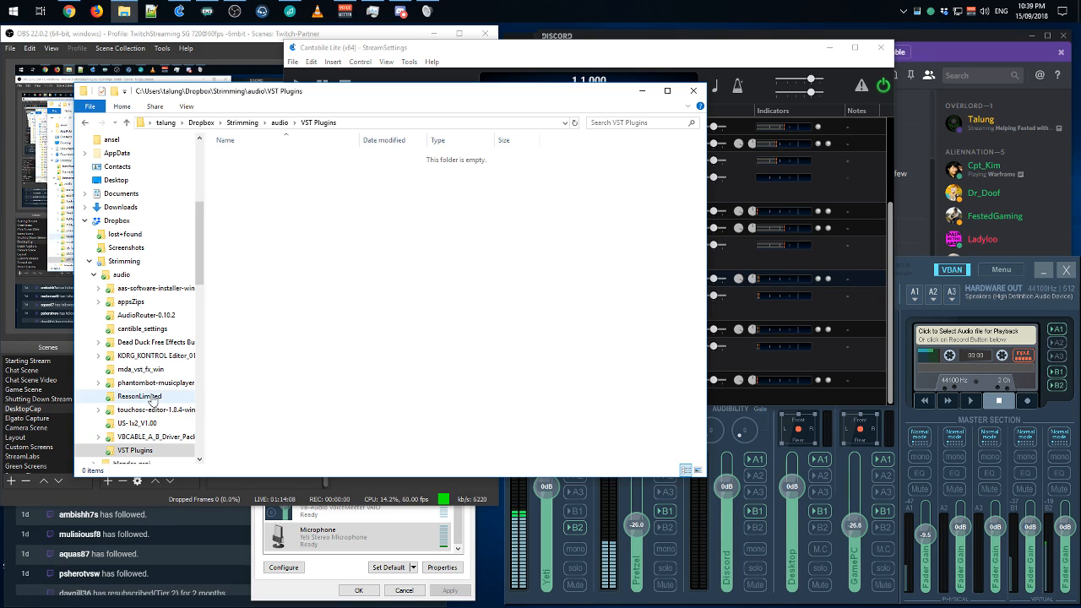
left_click(154, 344)
double_click(240, 168)
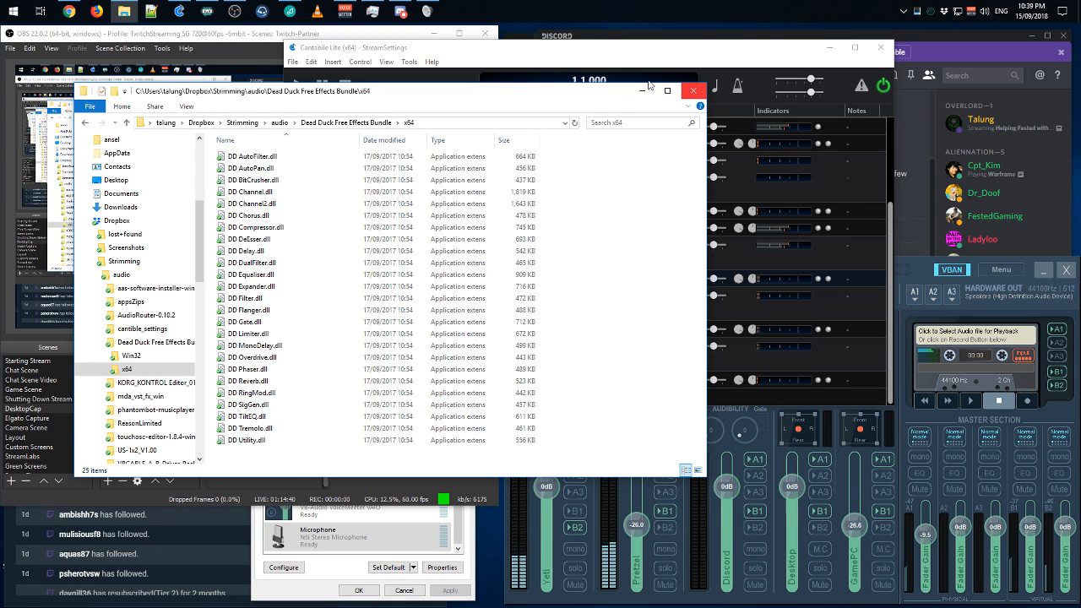
left_click_drag(661, 87, 727, 126)
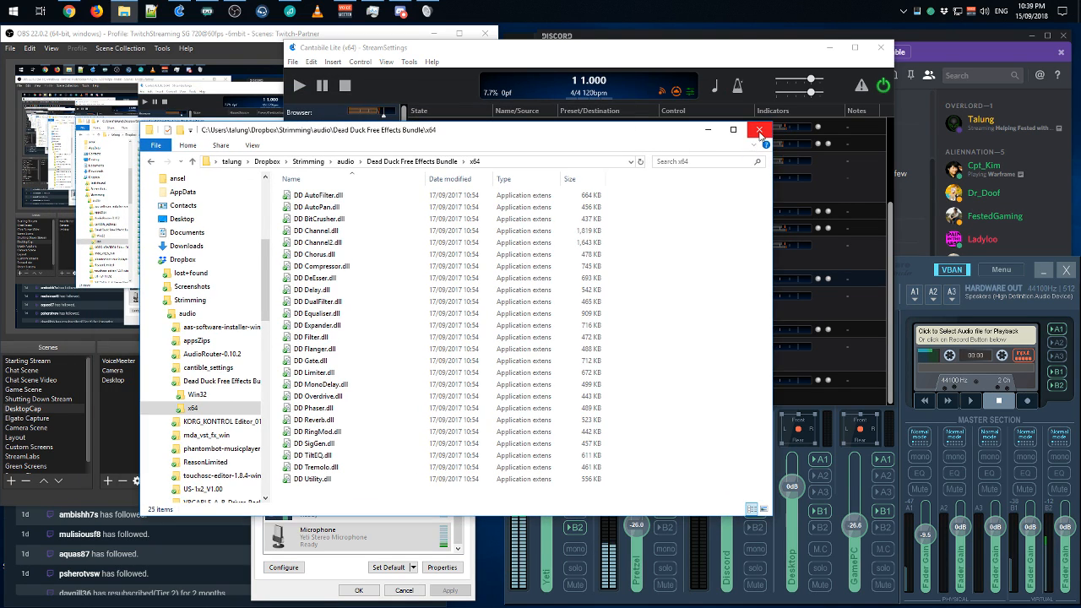
- Switch to Cantabile and review its file locations and VST plug-in folders in the options, leaving the settings unchanged
left_click(656, 57)
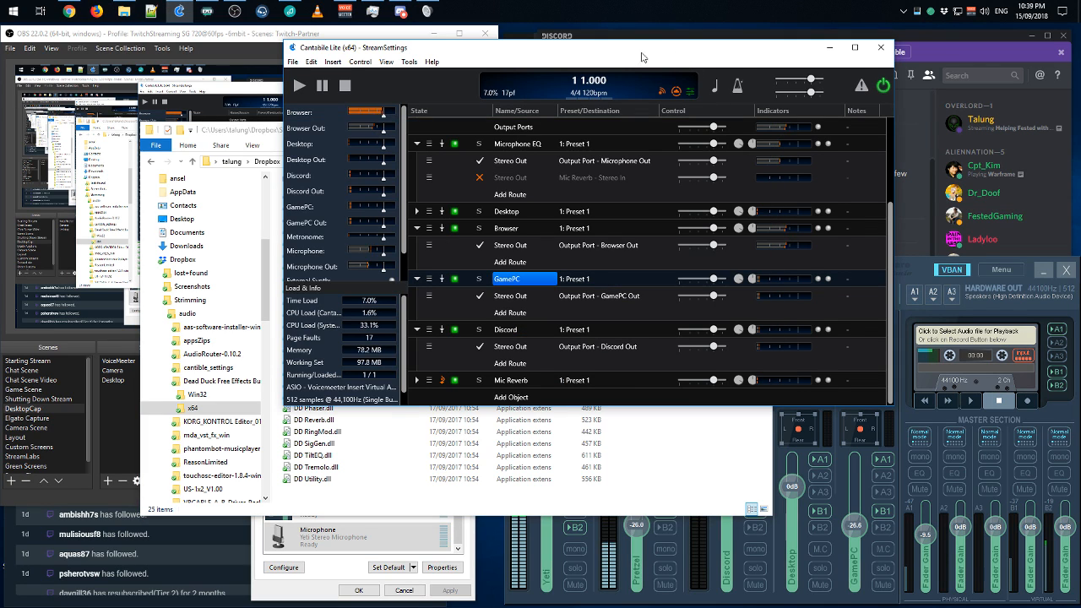
left_click(409, 62)
left_click(447, 181)
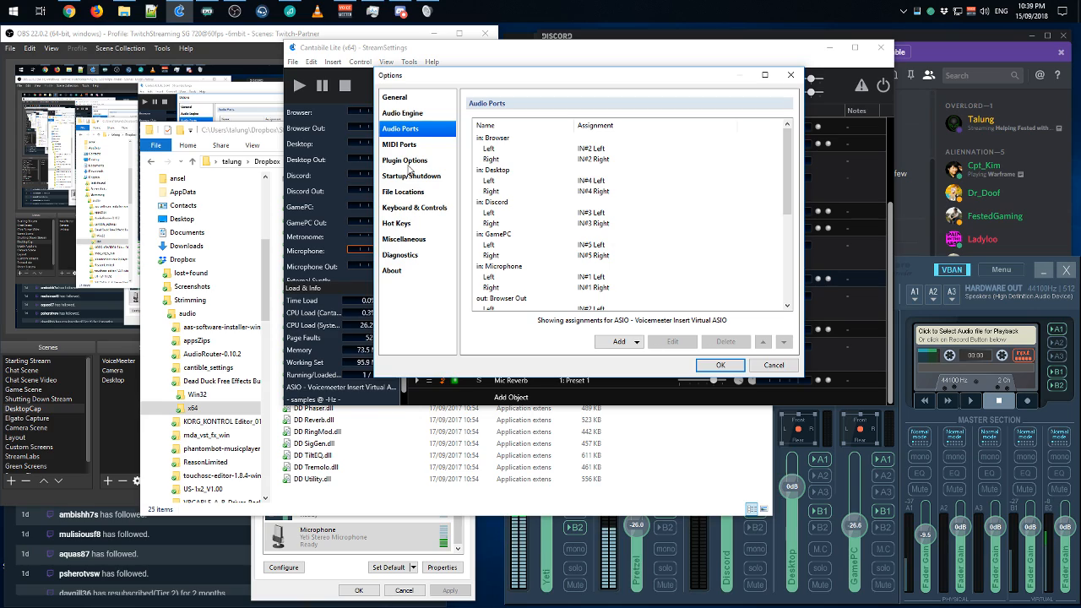
left_click(414, 193)
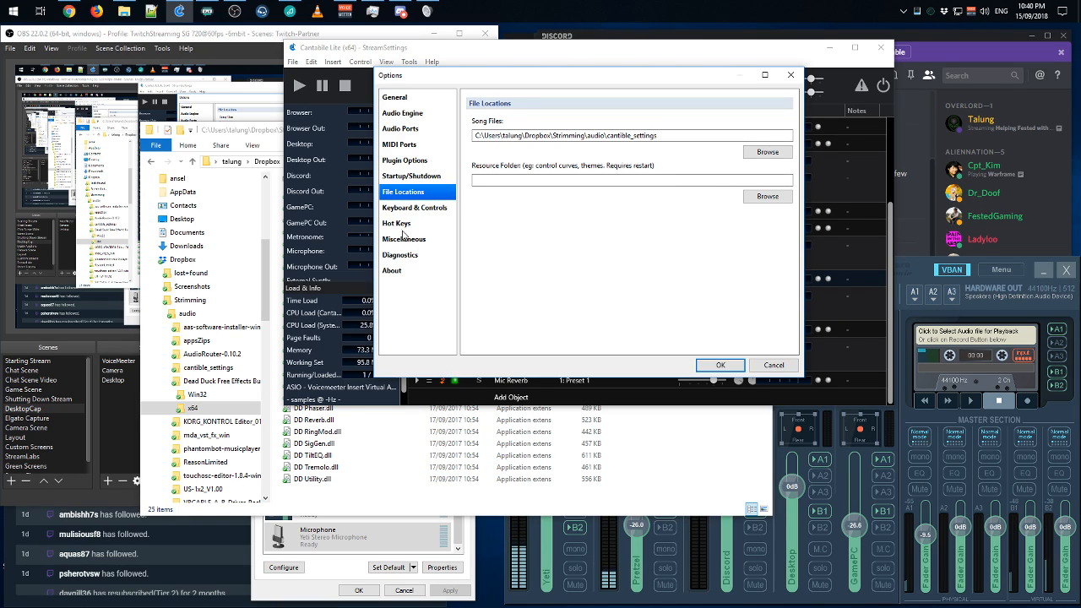
left_click(405, 164)
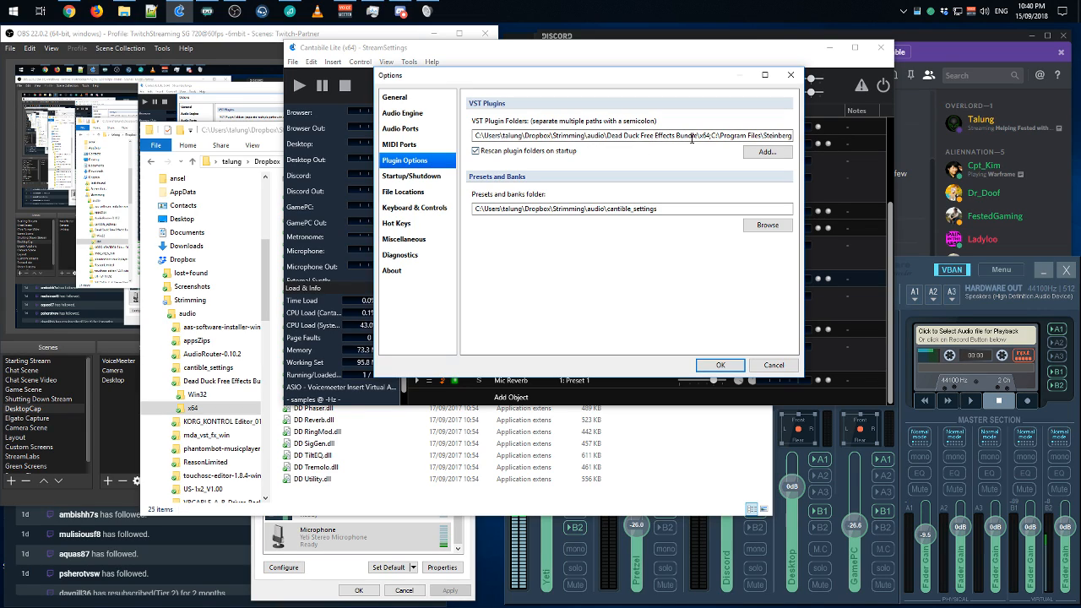
left_click(781, 368)
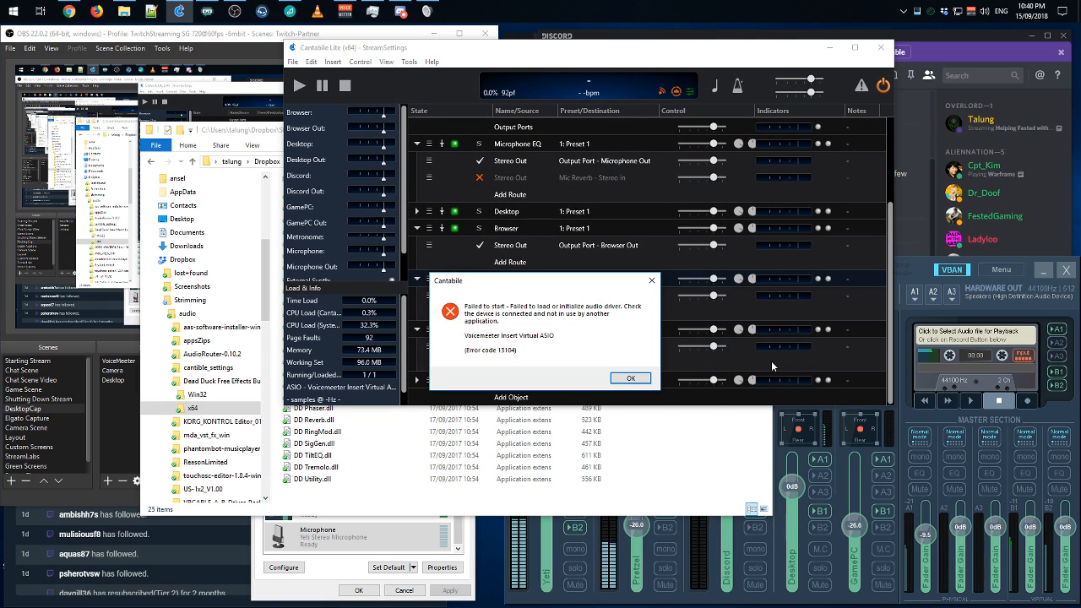
- Dismiss Cantabile's audio driver error, turn its audio engine back on, and minimize the window
left_click(631, 378)
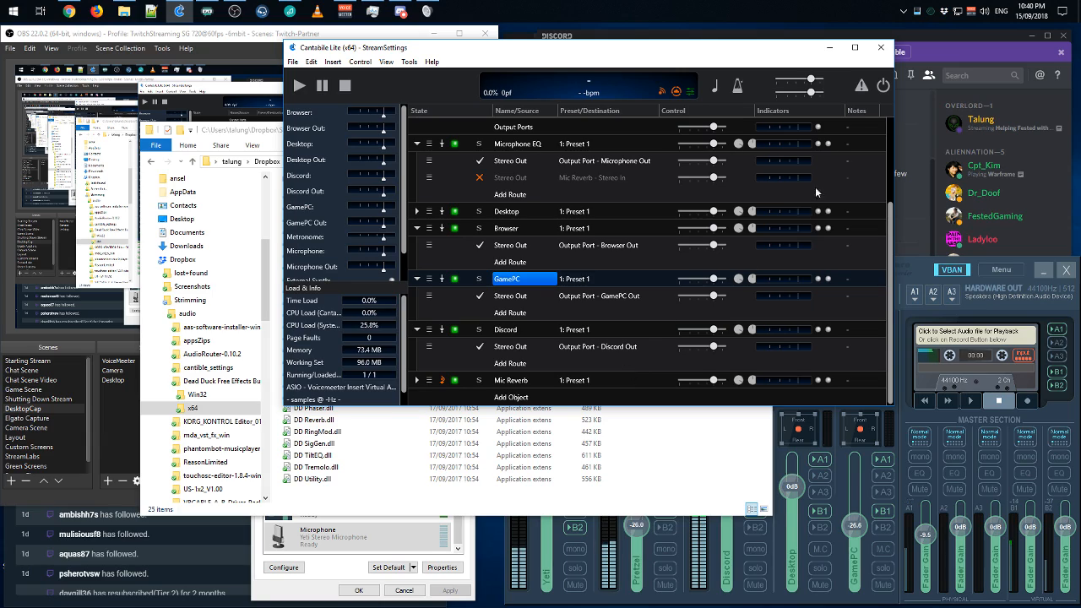
left_click(884, 87)
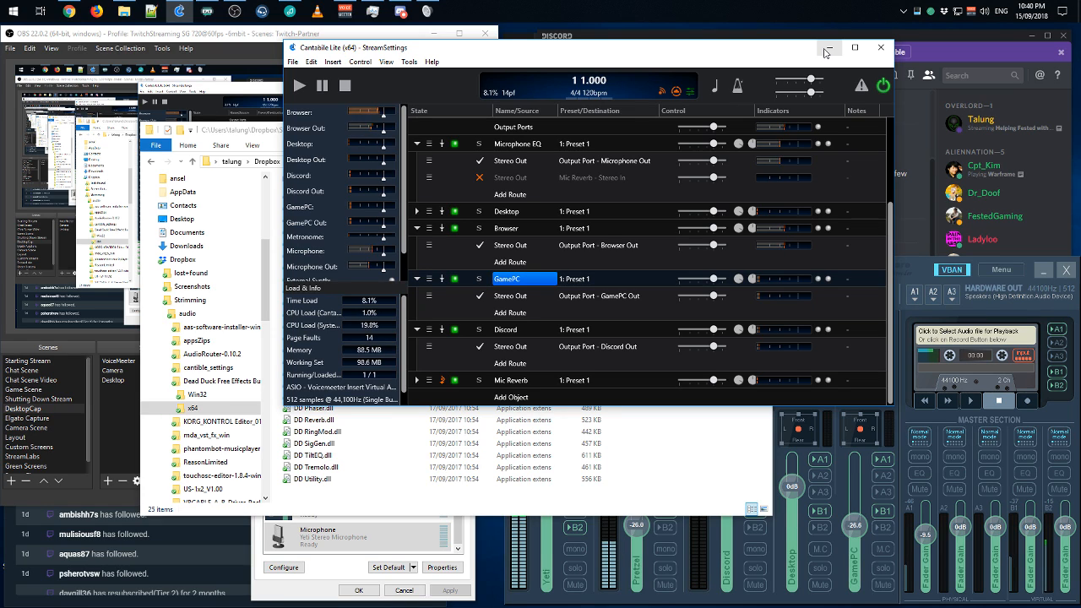
left_click(824, 53)
- Switch to OBS and open the audio filters of the VoiceMeeter source
left_click(112, 430)
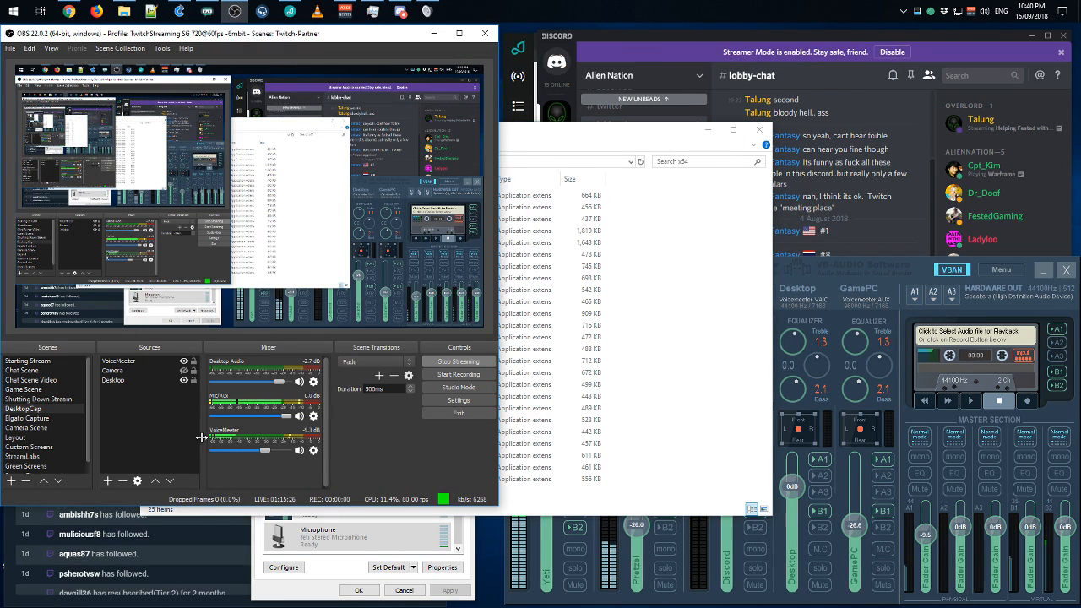
left_click(314, 450)
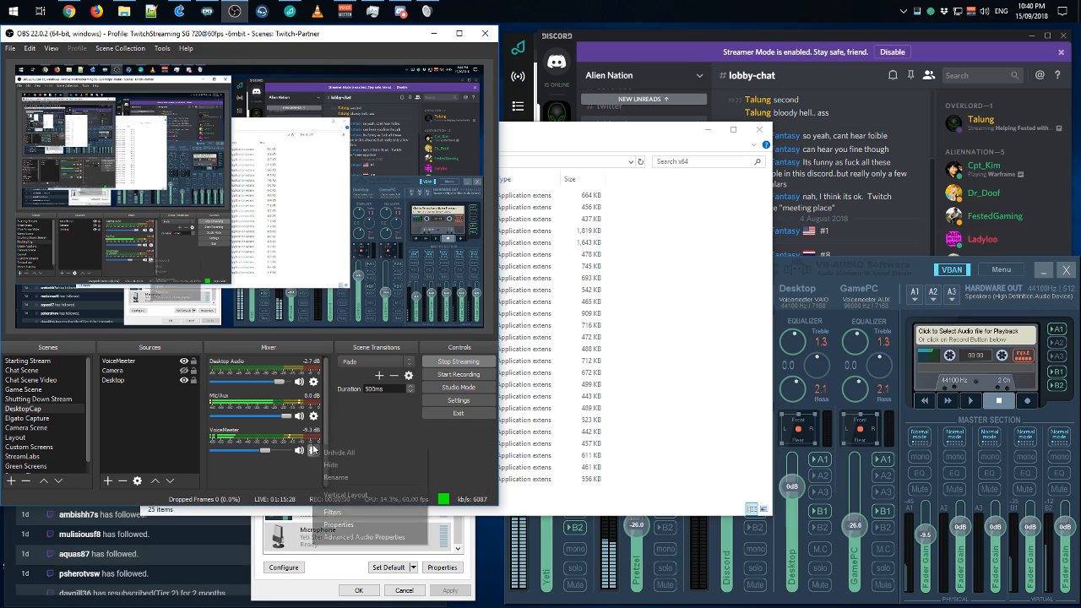
left_click(351, 514)
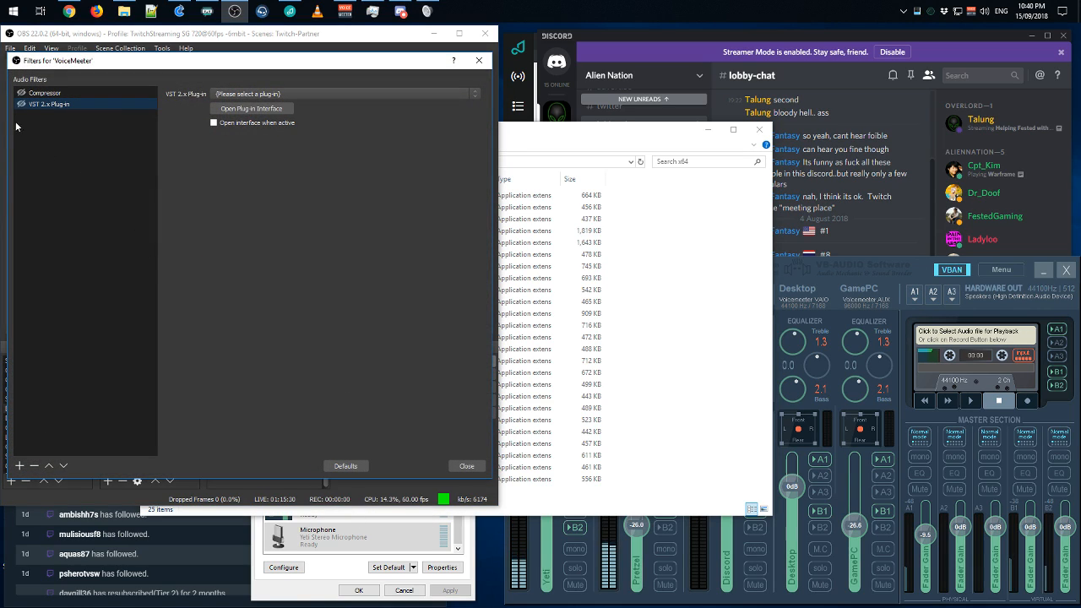
- Select TAL-Vocoder-2-64 in the VST 2.x Plug-in filter and toggle its plug-in interface
left_click(268, 110)
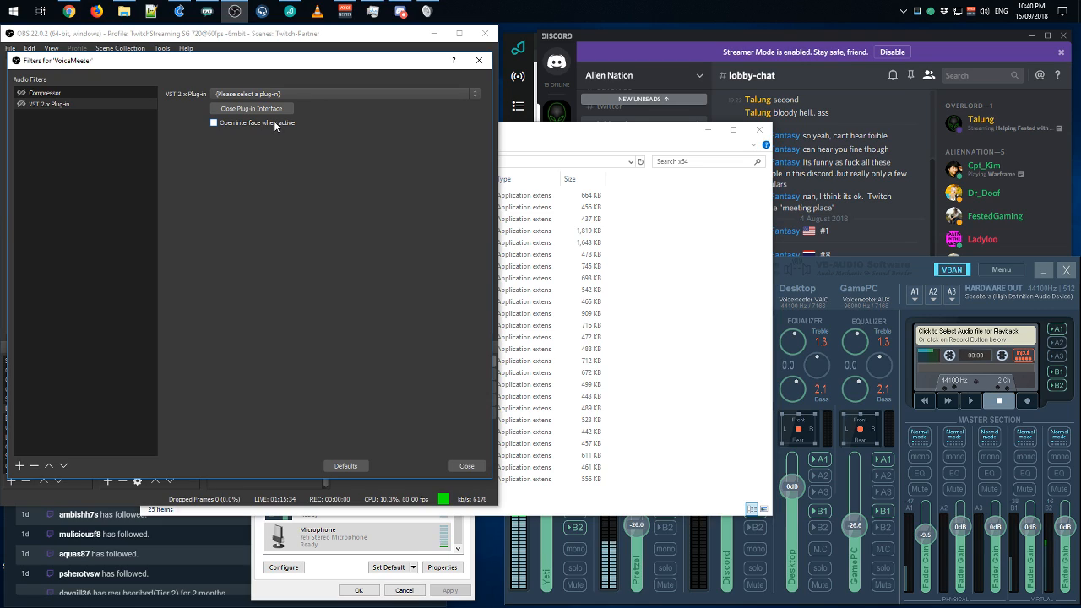
left_click(323, 91)
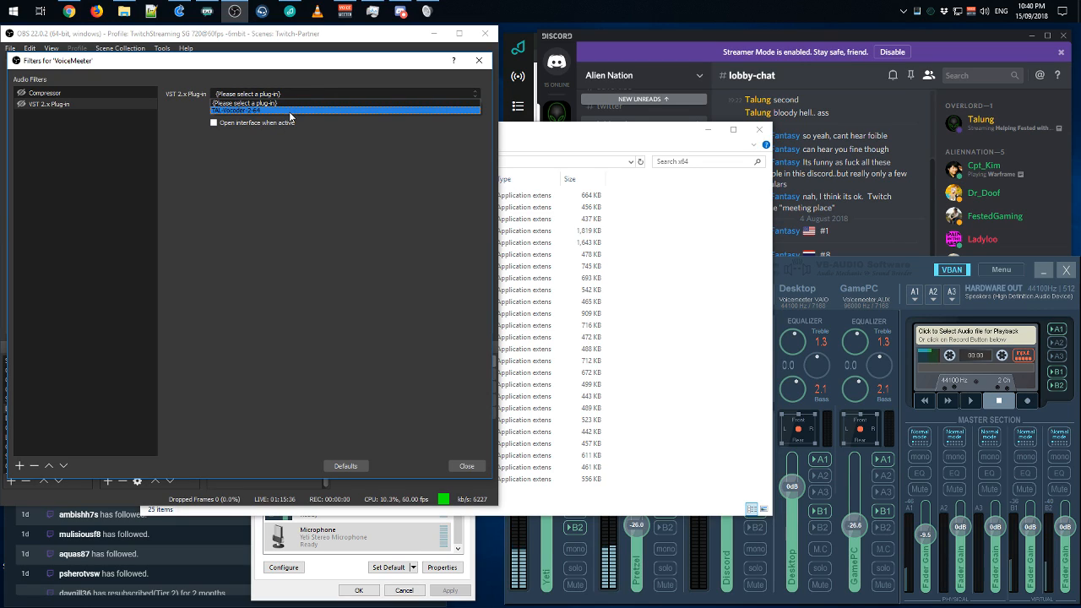
left_click(290, 110)
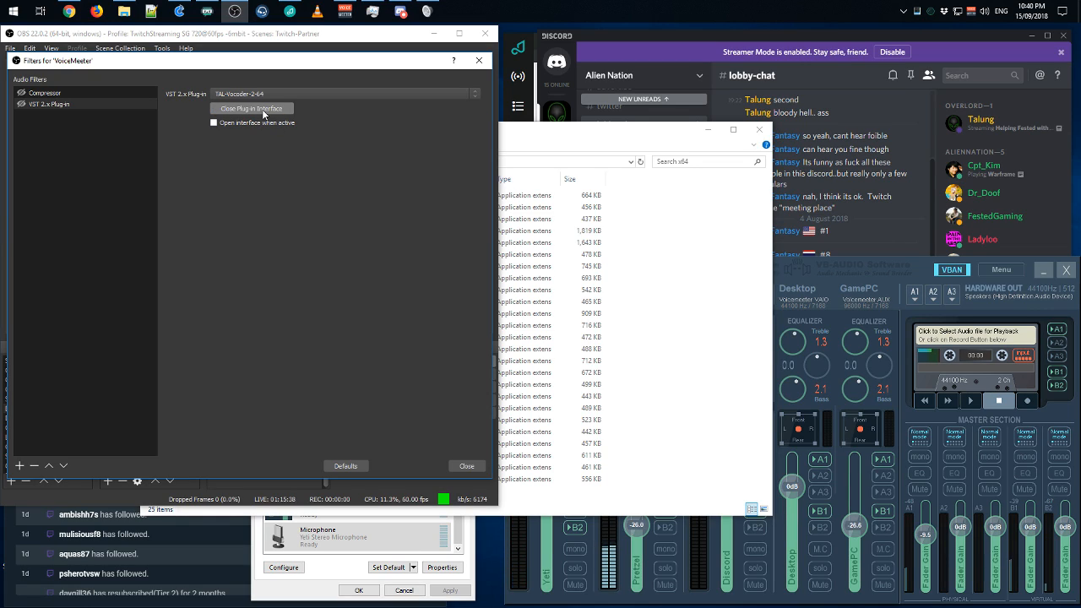
left_click(261, 108)
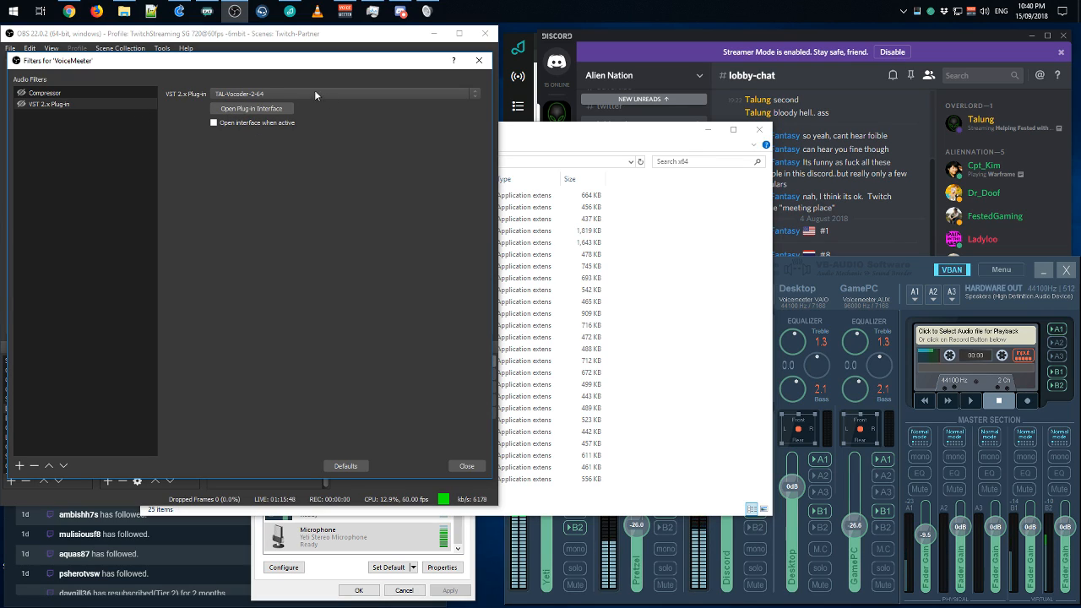
- Remove the VST 2.x Plug-in filter from the VoiceMeeter source
right_click(47, 105)
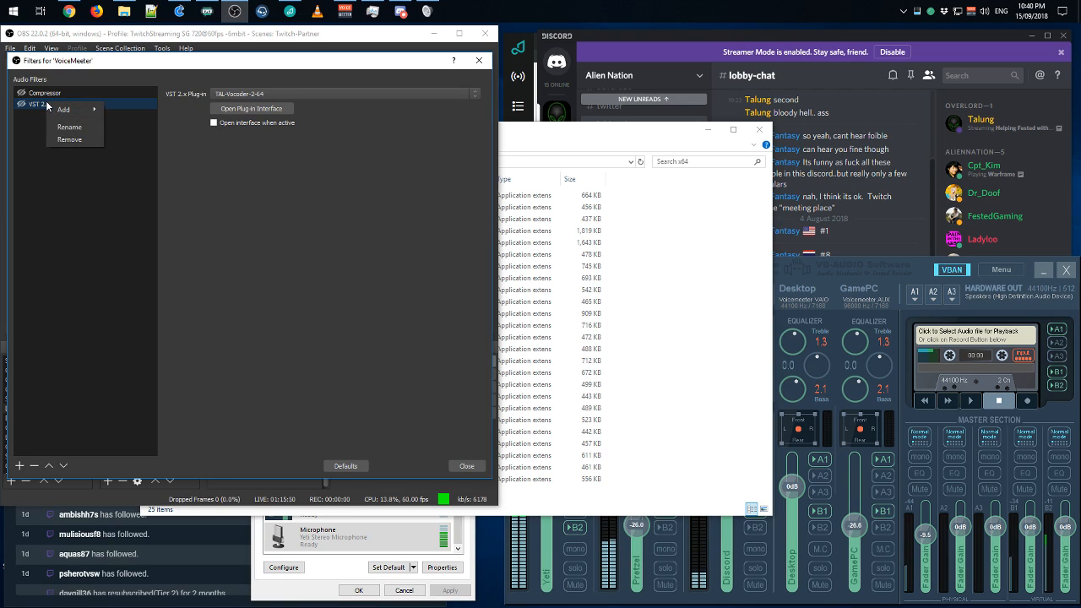
left_click(69, 140)
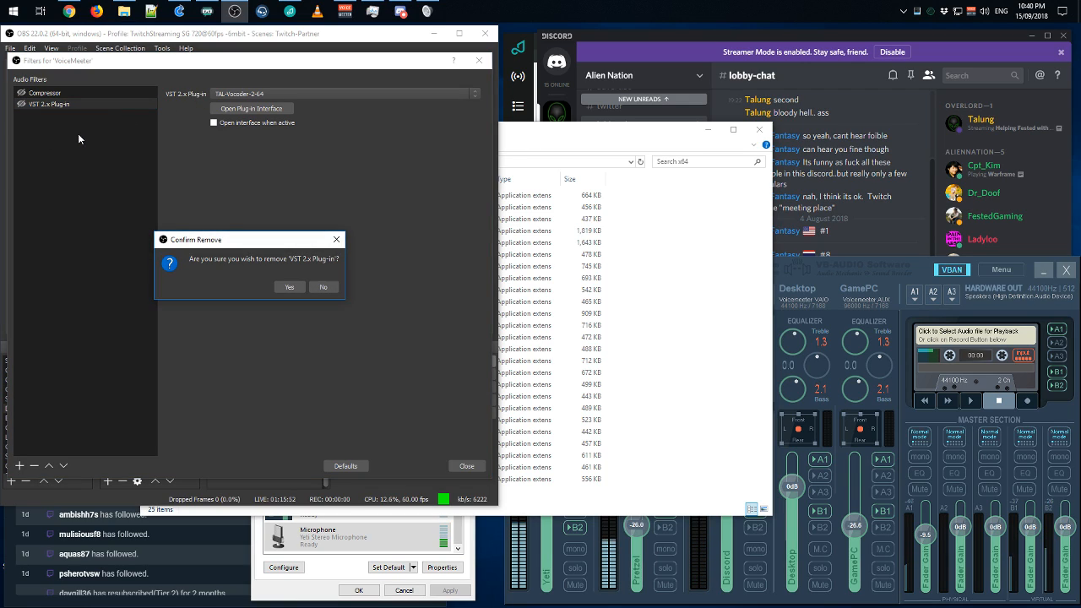
left_click(284, 287)
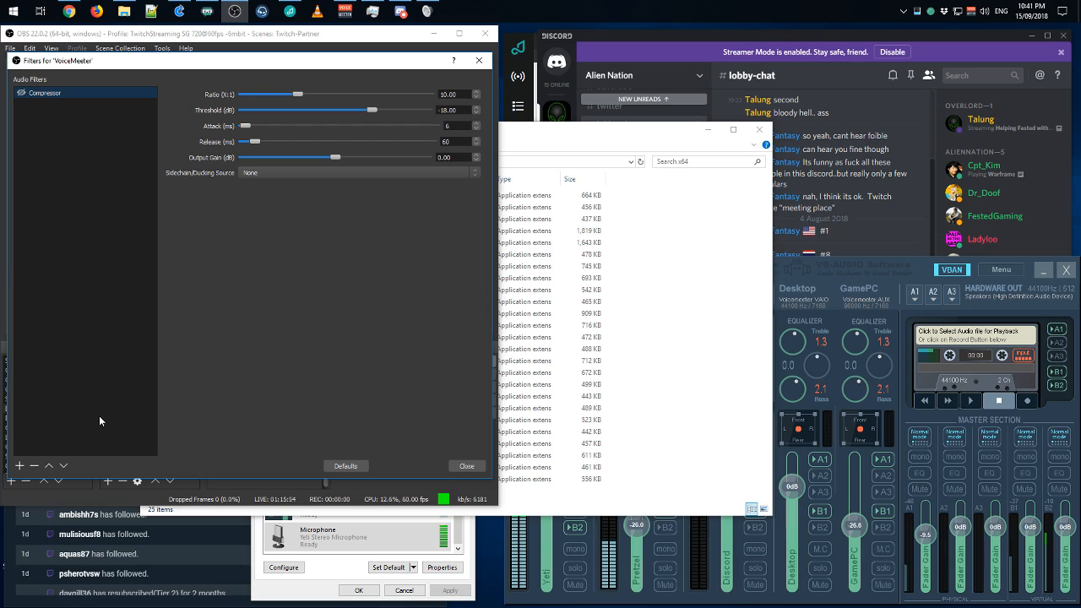
- Review the filter types that can be added to the VoiceMeeter source, and close its filters
right_click(76, 172)
mouse_move(98, 183)
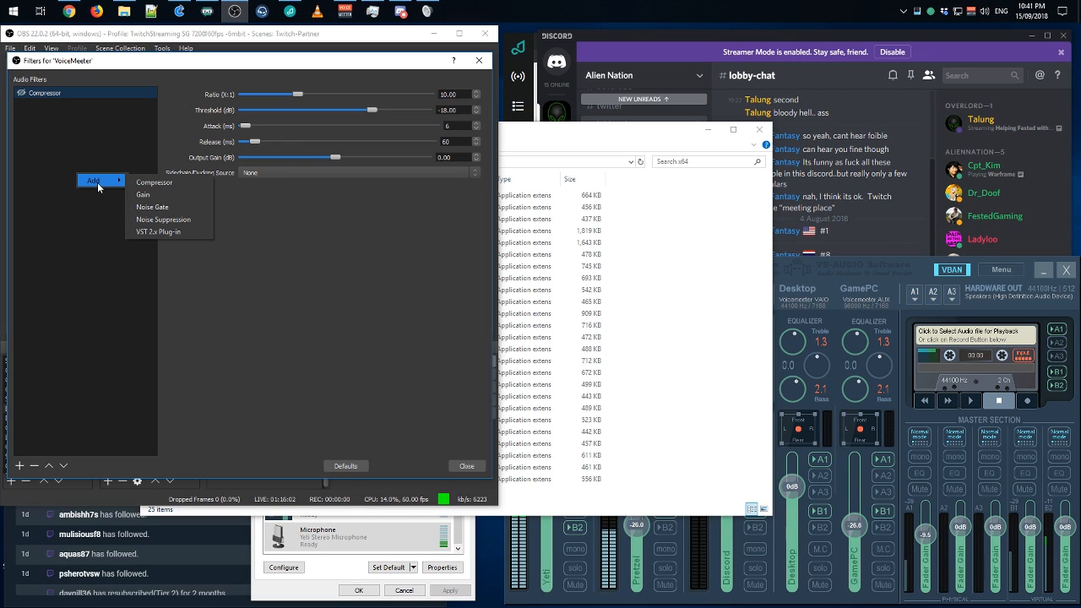
left_click(60, 246)
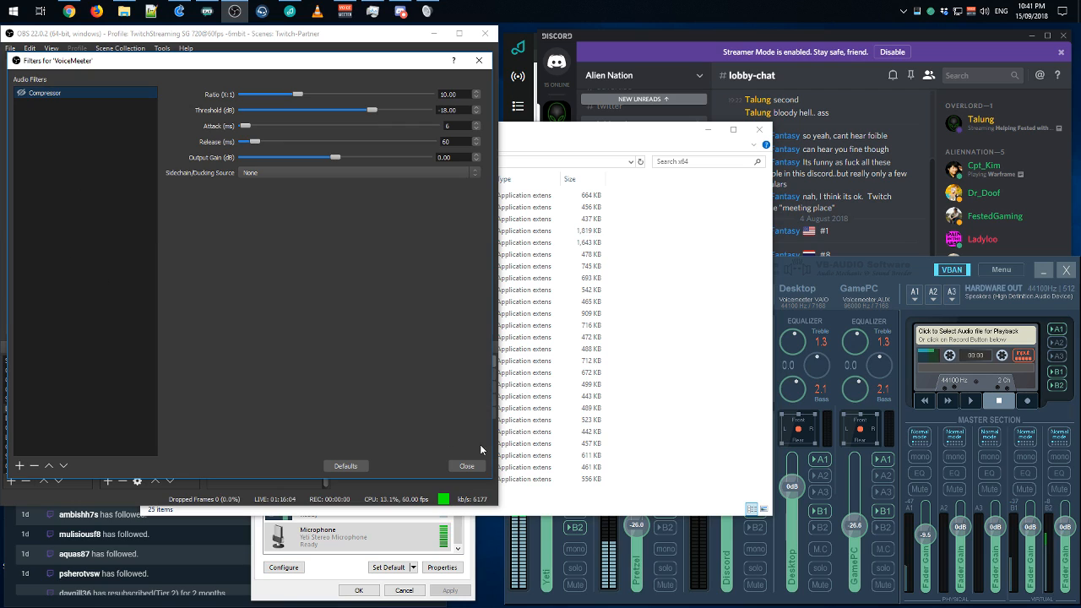
left_click(466, 466)
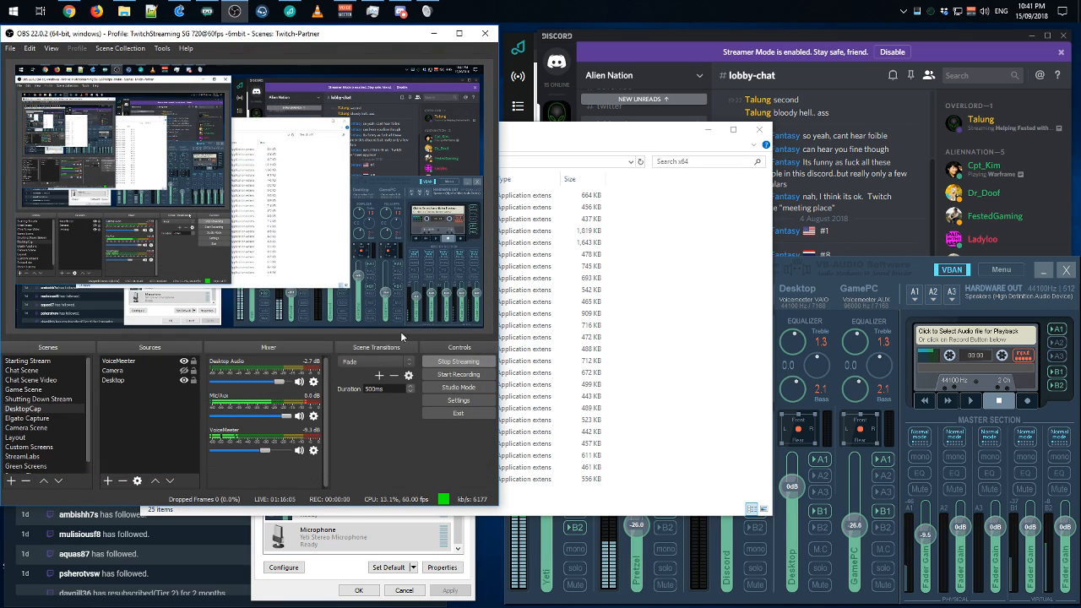
- Bring Voicemeeter forward, switch to Cantabile to stop its audio engine, and relaunch Cantabile
left_click(921, 270)
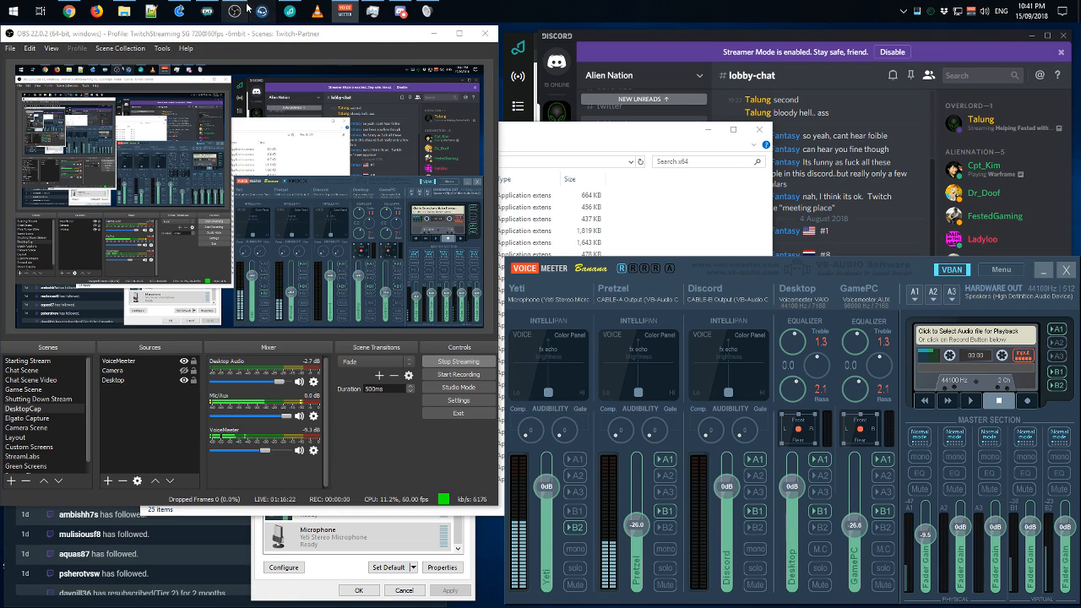
left_click(179, 13)
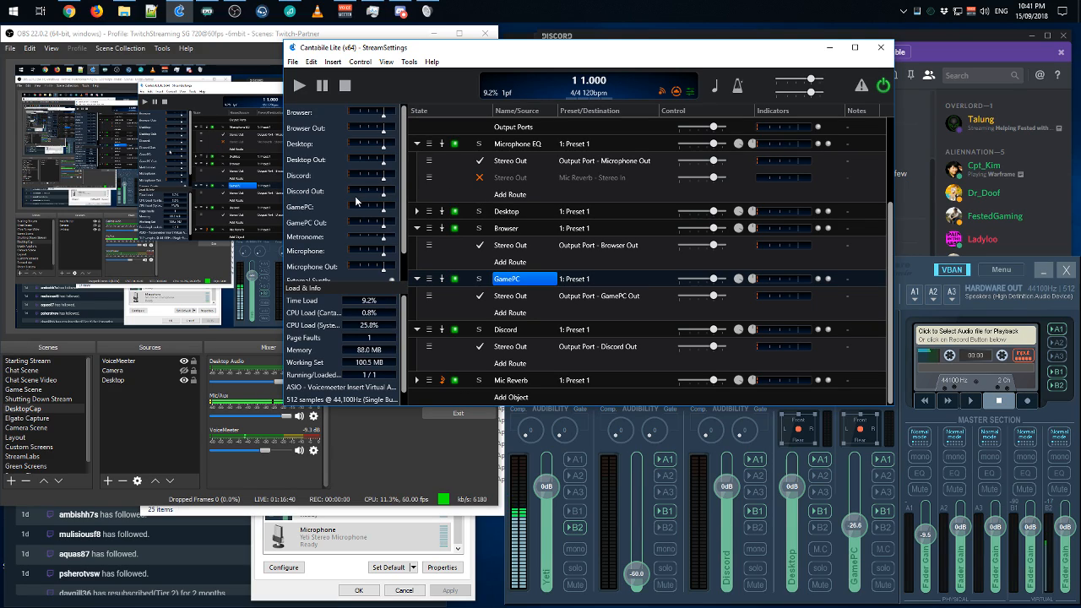
left_click(883, 85)
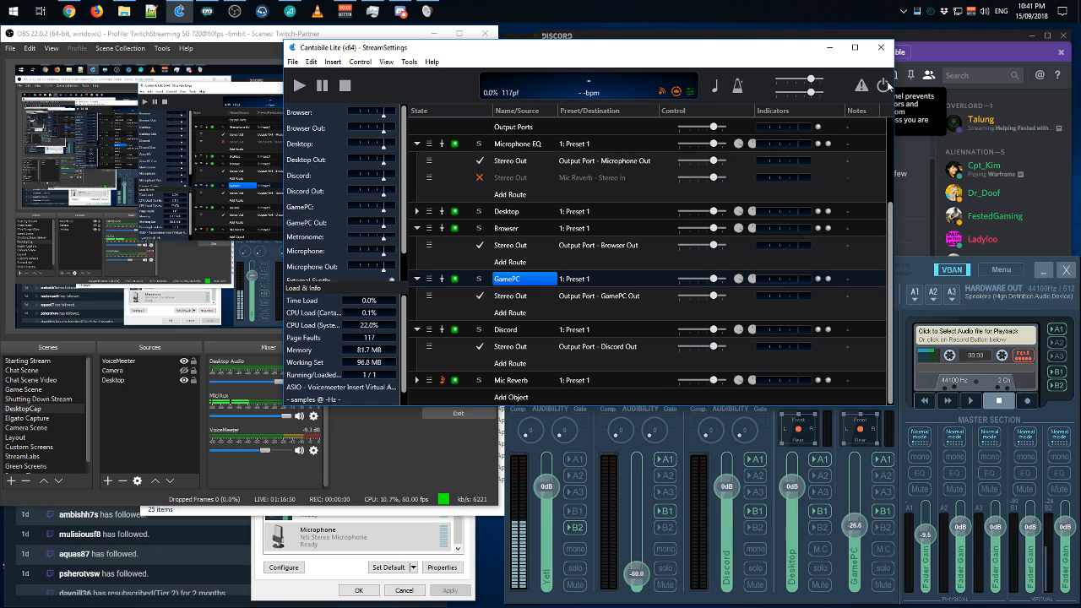
left_click_drag(818, 48, 784, 51)
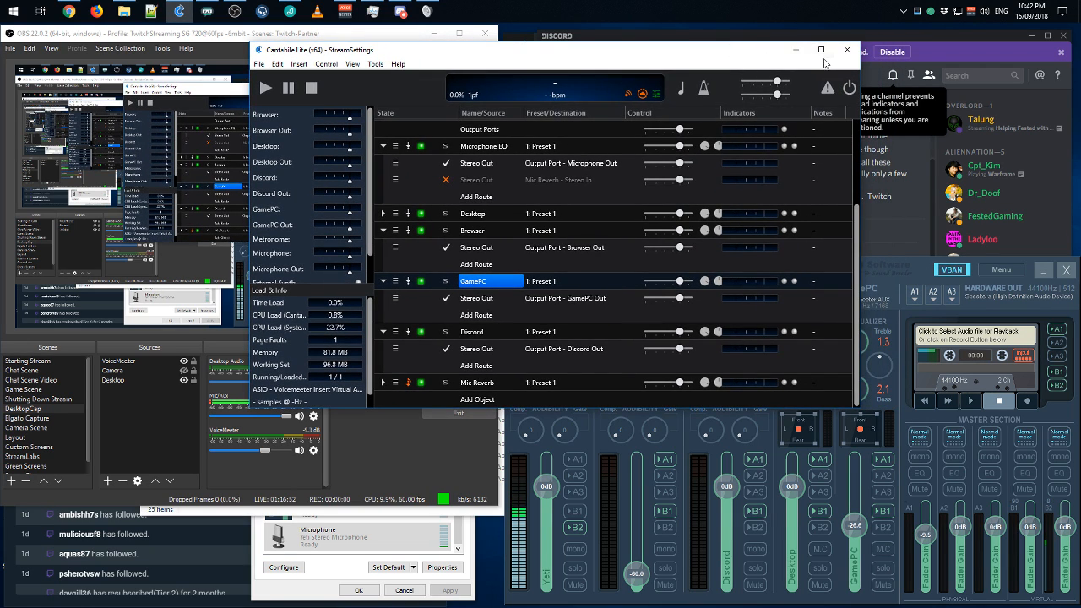
left_click(180, 11)
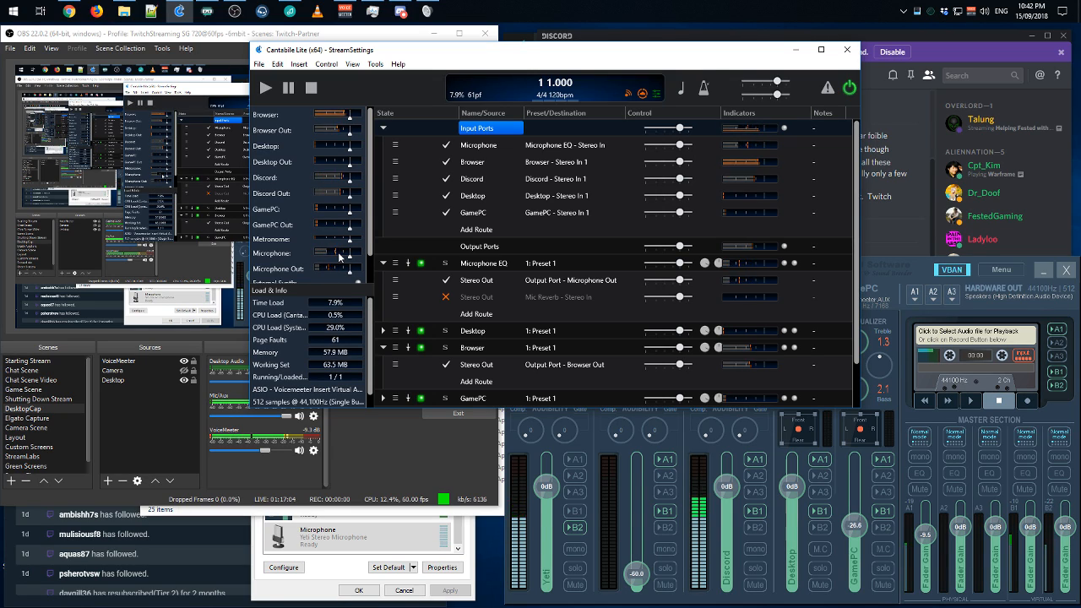
- Toggle Cantabile's audio engine off and on twice to demonstrate its effect on the audio
left_click(846, 90)
left_click(848, 93)
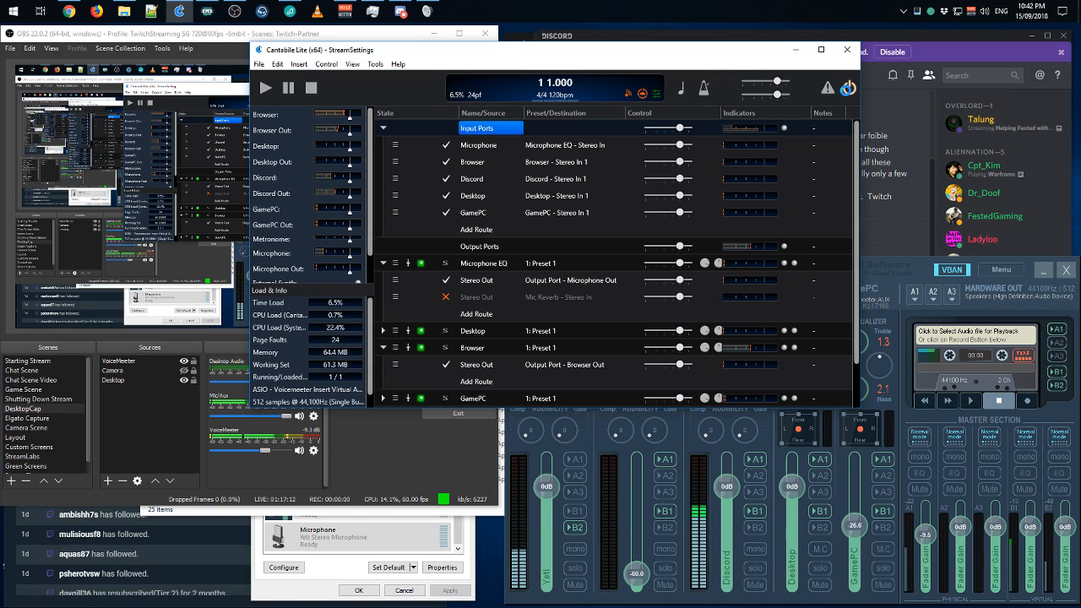
left_click(847, 88)
left_click(848, 87)
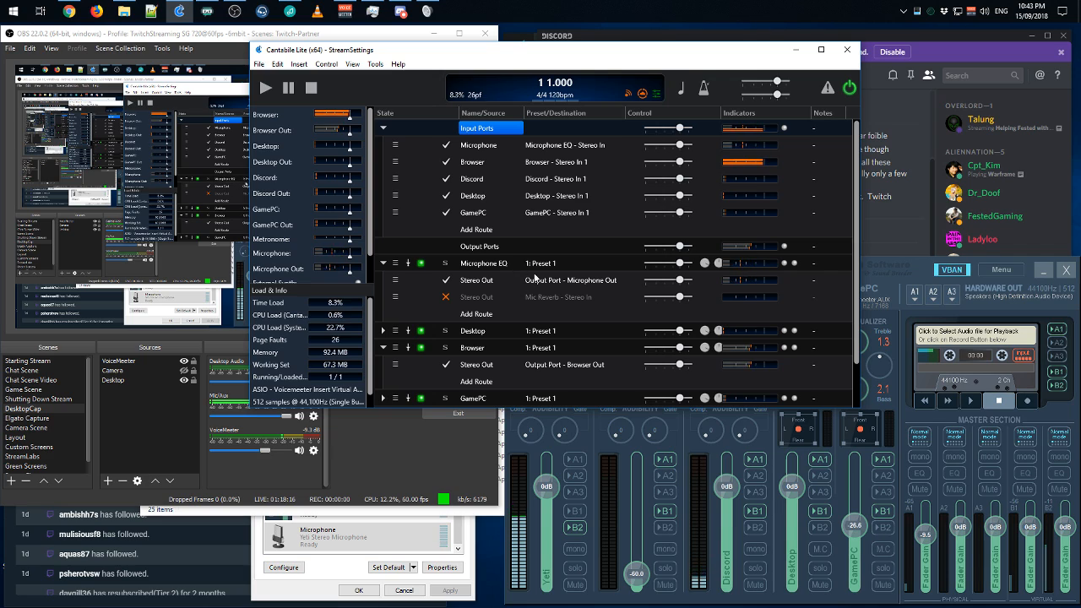
- Open the Microphone EQ plug-in to examine its gate, compressor and EQ controls, and close it
left_click(485, 264)
double_click(484, 264)
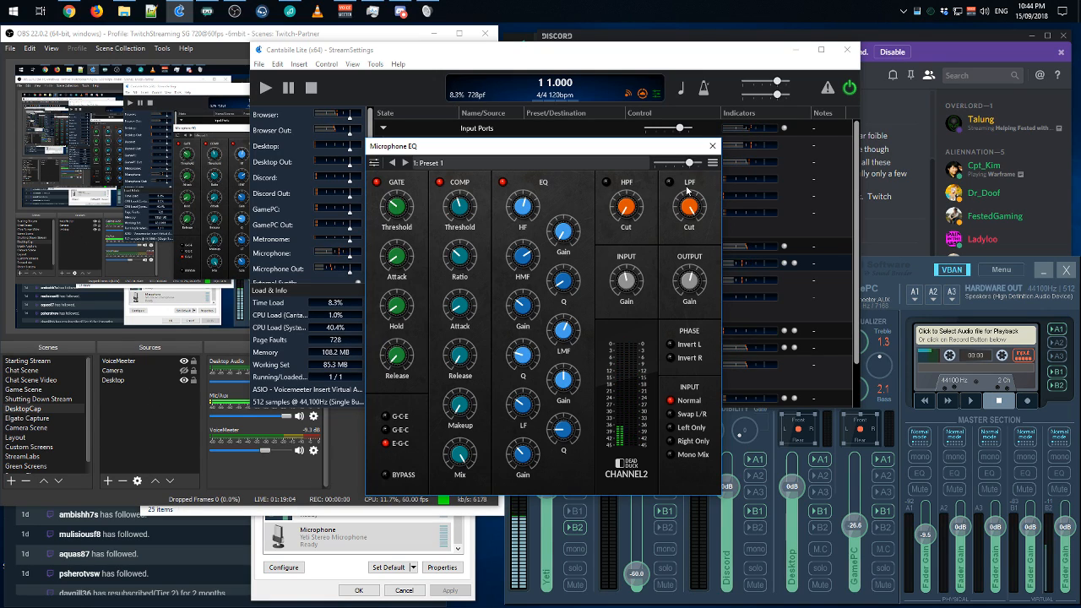
left_click(711, 148)
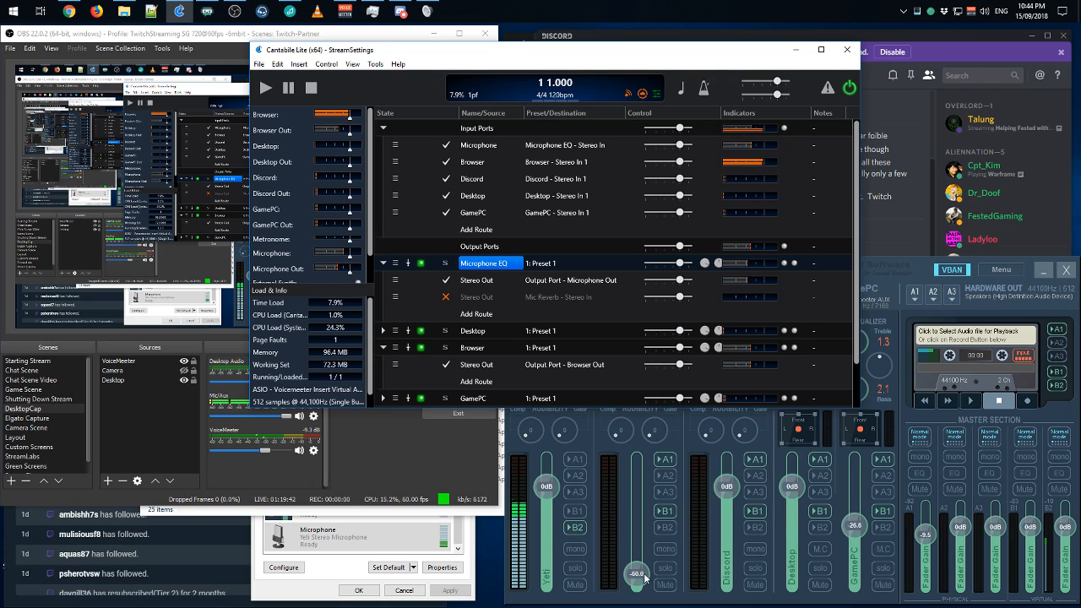
- Bring Discord, Voicemeeter, Cantabile and OBS forward in turn to review how audio runs through them
left_click(948, 35)
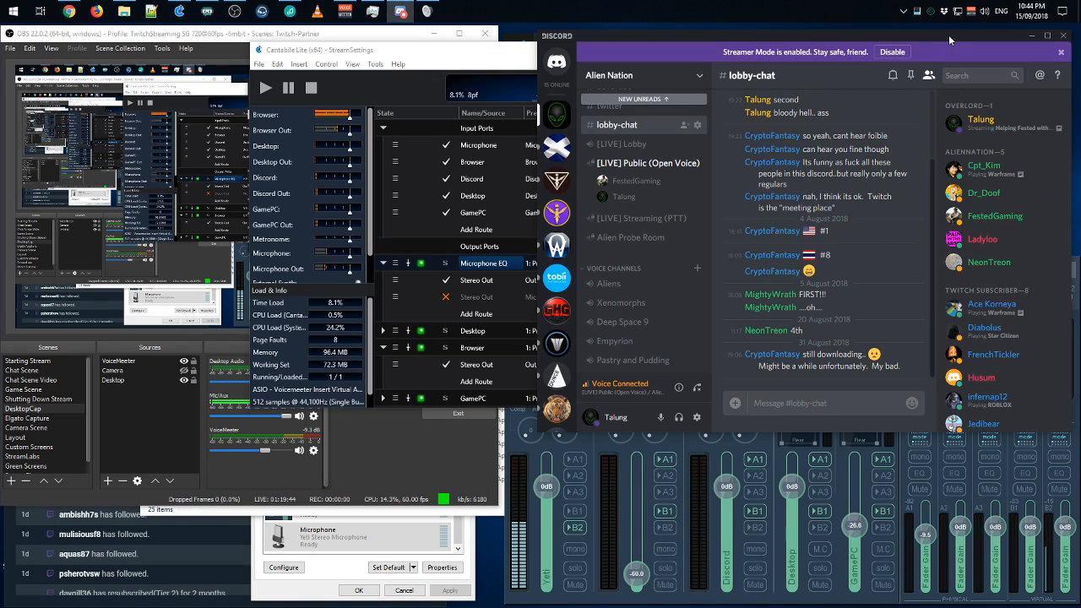
left_click(771, 547)
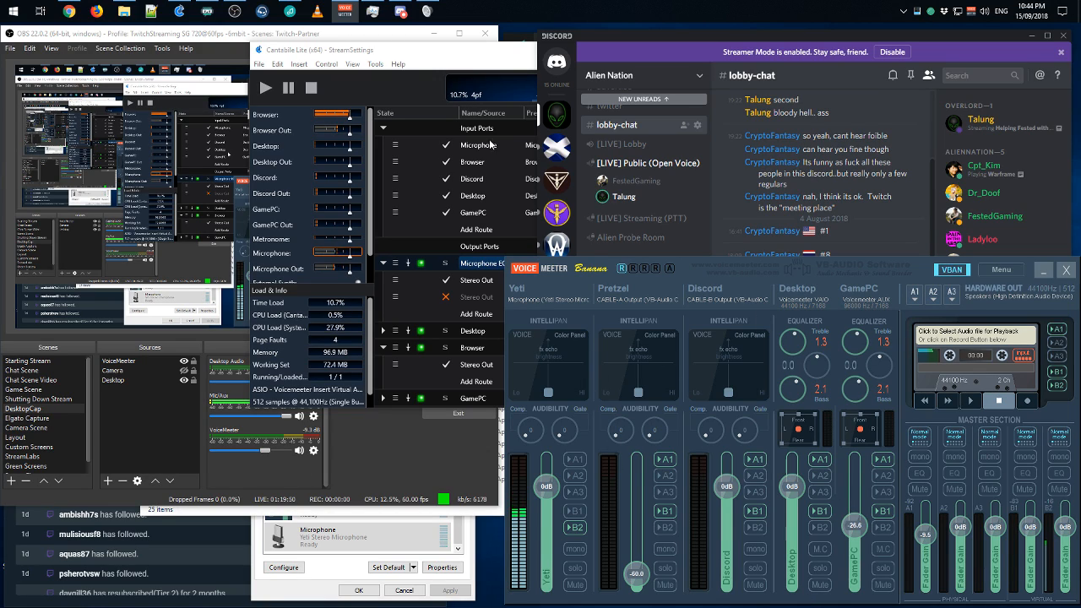
left_click(447, 53)
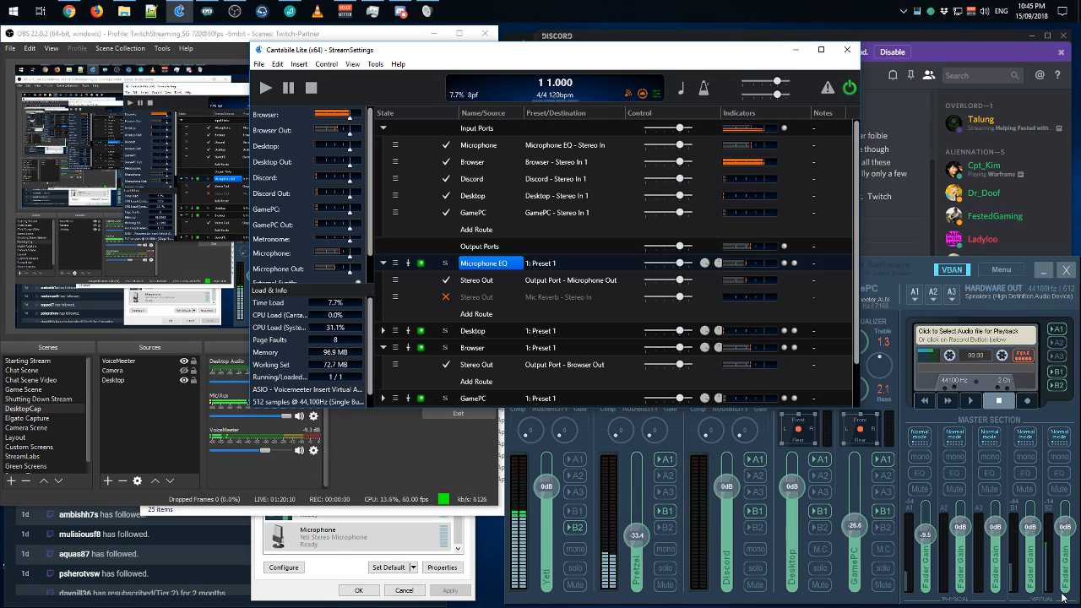
left_click(407, 453)
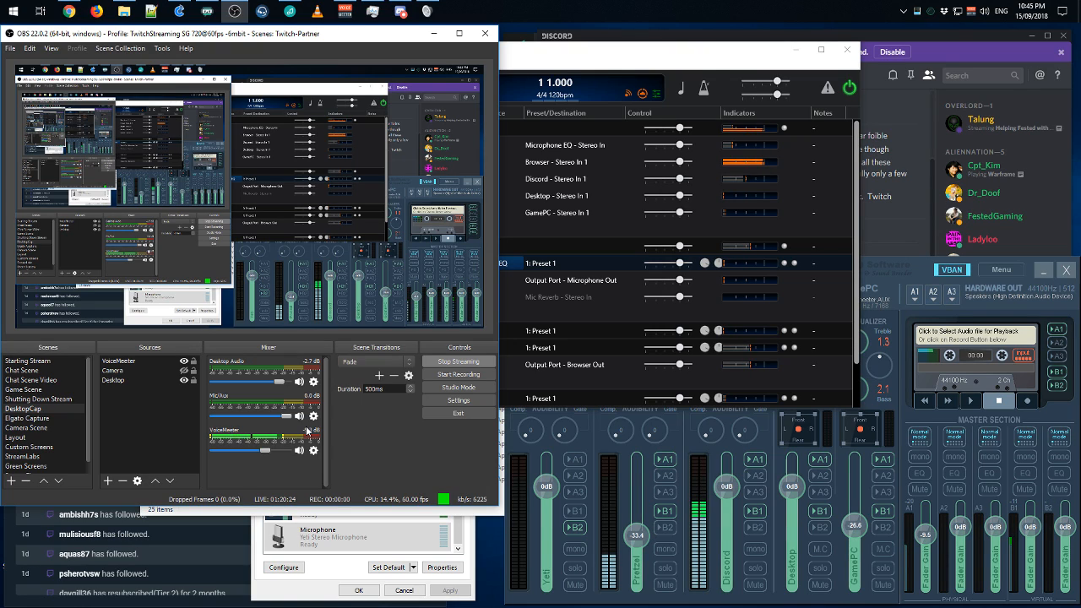
- Bring Cantabile forward and review its song saving options and its input, output and plug-in routes
left_click(582, 59)
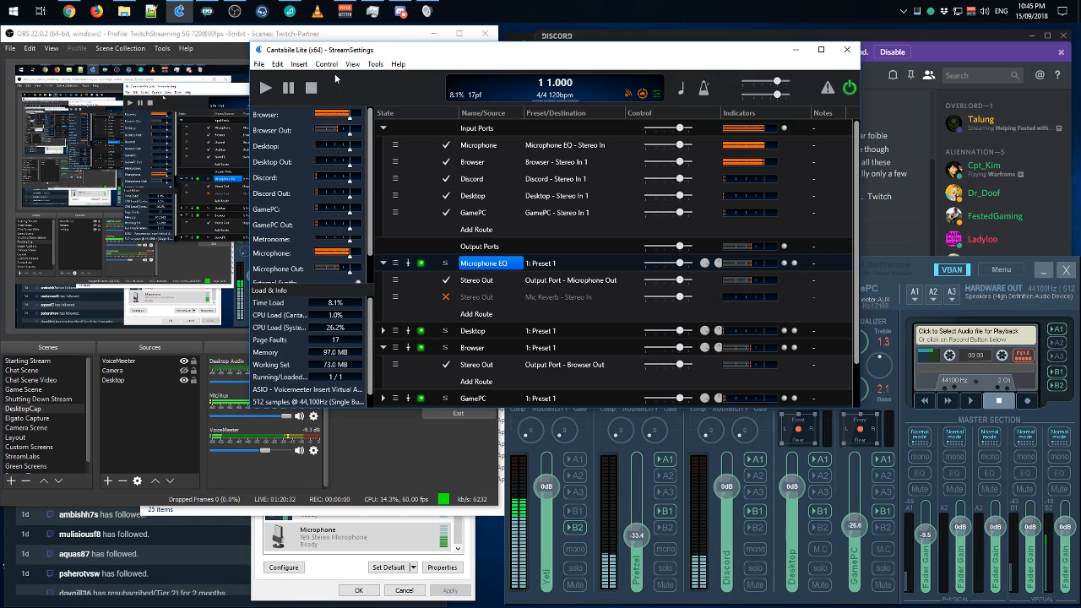
left_click(260, 64)
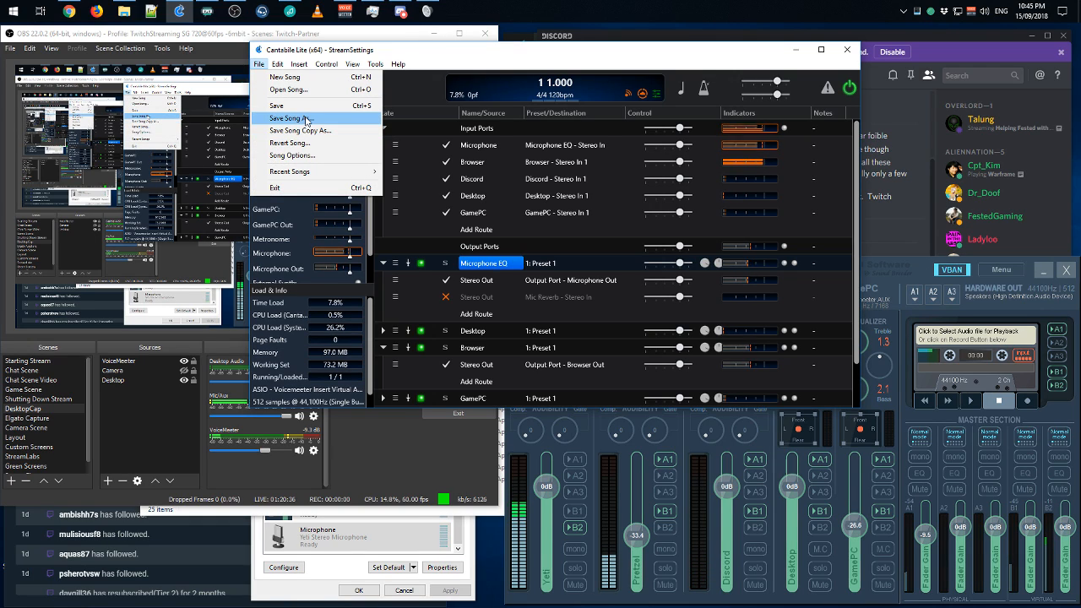
left_click(611, 54)
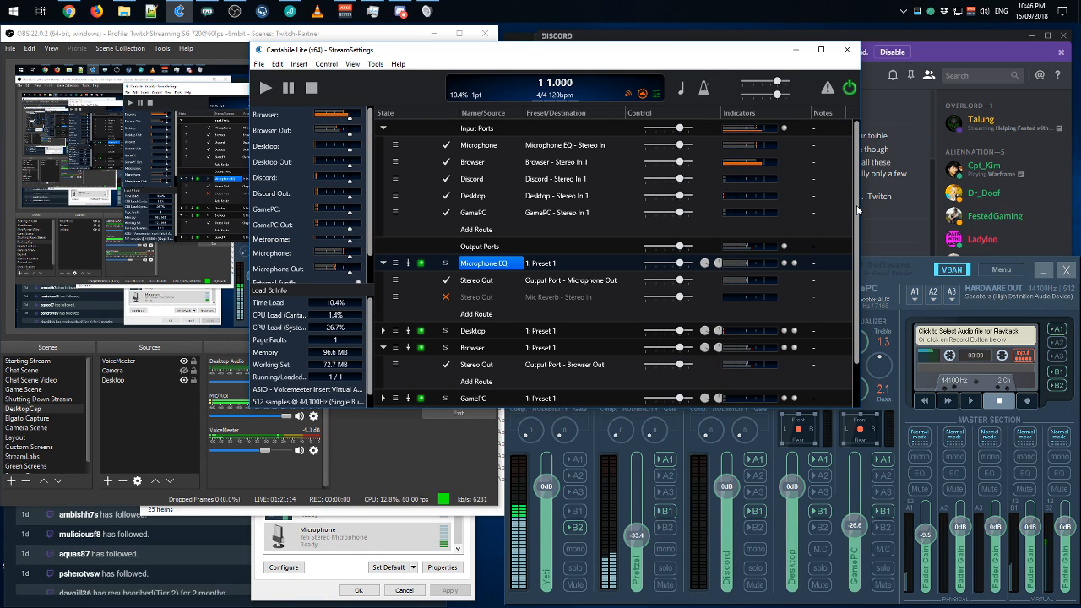
scroll(858, 237, "down", 3)
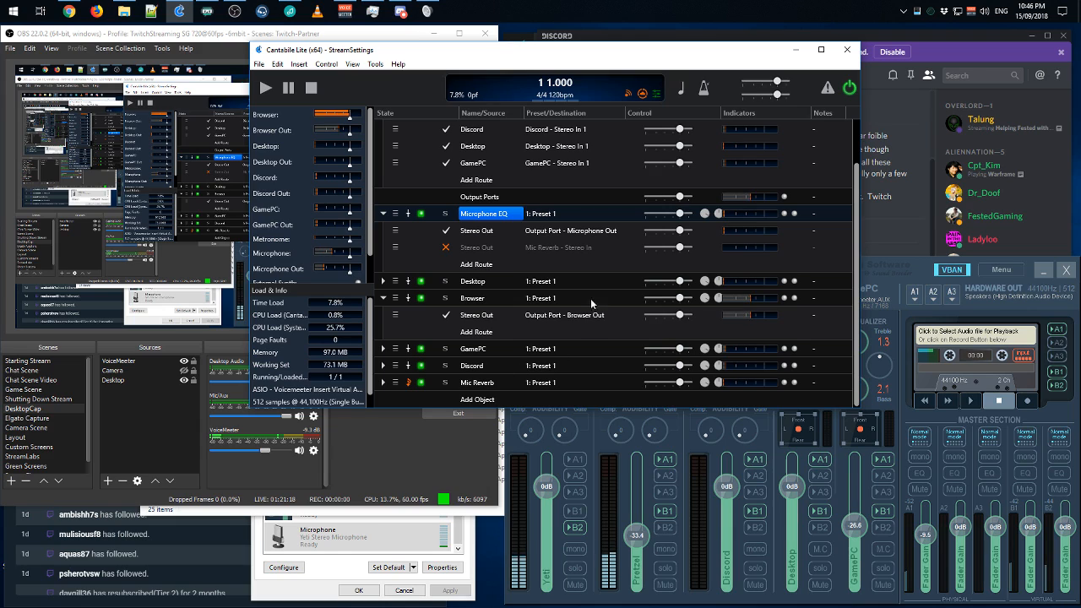
scroll(859, 271, "up", 2)
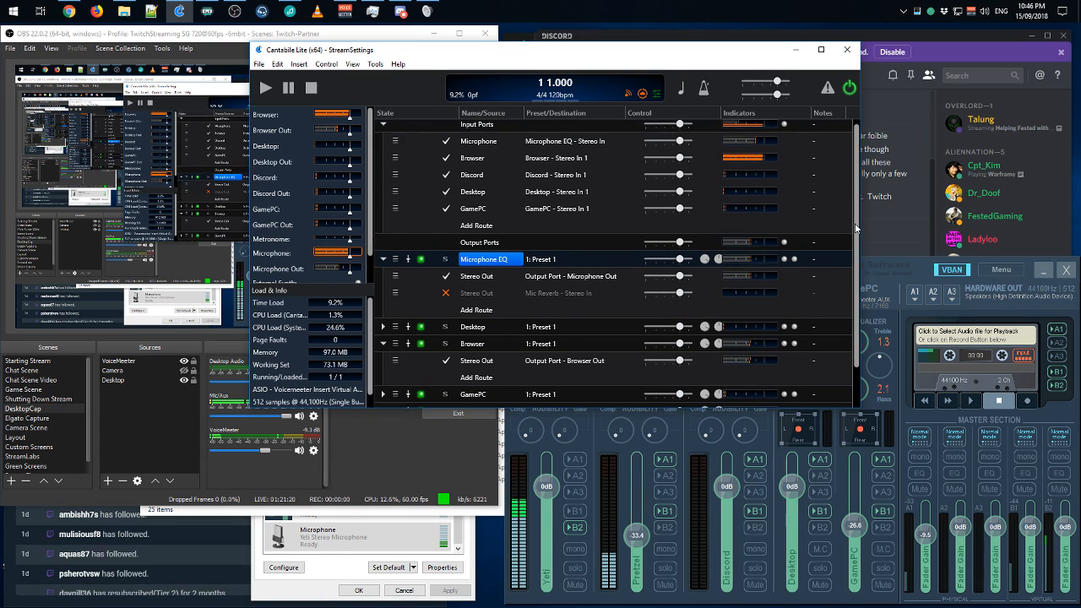
scroll(859, 268, "down", 2)
scroll(859, 268, "up", 1)
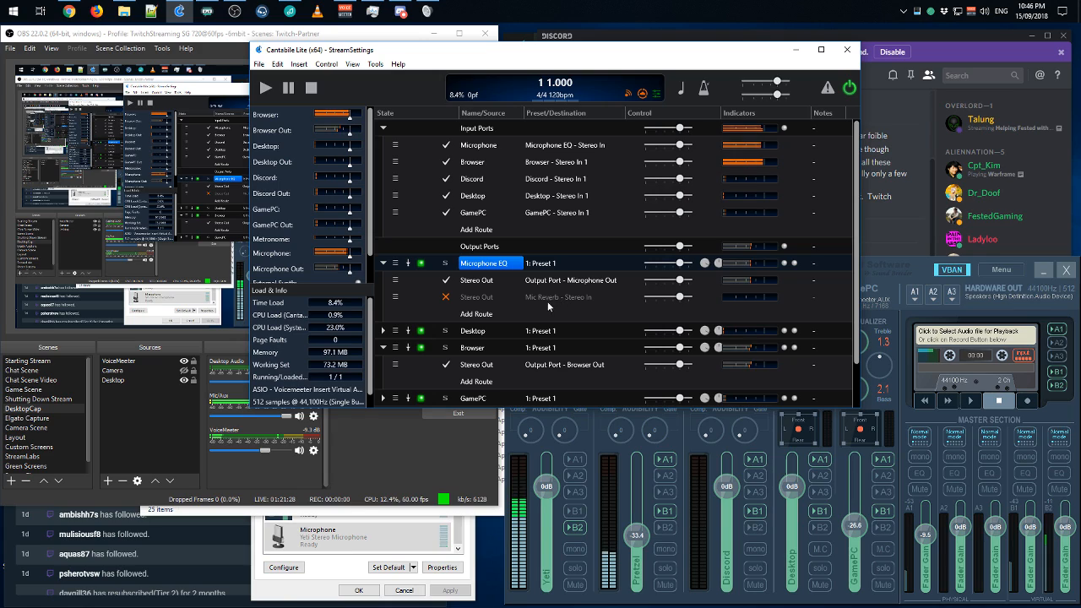
scroll(858, 249, "down", 1)
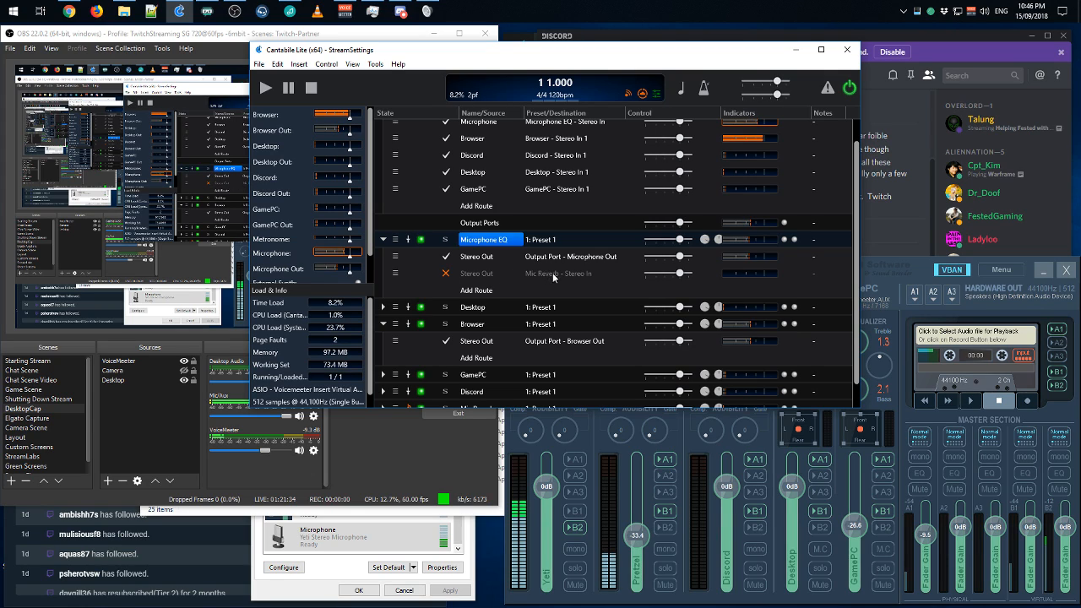
scroll(667, 304, "down", 1)
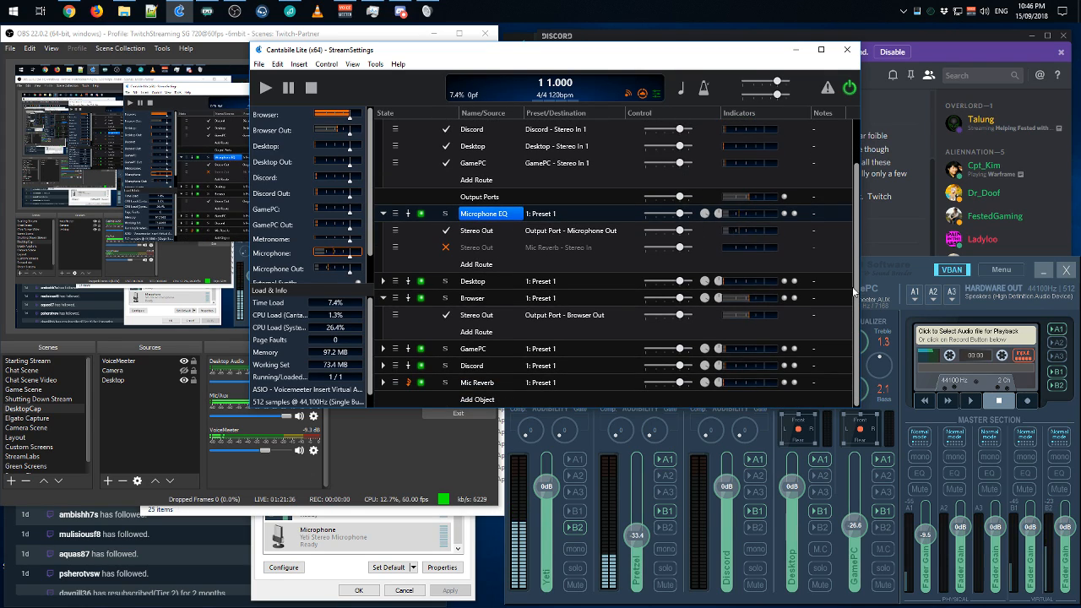
- Open the Mic Reverb plug-in, enable Microphone EQ's route to Mic Reverb, and expand Mic Reverb's own routes
double_click(467, 381)
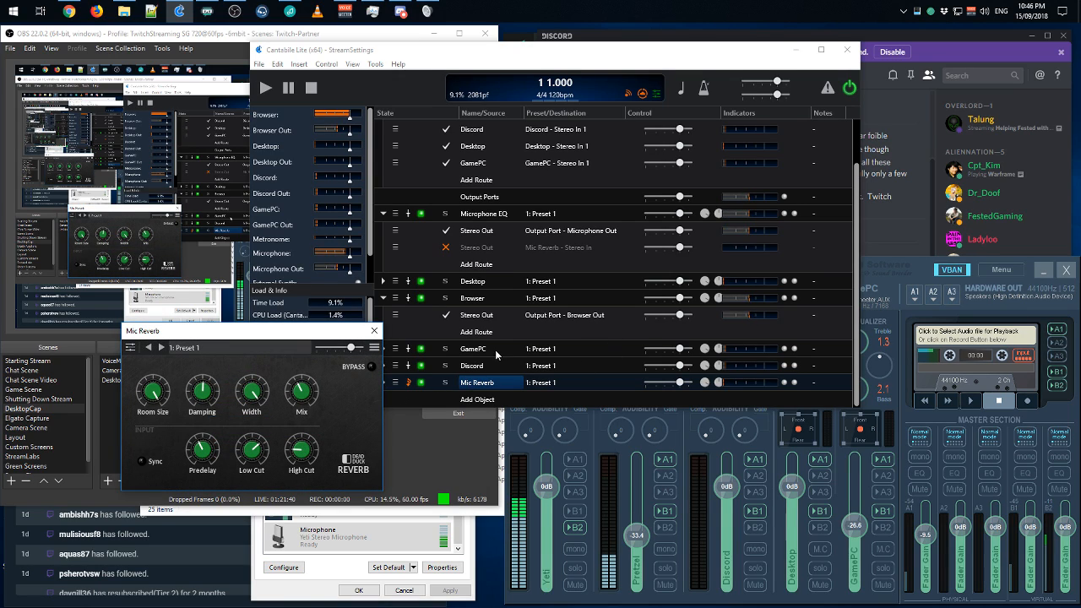
left_click(446, 249)
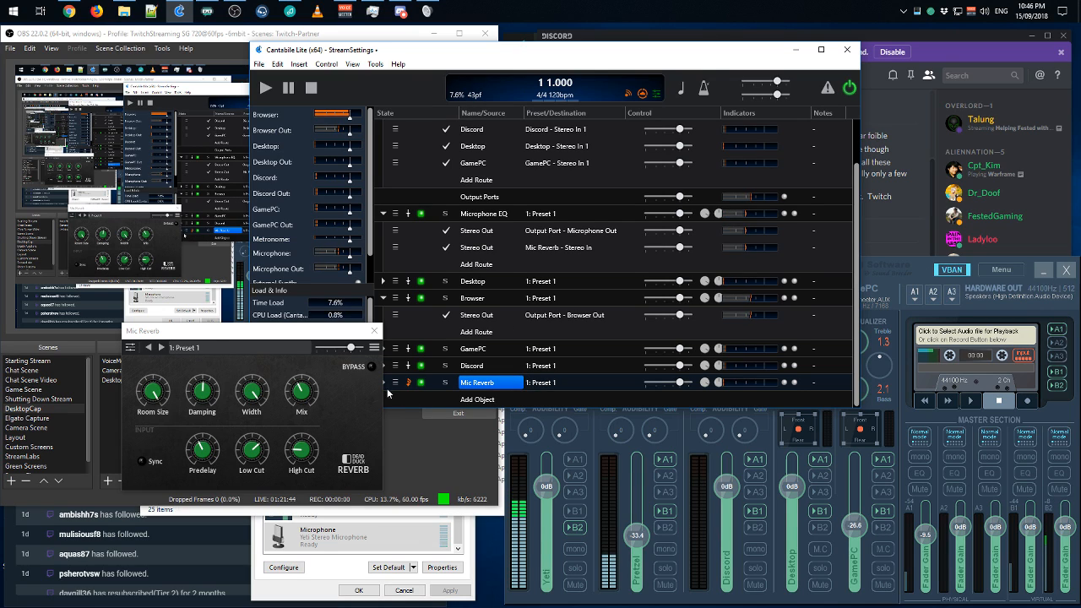
left_click(386, 386)
left_click_drag(543, 45, 580, 45)
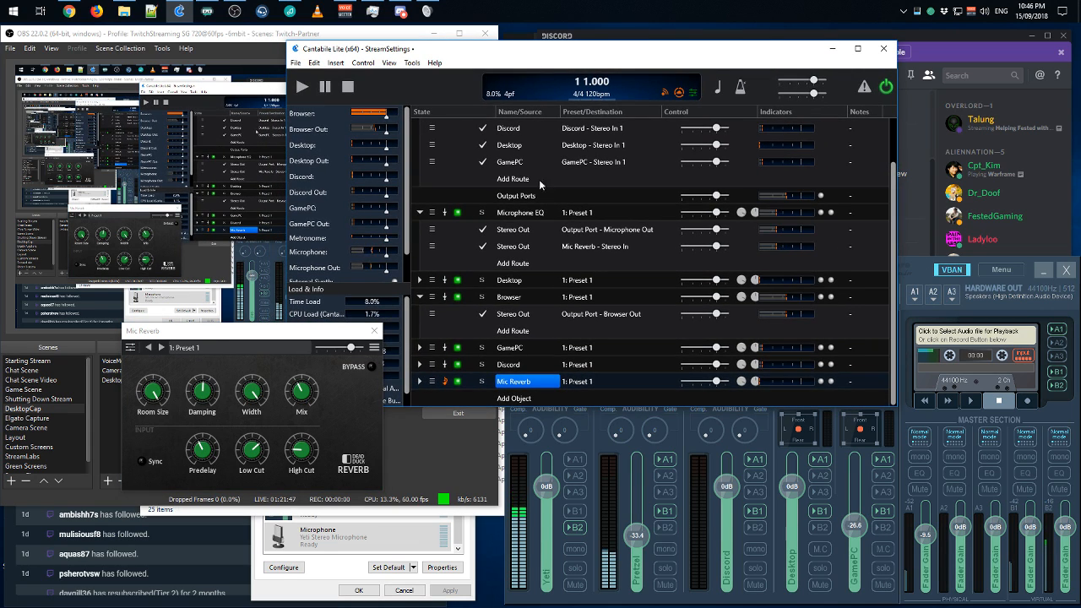
left_click(420, 381)
scroll(447, 389, "down", 1)
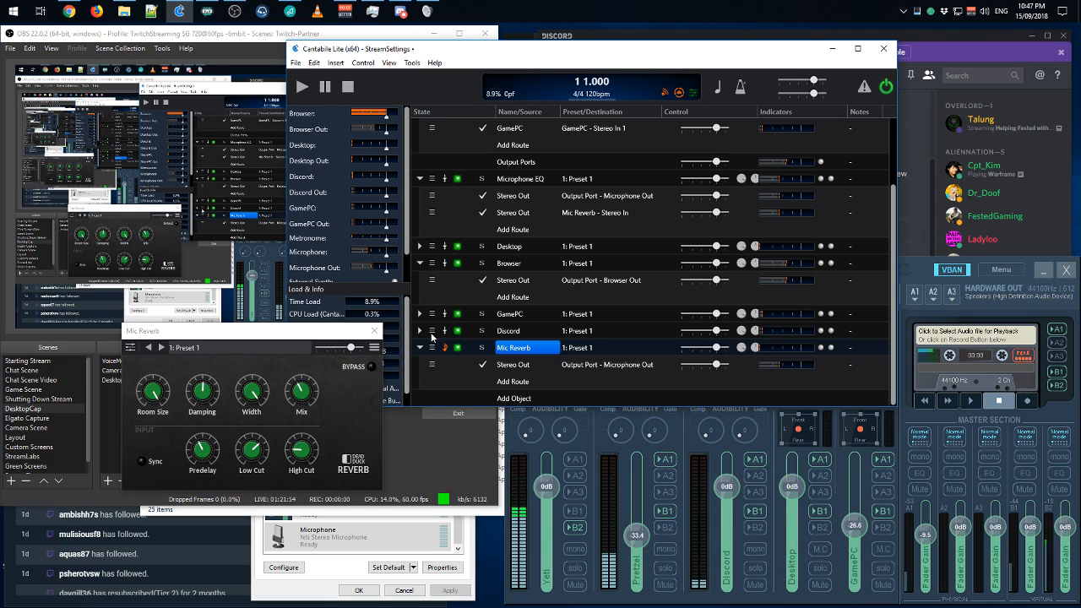
- Enable the Yeti strip's A1 output in Voicemeeter and increase the Predelay in Mic Reverb
left_click(582, 460)
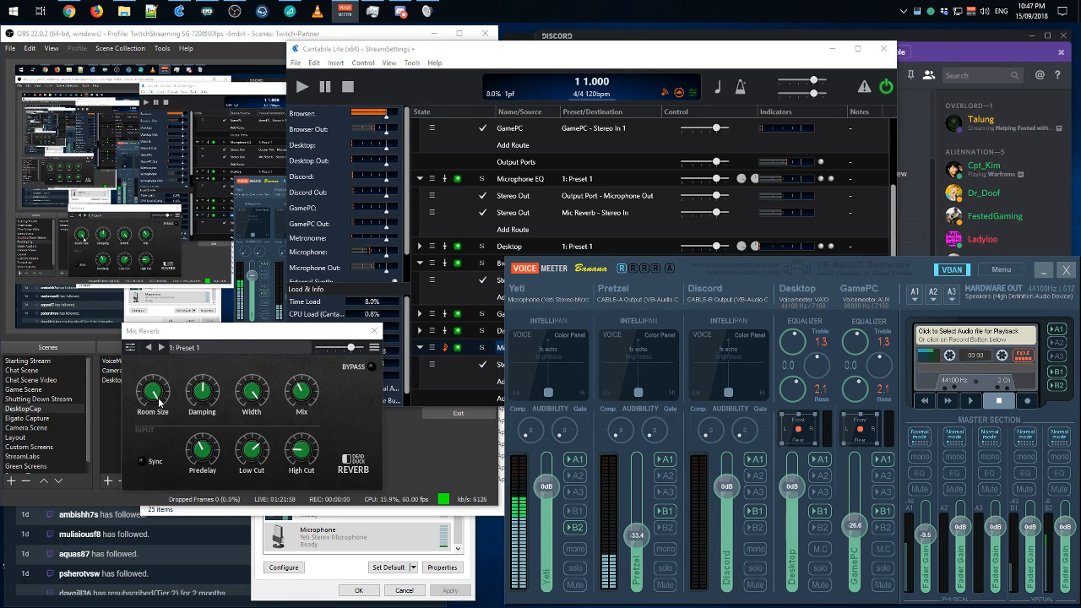
left_click(206, 448)
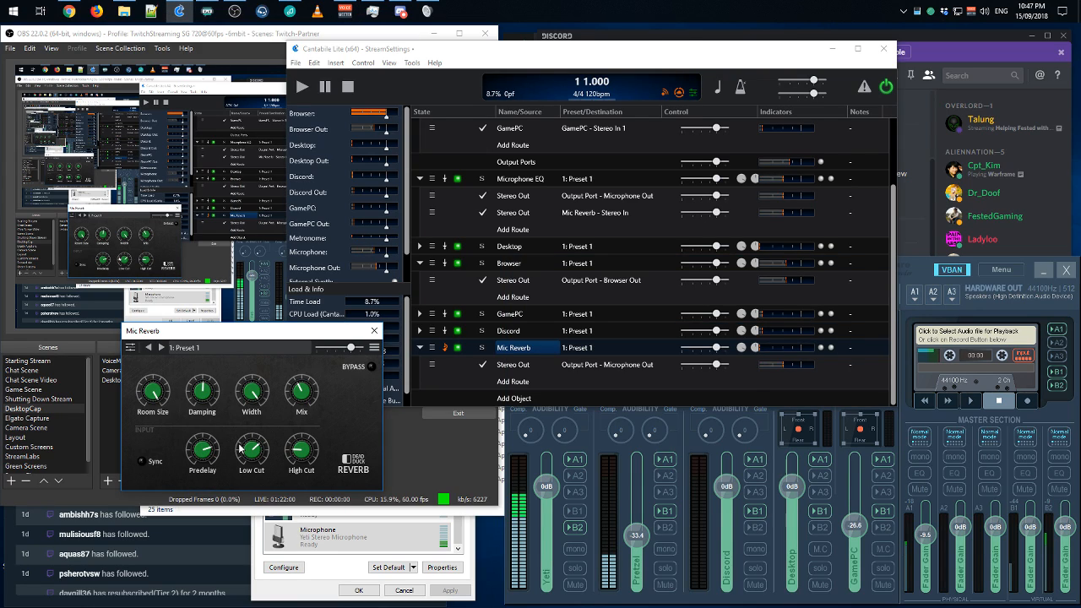
left_click(372, 366)
- Disable Mic Reverb's route to Microphone Out, turn off Yeti's A1 output, and close the plug-in window
left_click(484, 365)
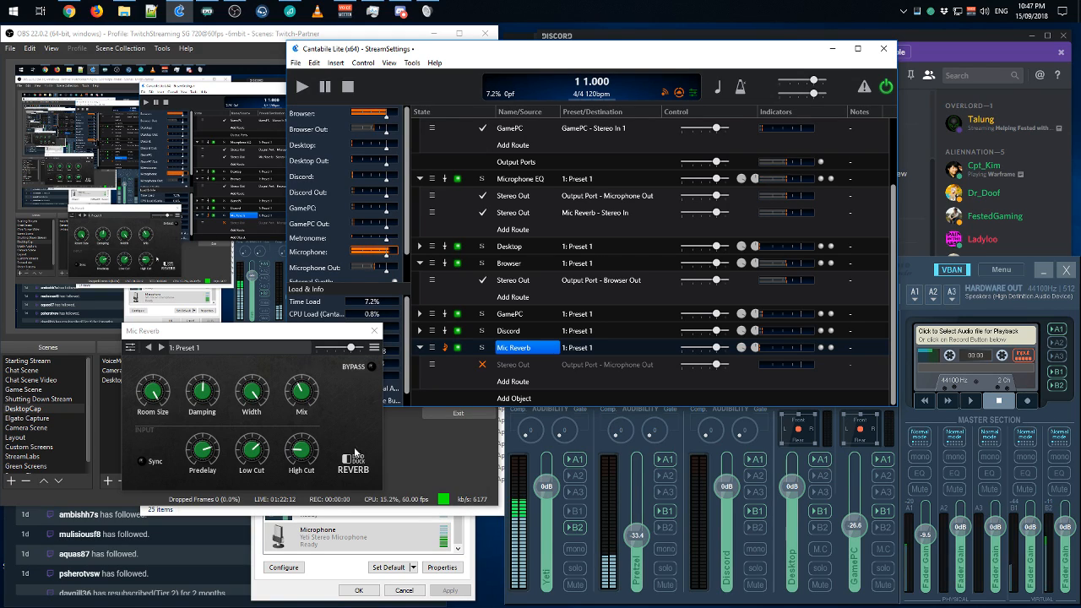
left_click(582, 461)
left_click(375, 338)
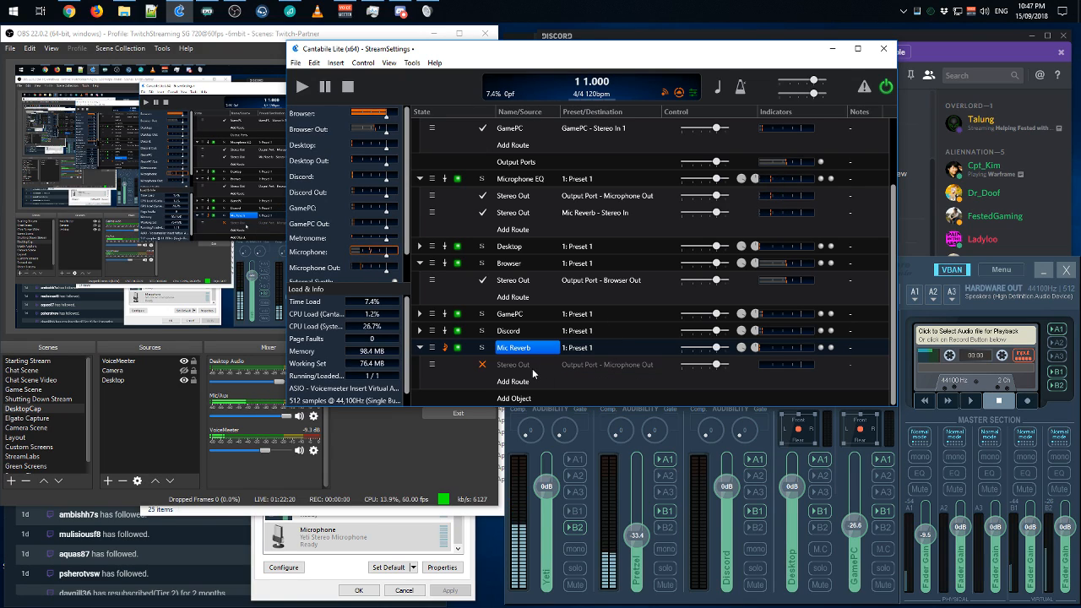
- Re-enable Mic Reverb's Stereo Out route to Output Port - Microphone Out
left_click(482, 364)
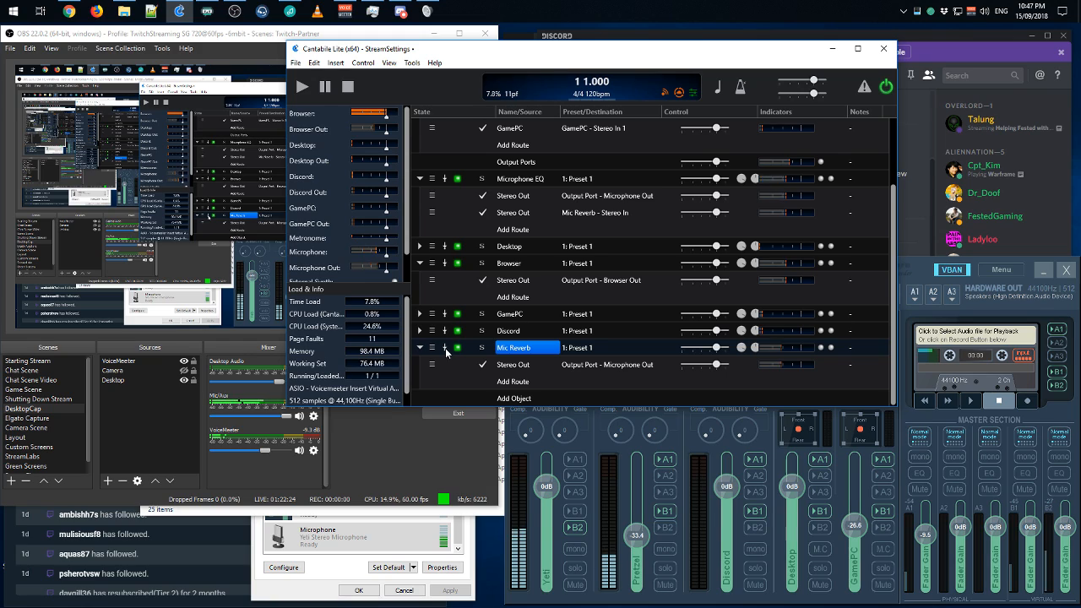
scroll(534, 350, "up", 2)
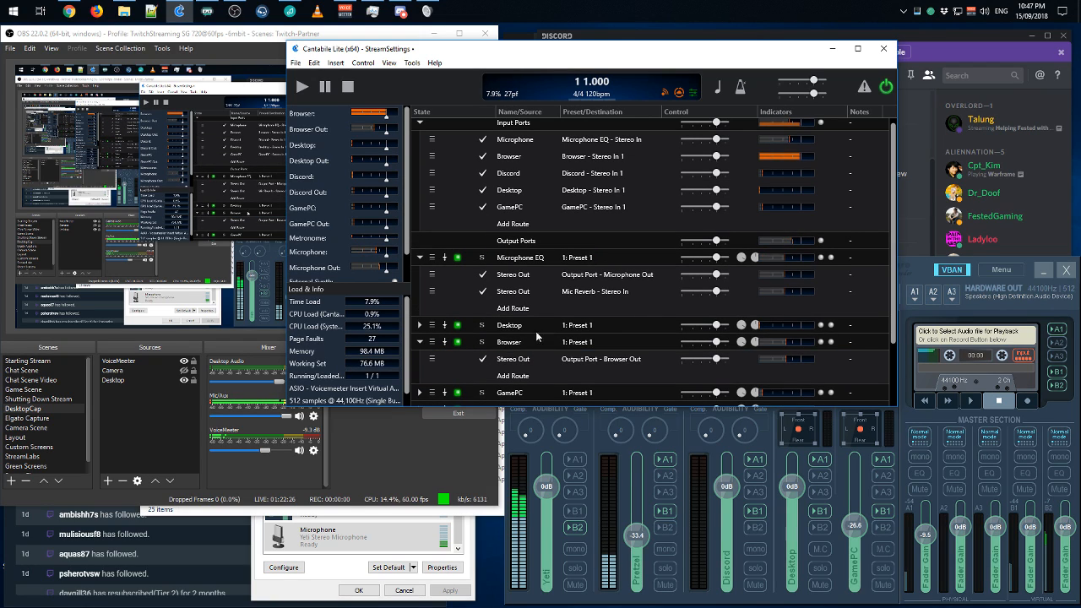
scroll(540, 310, "down", 2)
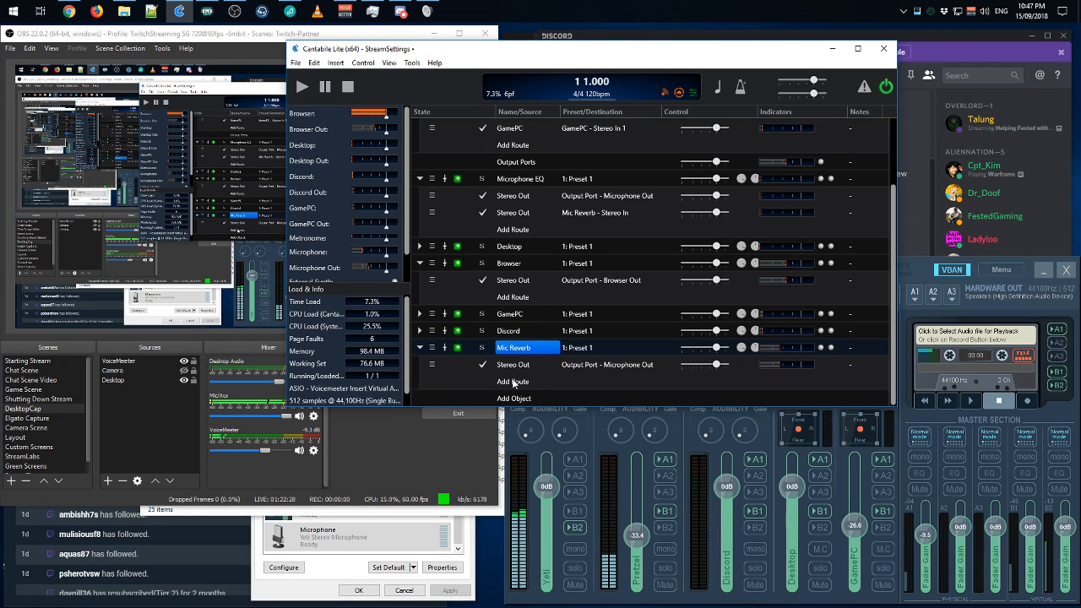
- Monitor Yeti on A1 while disabling Microphone EQ's route to Mic Reverb, and switch A1 off again
left_click(580, 464)
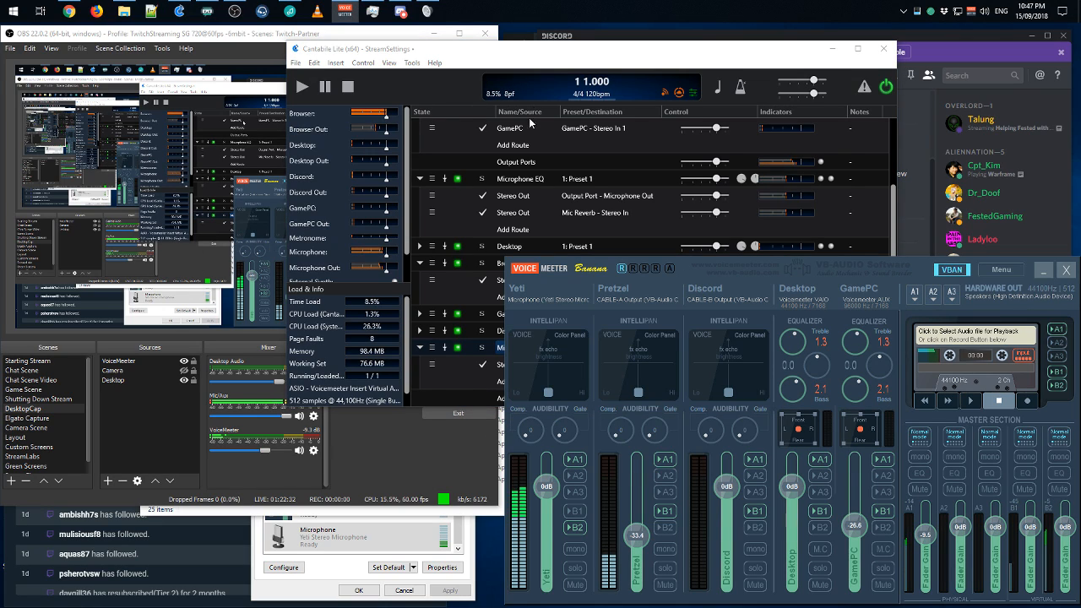
left_click(554, 57)
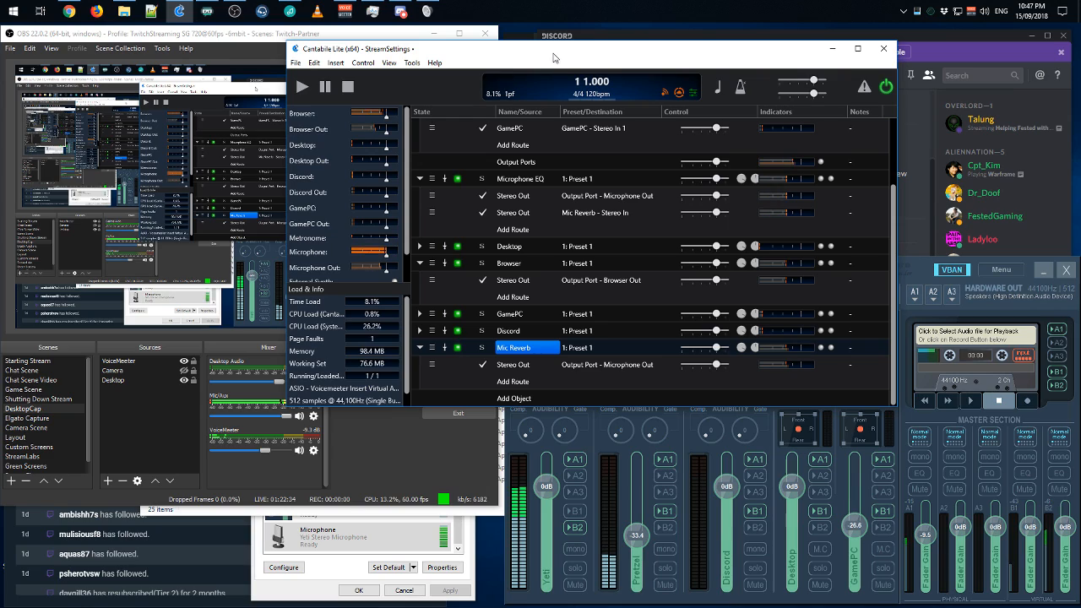
left_click(483, 213)
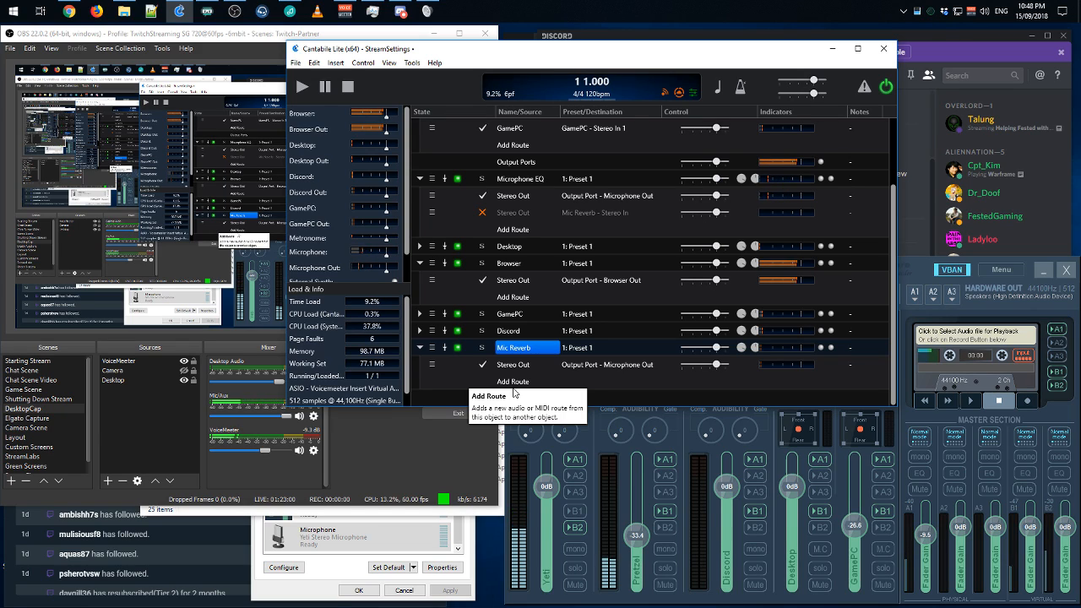
left_click(581, 467)
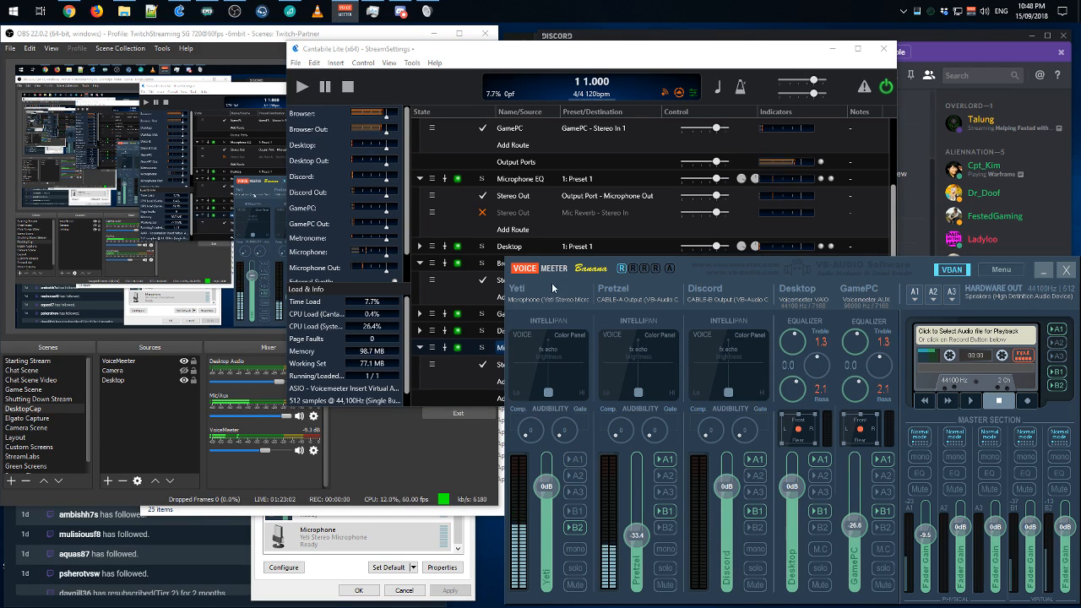
- Open Cantabile's GamePC compressor plug-in to examine its controls, options and parameter list, and close it
left_click(594, 64)
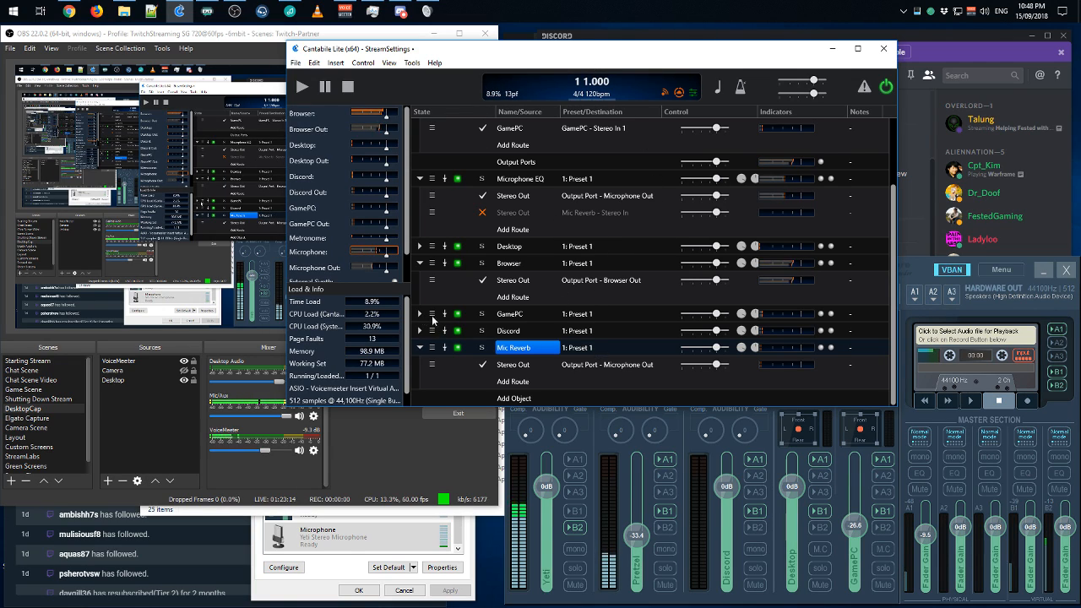
left_click(514, 316)
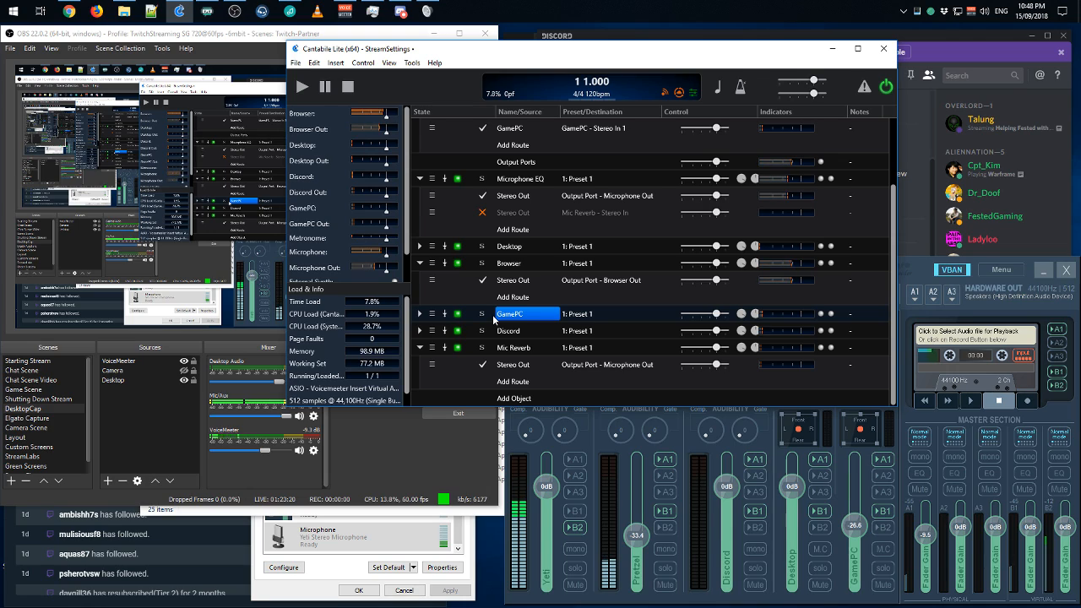
double_click(521, 312)
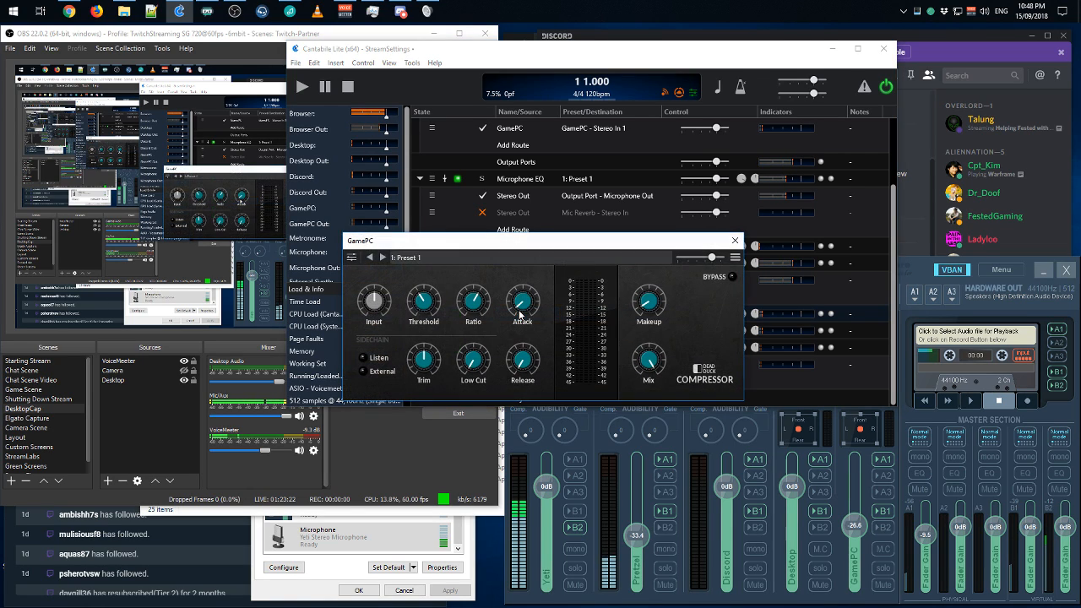
left_click(735, 258)
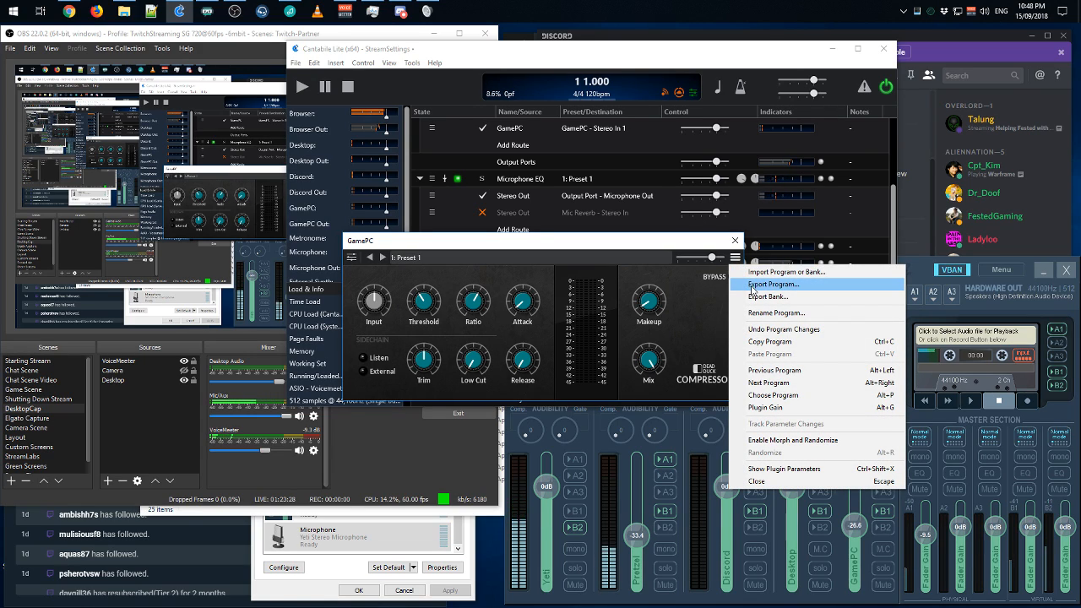
left_click(585, 245)
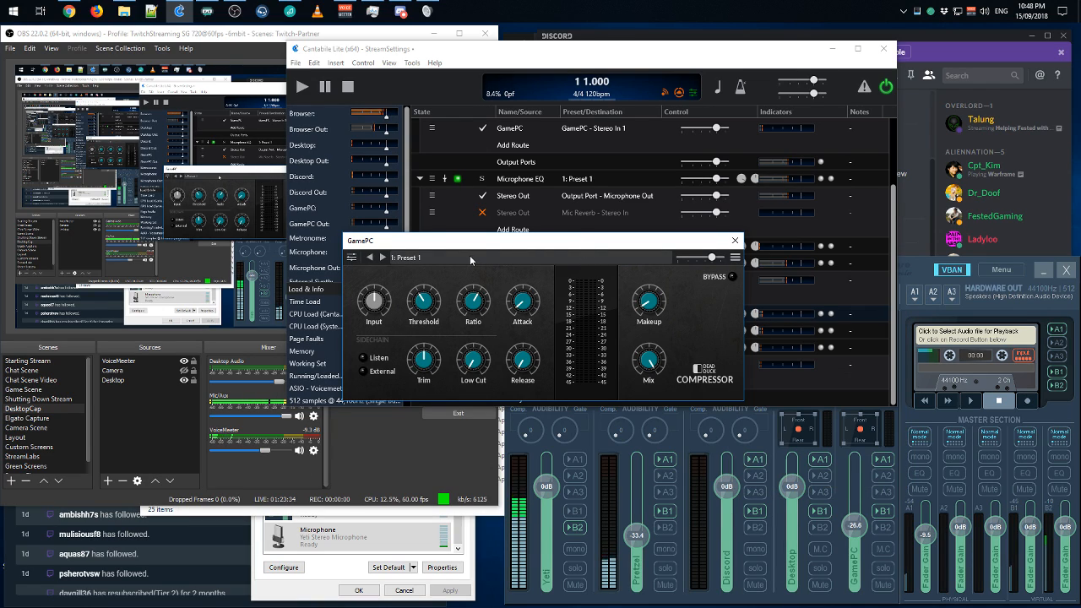
left_click(352, 257)
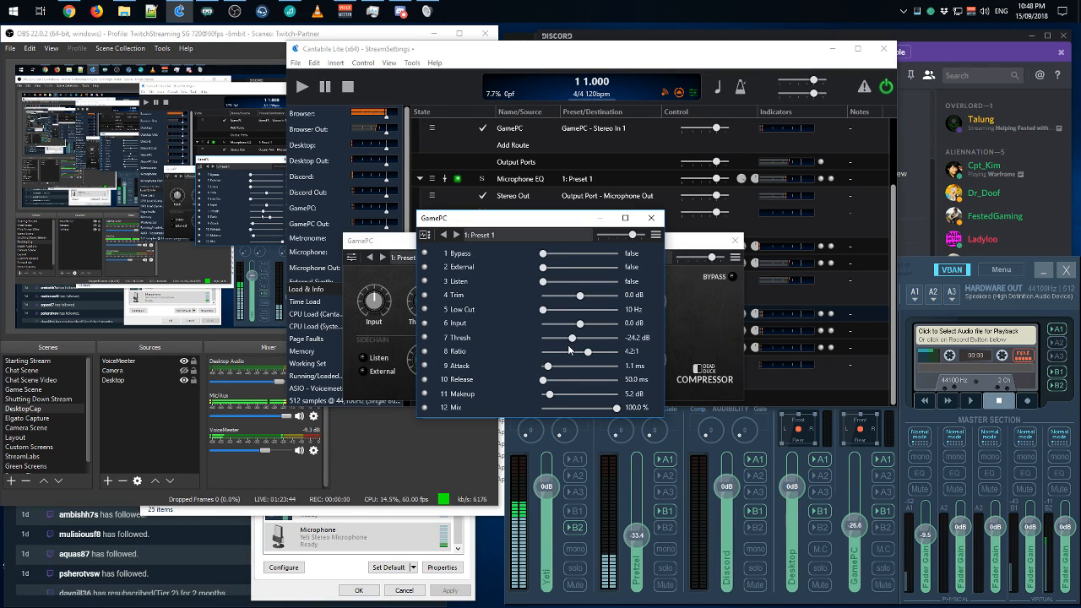
left_click(649, 219)
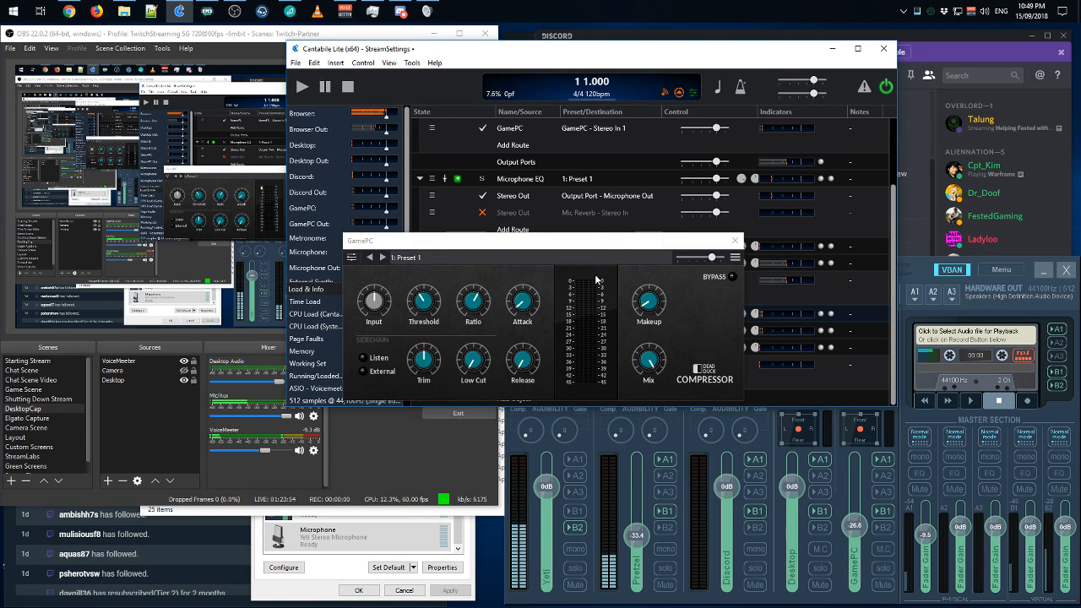
left_click(735, 240)
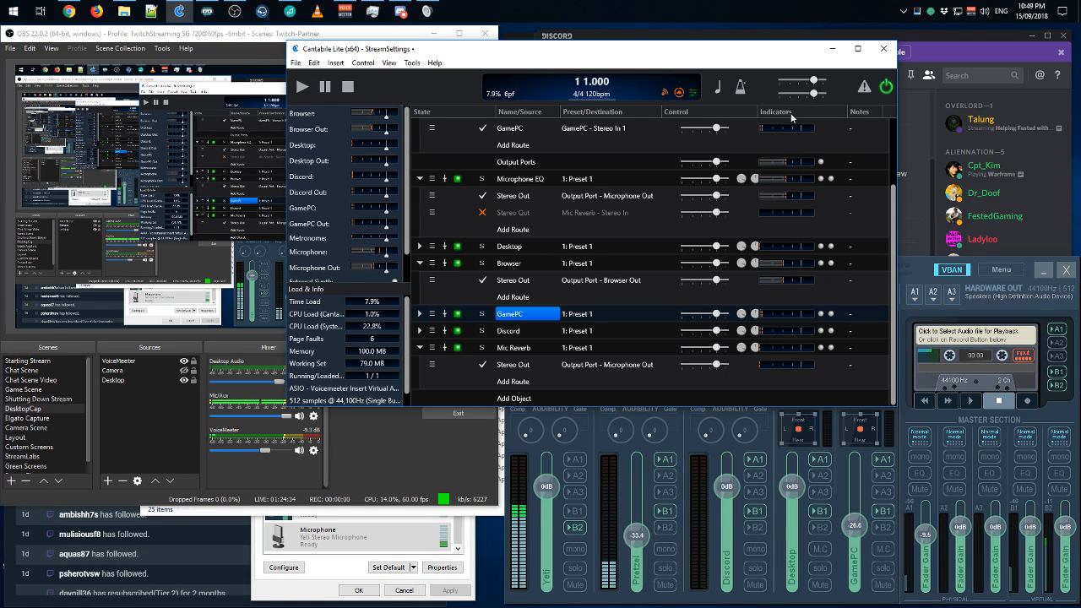
- Minimize Cantabile and open Voicemeeter's MacroButtons window
left_click(834, 50)
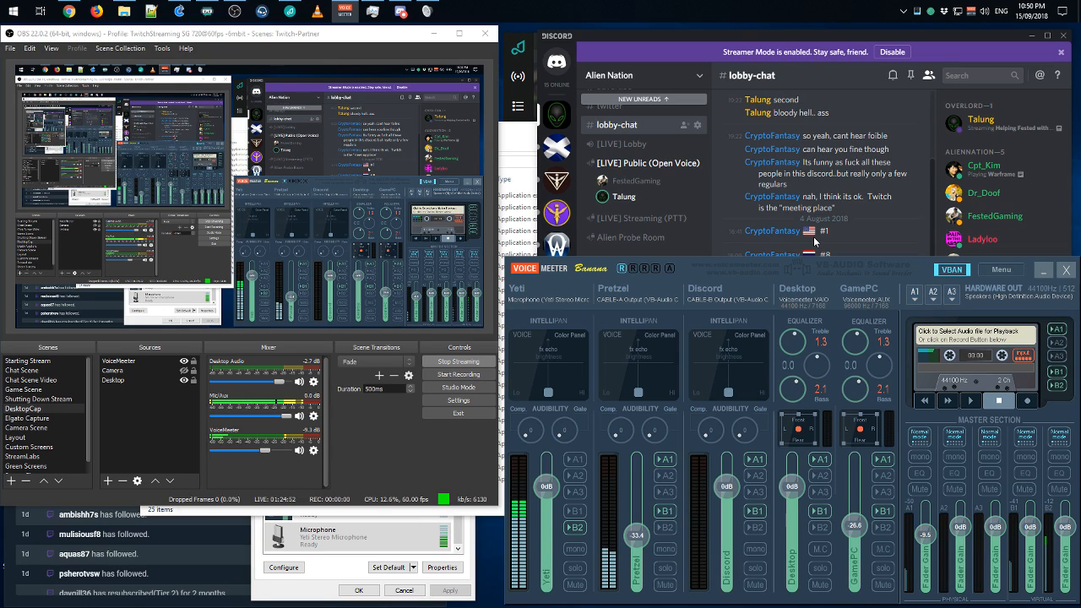
left_click(903, 12)
left_click(903, 12)
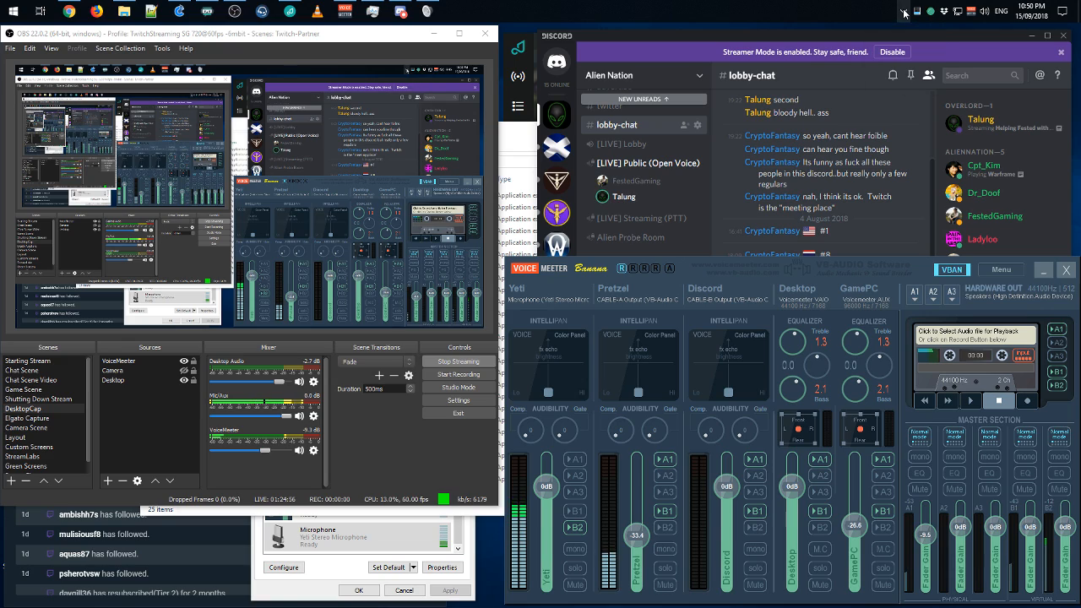
left_click(1002, 270)
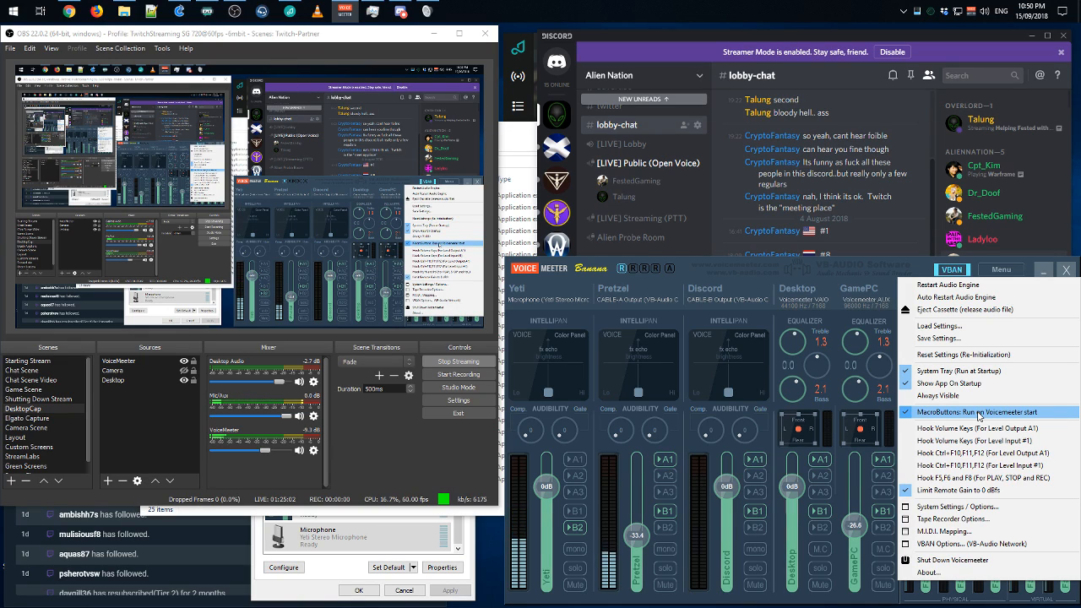
left_click(903, 13)
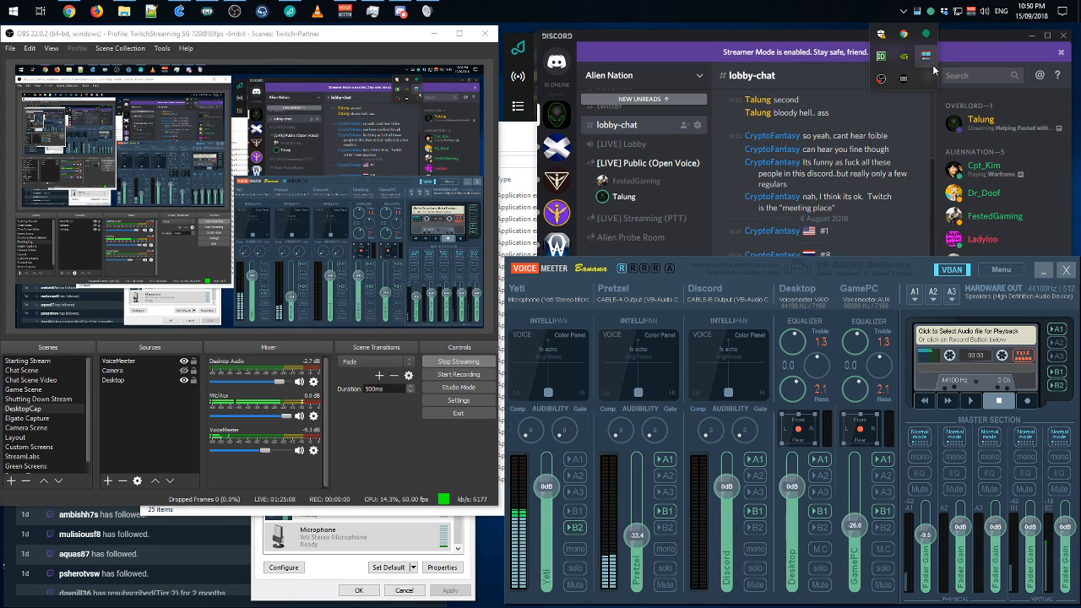
left_click(903, 79)
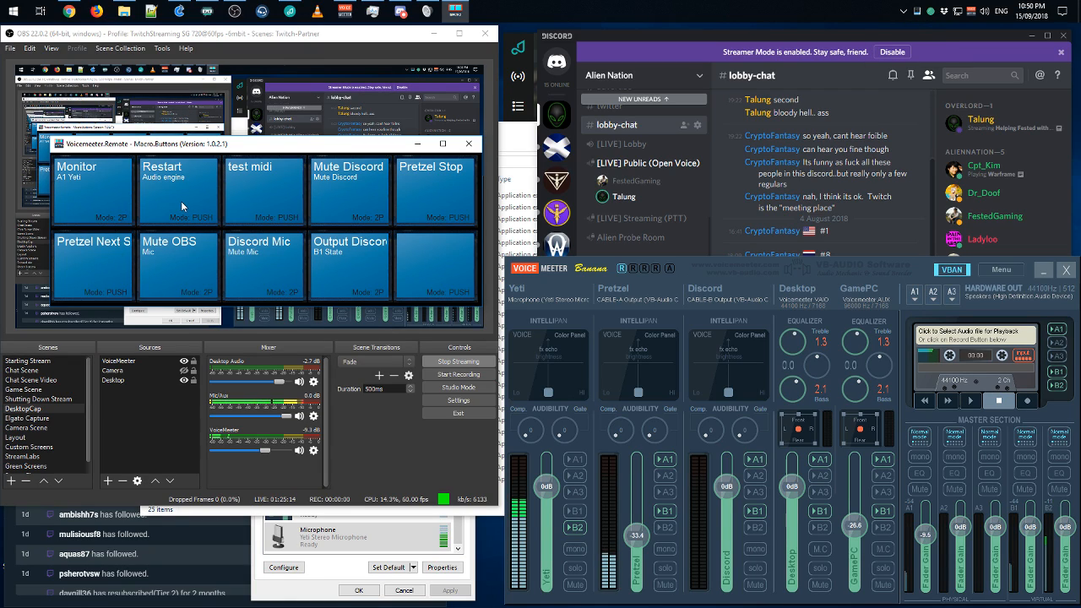
- Bring Discord to the front and switch the Discord Mic macro on and off to demonstrate muting the microphone
left_click(768, 42)
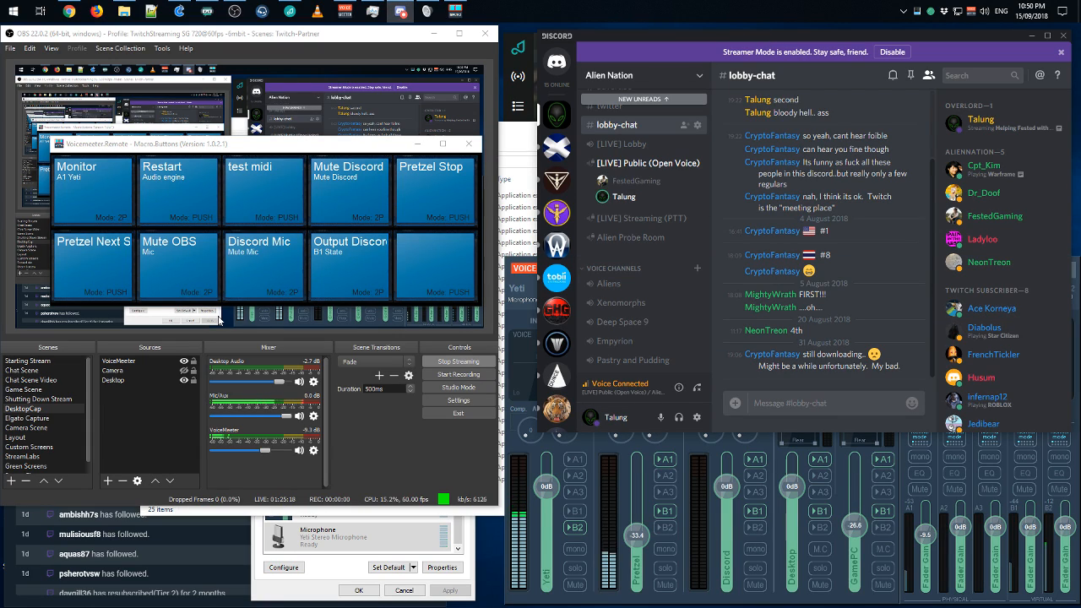
left_click(257, 267)
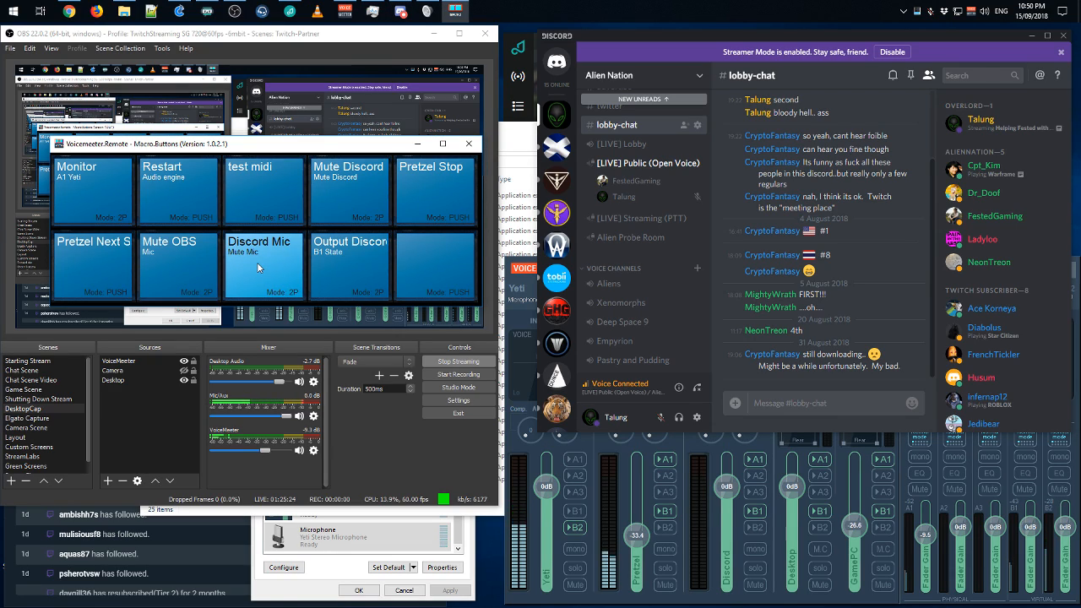
left_click(257, 266)
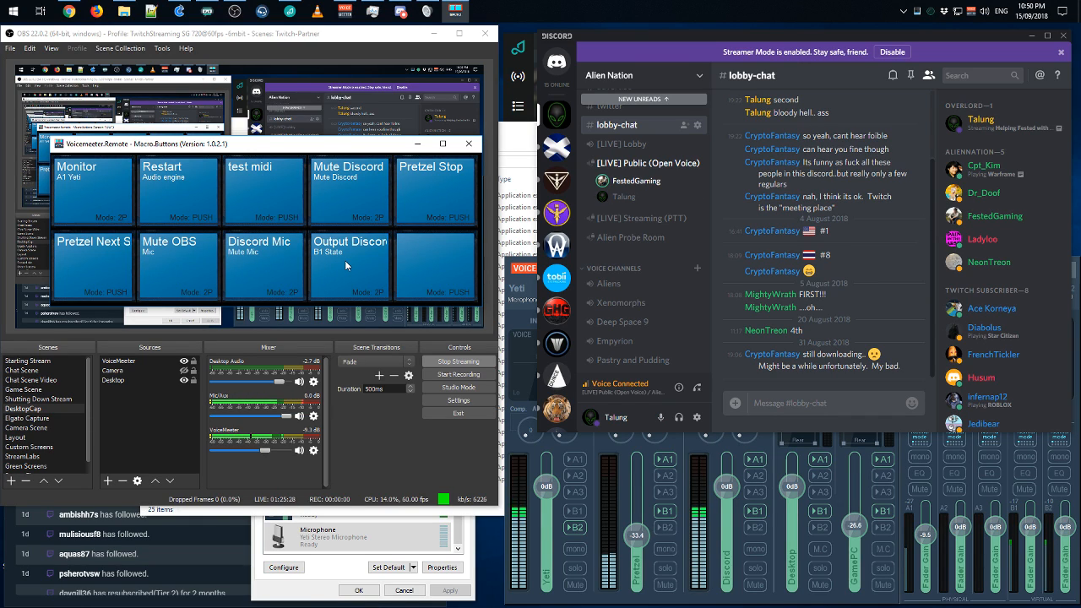
- Examine the button configurations of the Discord Mic and Pretzel Stop macros, closing each without changes
right_click(273, 258)
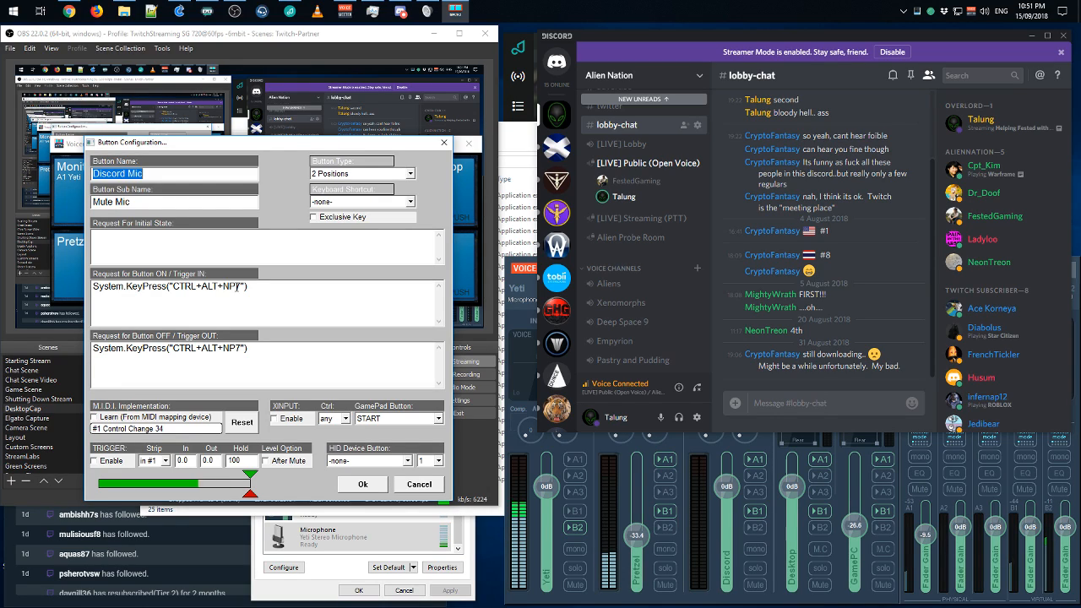
left_click(415, 486)
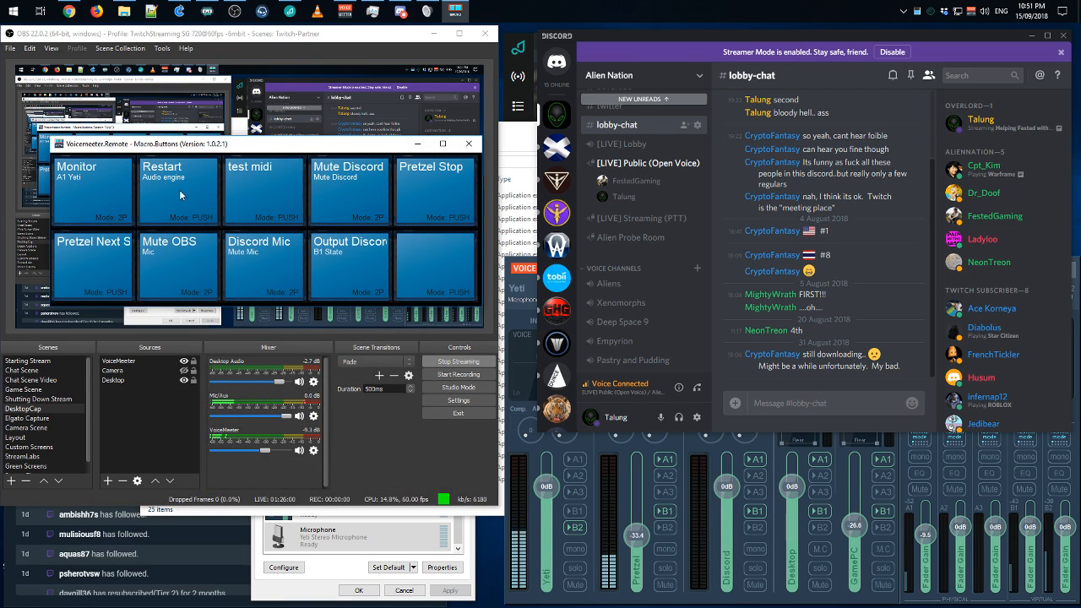
right_click(414, 195)
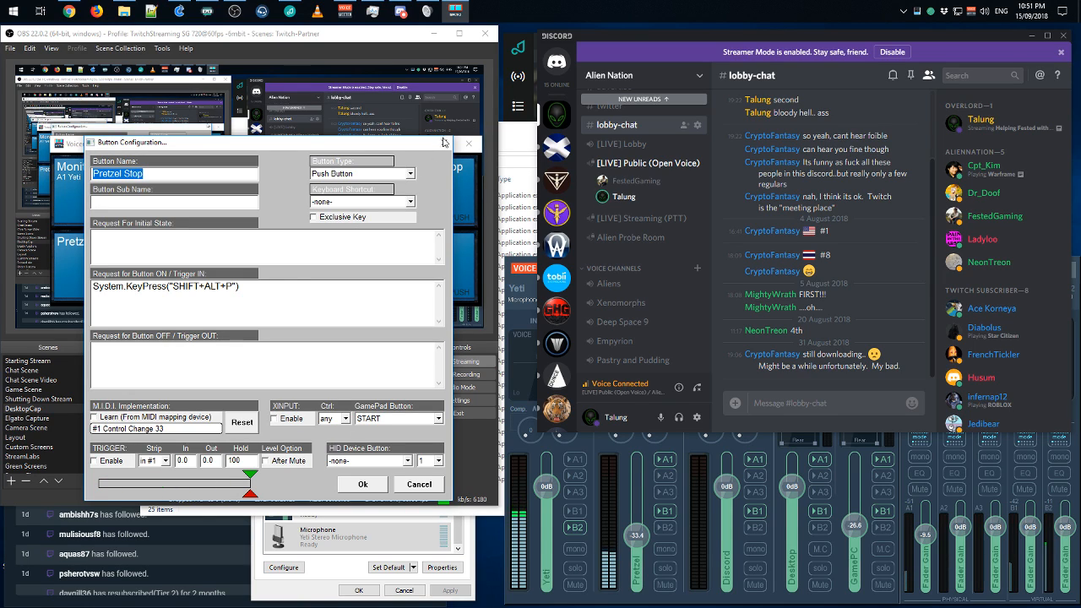
left_click(468, 143)
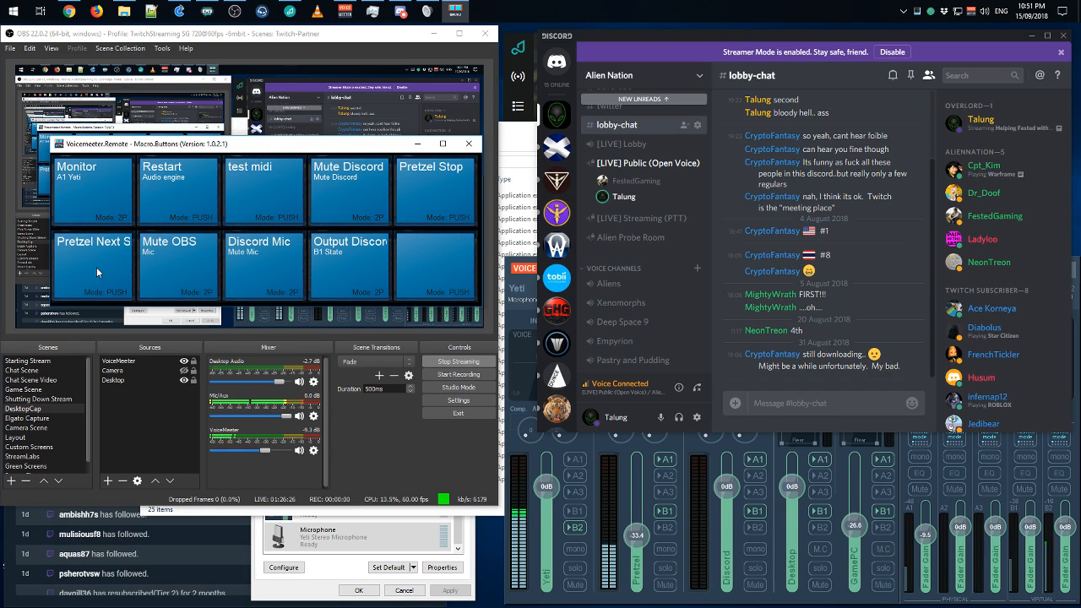
key("F9")
key("F9")
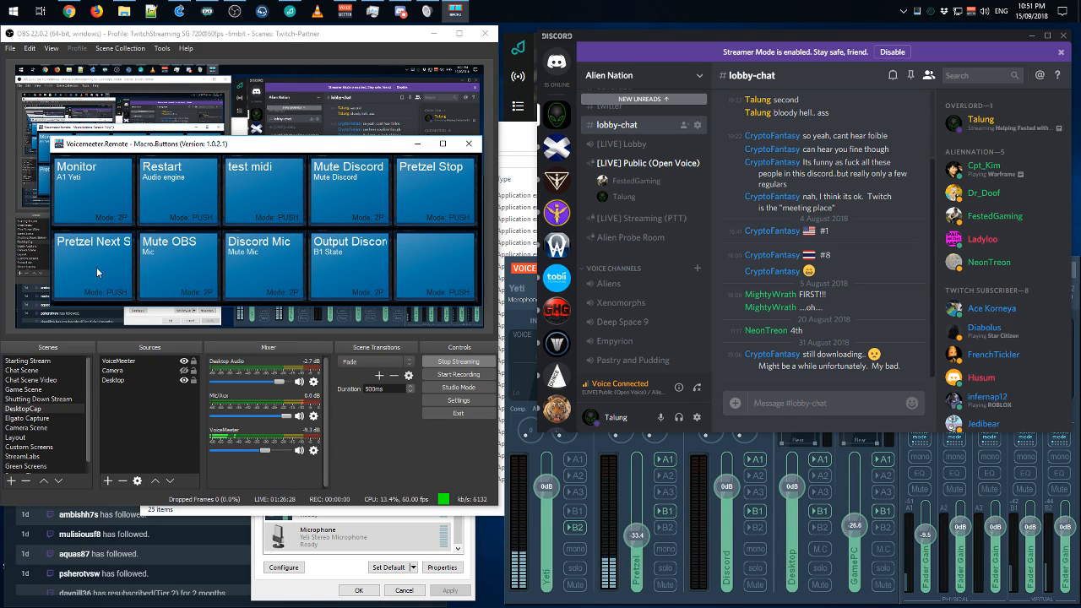
key("F10")
key("F10")
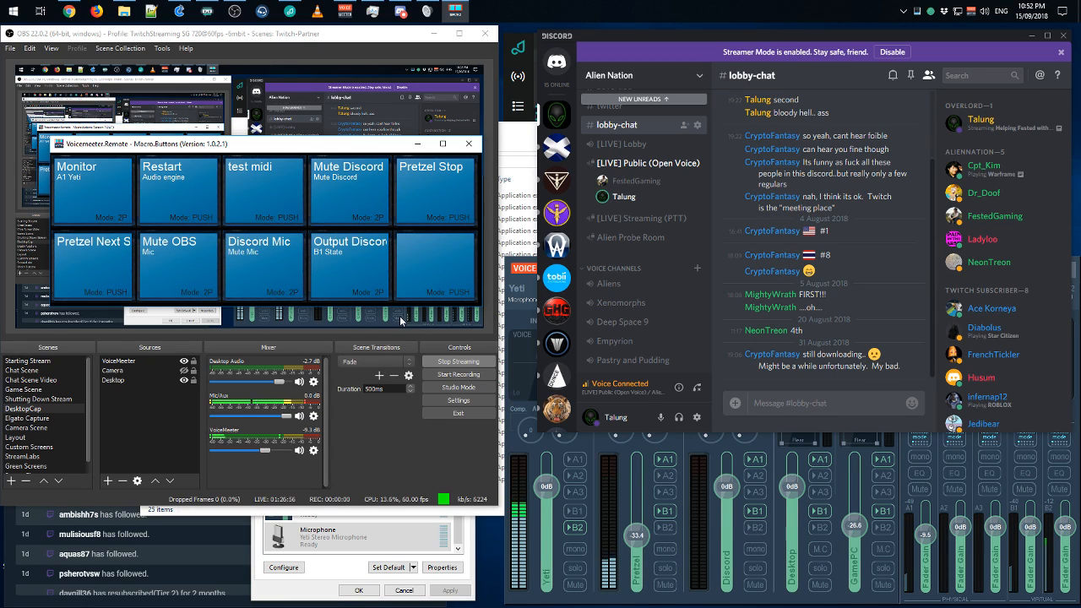
- Close the MacroButtons window and return to Voicemeeter to check its main options
left_click(470, 145)
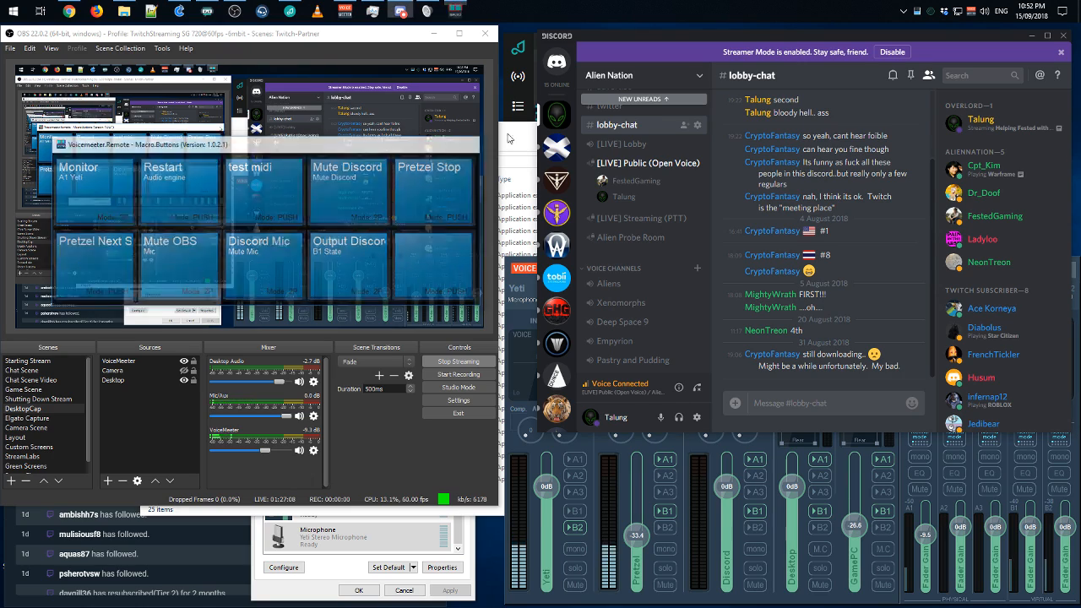
left_click(902, 11)
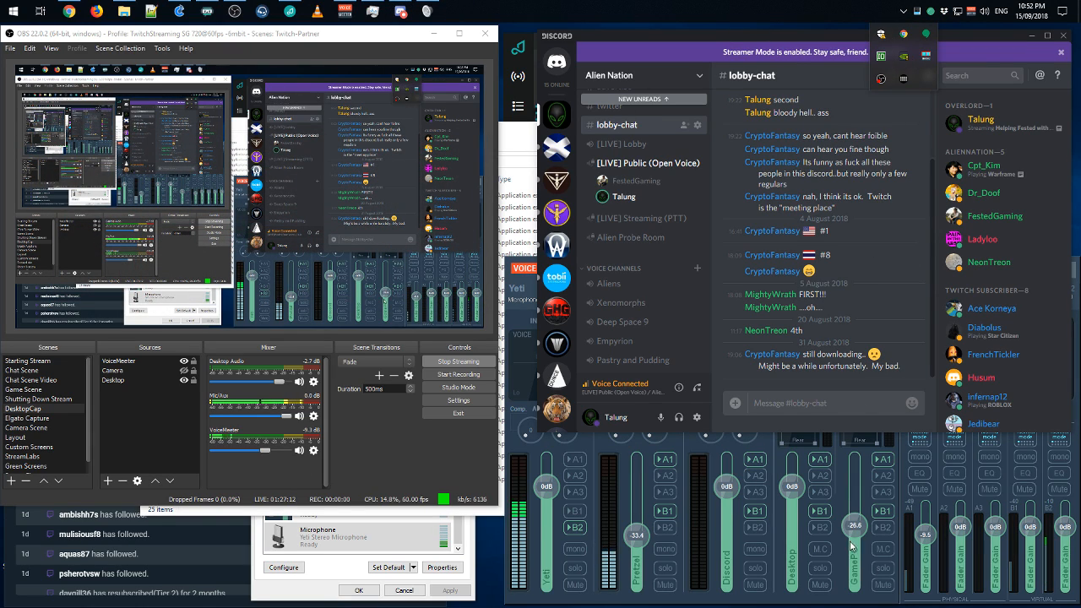
left_click(835, 599)
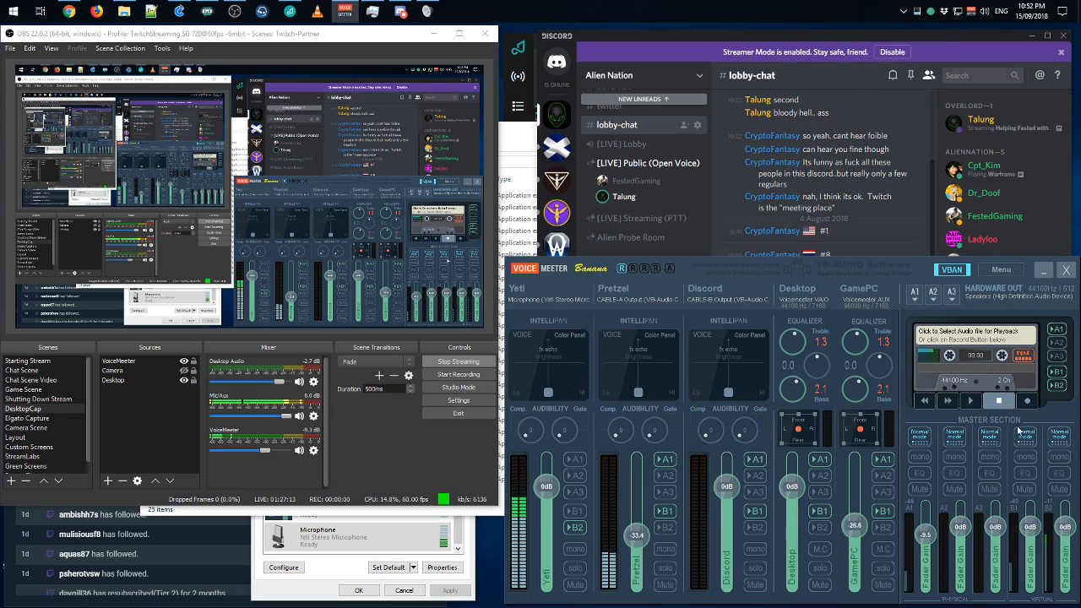
left_click(1003, 270)
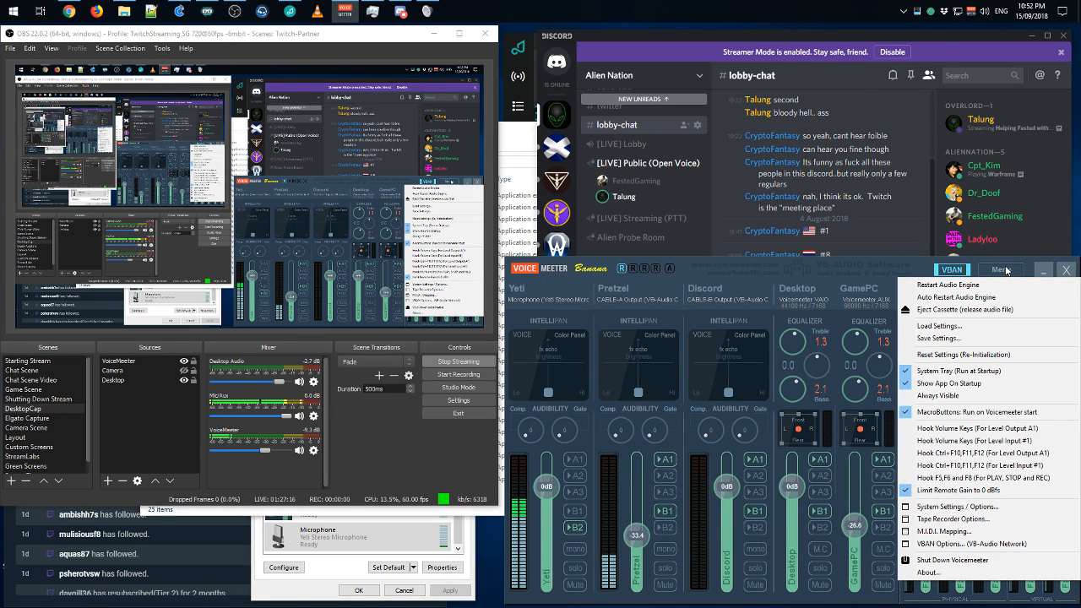
left_click(1010, 267)
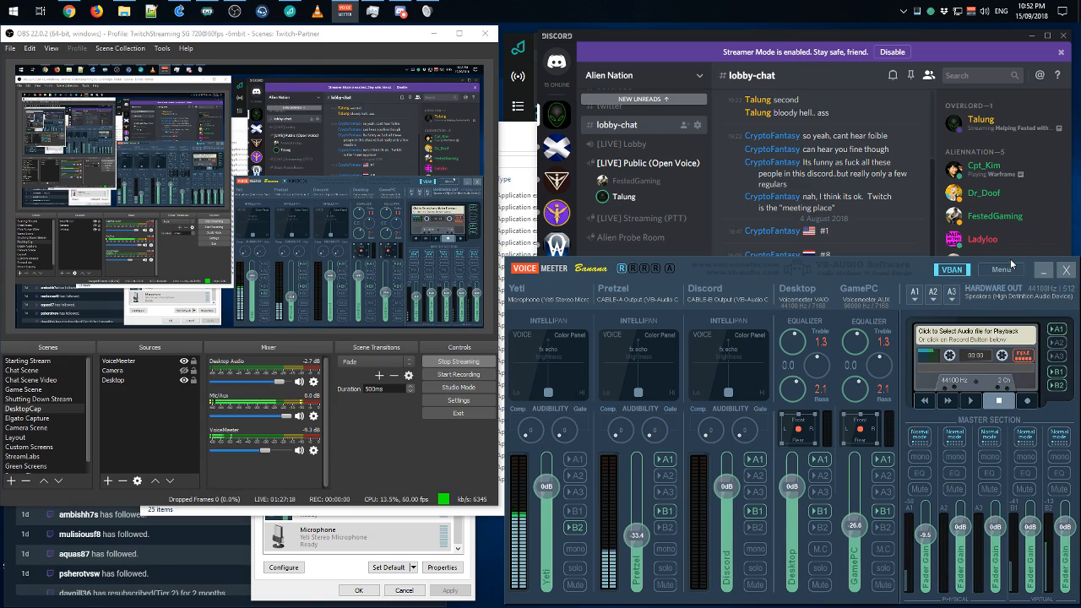
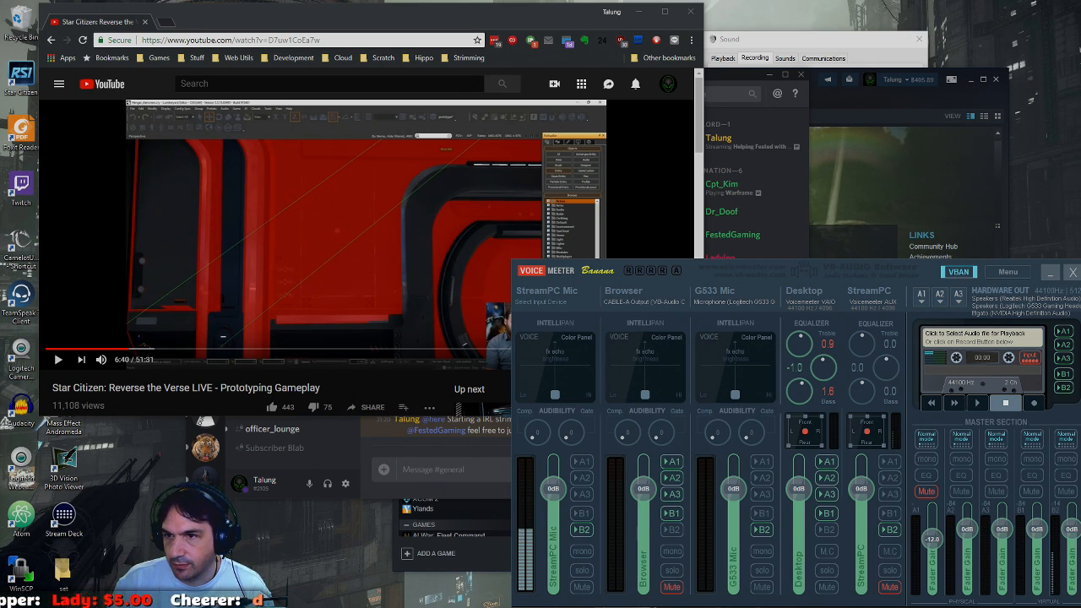
- Switch OBS to the DesktopCap scene and show the playback devices in the Windows Sound dialog
left_click(22, 408)
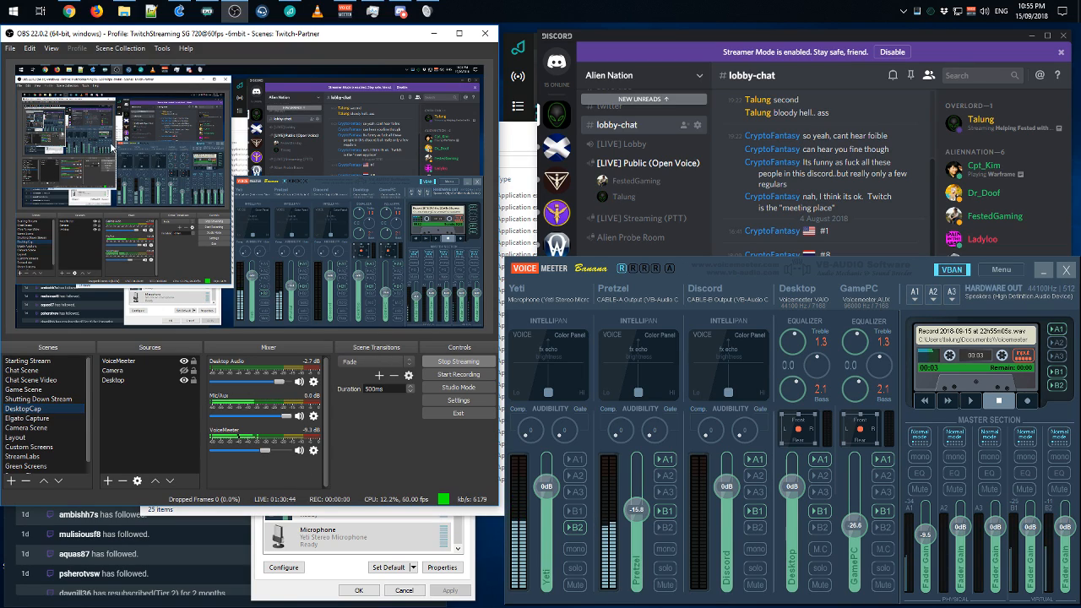
left_click(268, 547)
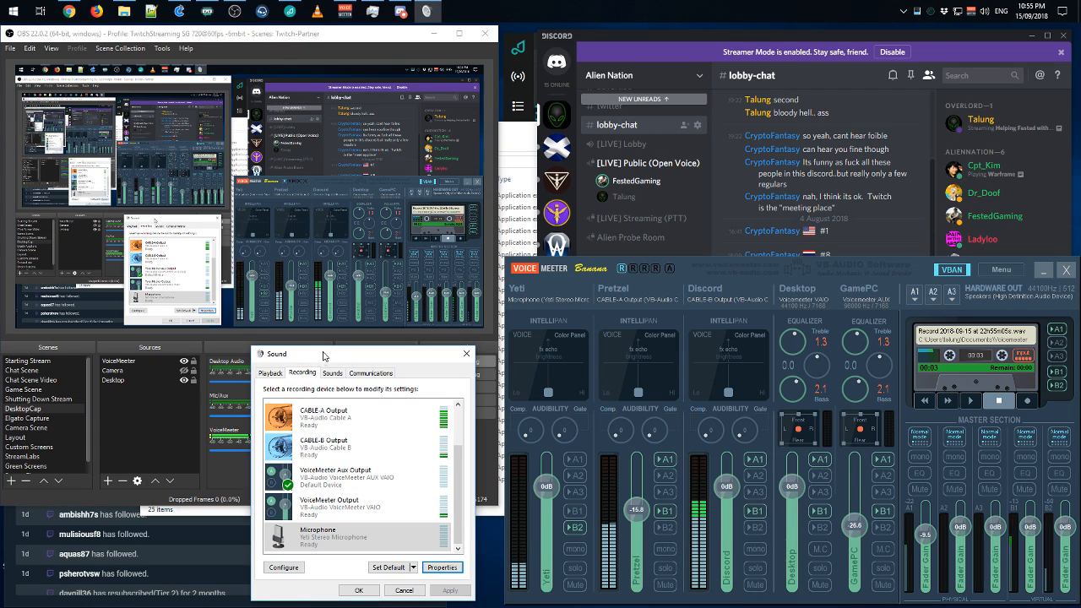
left_click_drag(279, 376, 332, 326)
left_click(332, 323)
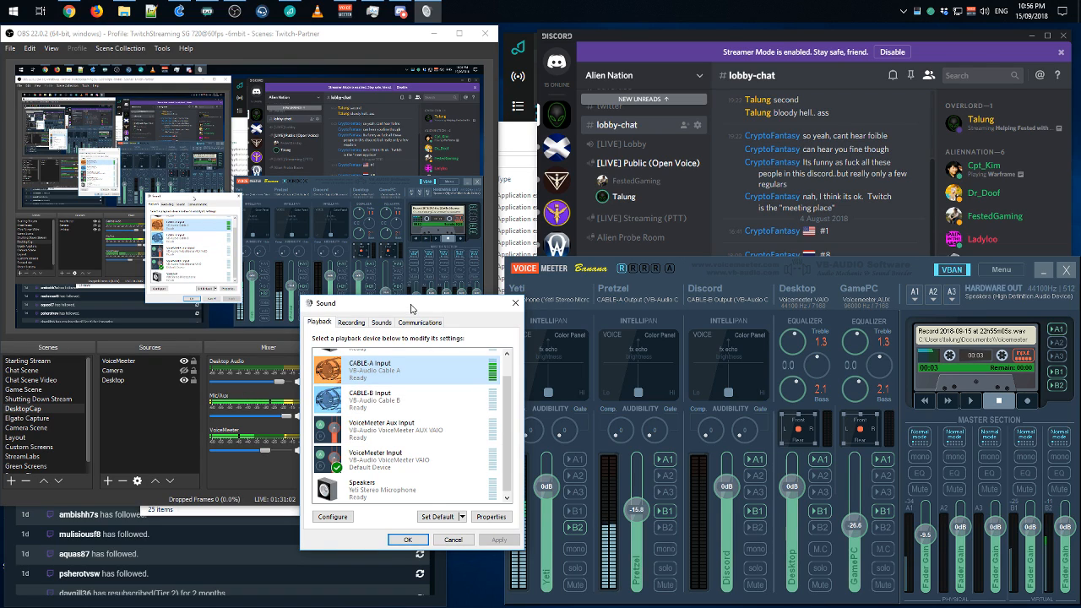
left_click_drag(411, 309, 415, 321)
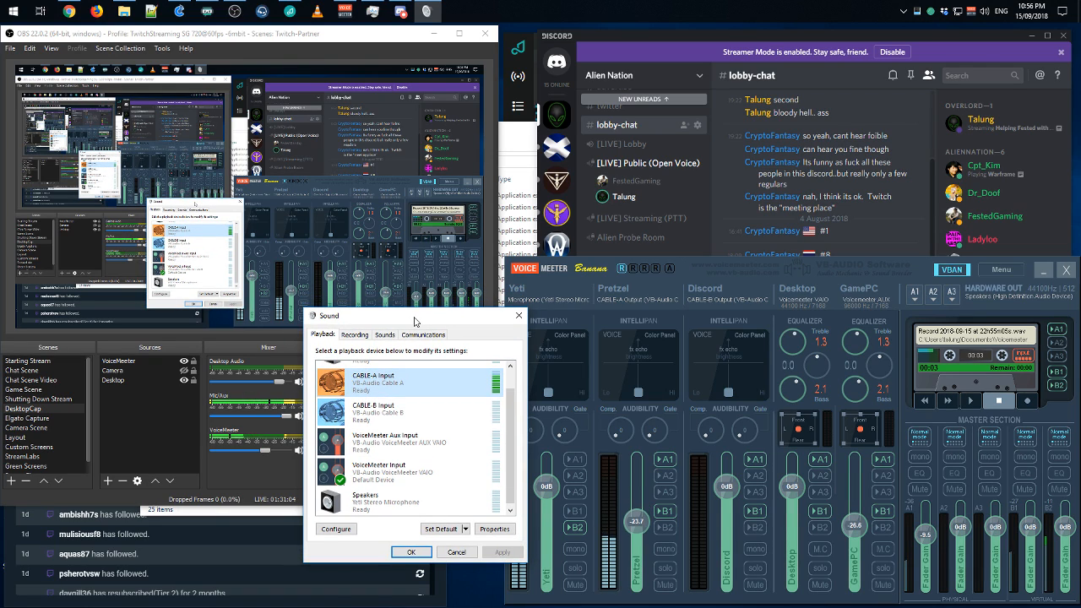
left_click(223, 469)
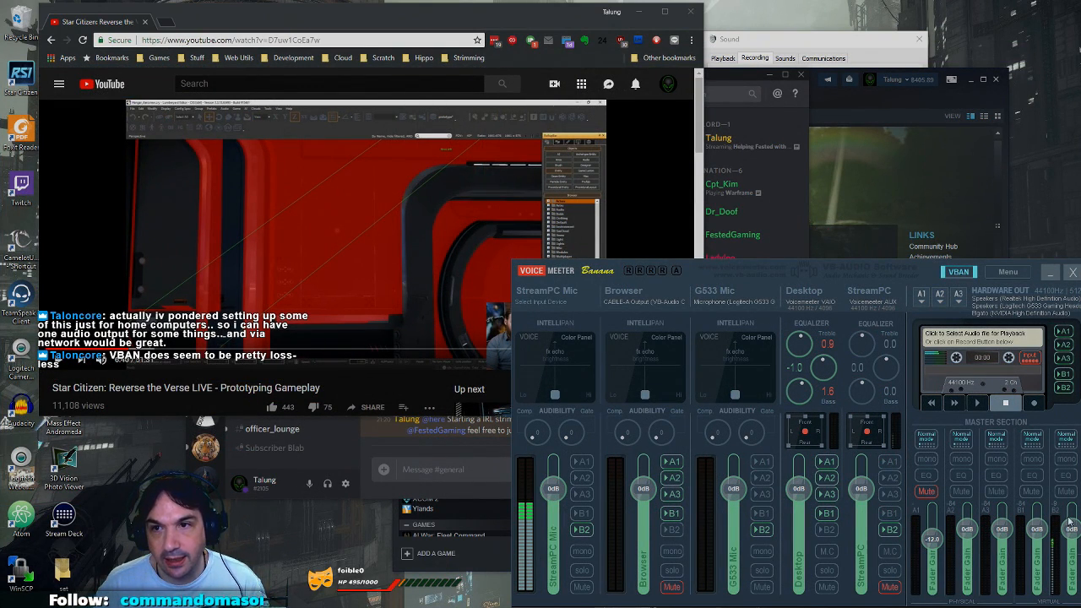
- Reposition the game PC's Voicemeeter window and examine the device choices for hardware outputs A1, A2 and A3
left_click_drag(922, 269, 881, 246)
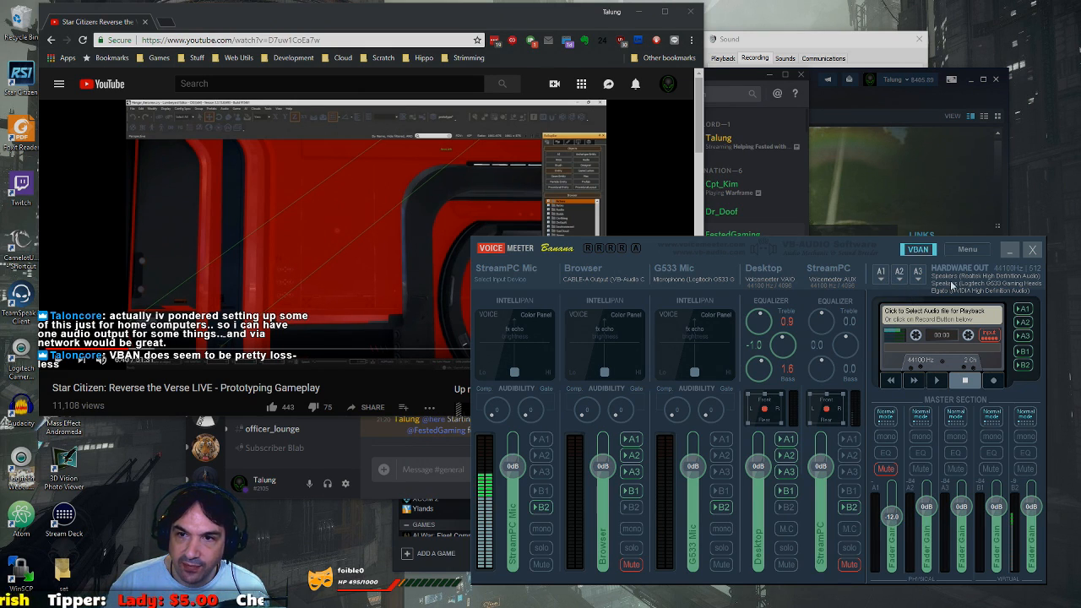
left_click(881, 279)
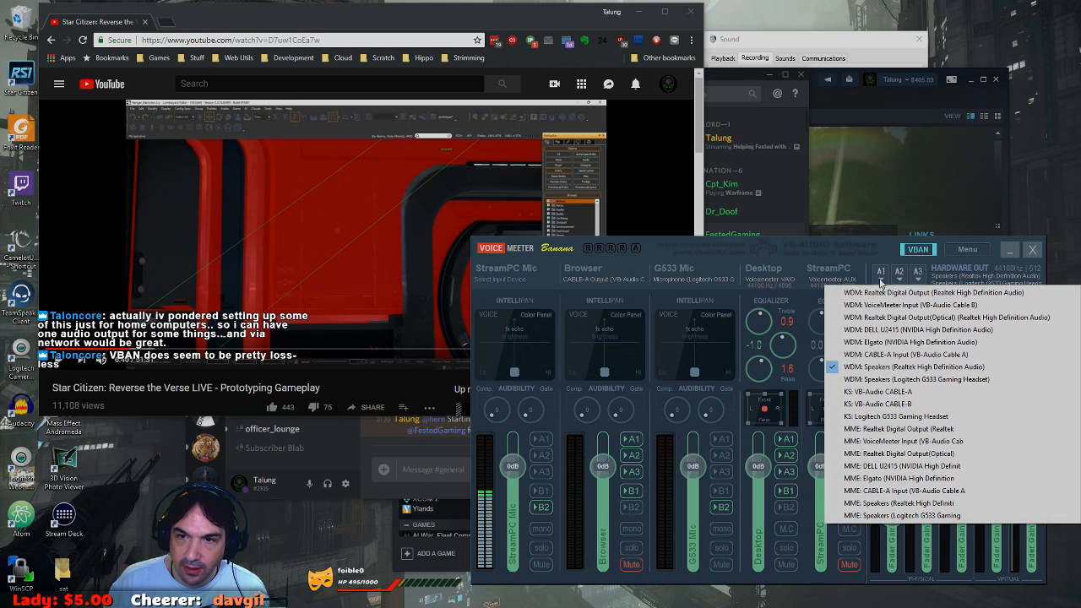
left_click(879, 283)
left_click(895, 280)
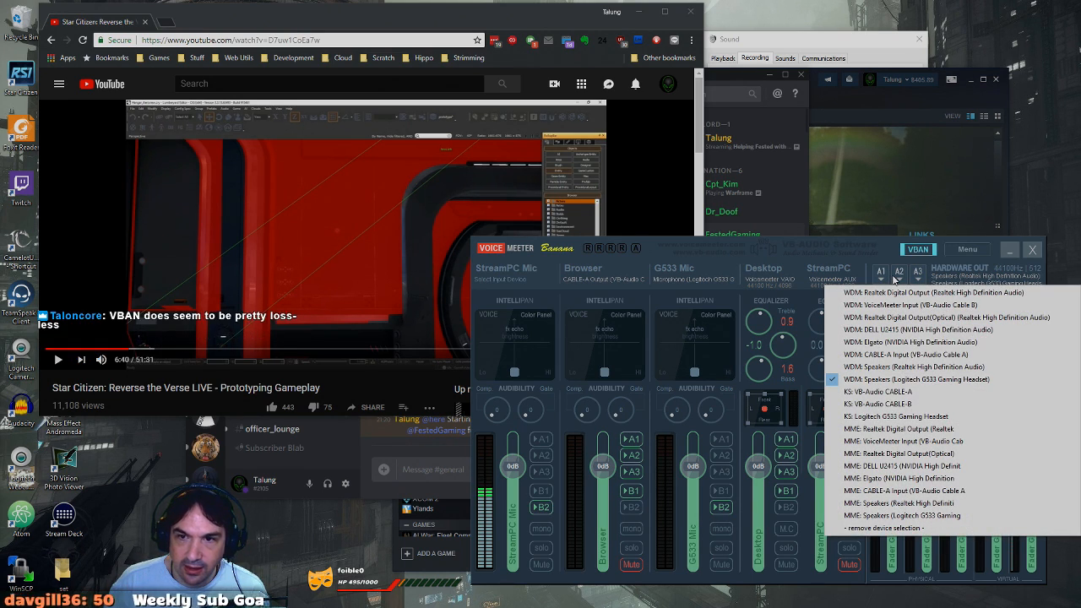
left_click(916, 278)
left_click(916, 277)
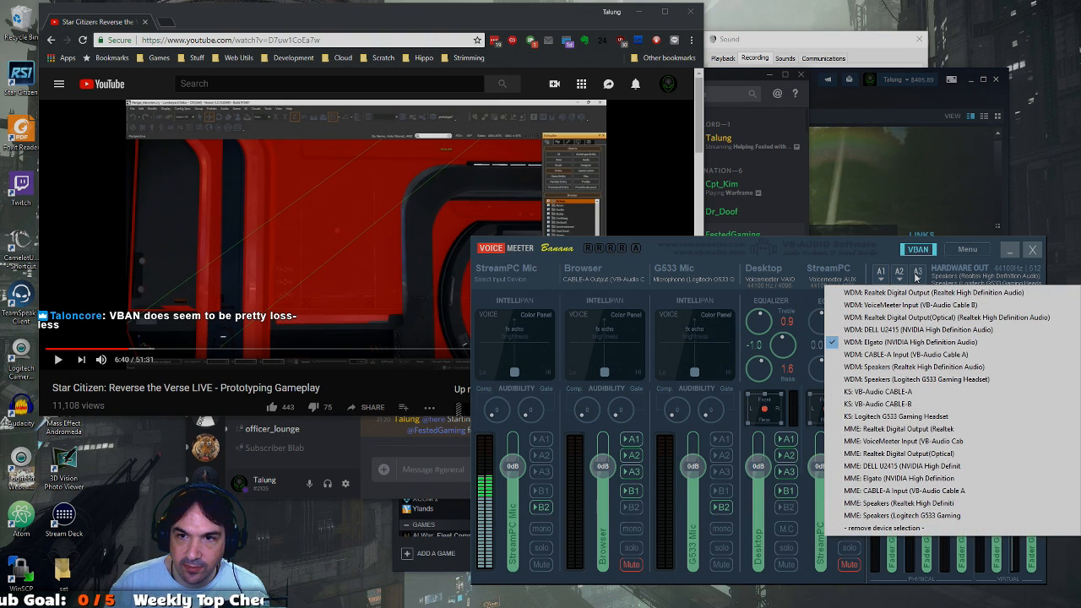
left_click(893, 263)
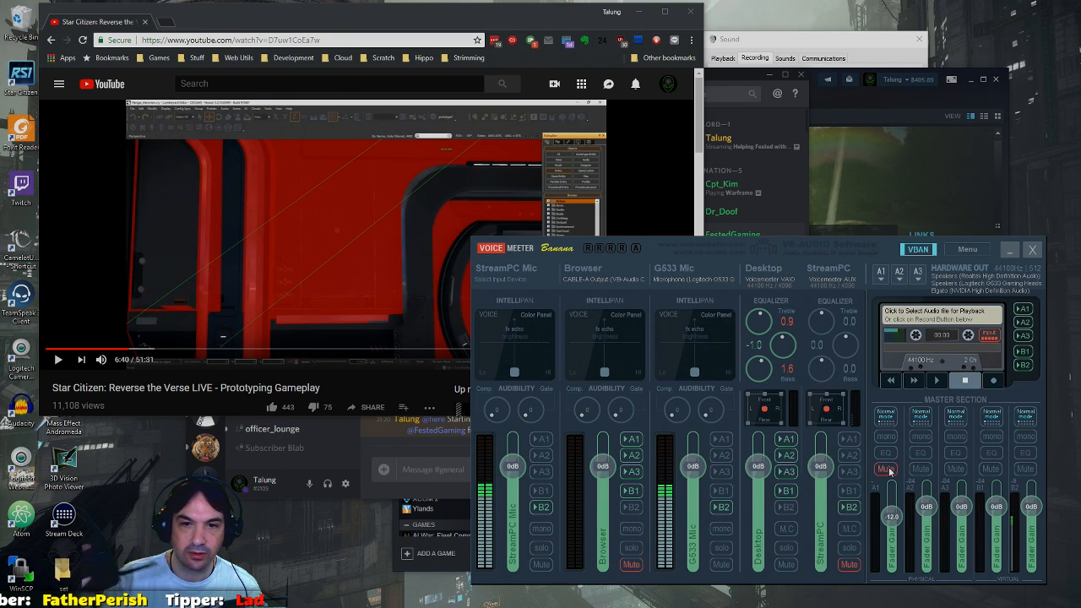
- Raise the A1 master fader gain to -6.0 dB on the game PC's Voicemeeter
key("XF86AudioRaiseVolume")
key("XF86AudioRaiseVolume")
key("XF86AudioRaiseVolume")
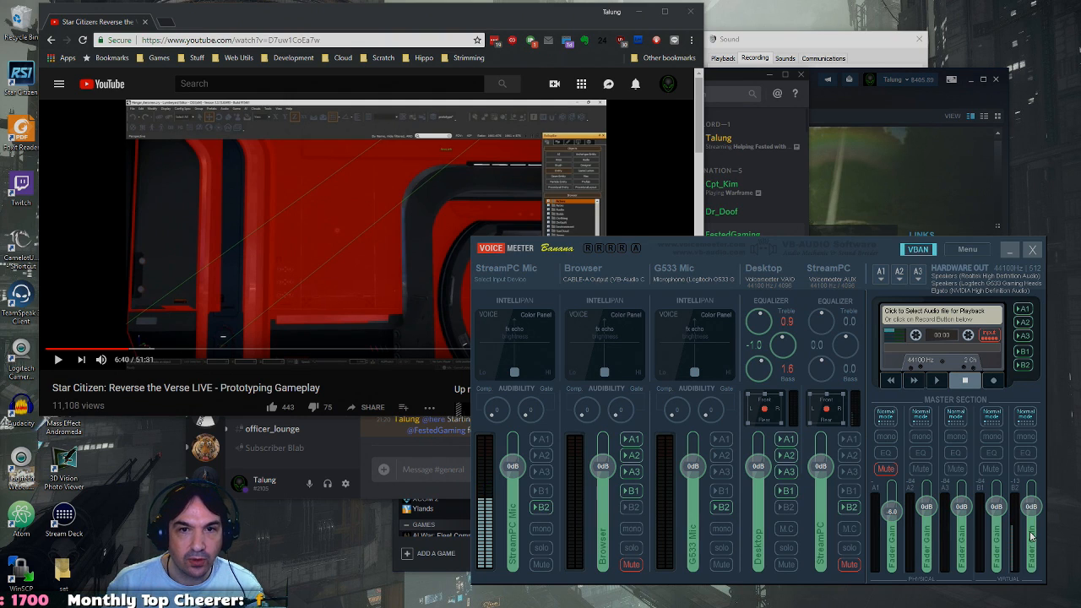
- Set the Browser strip's input device to WDM: Microphone (HD Webcam C310) and toggle its B2 output
left_click(602, 282)
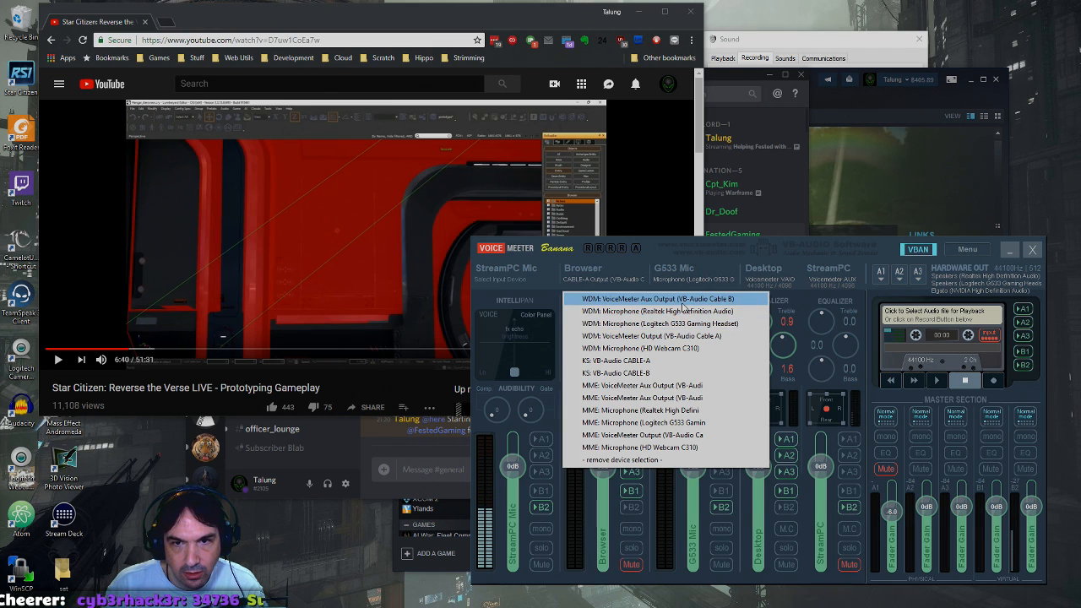
left_click(682, 350)
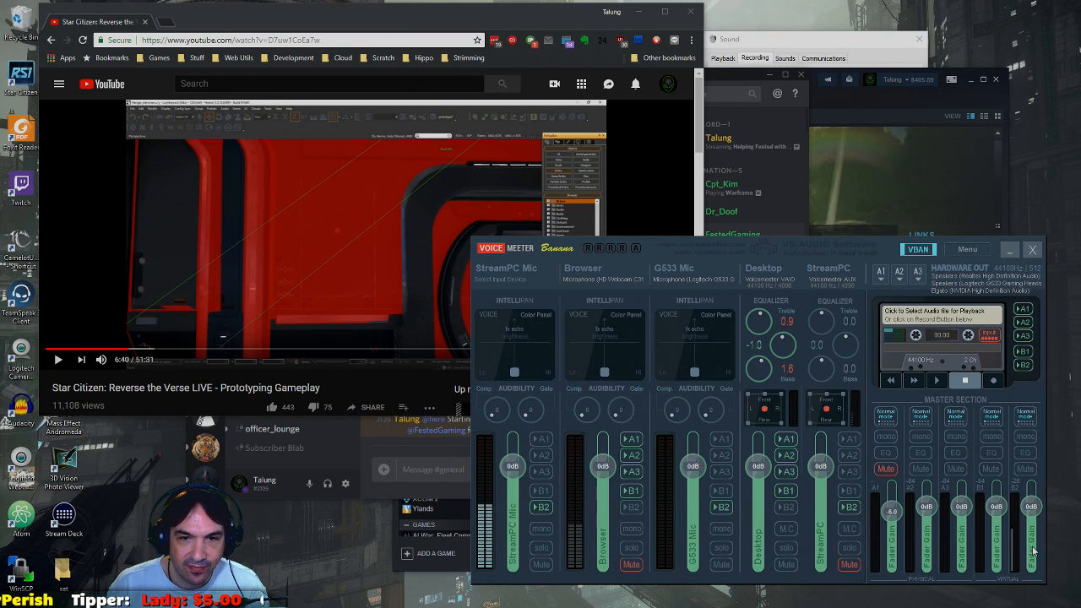
left_click(633, 507)
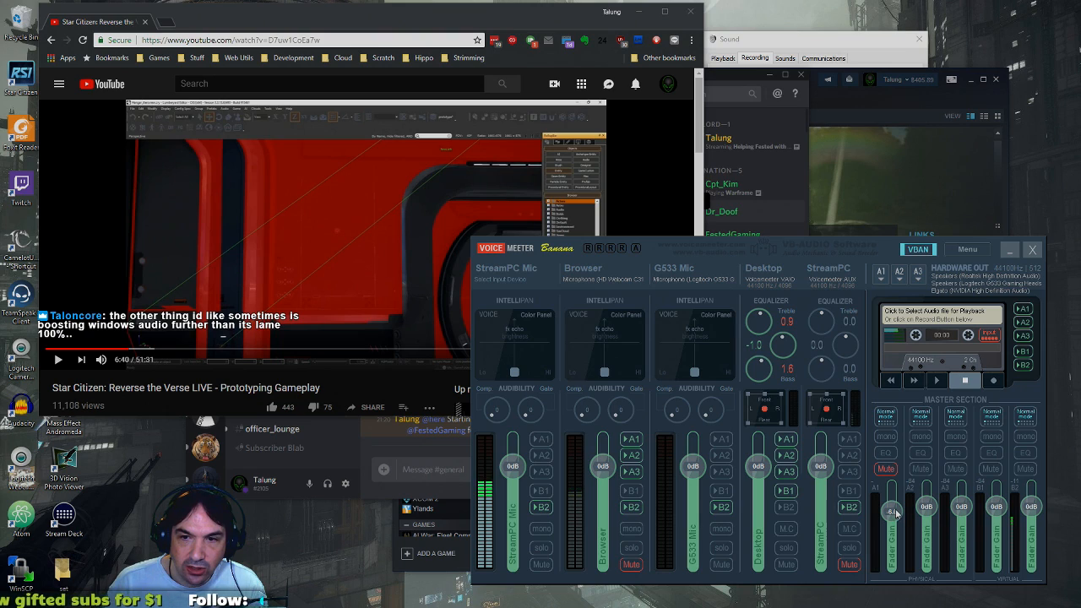
- Lower the A1 master fader slightly, to about -8 dB
mouse_move(893, 511)
left_mouse_down()
mouse_move(897, 489)
mouse_move(891, 513)
left_mouse_up()
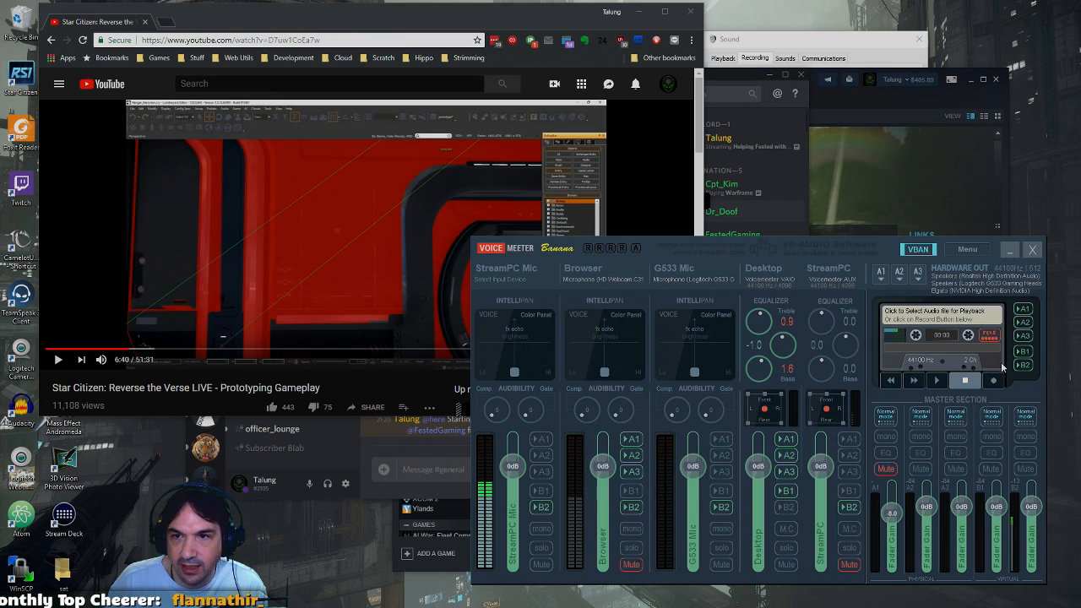
- Open the VBAN configuration and examine the sample rate and format choices of the outgoing GamePC stream
left_click(920, 249)
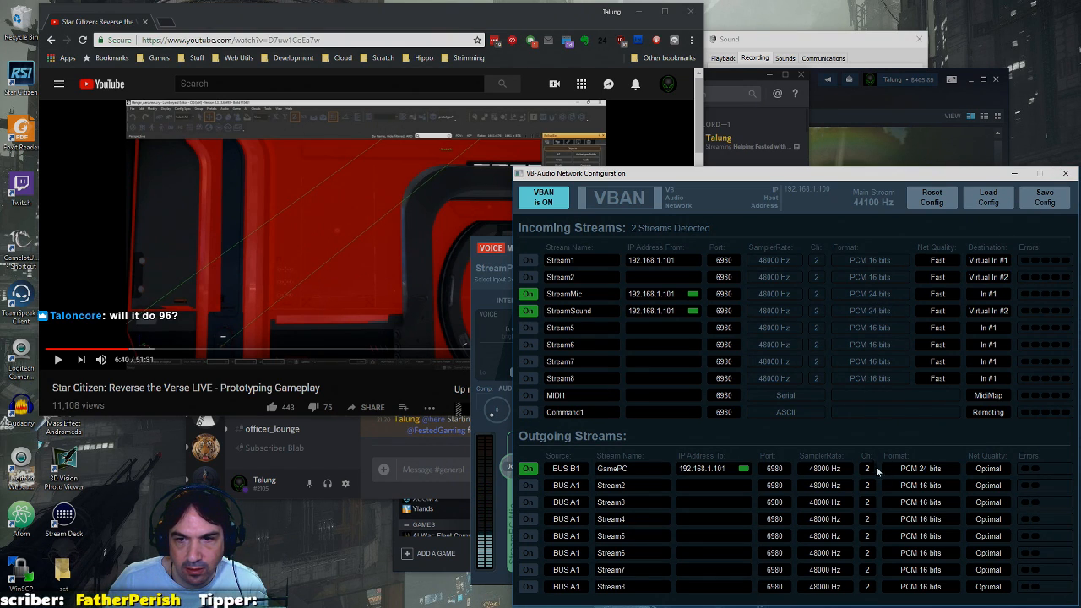
left_click(826, 469)
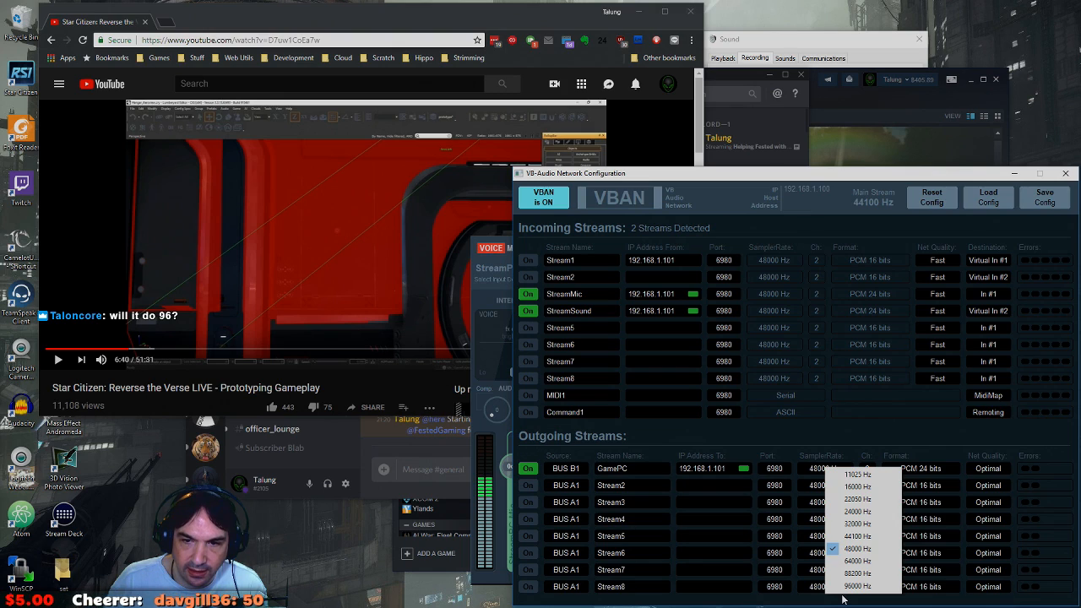
left_click(920, 435)
left_click(920, 470)
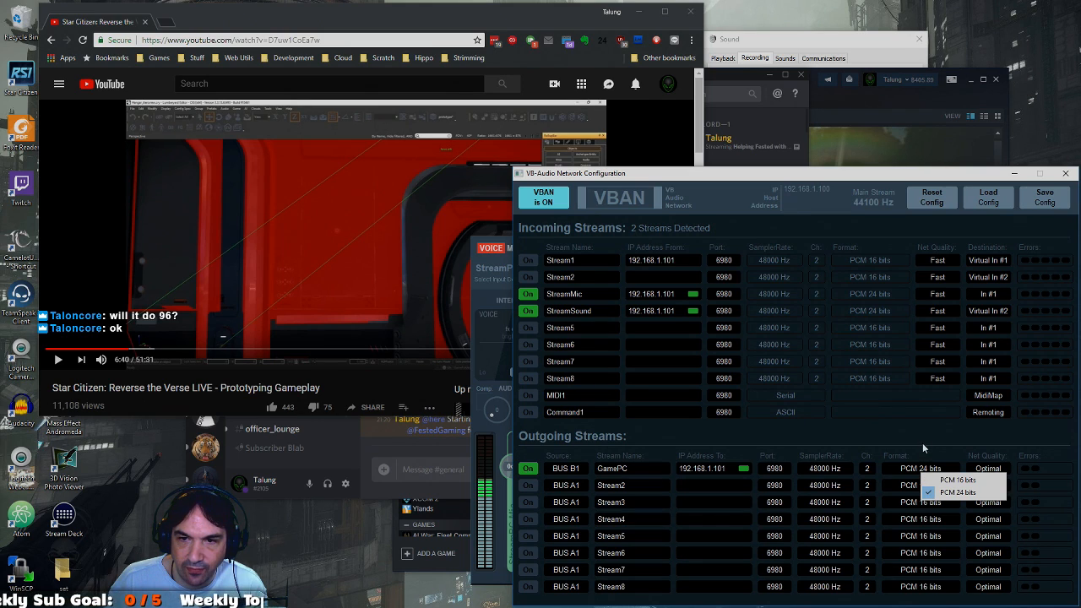
left_click(923, 435)
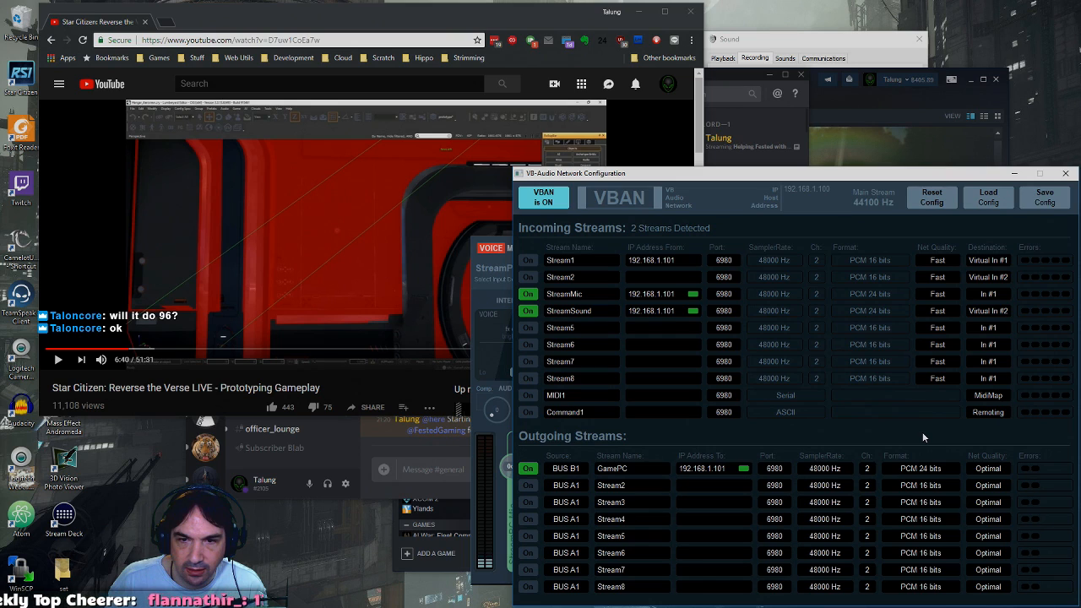
left_click(1065, 174)
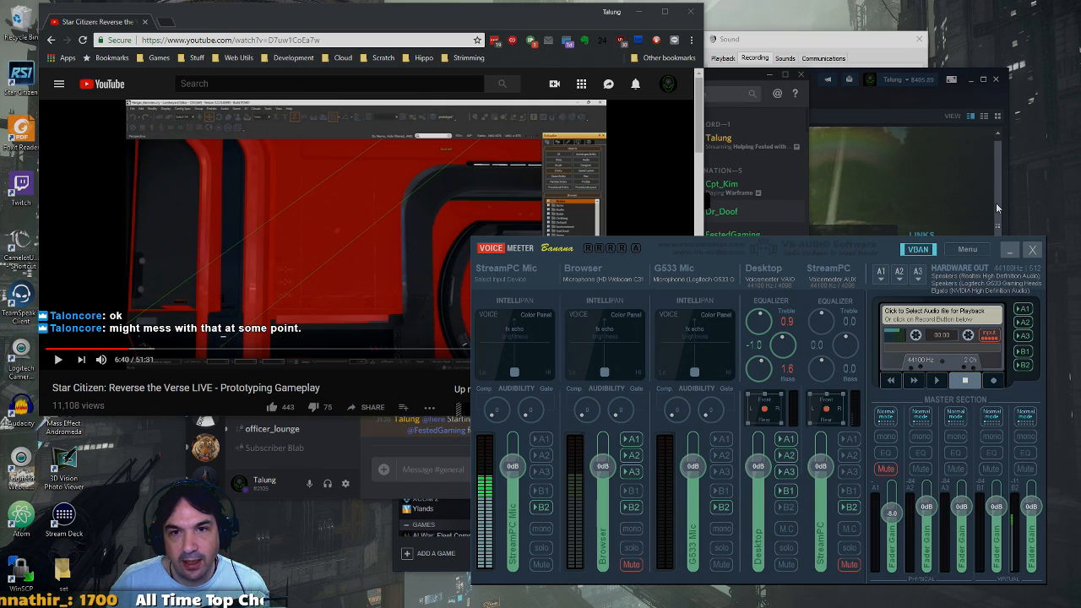
- Examine the A3 hardware output device choices and briefly play the YouTube video to watch the game PC's Voicemeeter meters
left_click(919, 272)
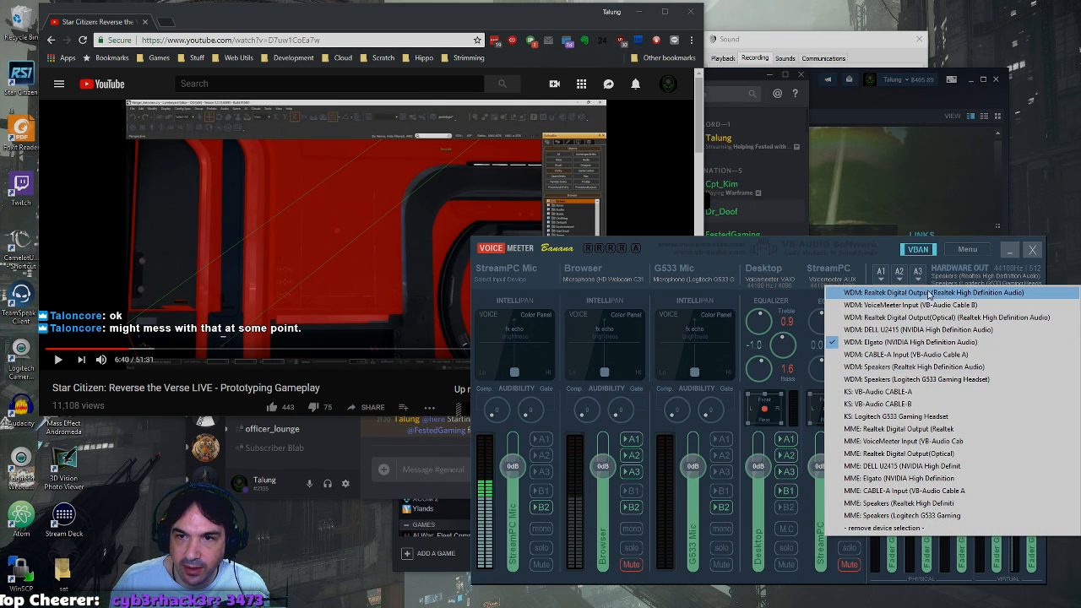
left_click(933, 267)
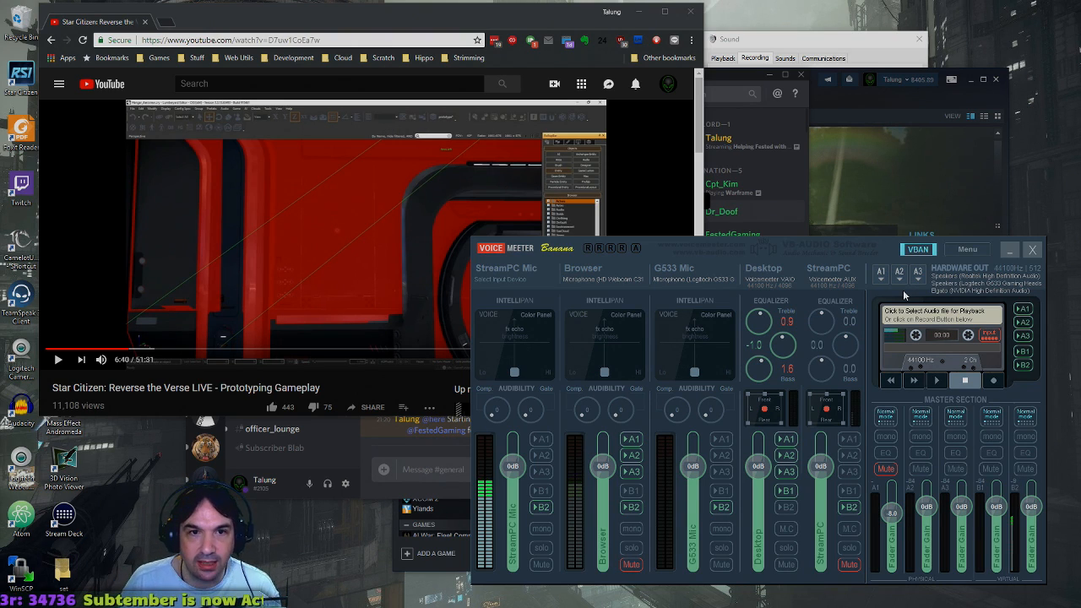
left_click(271, 203)
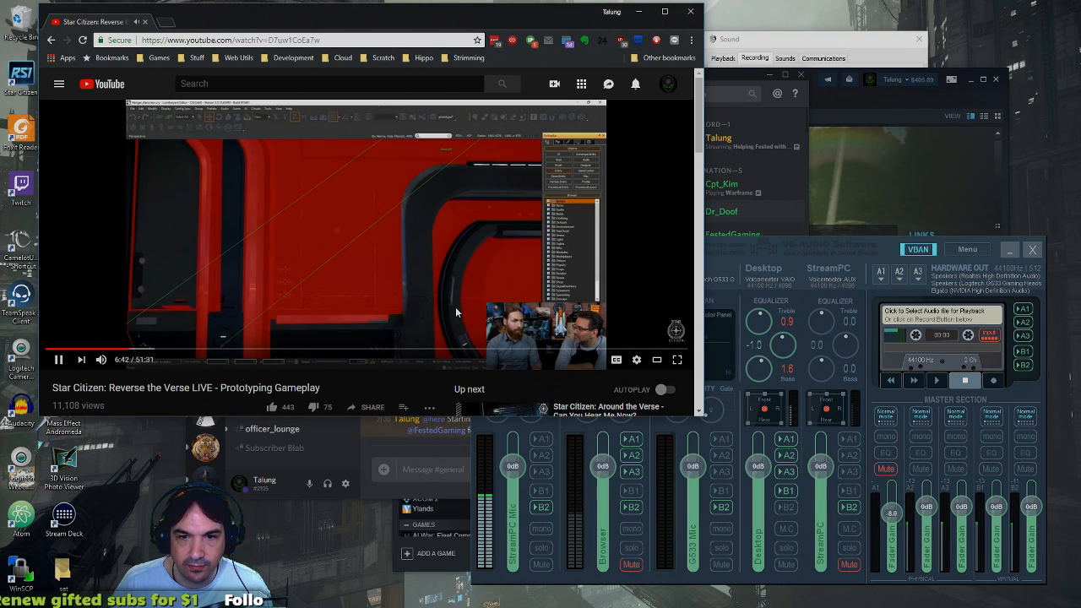
left_click(380, 234)
left_click_drag(850, 245, 874, 265)
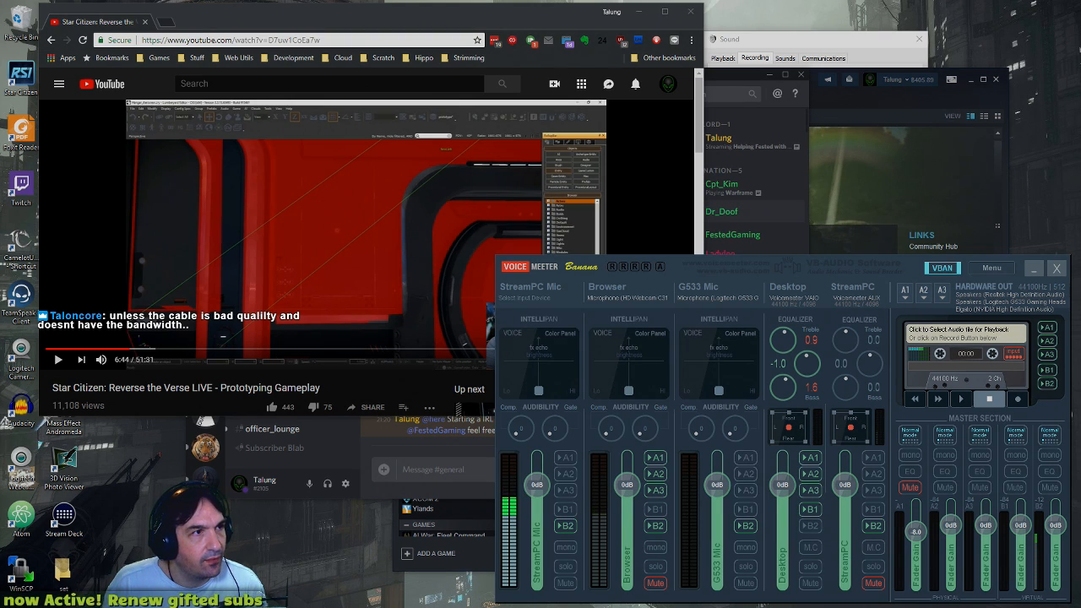
- Move the Discord window off to the other monitor and close the Steam window behind it
left_click(413, 452)
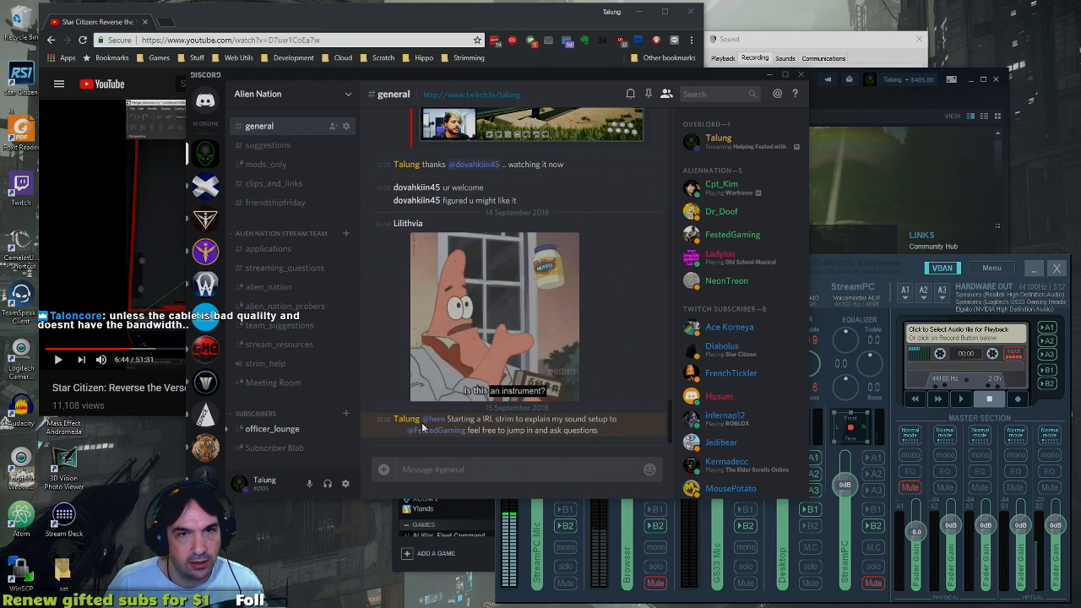
left_click_drag(556, 75, 0, 150)
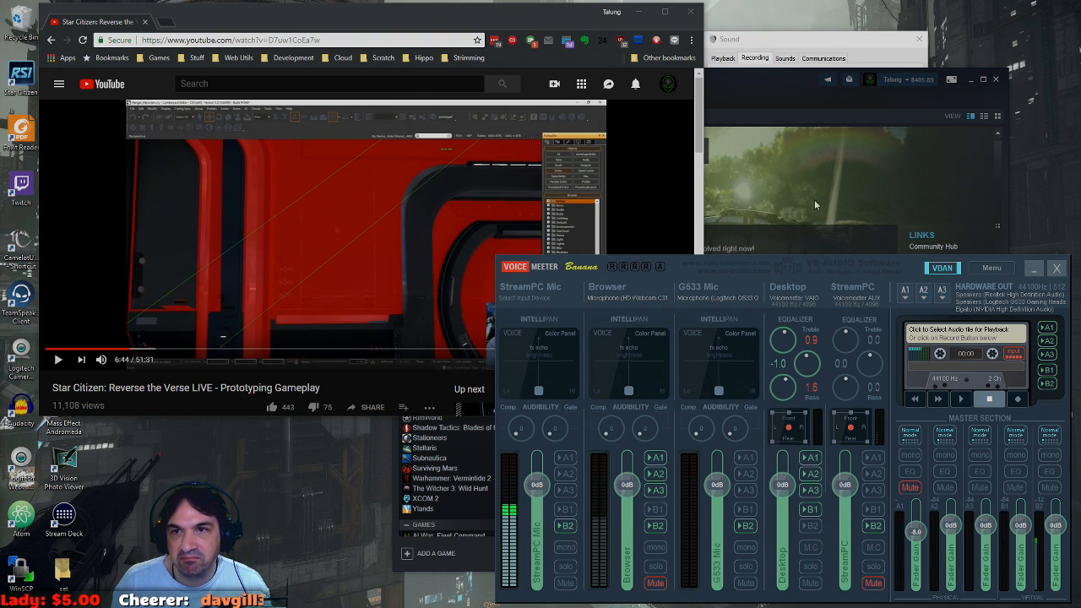
left_click(996, 80)
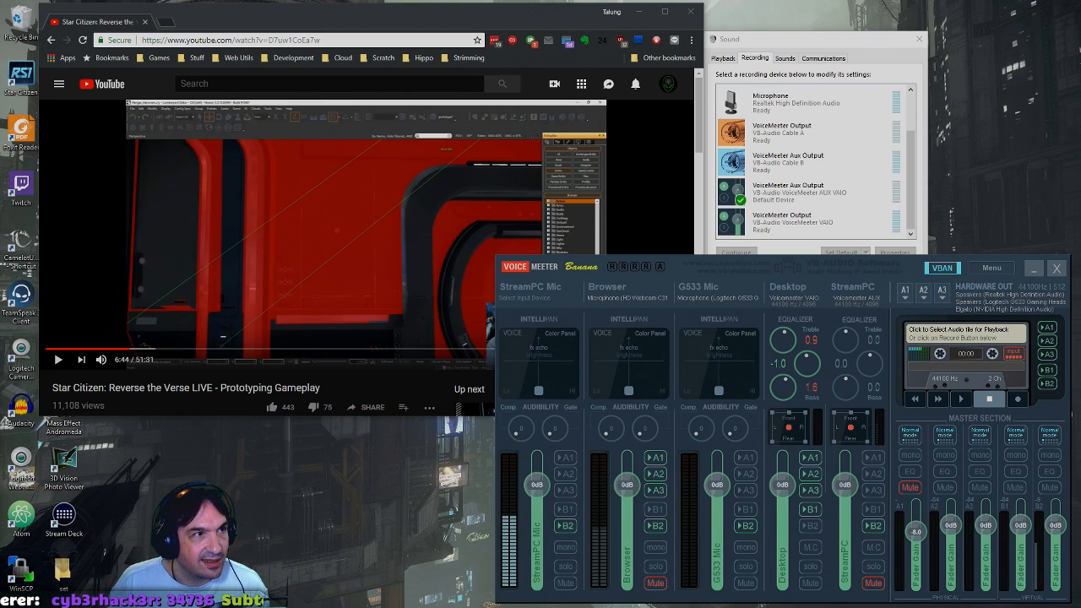
- Switch to Cantabile, expand the Desktop Compressor's routes, open its plug-in window and shift Cantabile down to uncover the YouTube video
key("alt+Tab")
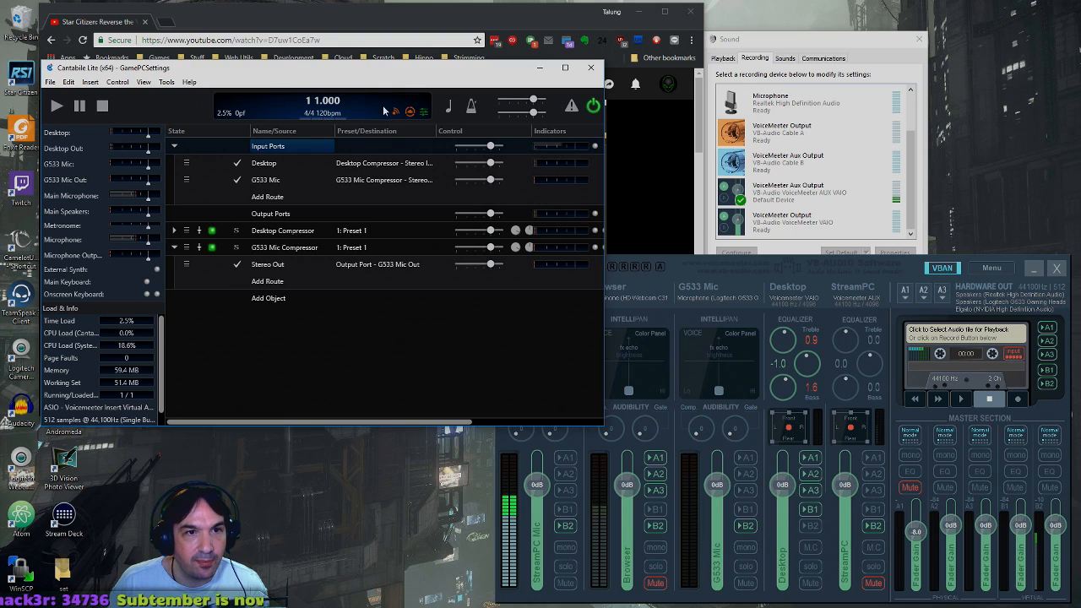
left_click(173, 230)
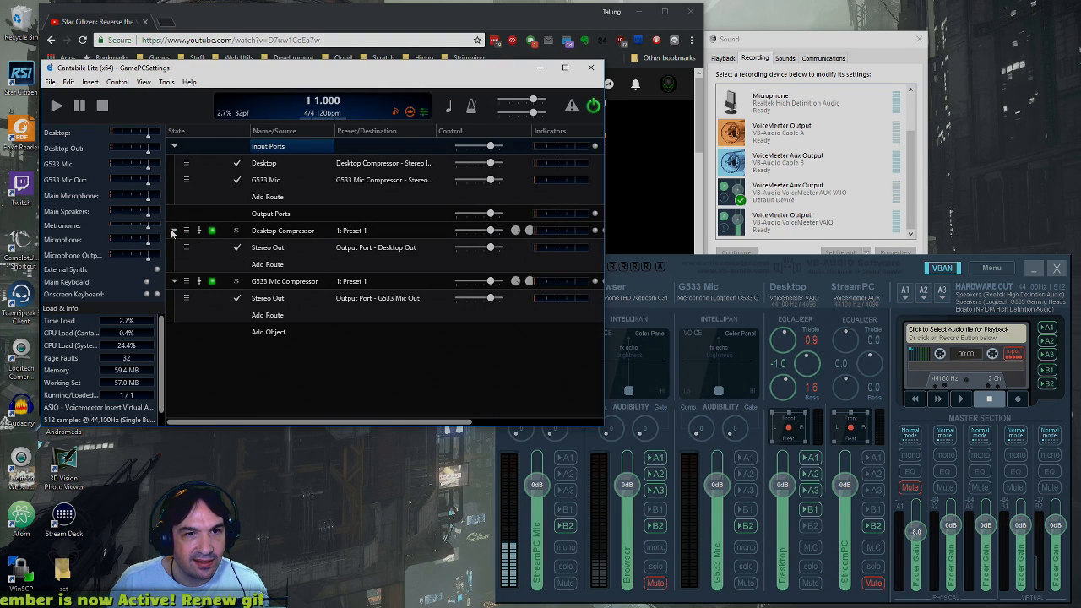
double_click(287, 230)
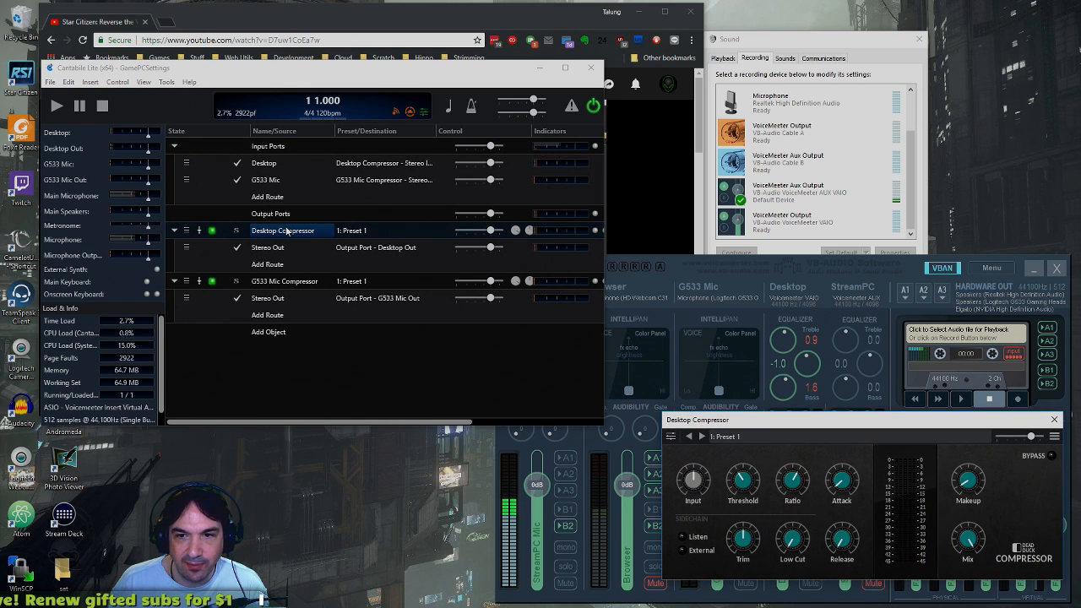
left_click_drag(336, 76, 333, 232)
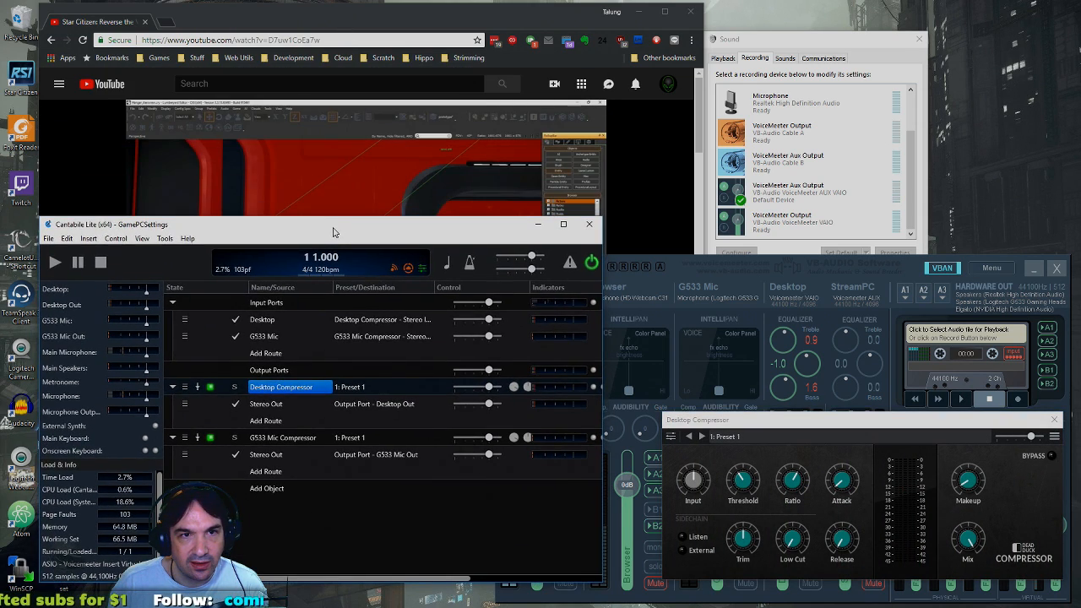
- Play the YouTube video to watch the Desktop Compressor's levels, close the plug-in window, minimize Cantabile and pause the video
left_click(307, 169)
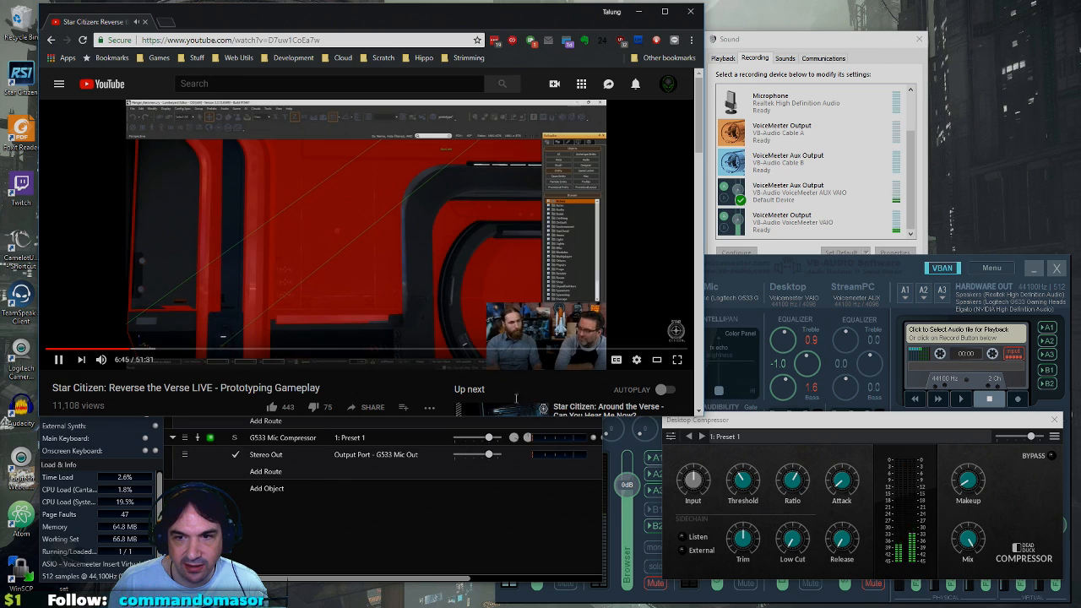
left_click(590, 513)
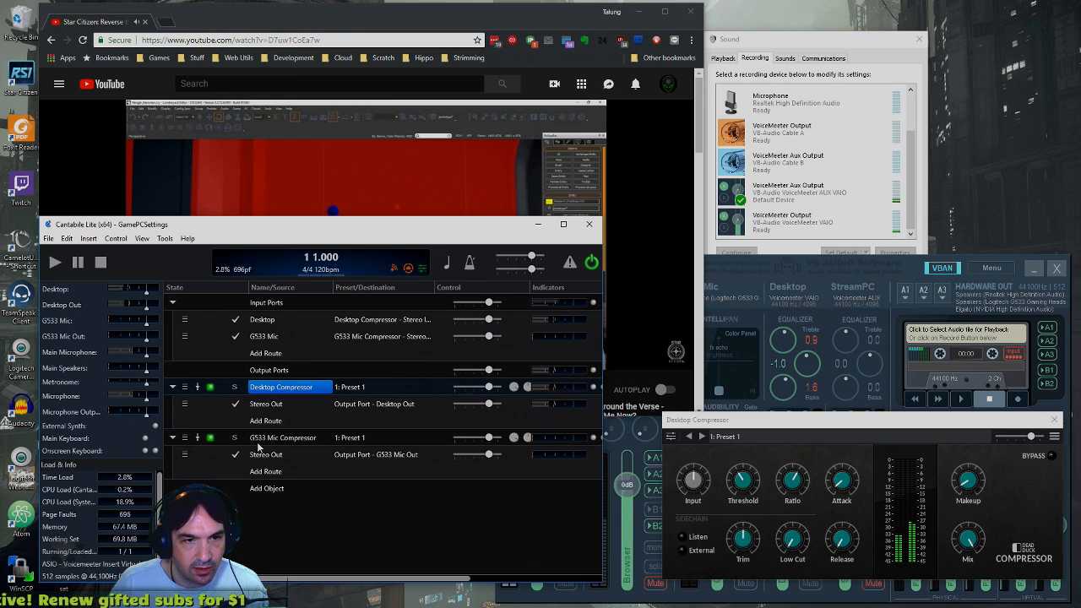
left_click(1055, 419)
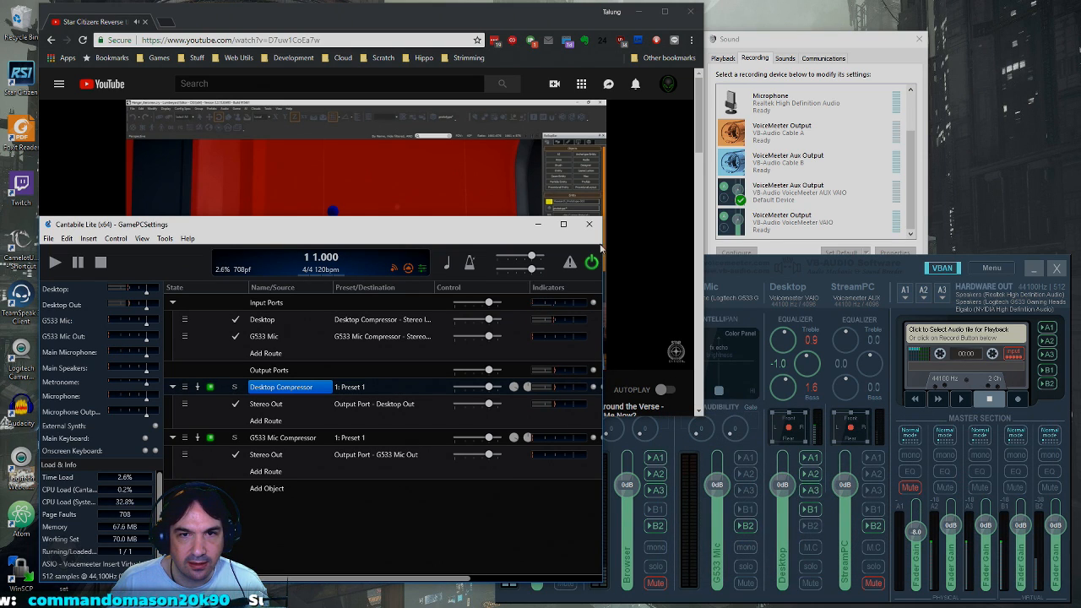
left_click(537, 224)
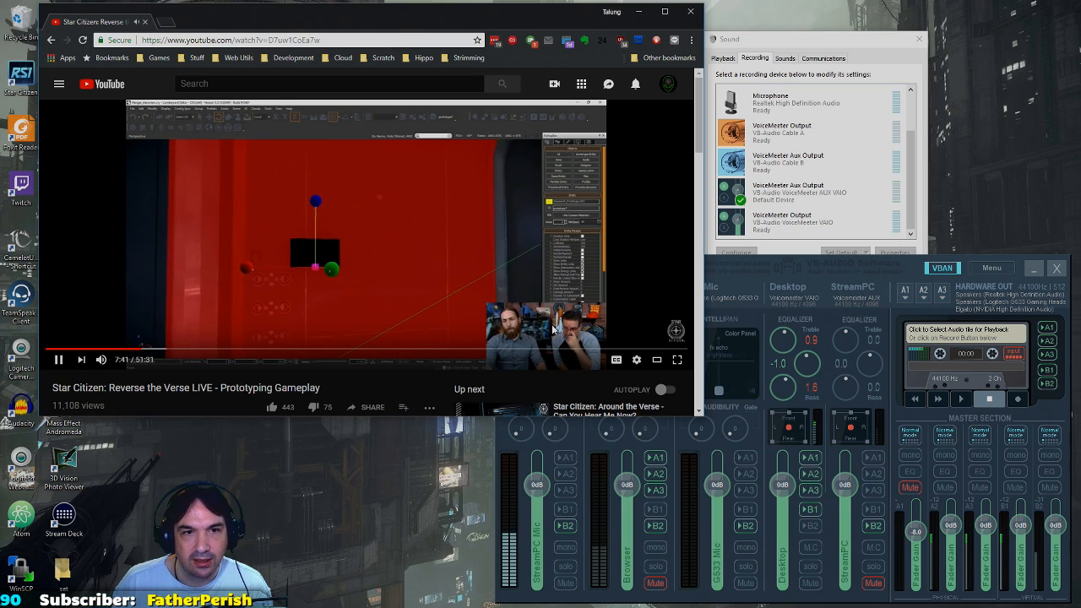
left_click(377, 214)
- Examine the nanoKONTROL2 M.I.D.I. mapping in the stream PC's Voicemeeter and close the mapping window
left_click(857, 263)
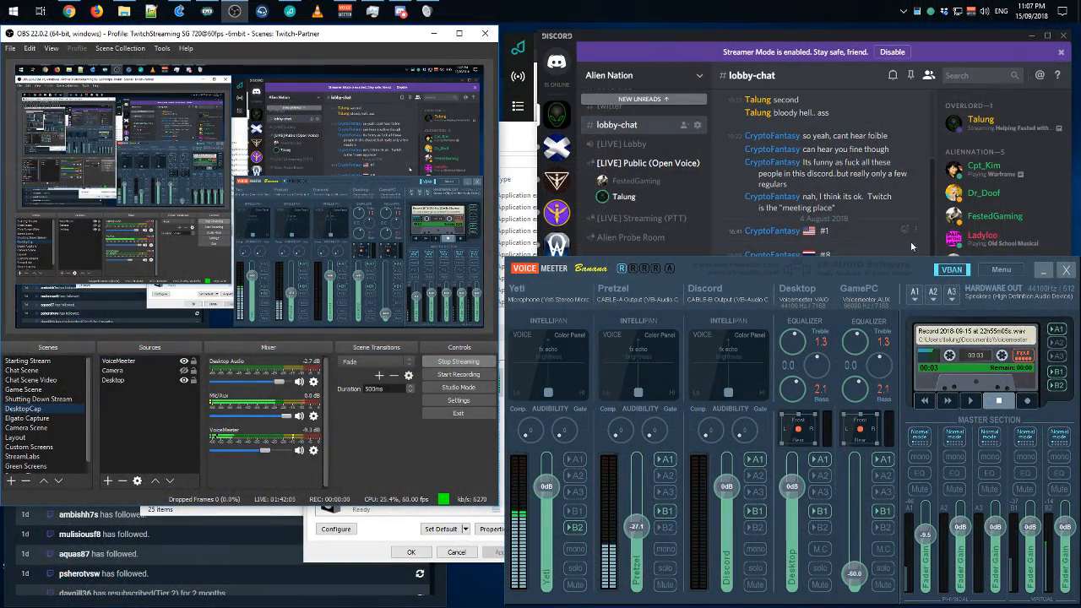
left_click(986, 272)
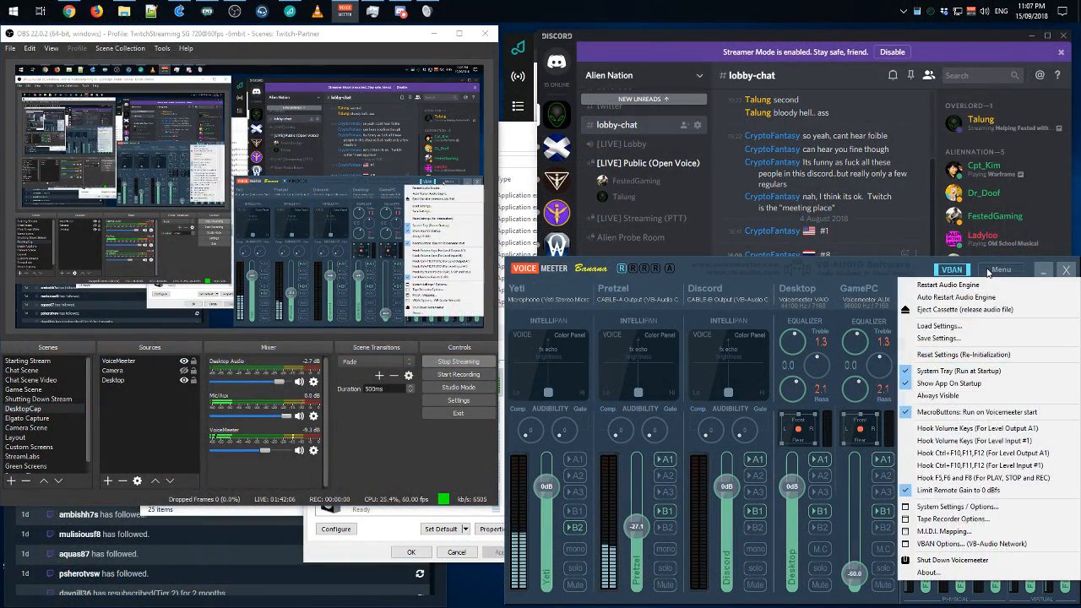
left_click(959, 531)
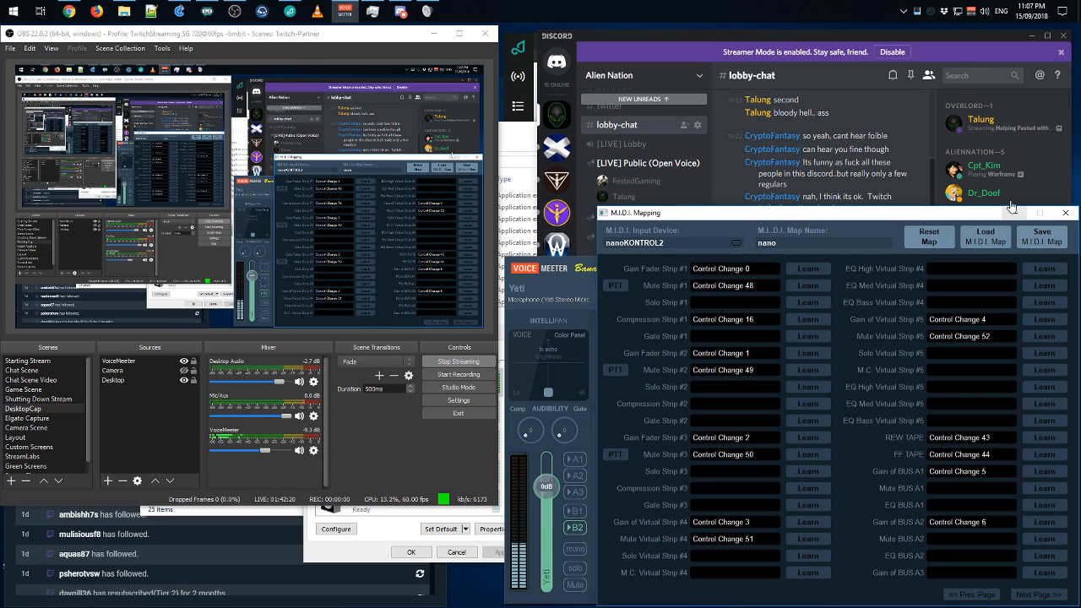
left_click(1066, 214)
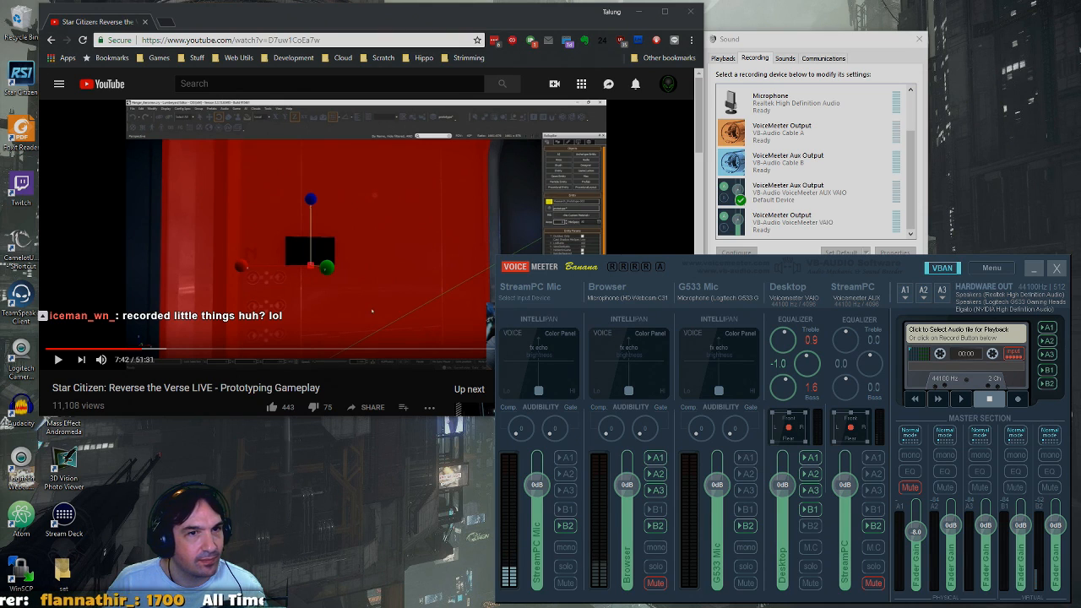
- Open File Explorer and bring its window showing the OBSrecordings network folder onto the game PC's visible desktop
key("super+e")
left_click_drag(481, 77, 0, 152)
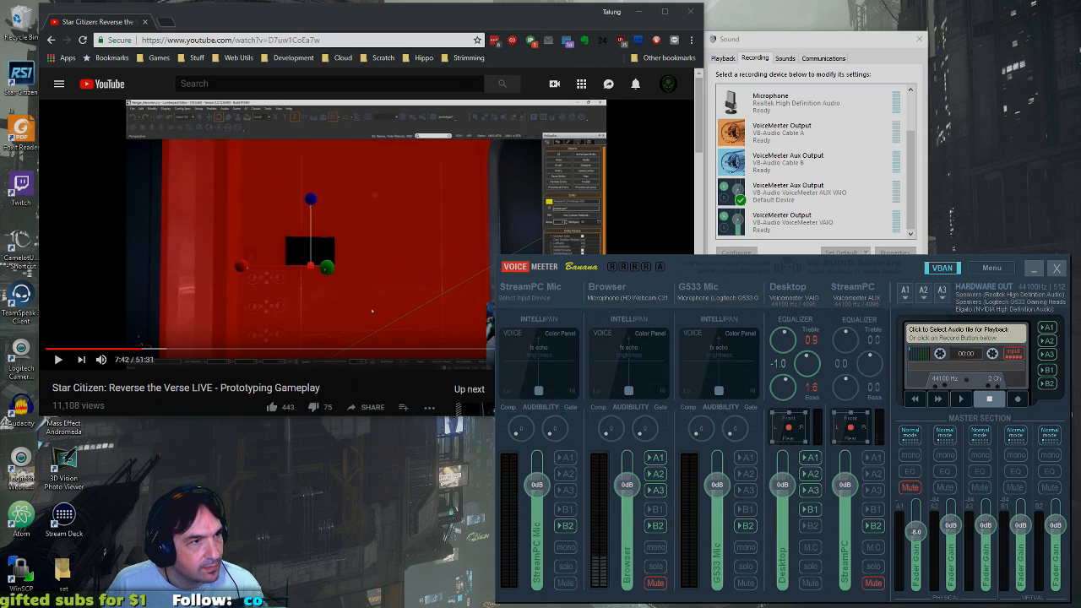
left_click_drag(0, 157, 582, 150)
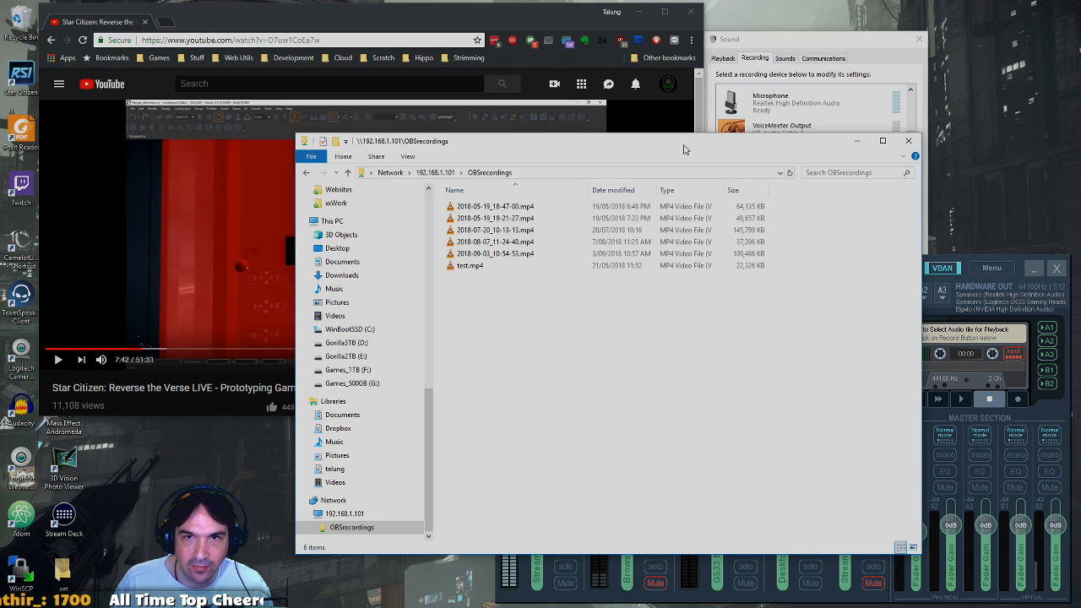
left_click_drag(684, 150, 531, 165)
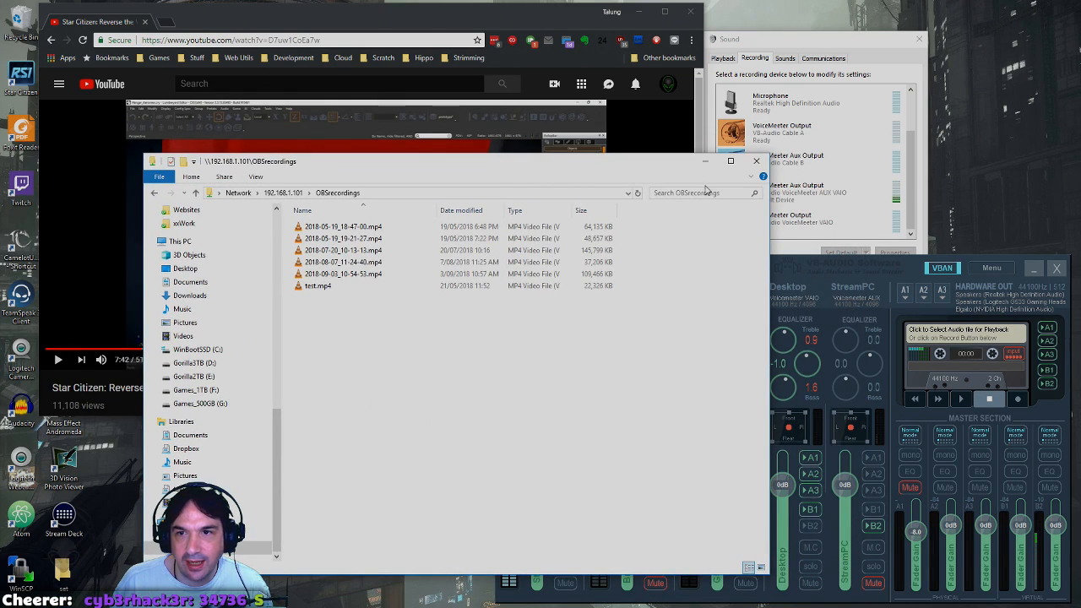
- Show the Windows playback devices and play the YouTube video to watch the VoiceMeeter Input level
left_click(908, 263)
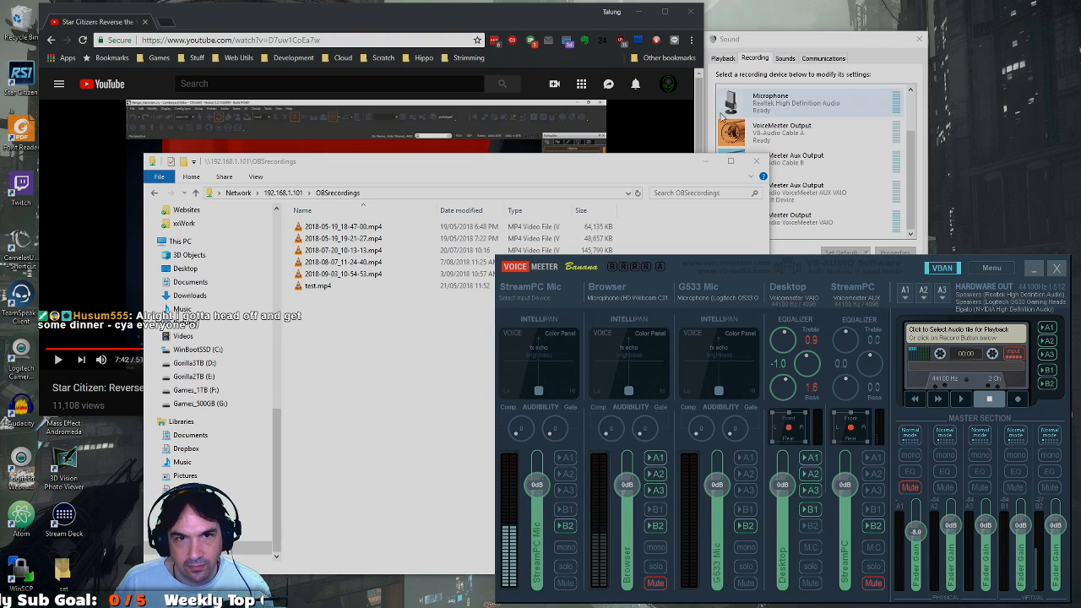
left_click(809, 39)
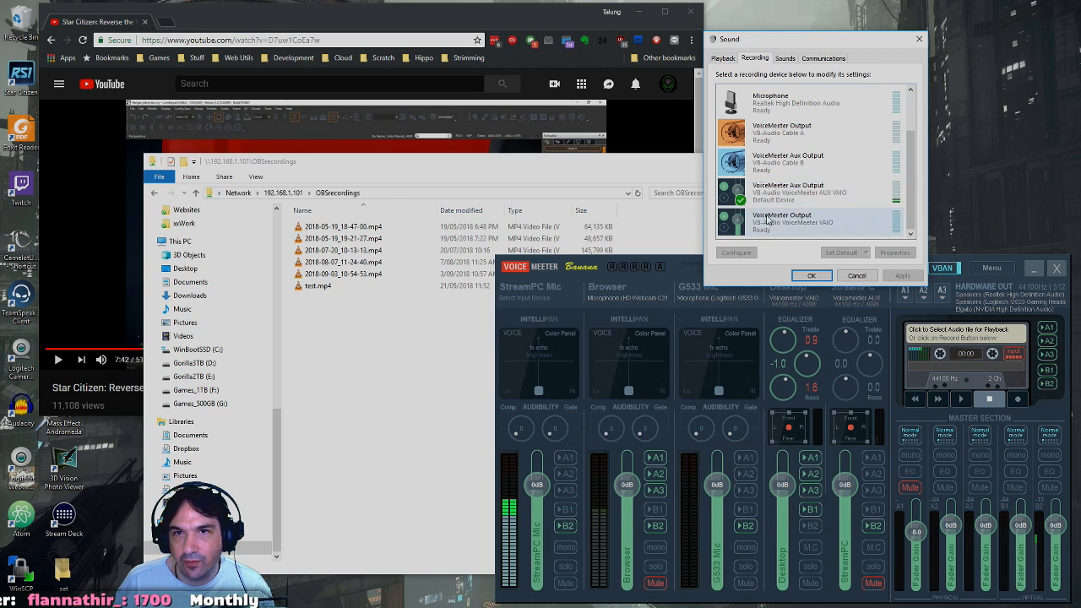
left_click(726, 59)
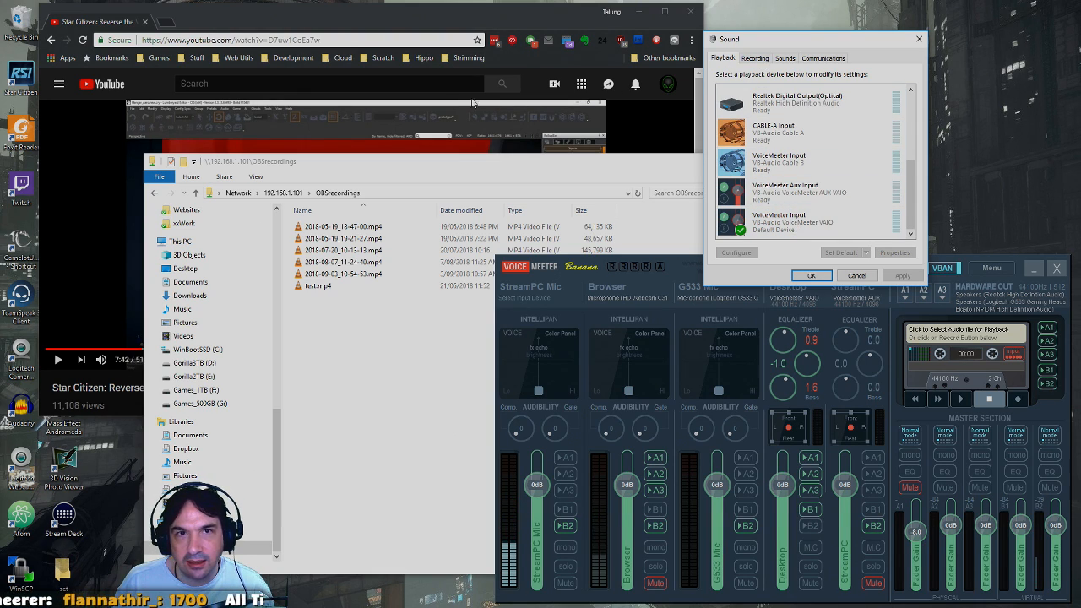
left_click(477, 6)
left_click(330, 225)
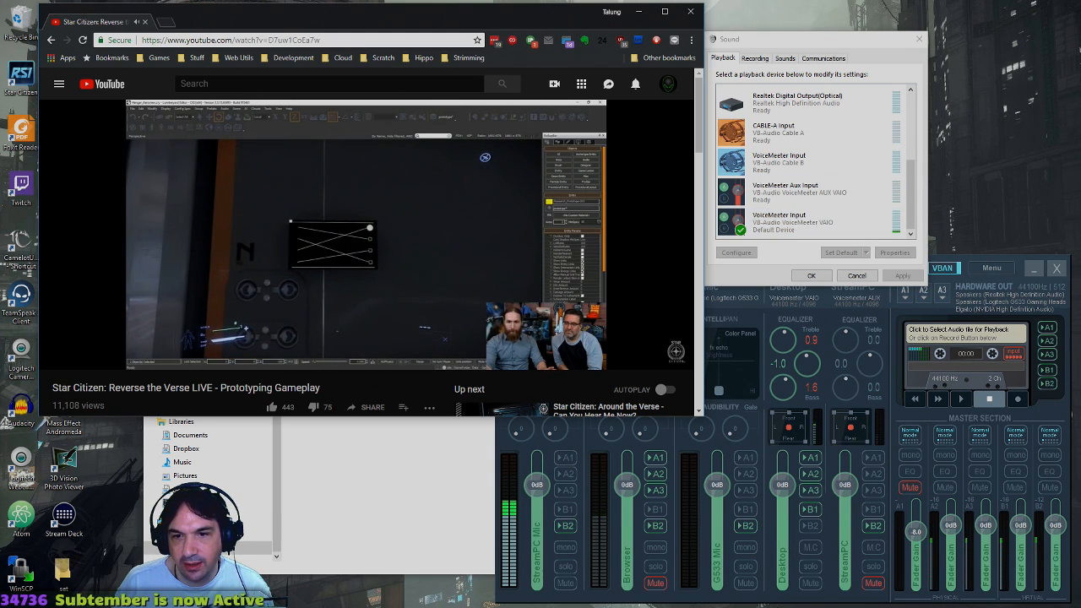
- Compare Voicemeeter's meters with the Windows recording device levels while the video plays, and pause the video
left_click(779, 603)
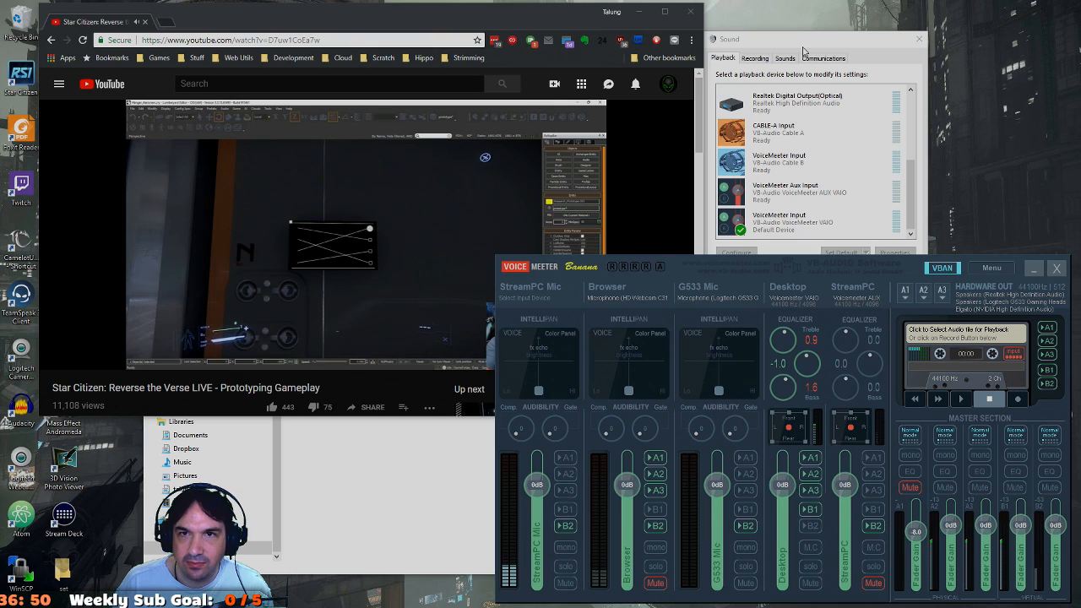
left_click(755, 58)
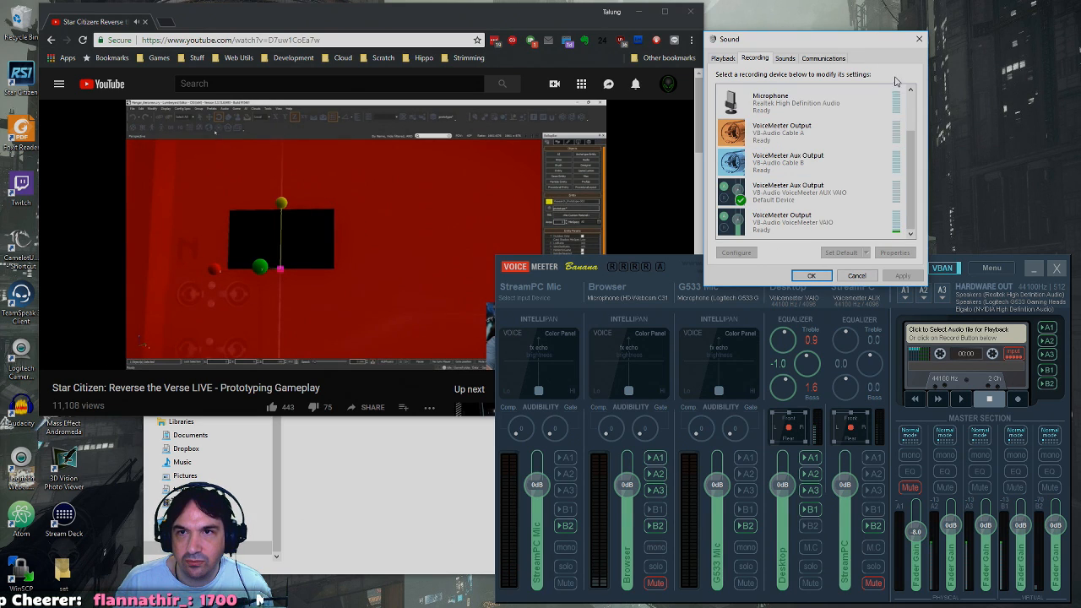
left_click(484, 17)
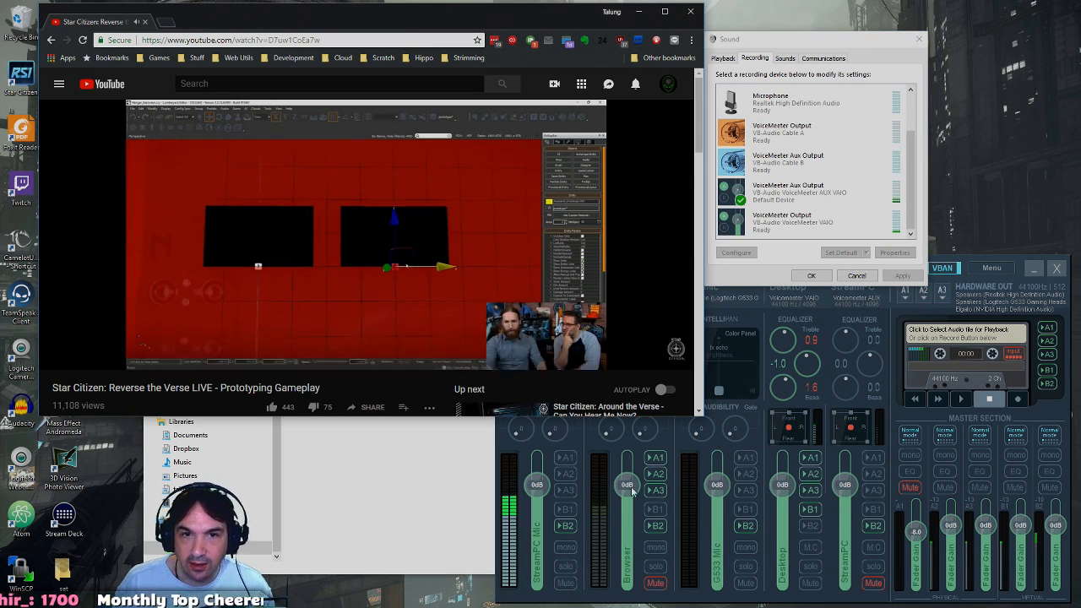
left_click(360, 220)
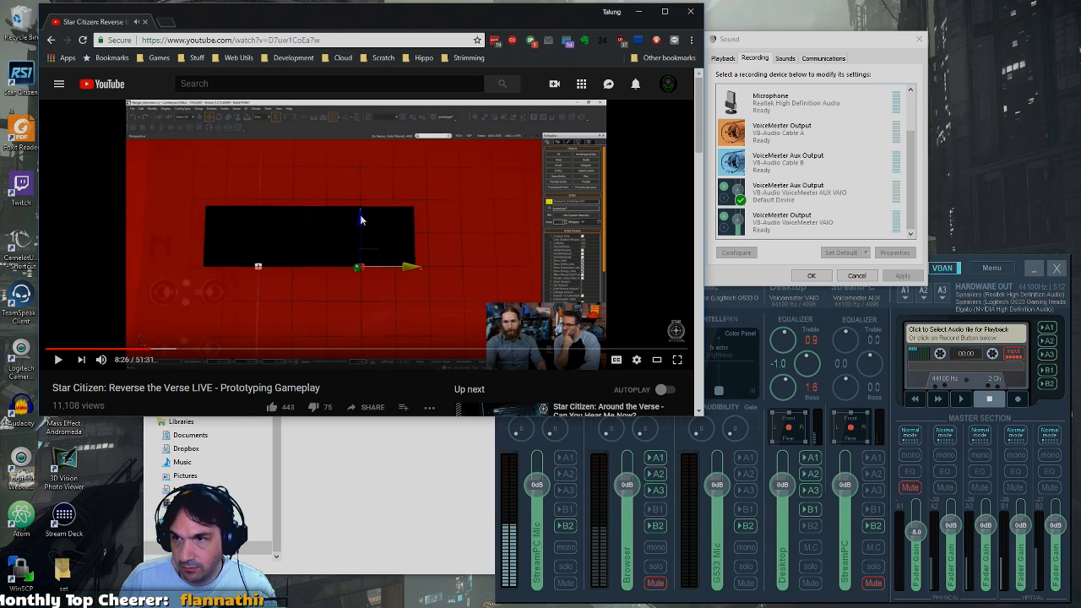